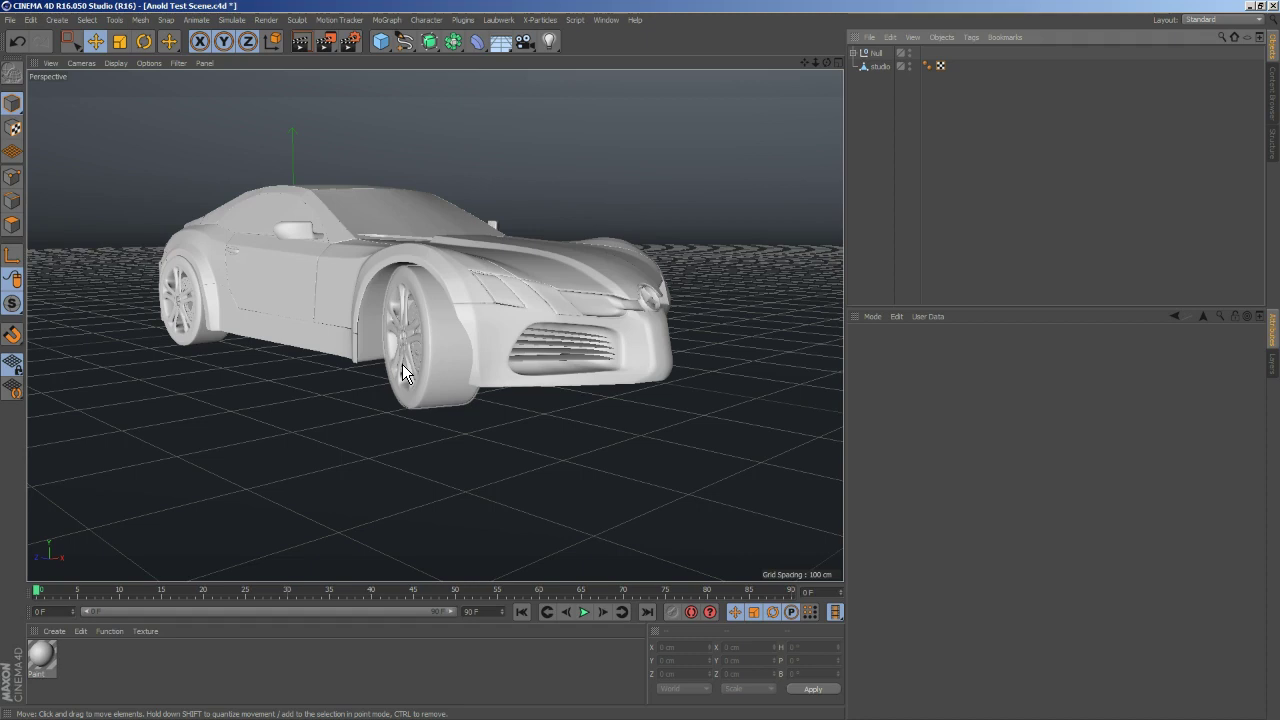
Expand the car's top-level Null to list its parts and enlarge the object list.
scroll(402, 366, up, 1)
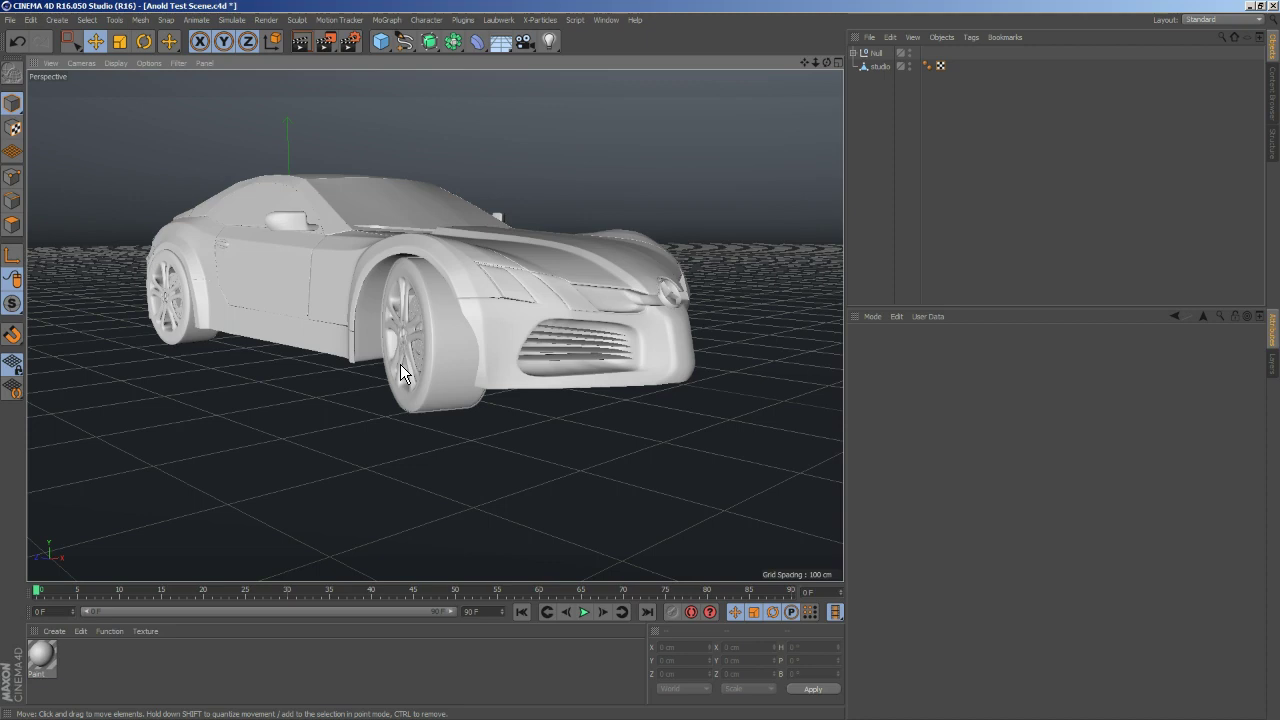
click(401, 363)
click(877, 53)
click(652, 132)
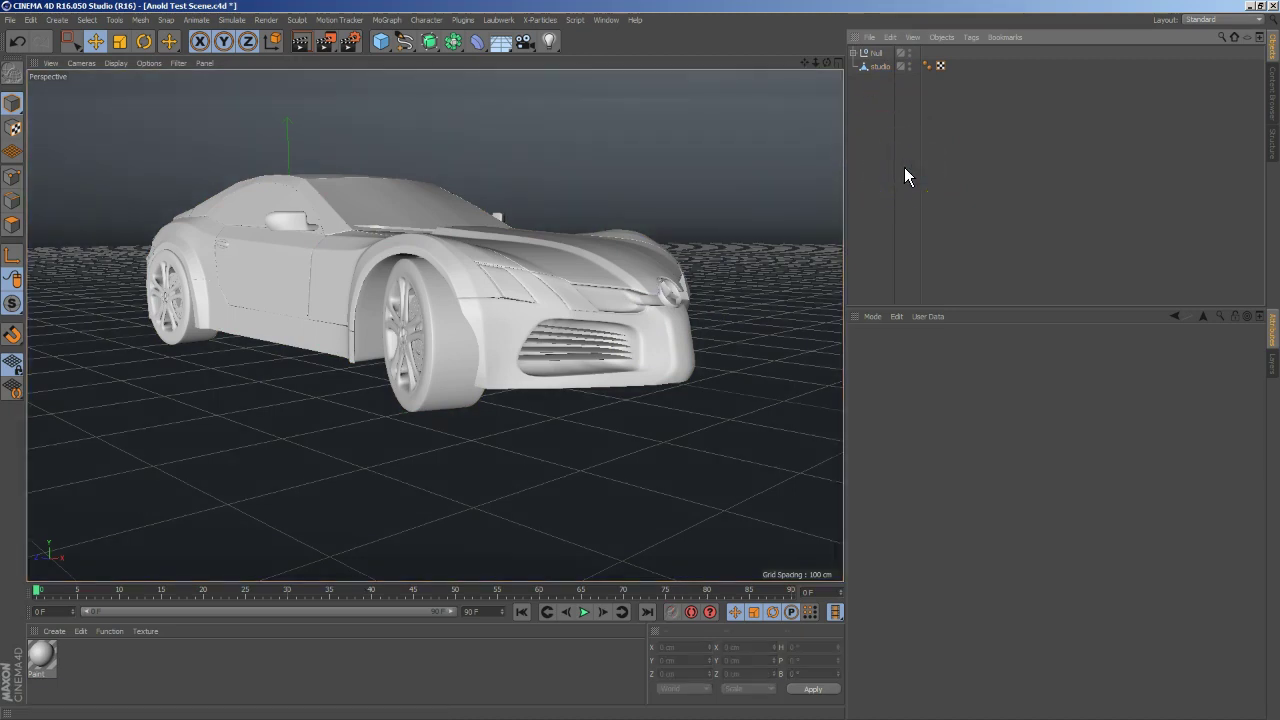
click(853, 52)
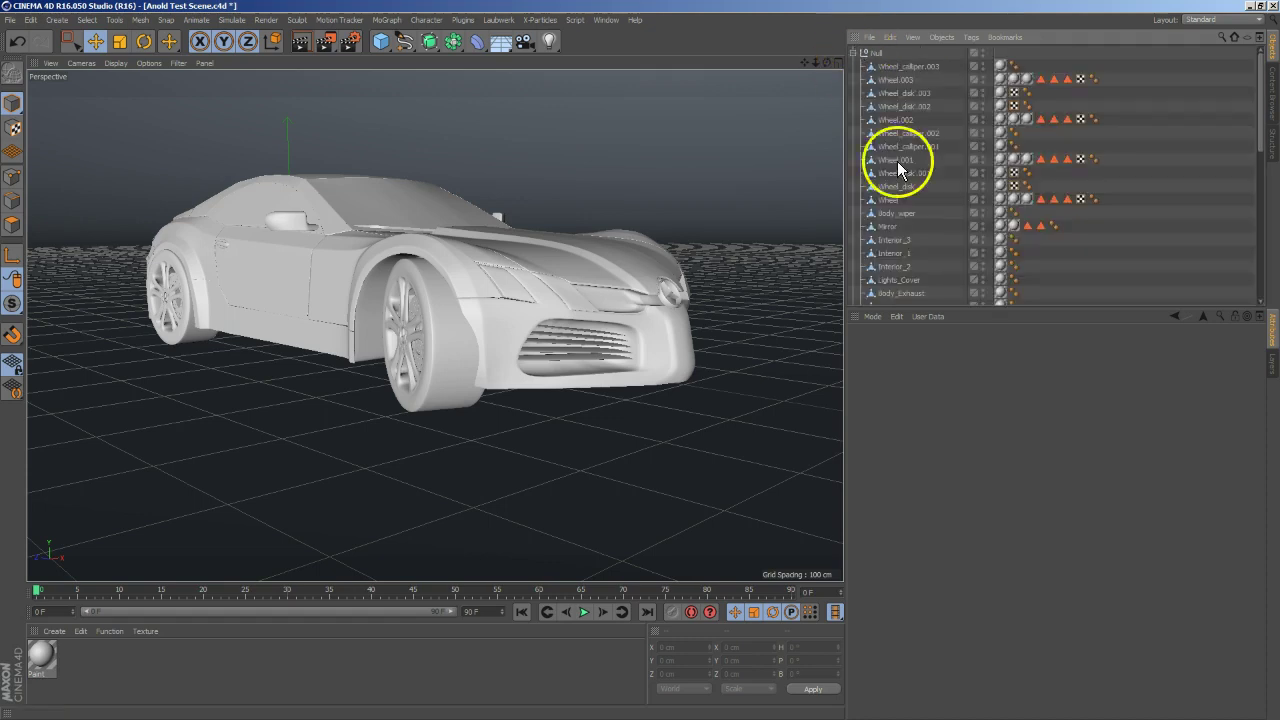
drag(1139, 306, 1139, 412)
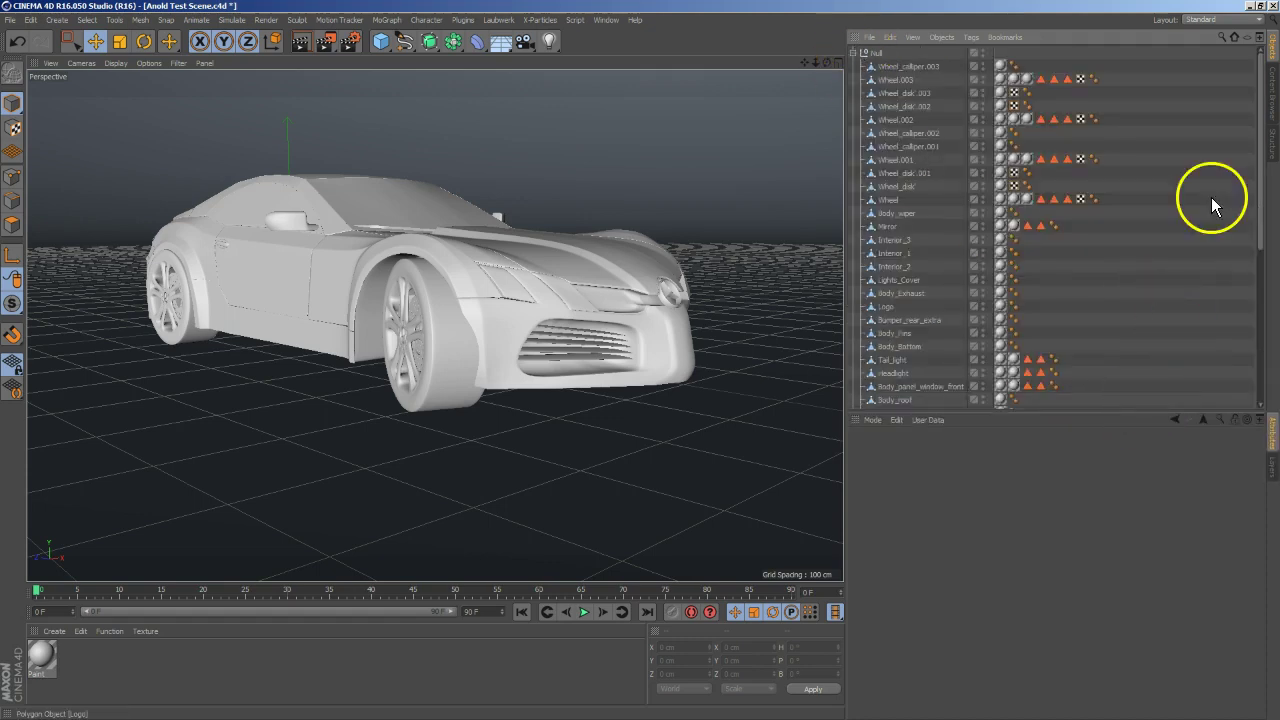
Select all 66 texture tags through the Object Manager filter and delete them.
click(1246, 38)
click(855, 64)
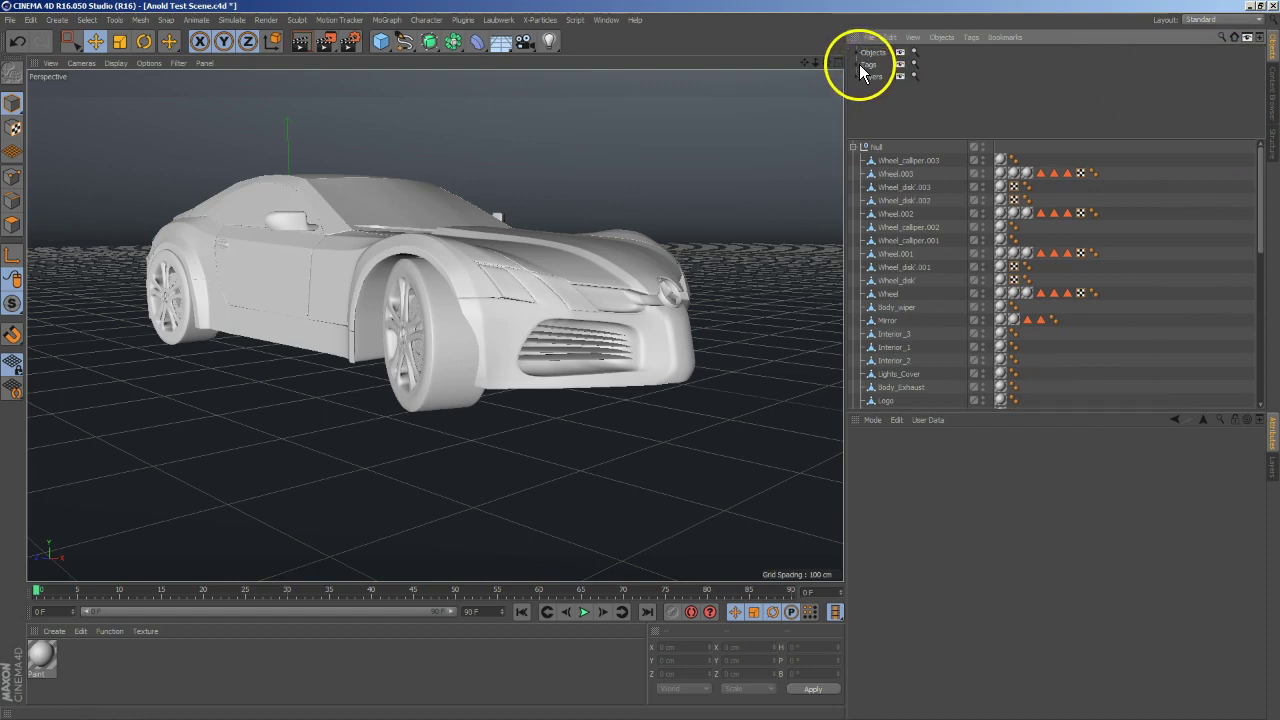
click(881, 100)
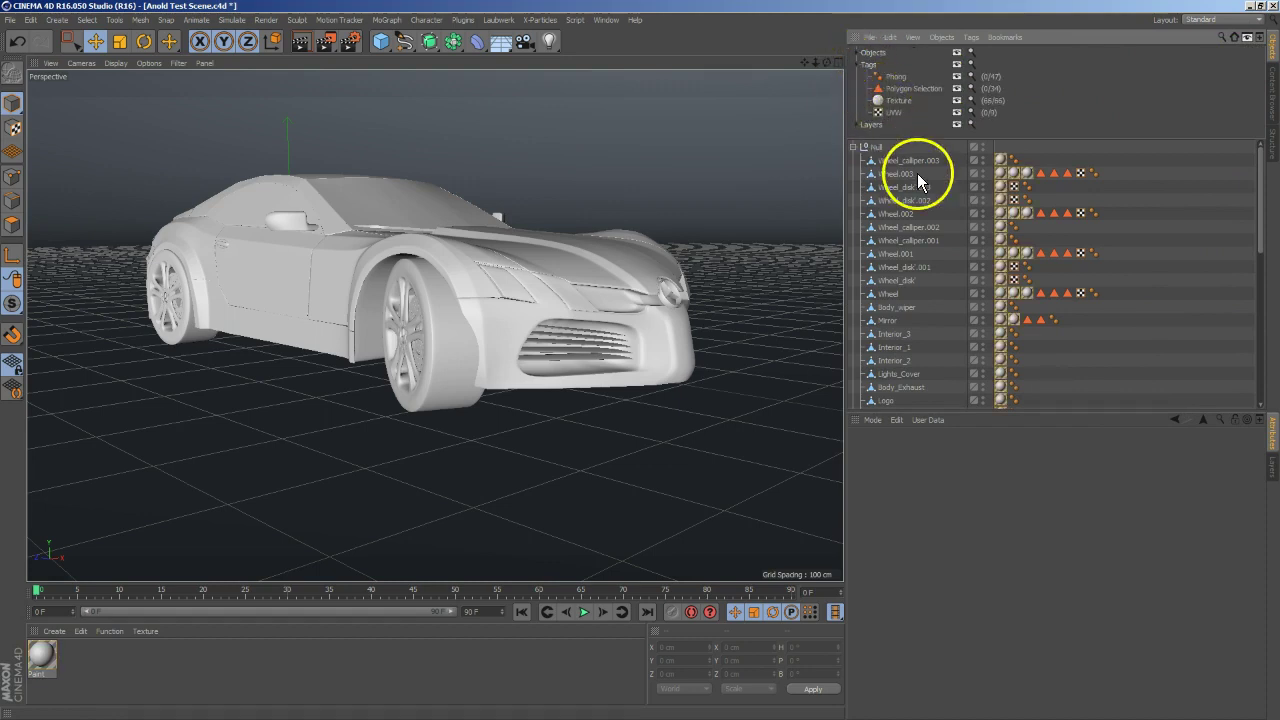
click(1000, 161)
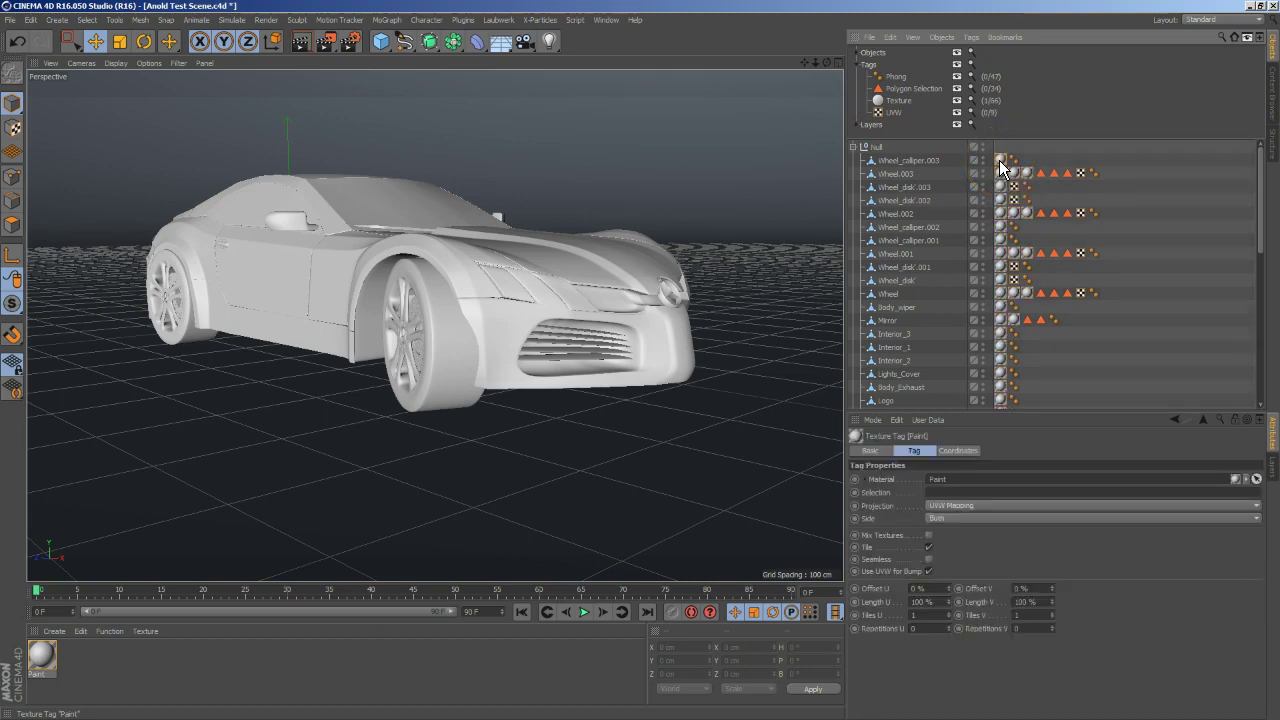
key(ctrl+a)
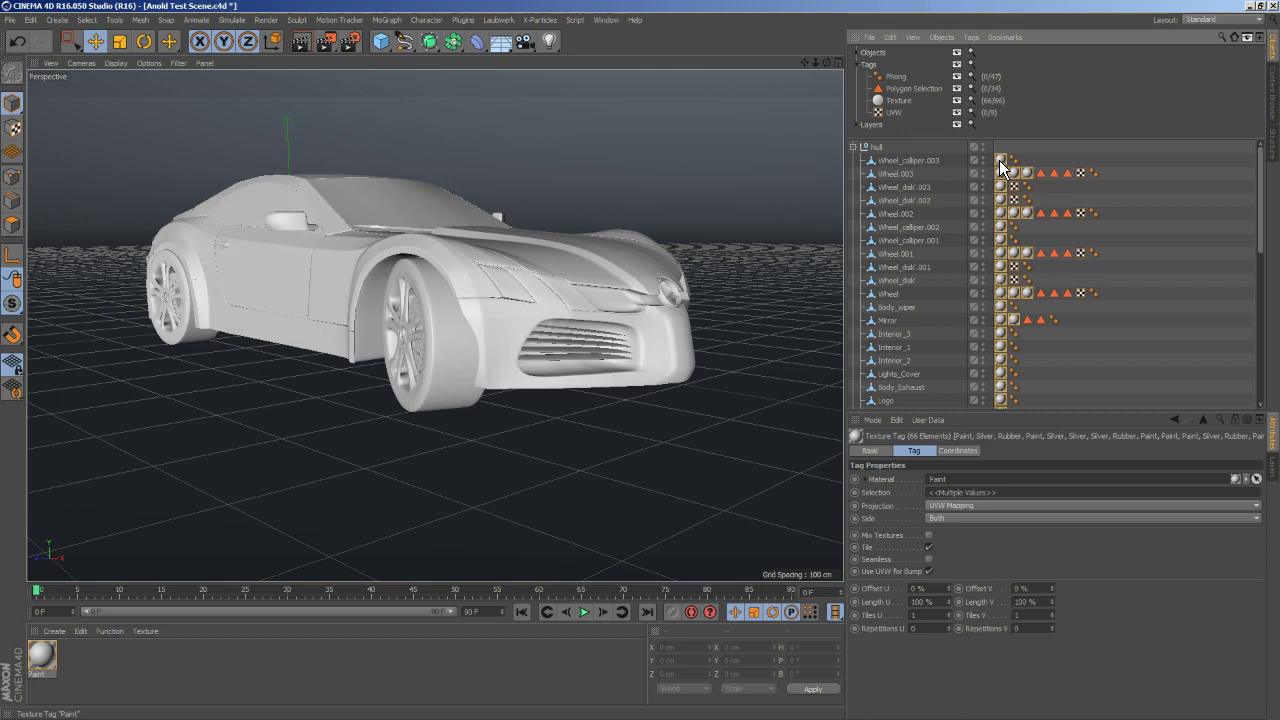
key(Delete)
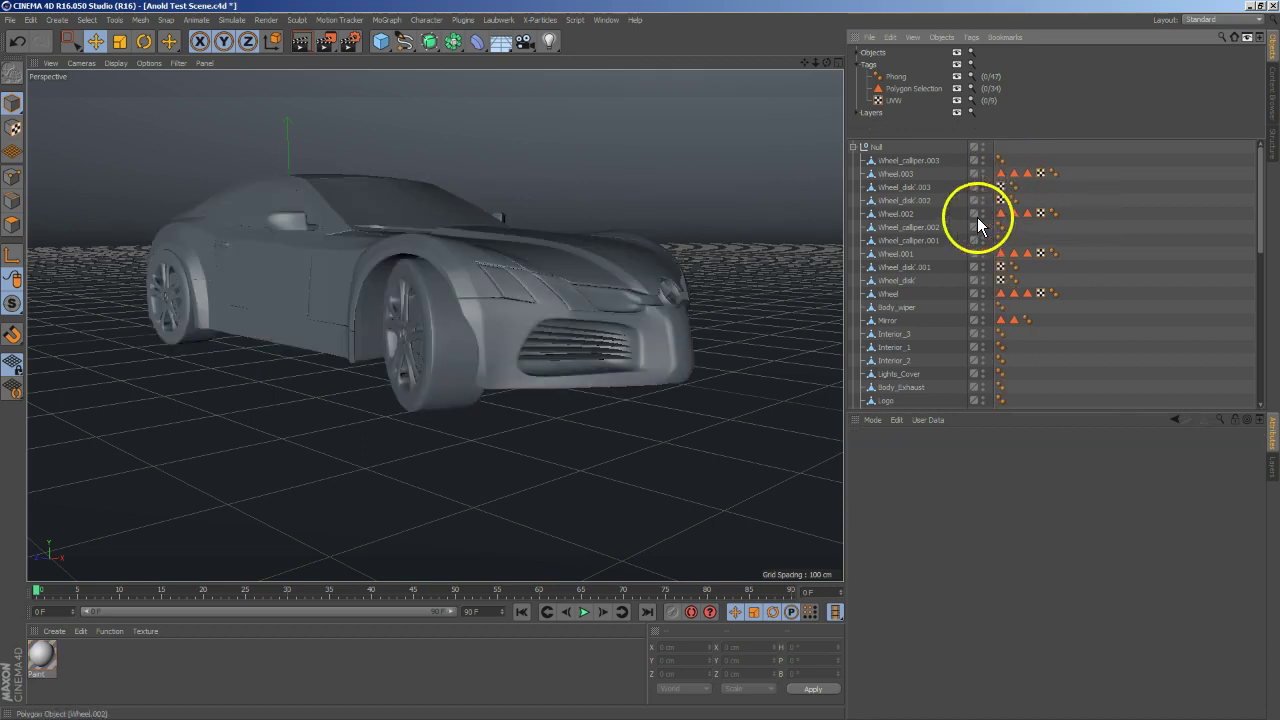
Hide the tag filter, deselect everything, and collapse the car Null back to one row.
click(855, 64)
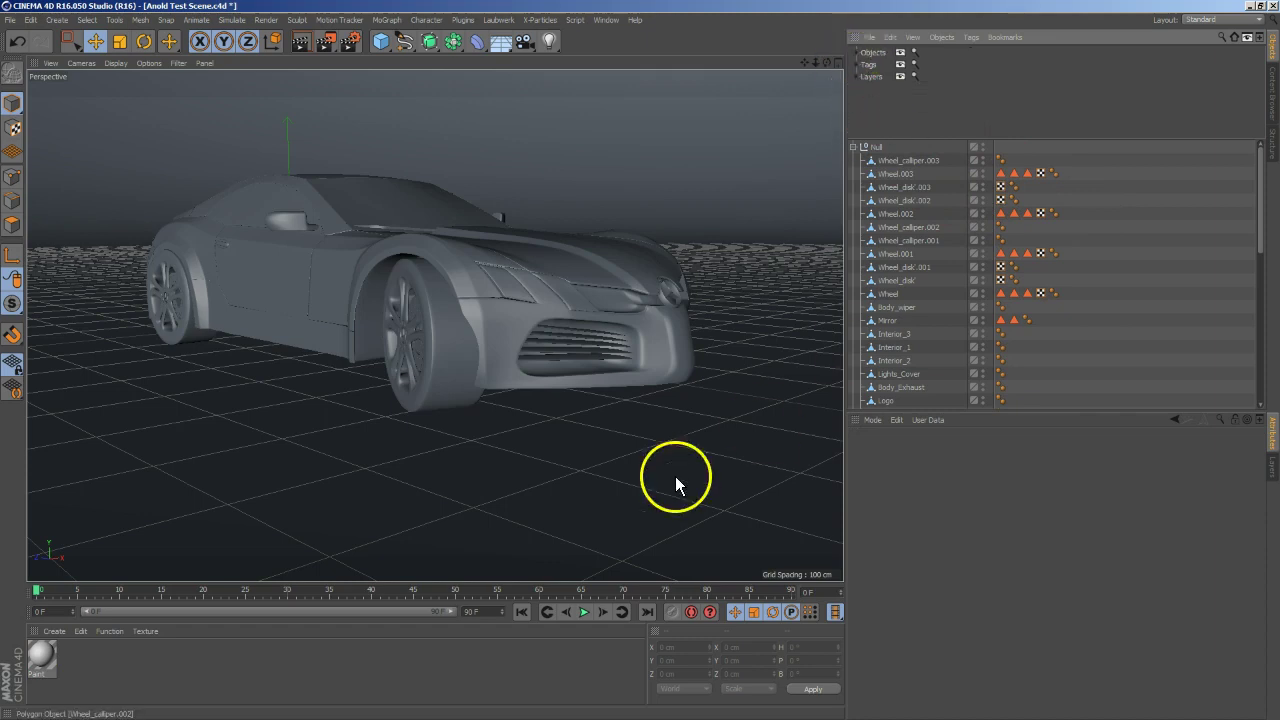
click(463, 388)
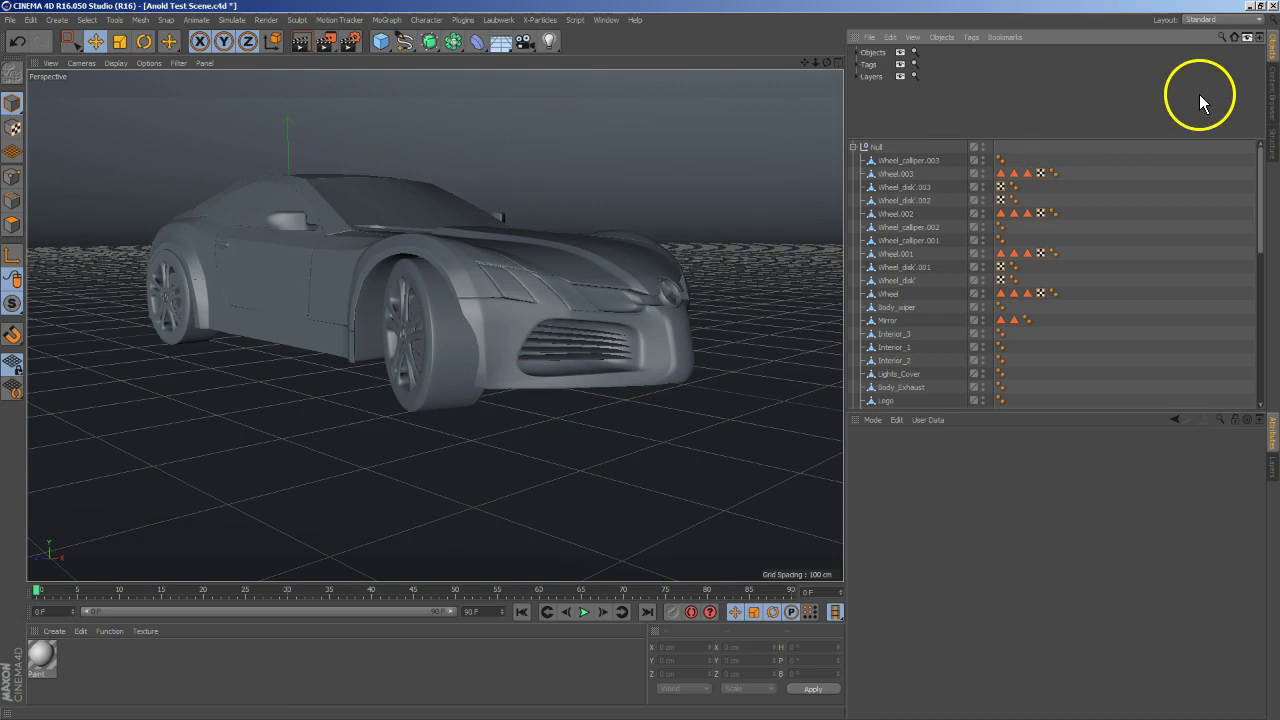
click(1247, 38)
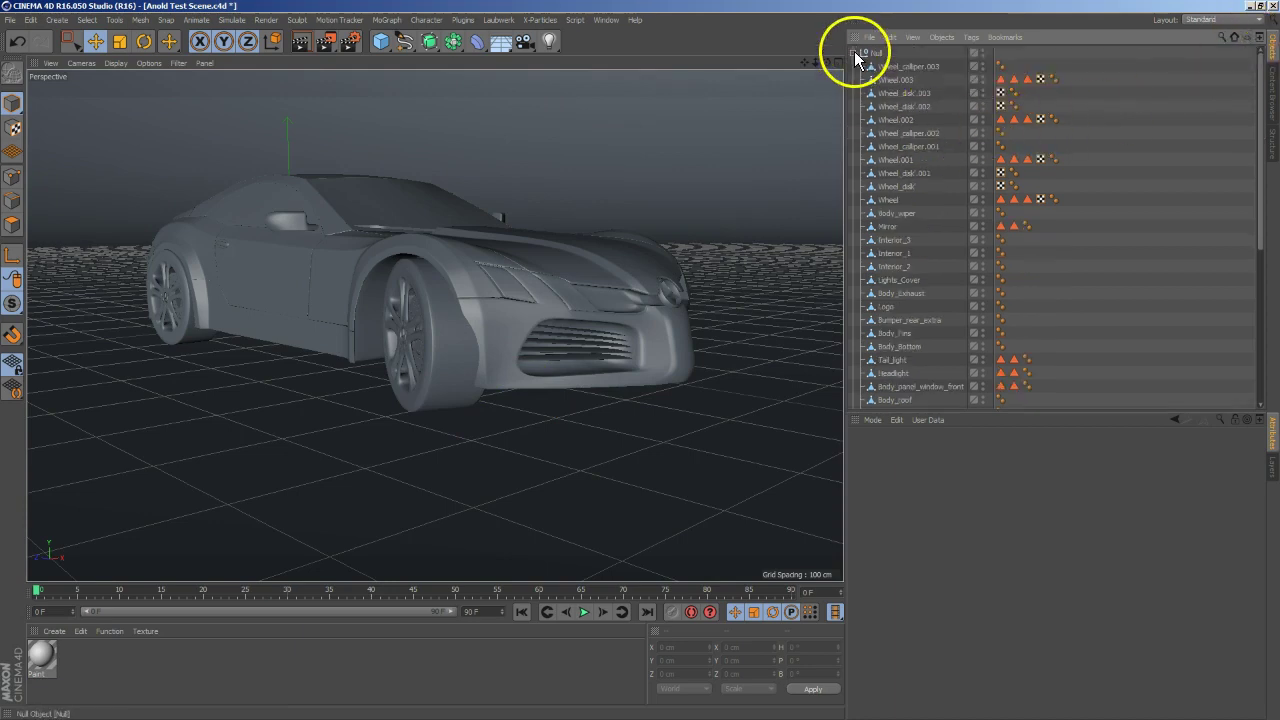
click(854, 52)
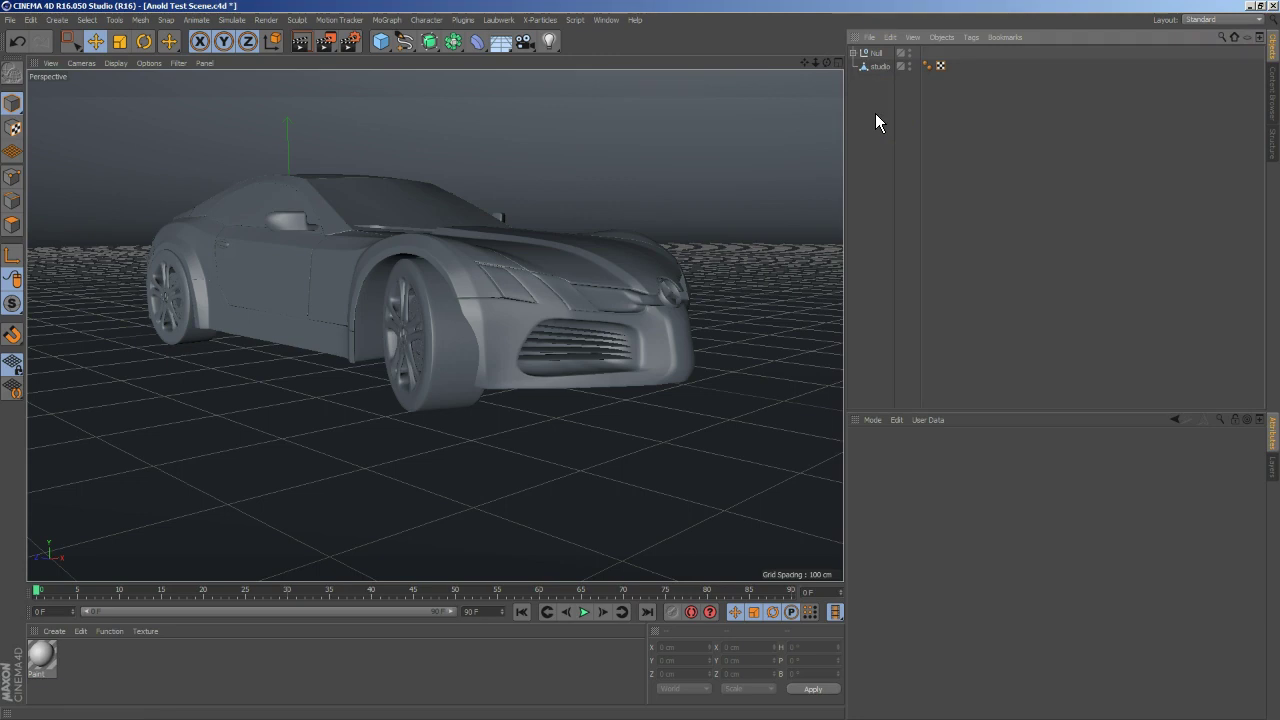
Switch the Render Settings renderer to Arnold Renderer.
click(354, 53)
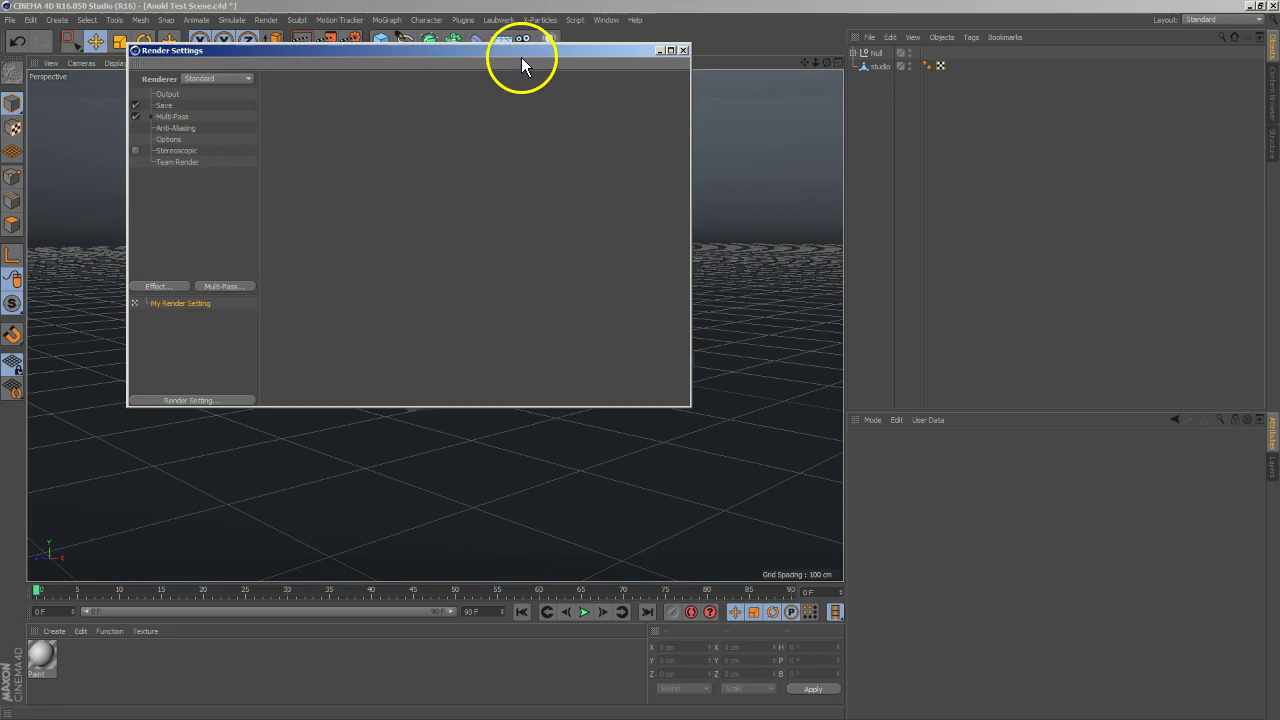
click(200, 79)
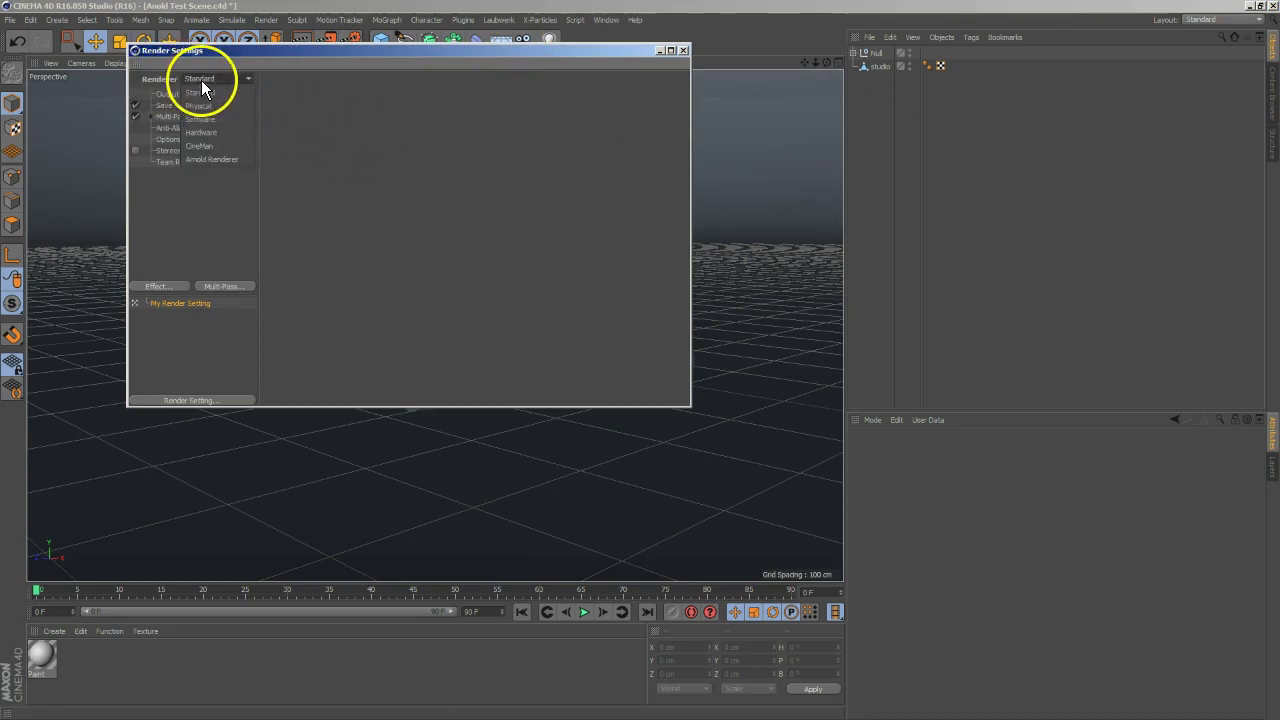
click(225, 162)
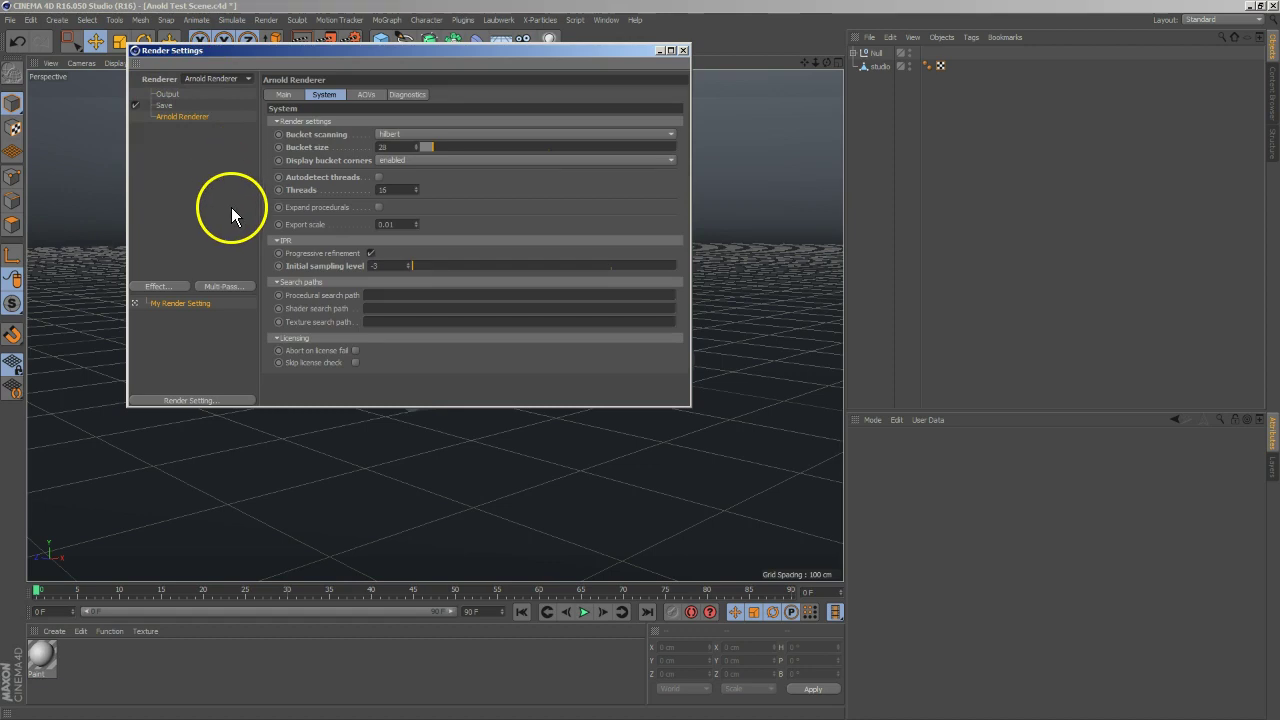
Review Arnold's Main, System, AOVs, Diagnostics and sampling settings, then close Render Settings.
click(285, 94)
click(316, 94)
click(369, 94)
click(398, 94)
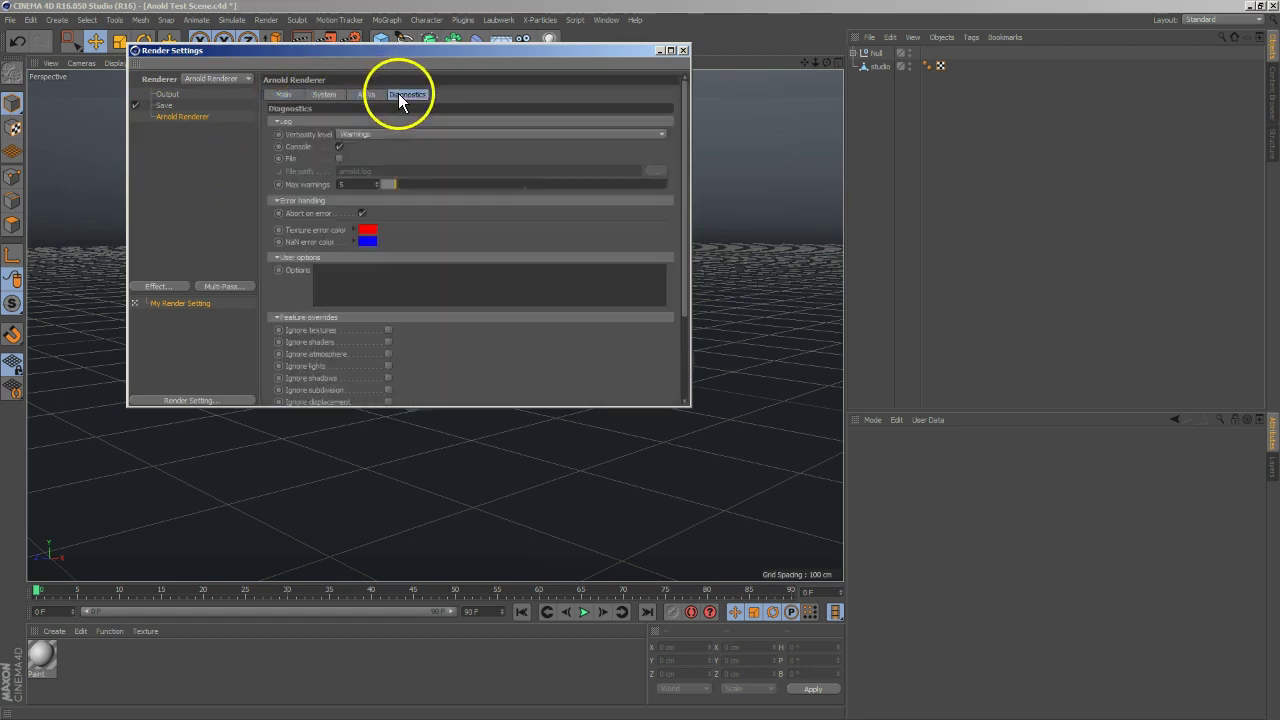
click(286, 96)
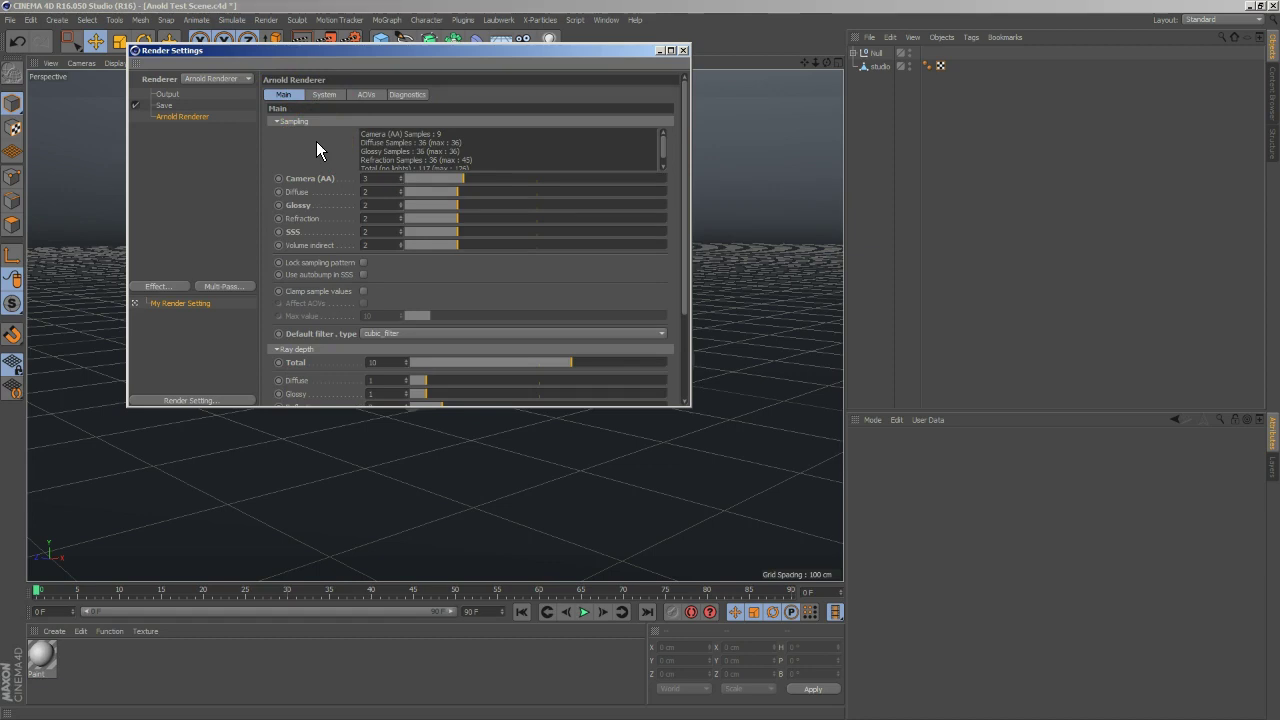
mouse_move(411, 294)
middle_down()
mouse_move(414, 234)
mouse_move(417, 278)
middle_up()
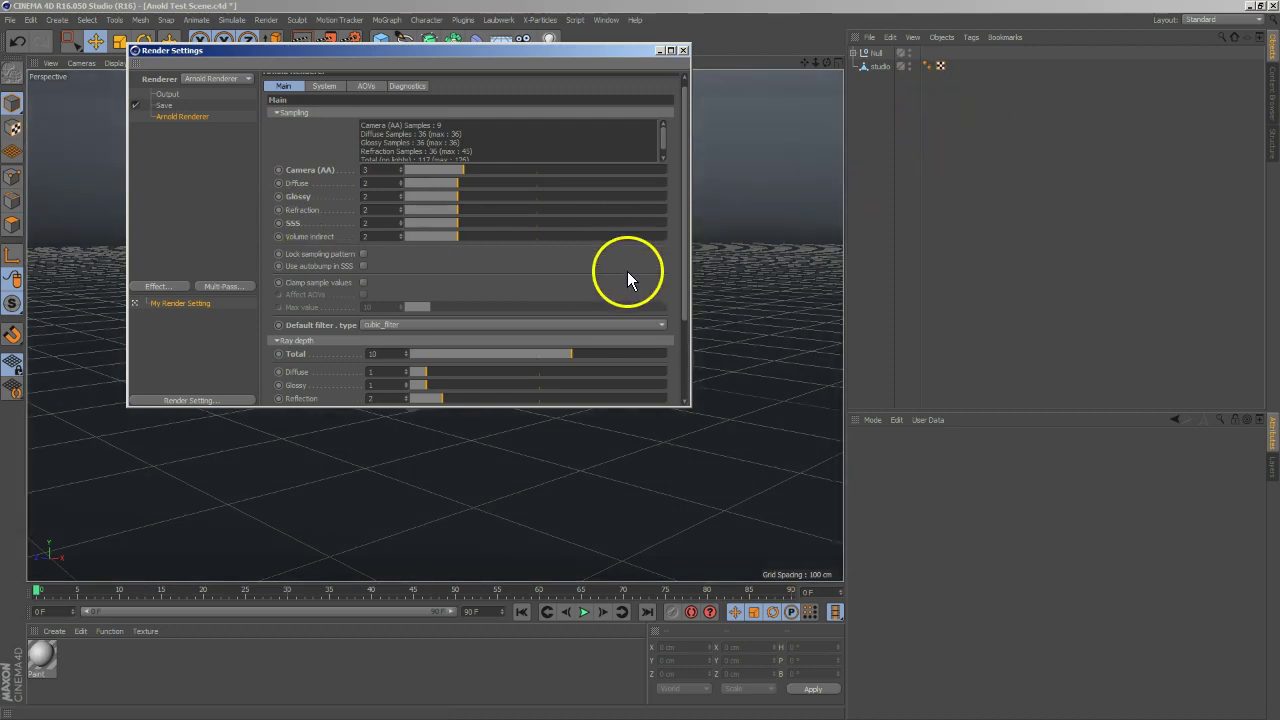
scroll(627, 271, down, 3)
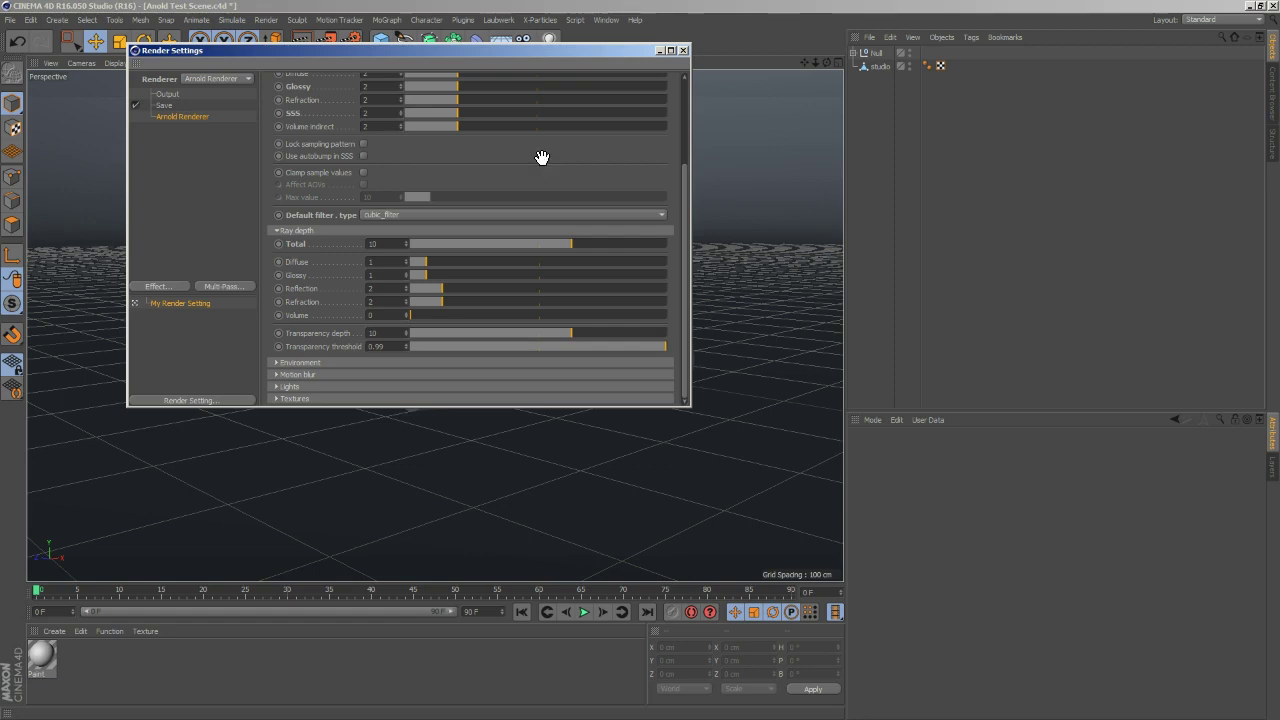
drag(540, 160, 539, 313)
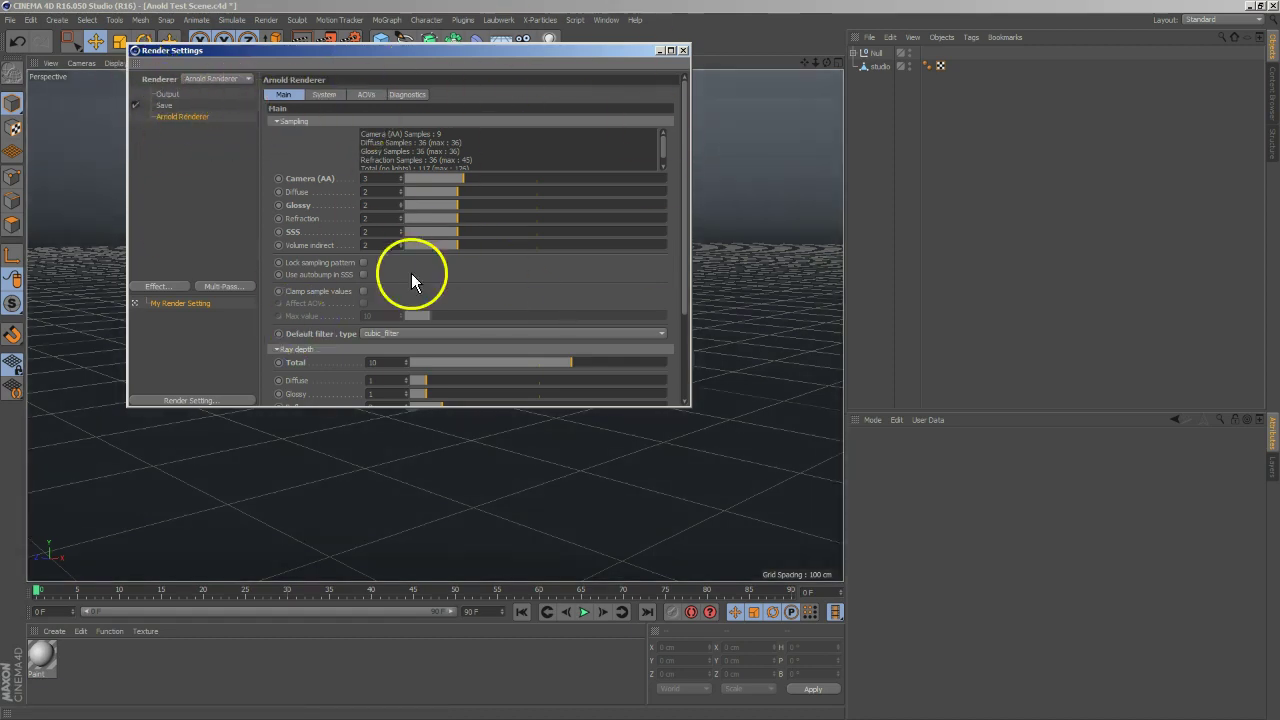
click(684, 51)
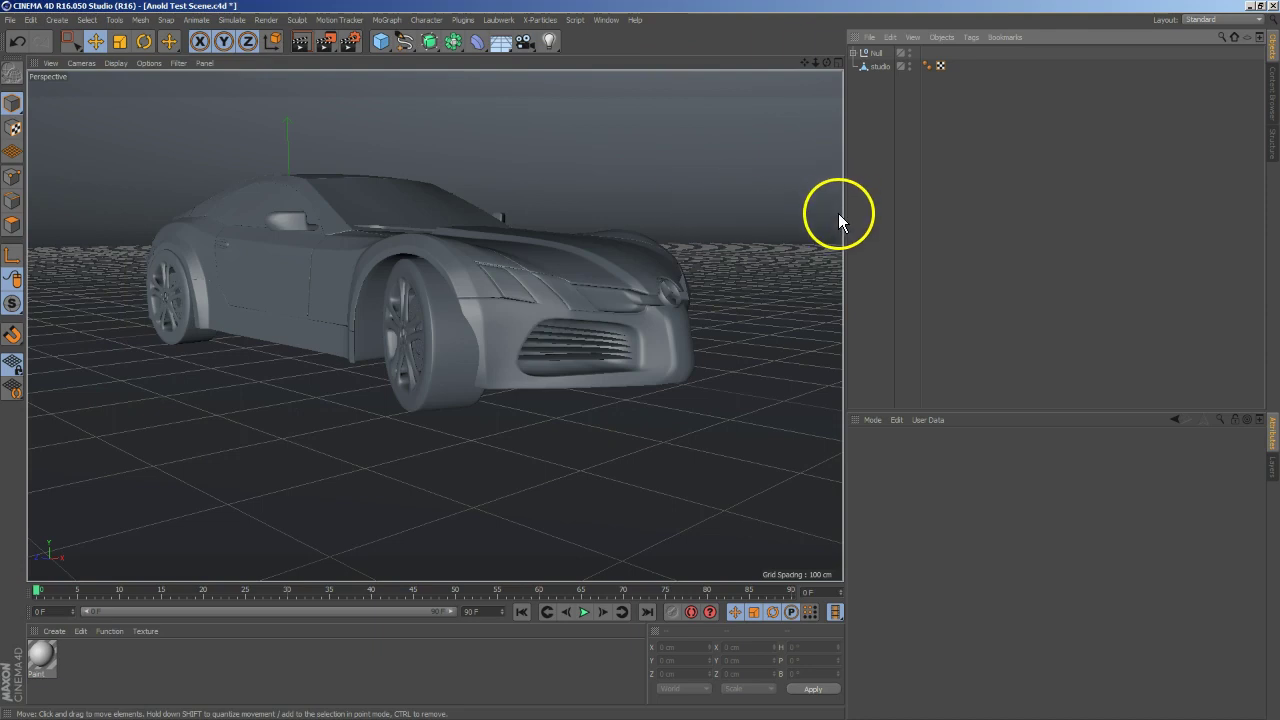
click(462, 20)
mouse_move(480, 58)
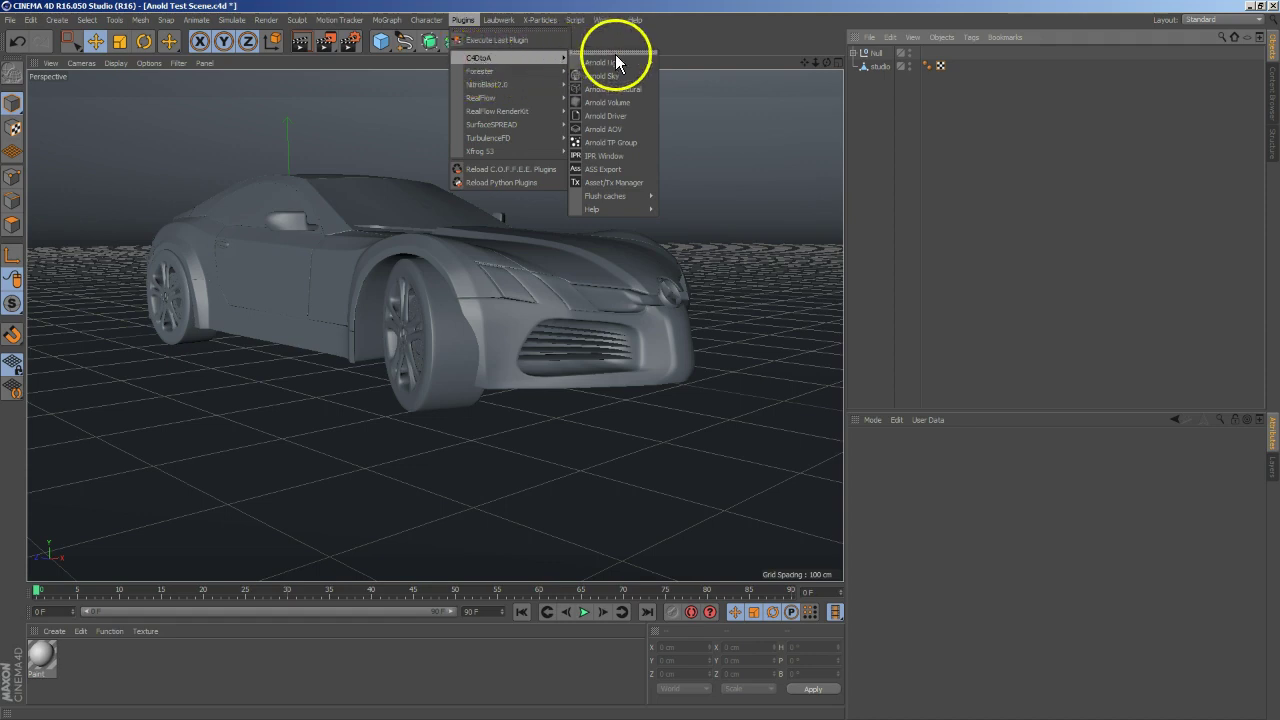
mouse_move(604, 62)
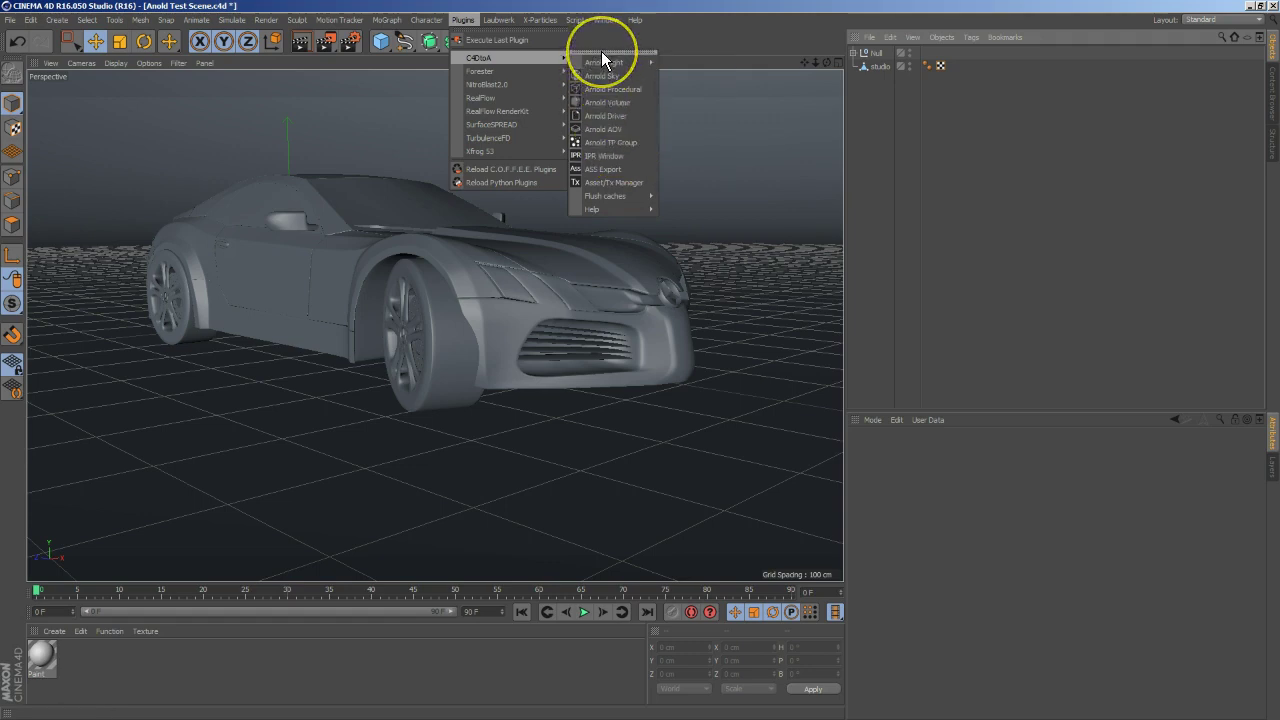
click(602, 52)
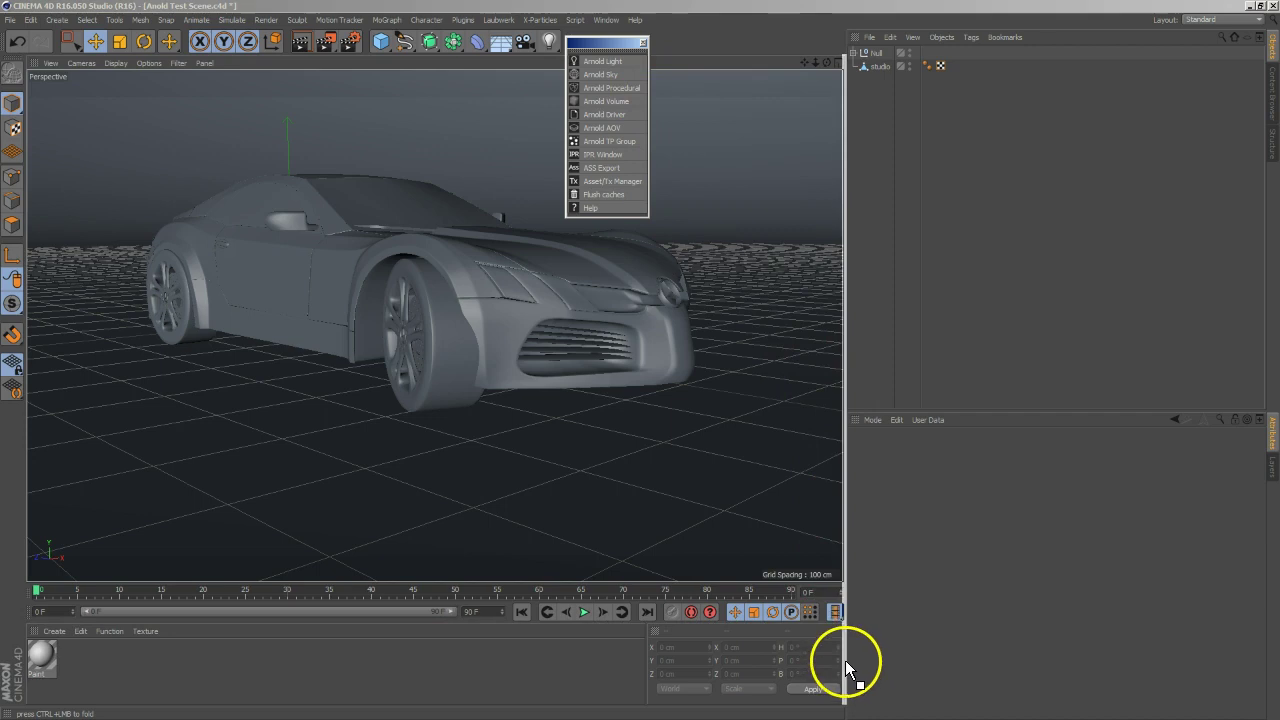
drag(845, 660, 848, 672)
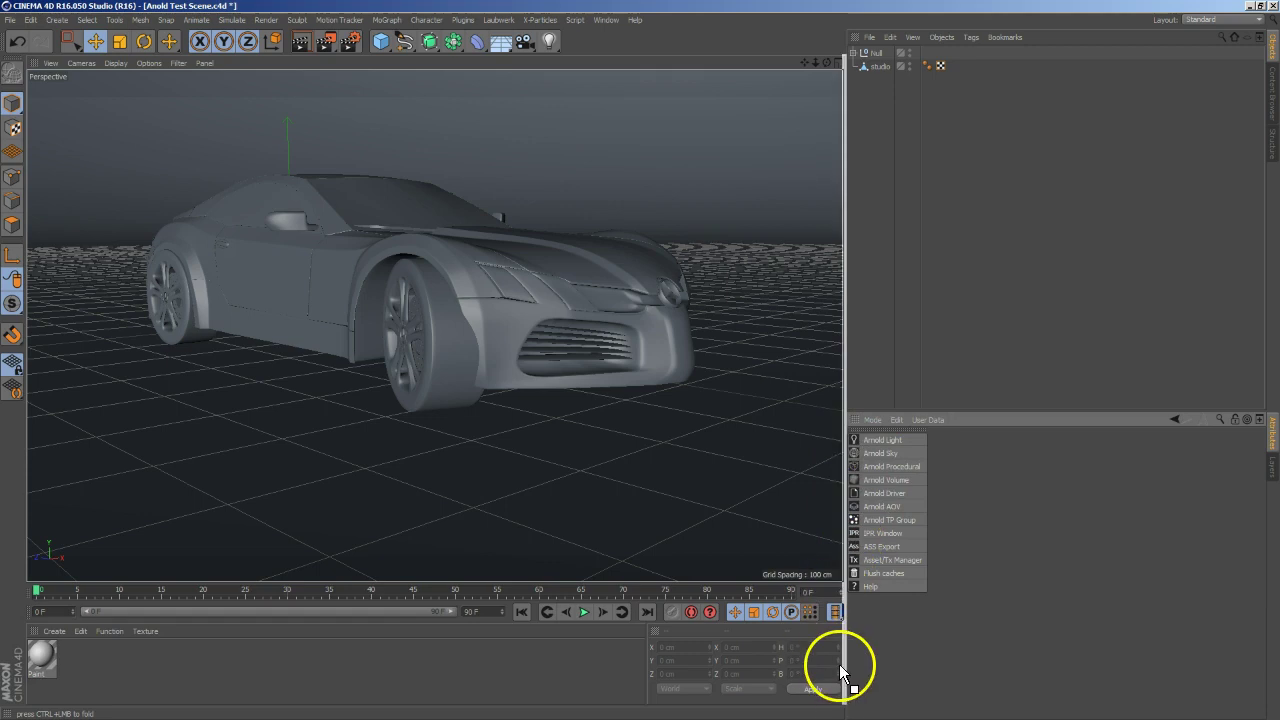
drag(840, 672, 837, 686)
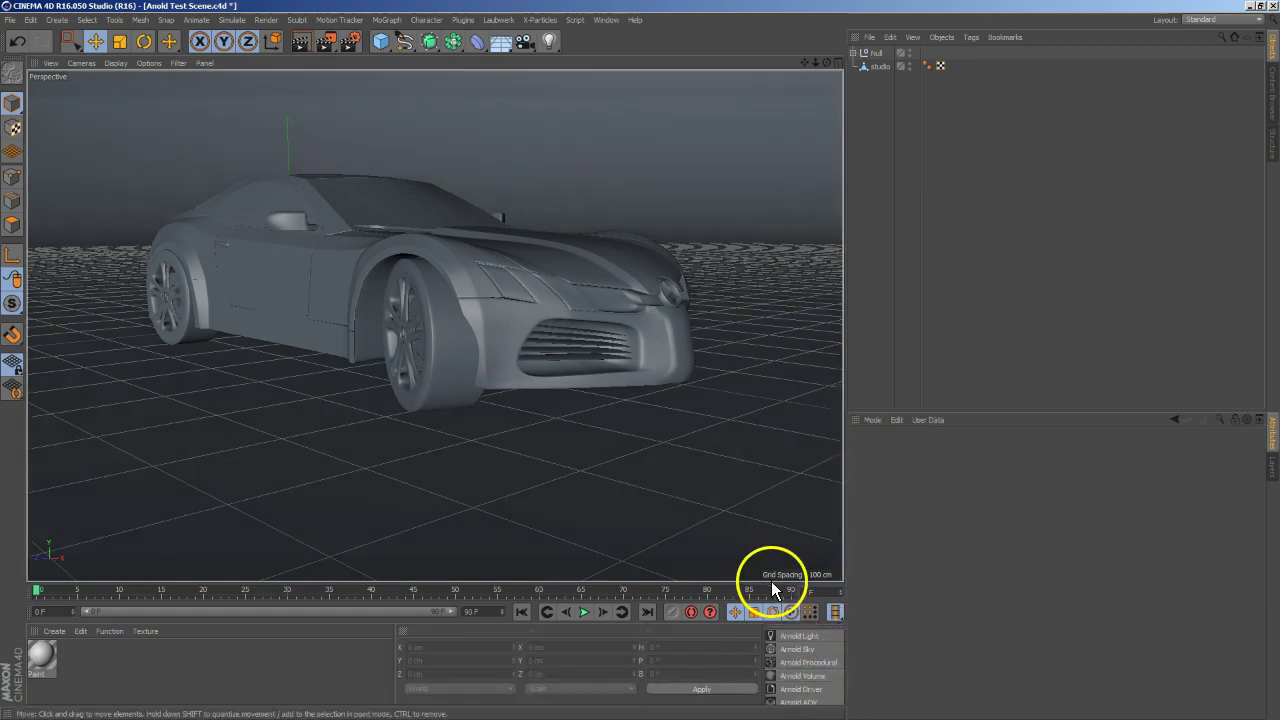
drag(772, 581, 771, 505)
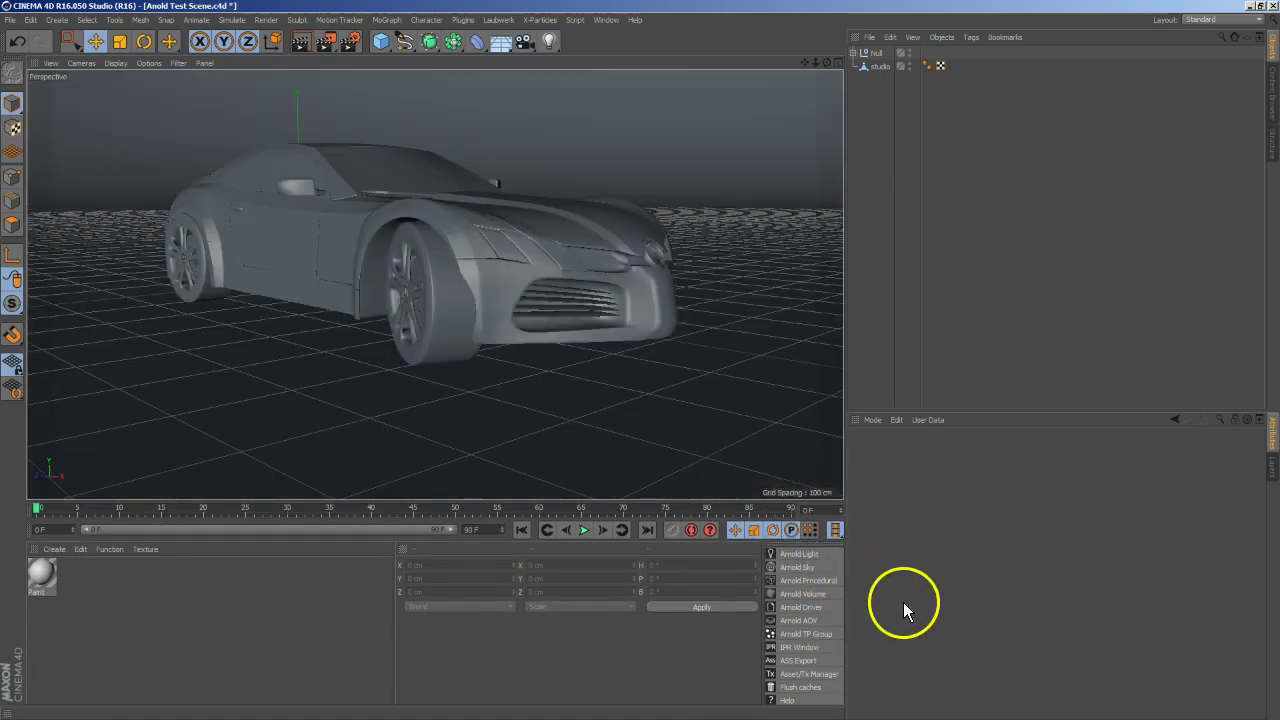
right_click(812, 558)
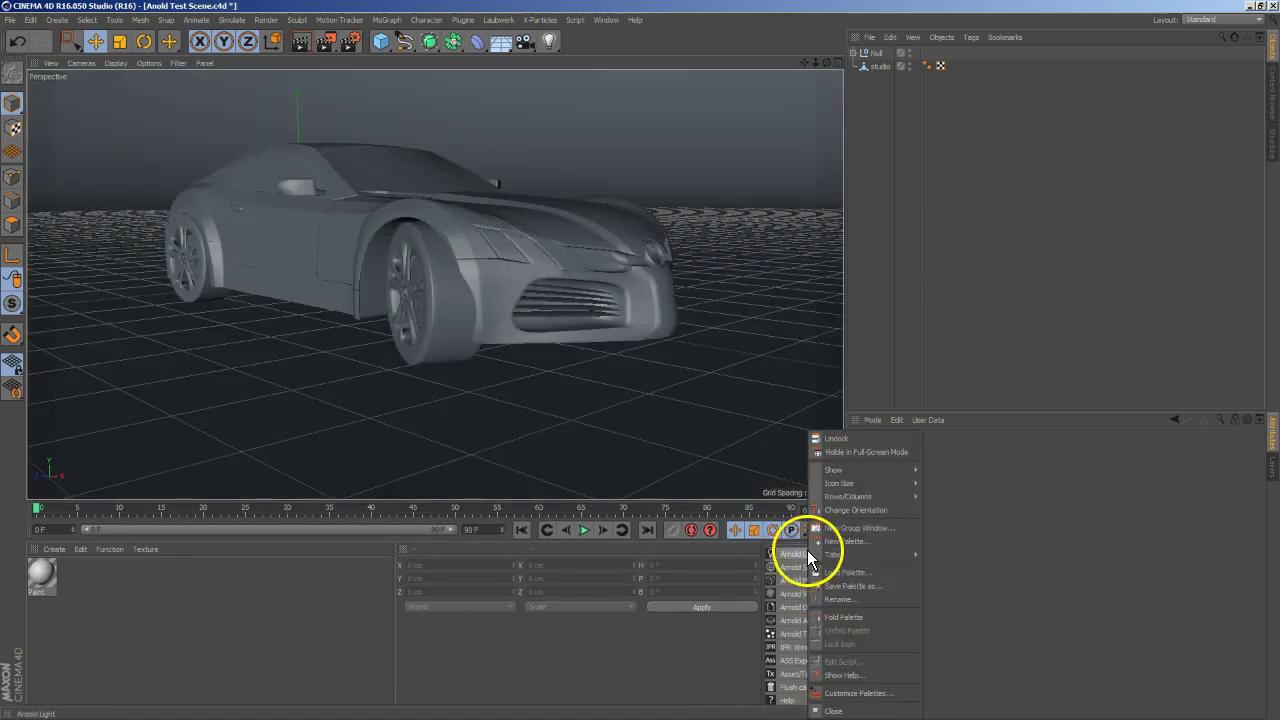
click(957, 490)
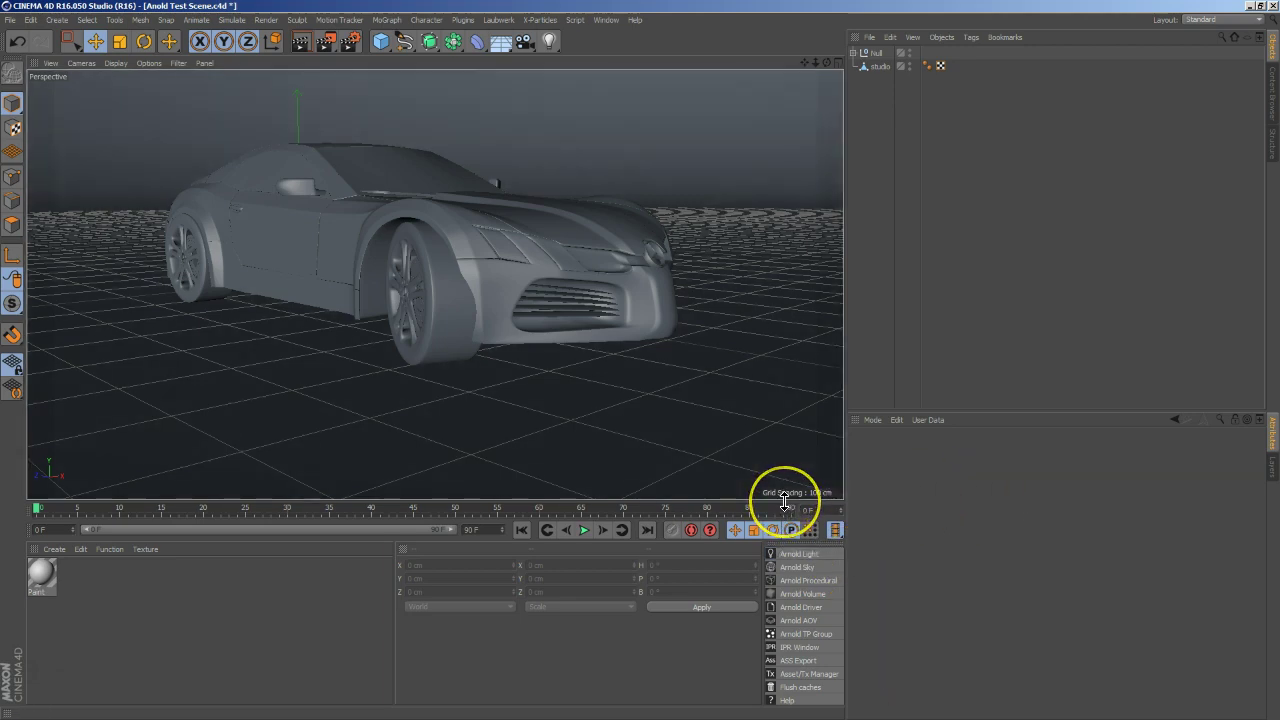
drag(785, 502, 785, 498)
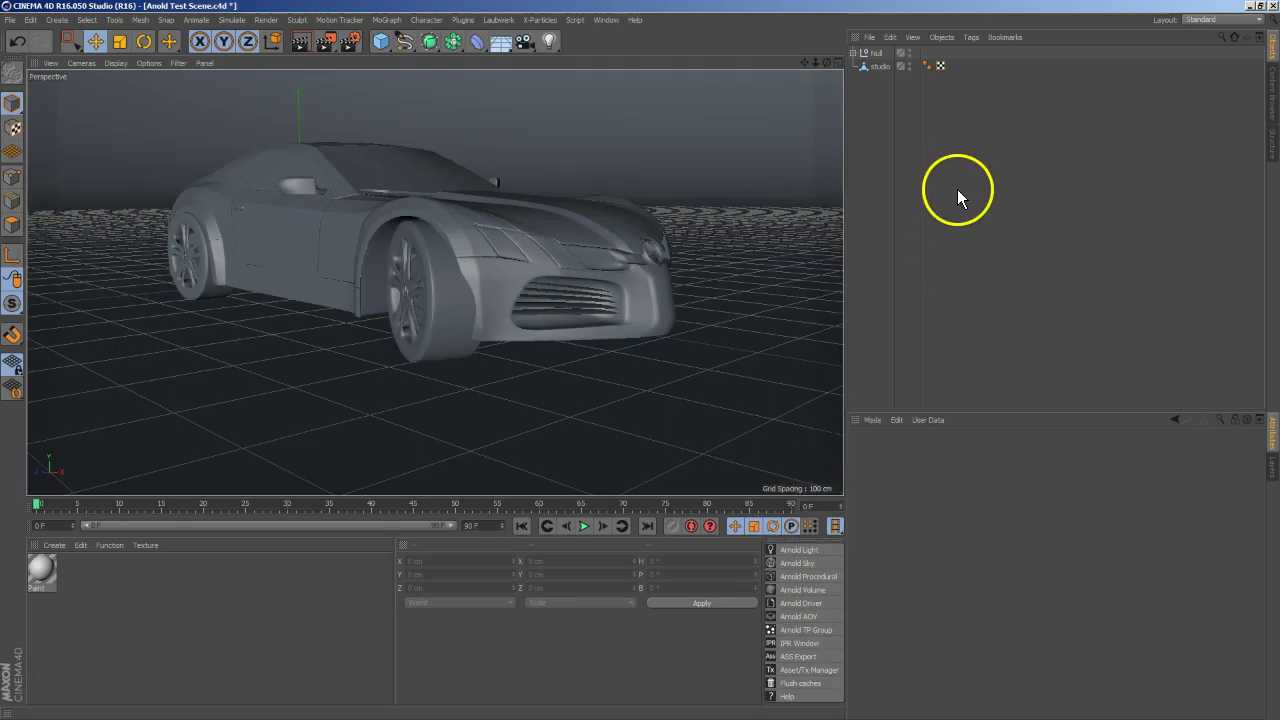
click(782, 218)
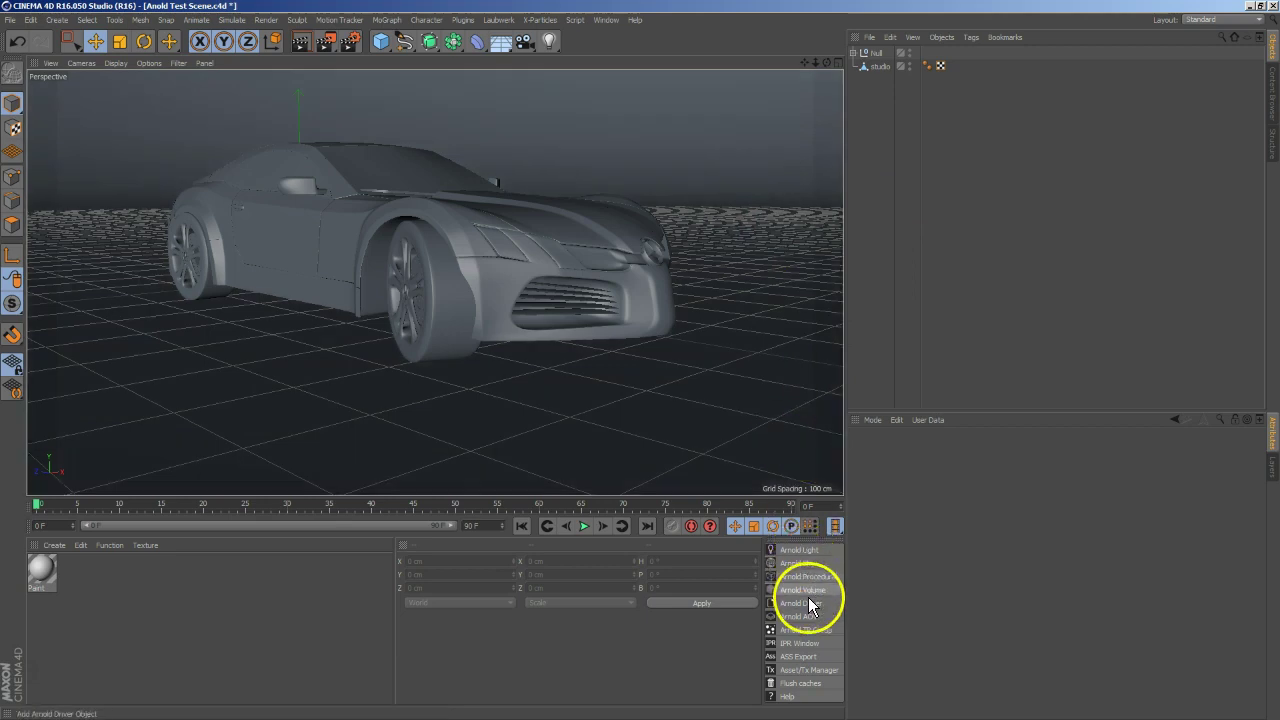
Add an Arnold Sky object, deselect it, and give the attributes area more height.
click(805, 564)
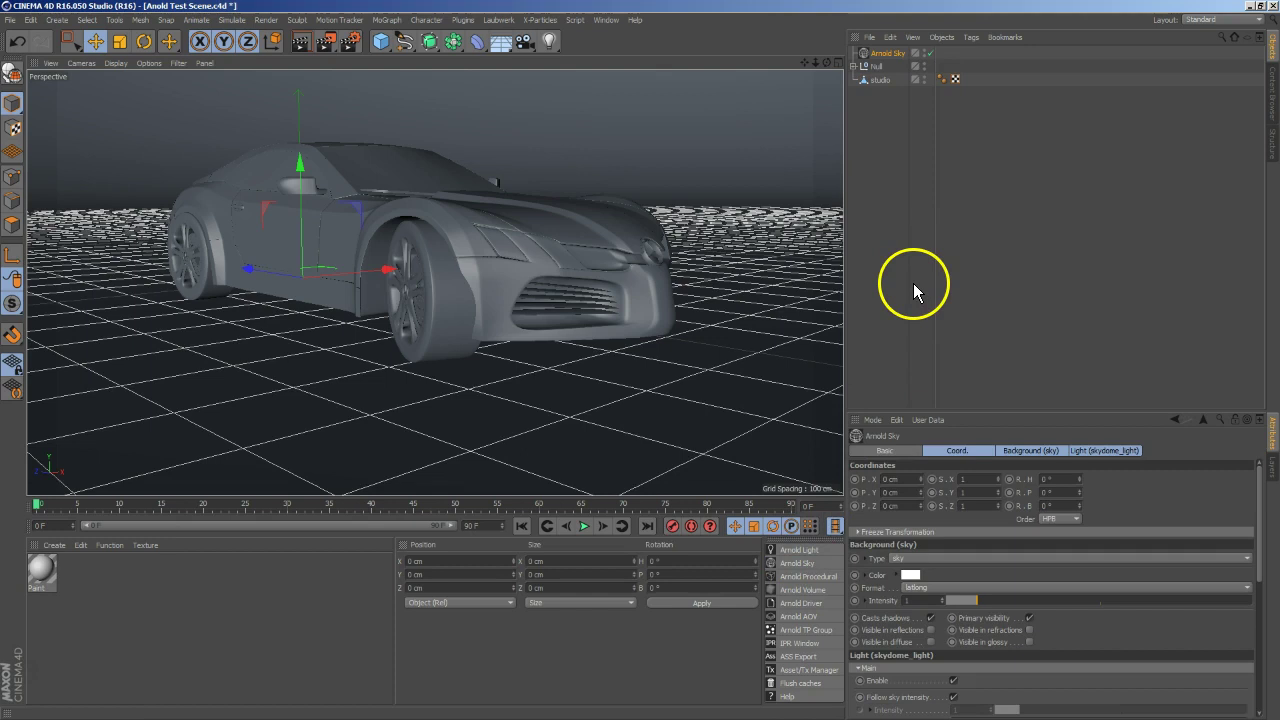
click(986, 394)
drag(996, 412, 990, 372)
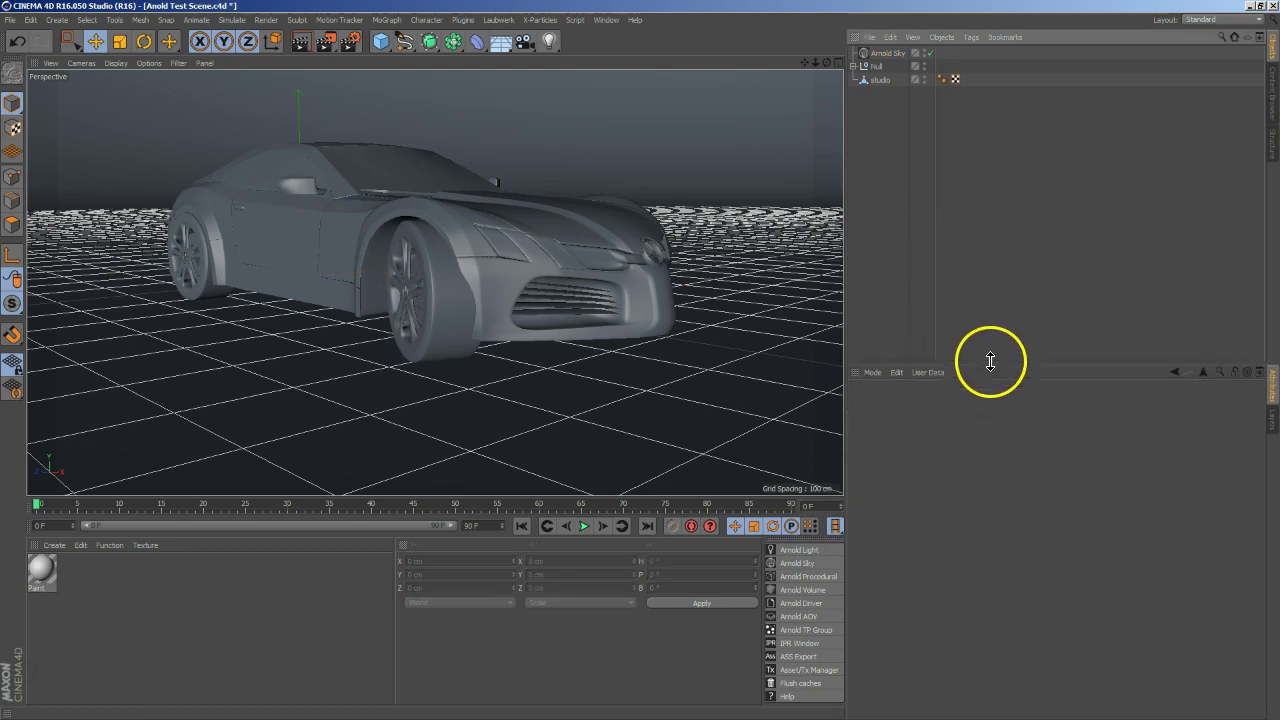
click(956, 530)
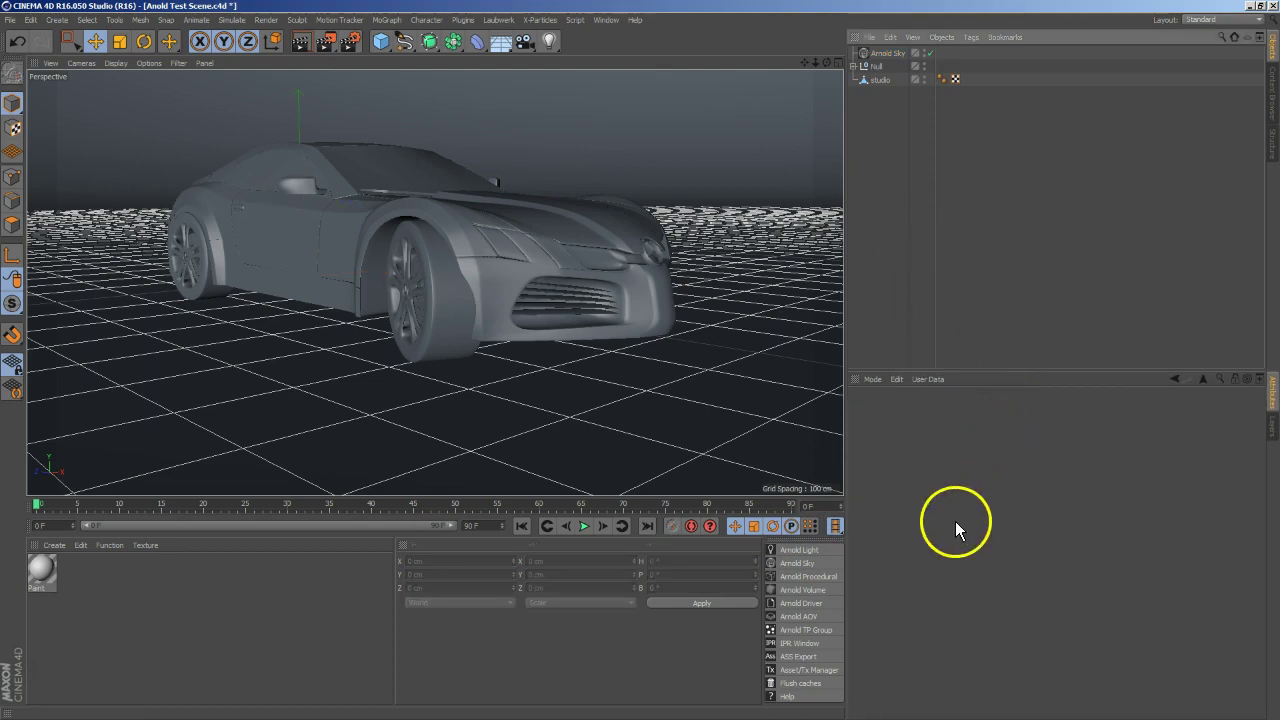
Launch the Arnold IPR live render window and move it off to the right.
click(799, 646)
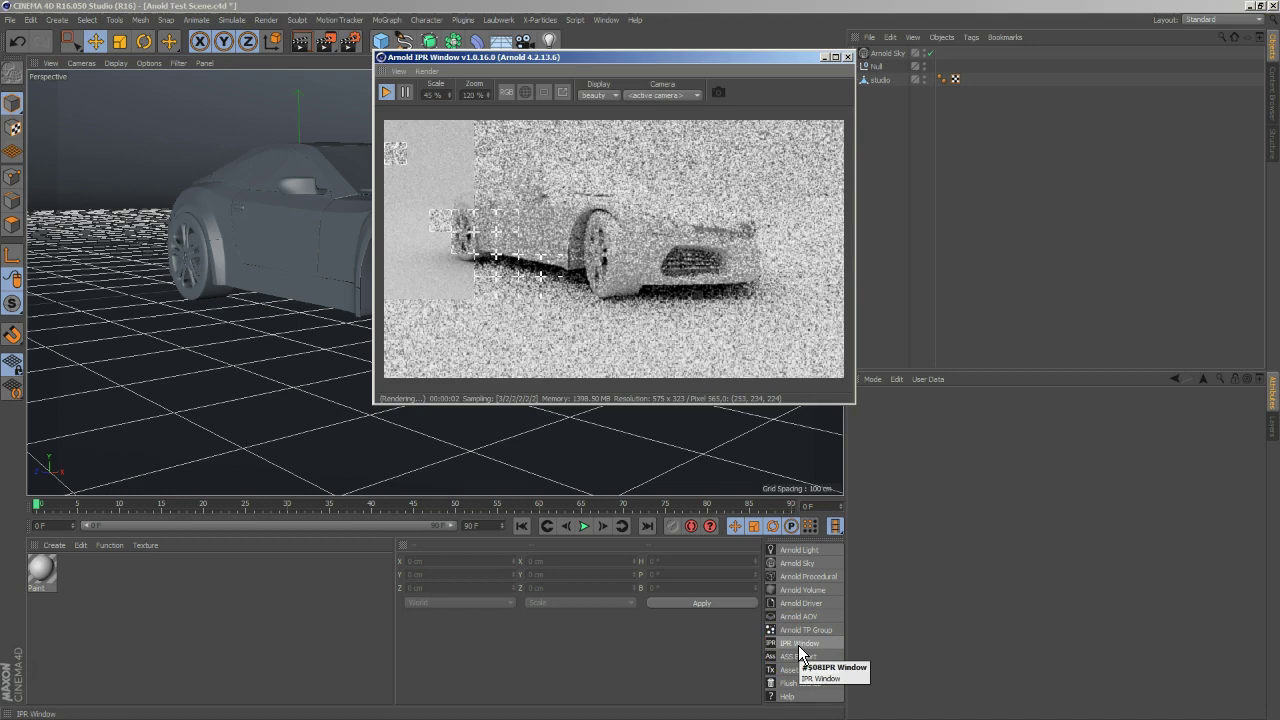
click(700, 300)
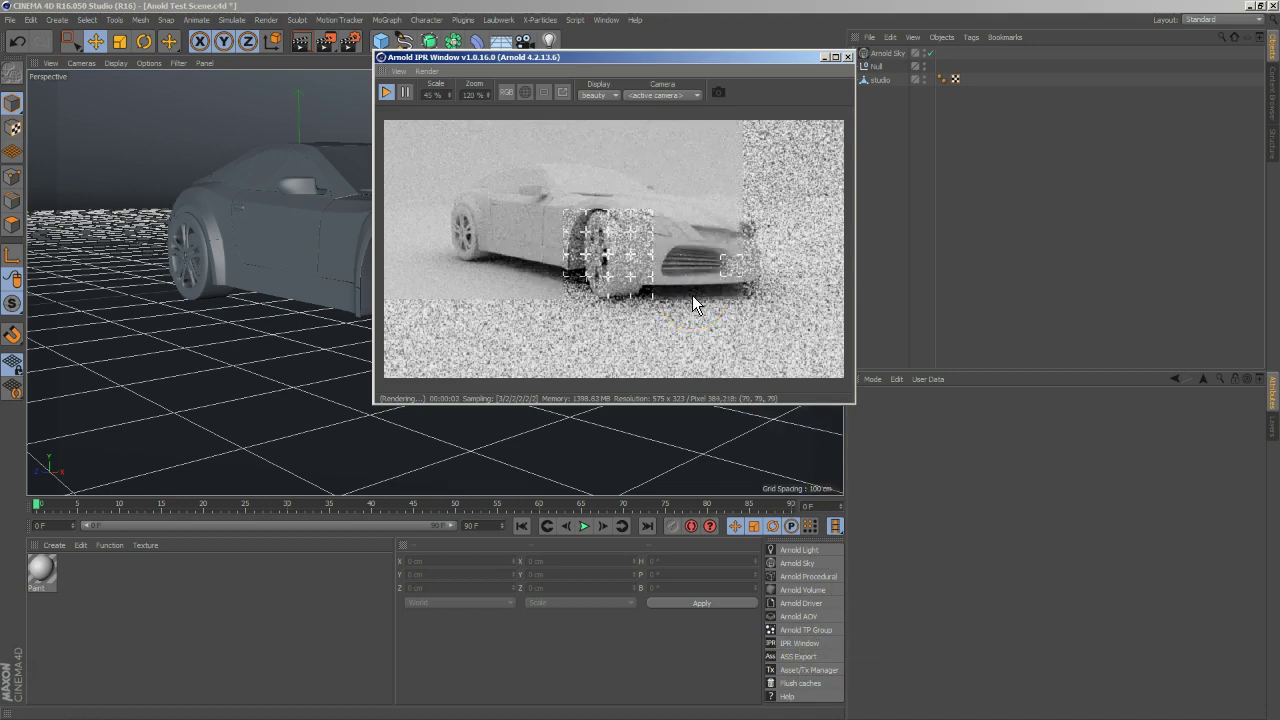
mouse_move(641, 62)
mouse_down()
mouse_move(1003, 135)
mouse_move(1011, 119)
mouse_up()
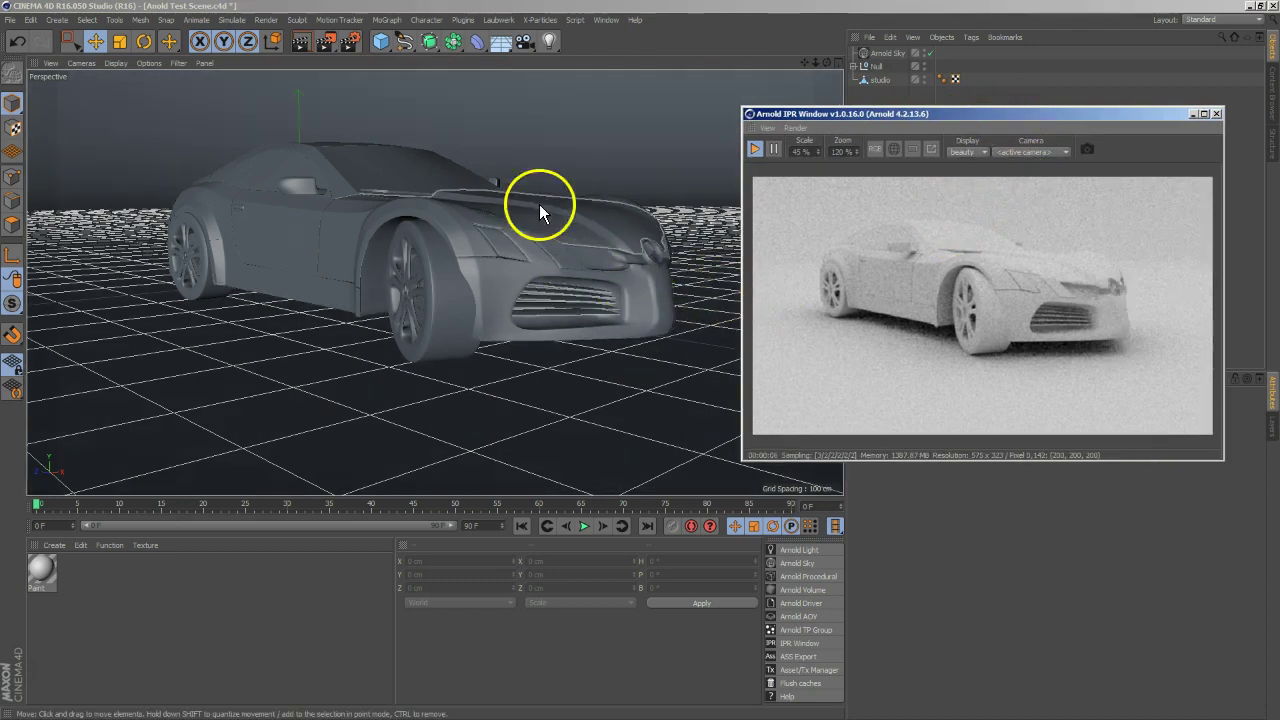
Add a Camera and a Null, then nest the Camera under Null.1.
click(527, 49)
drag(527, 49, 548, 55)
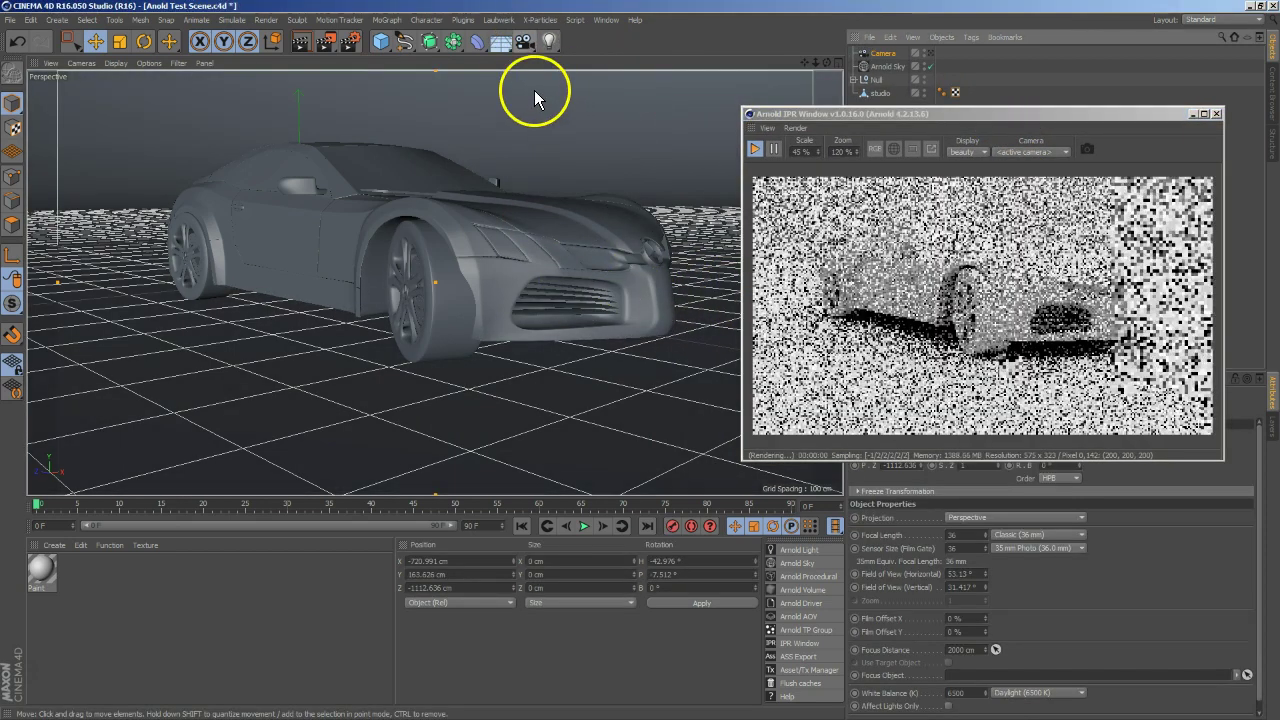
drag(381, 47, 409, 57)
mouse_move(871, 92)
mouse_down()
mouse_move(880, 62)
mouse_move(905, 57)
mouse_up()
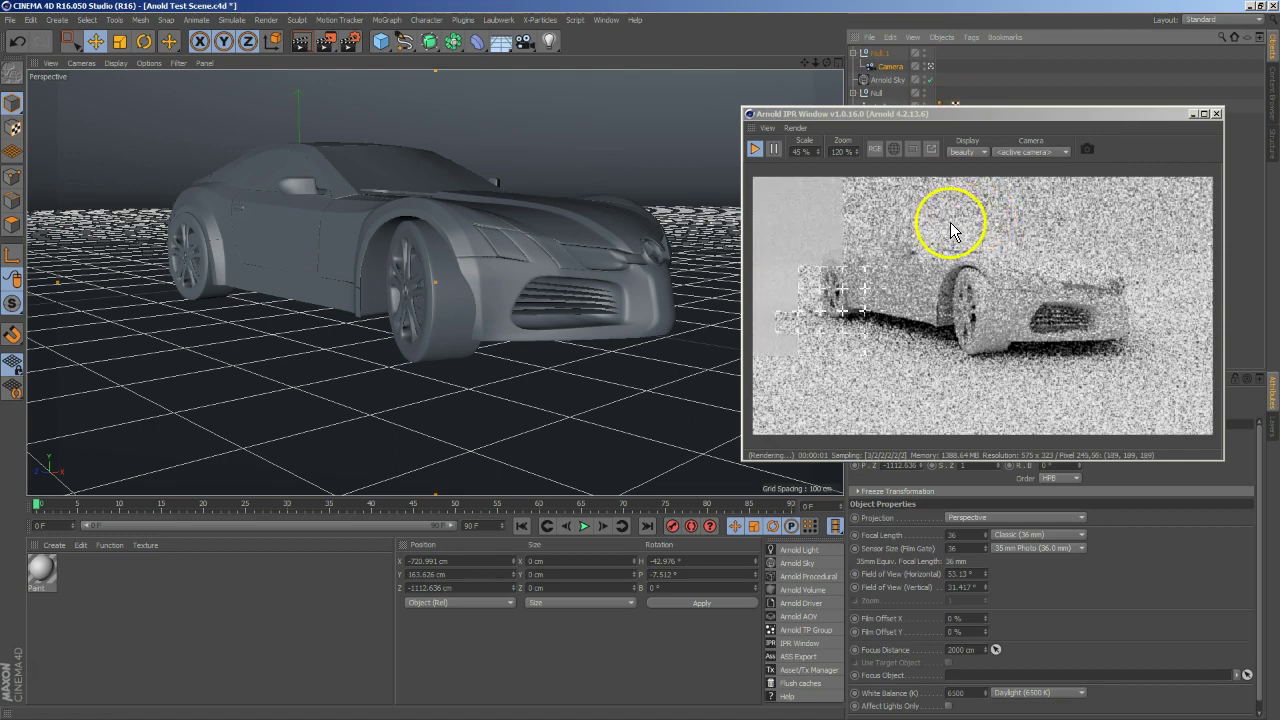
Drag the Arnold IPR window over the right-hand panels and dock it into the layout.
click(882, 56)
drag(941, 108, 923, 48)
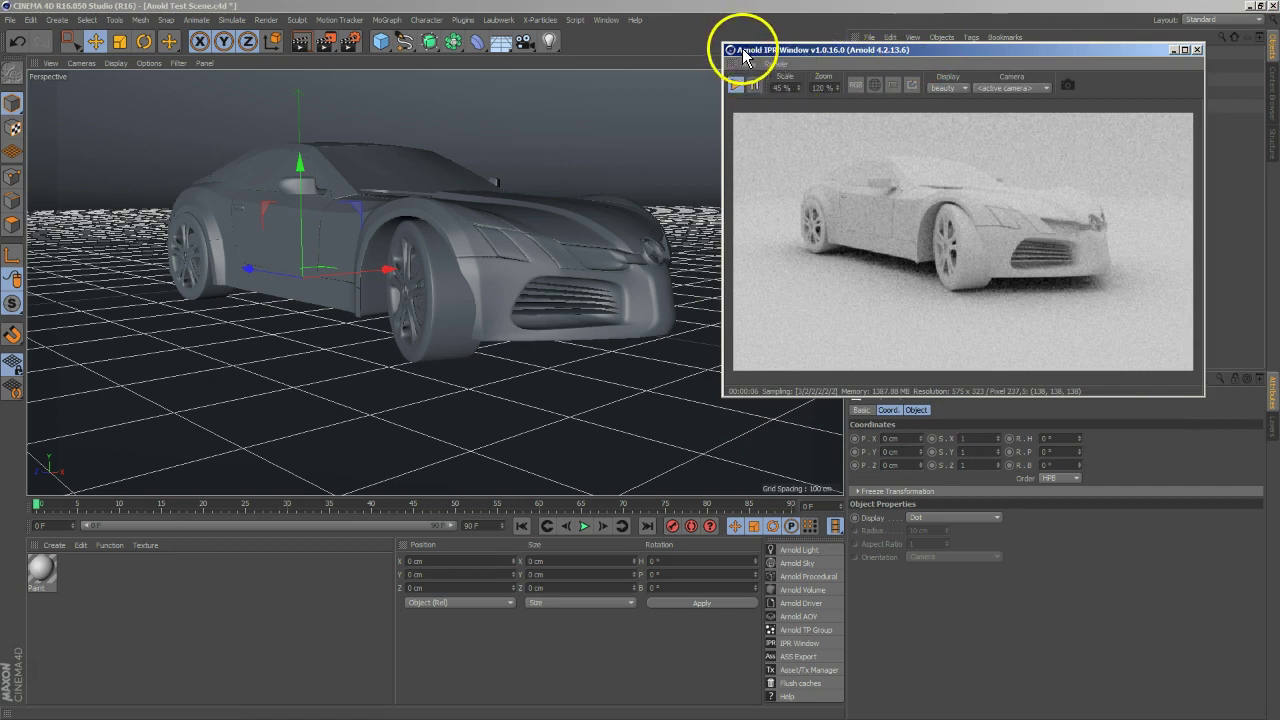
drag(743, 55, 899, 152)
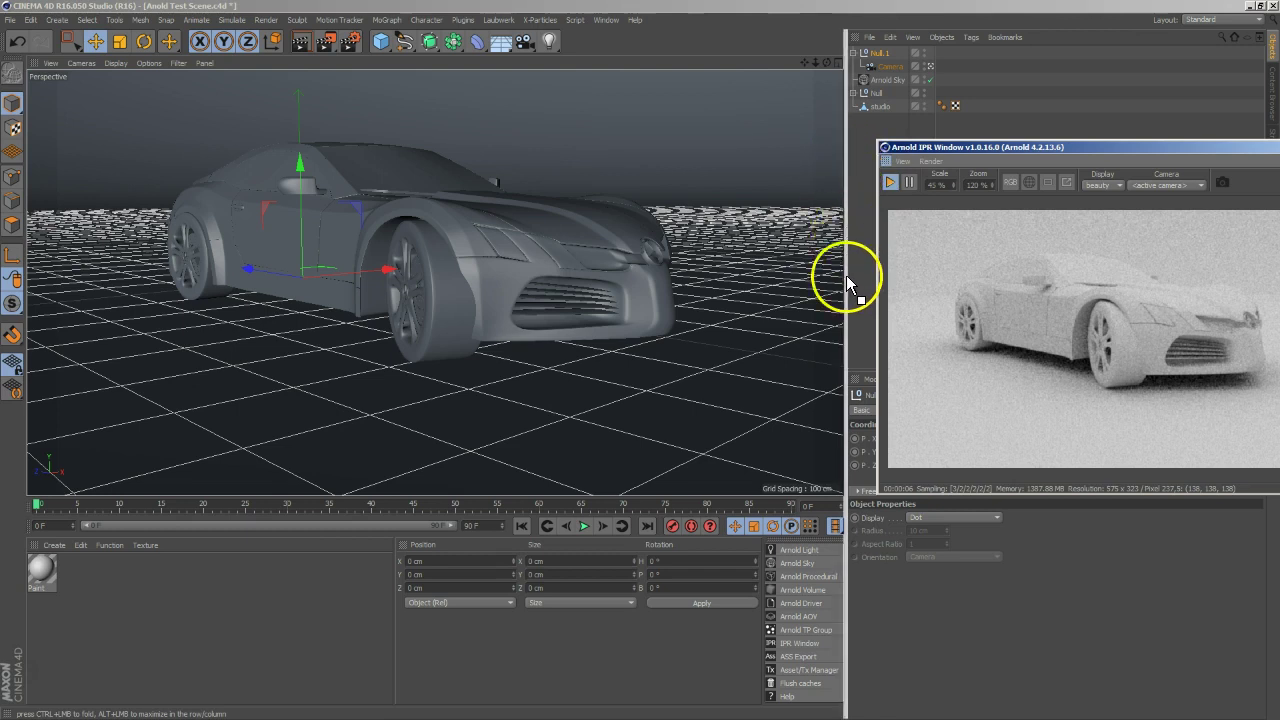
drag(843, 357, 843, 357)
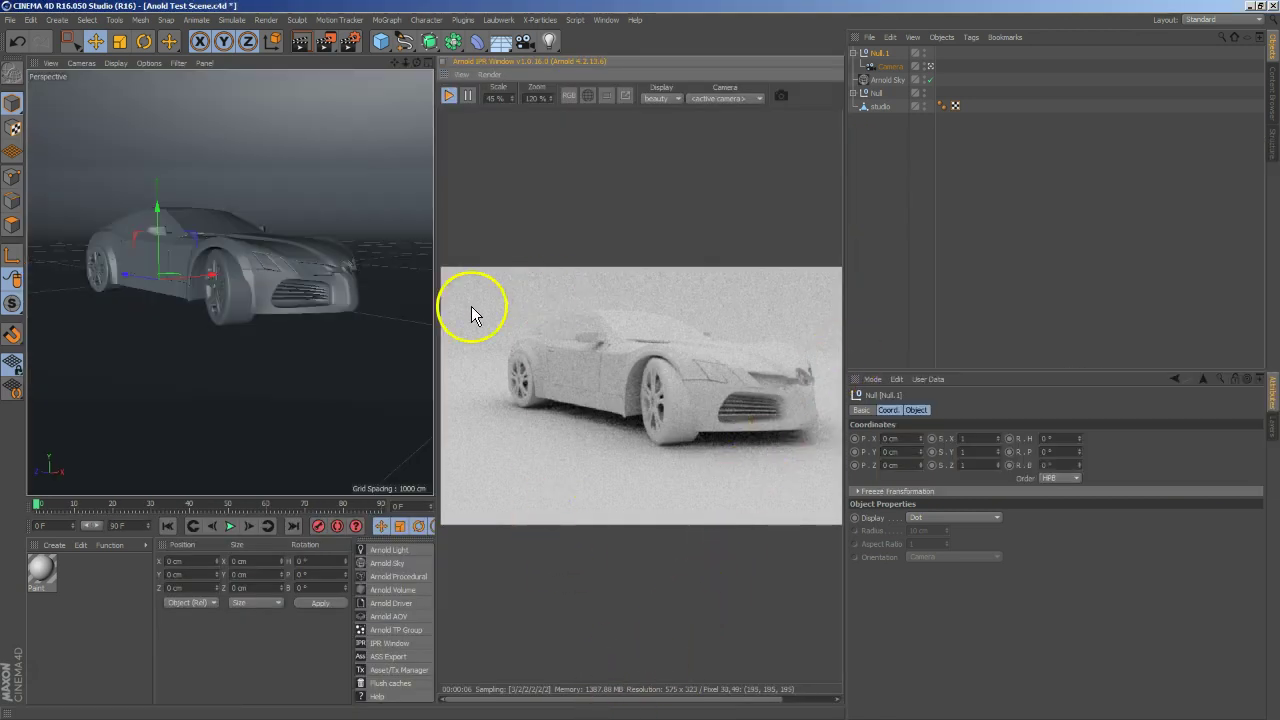
Place the docked render view above the Objects list and make it wider and taller.
mouse_move(437, 321)
mouse_down()
mouse_move(519, 311)
mouse_move(437, 309)
mouse_up()
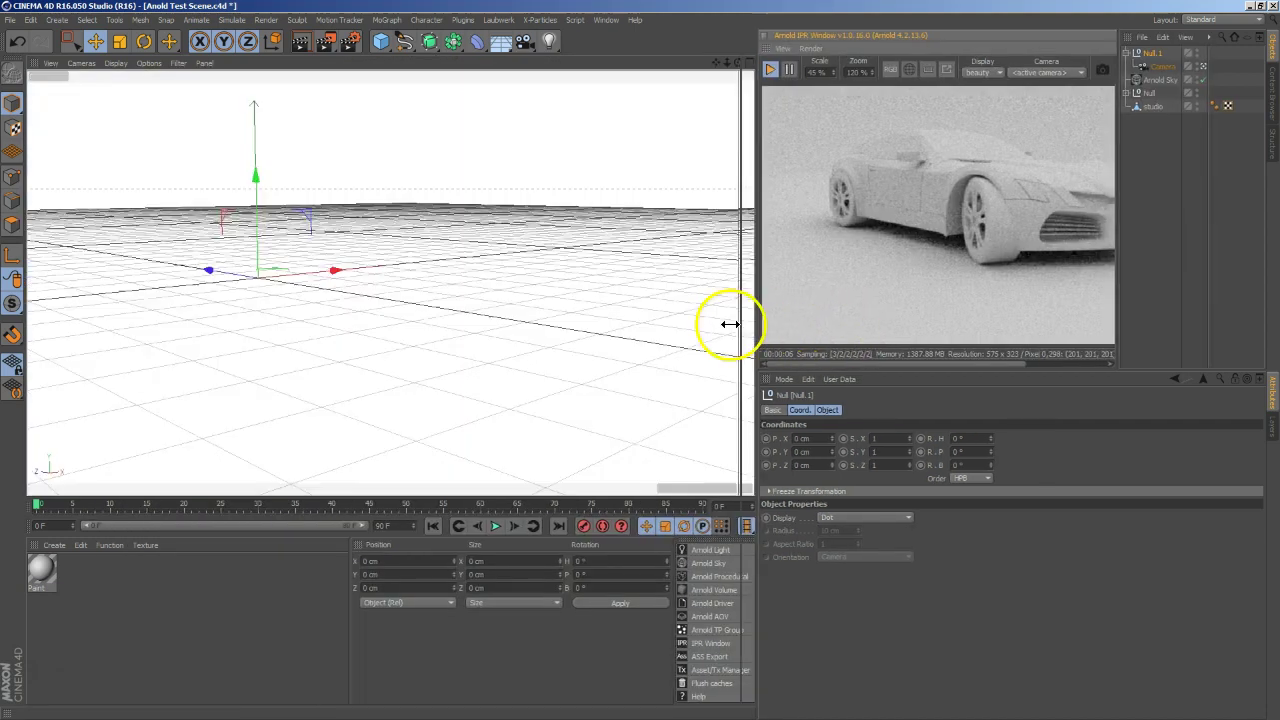
drag(730, 324, 823, 329)
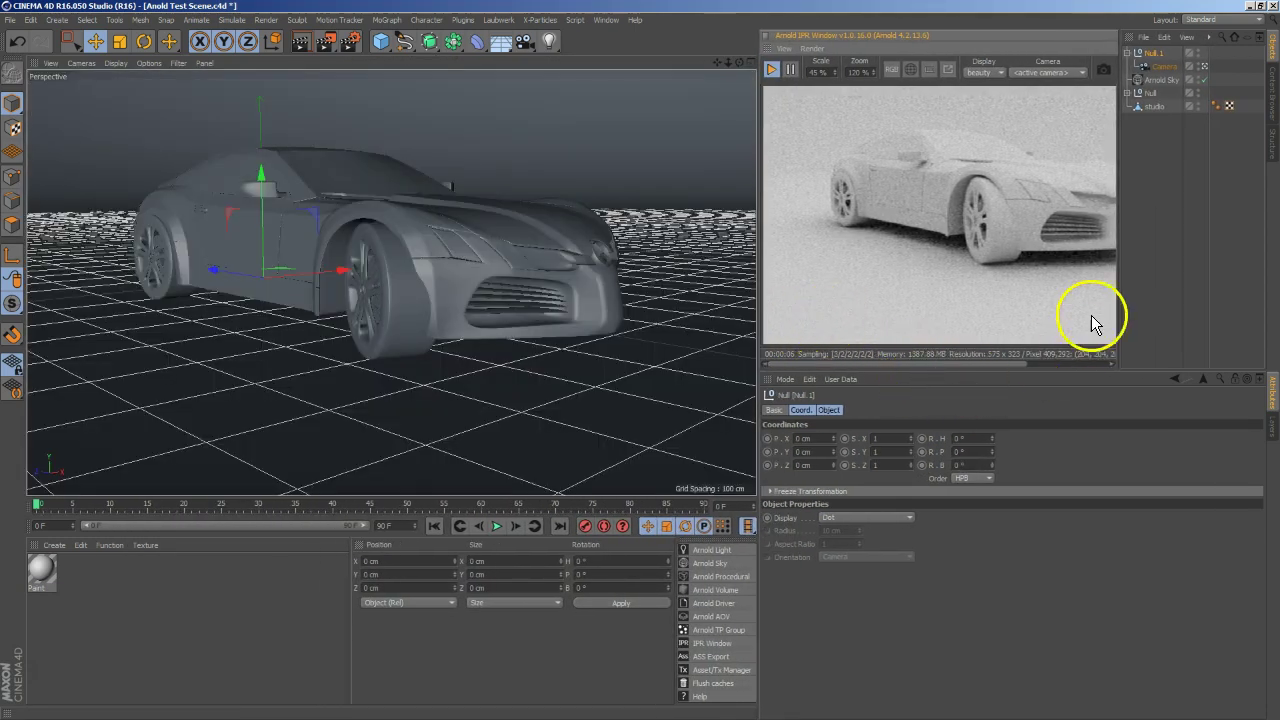
mouse_move(766, 48)
mouse_down()
mouse_move(1103, 90)
mouse_move(1229, 51)
mouse_up()
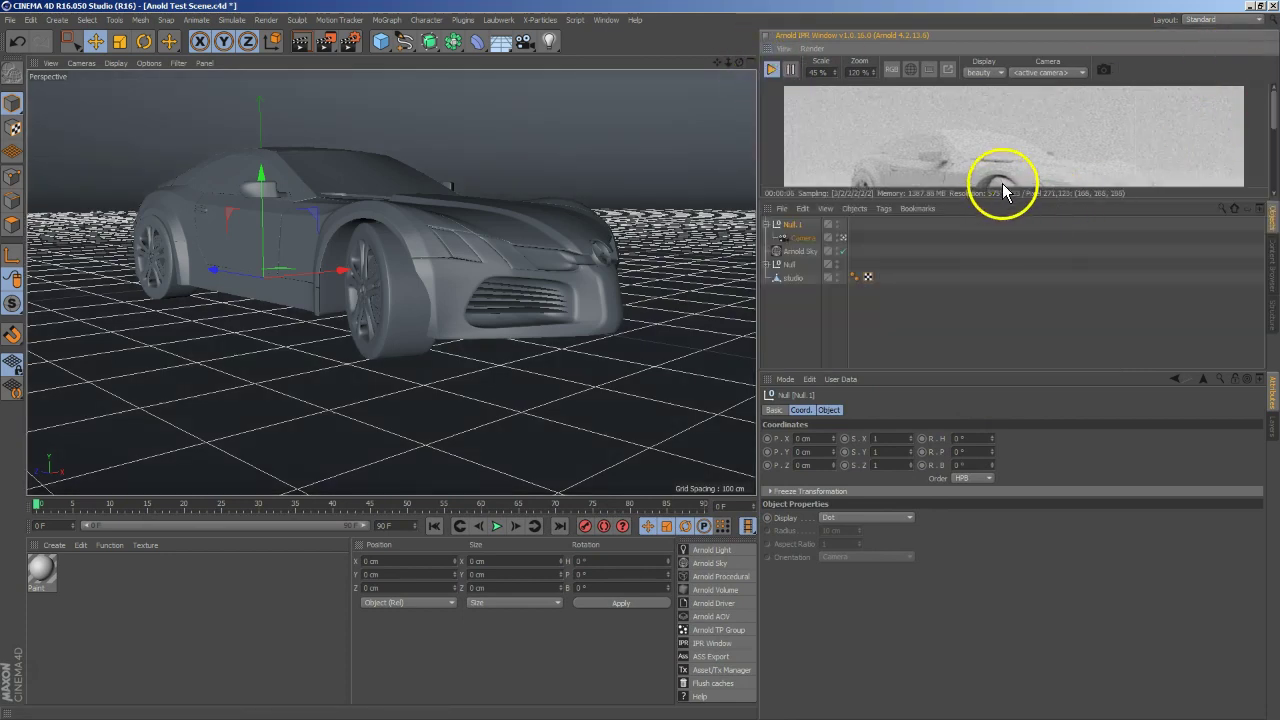
drag(1000, 199, 993, 359)
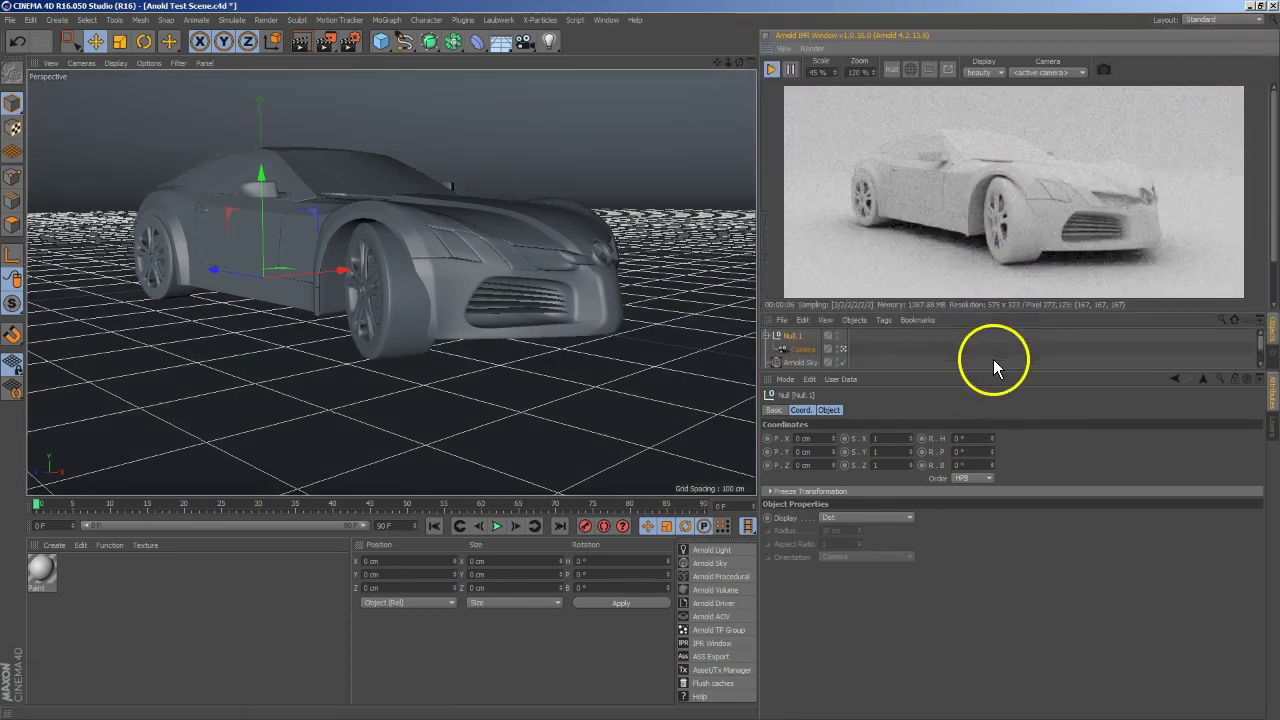
click(989, 367)
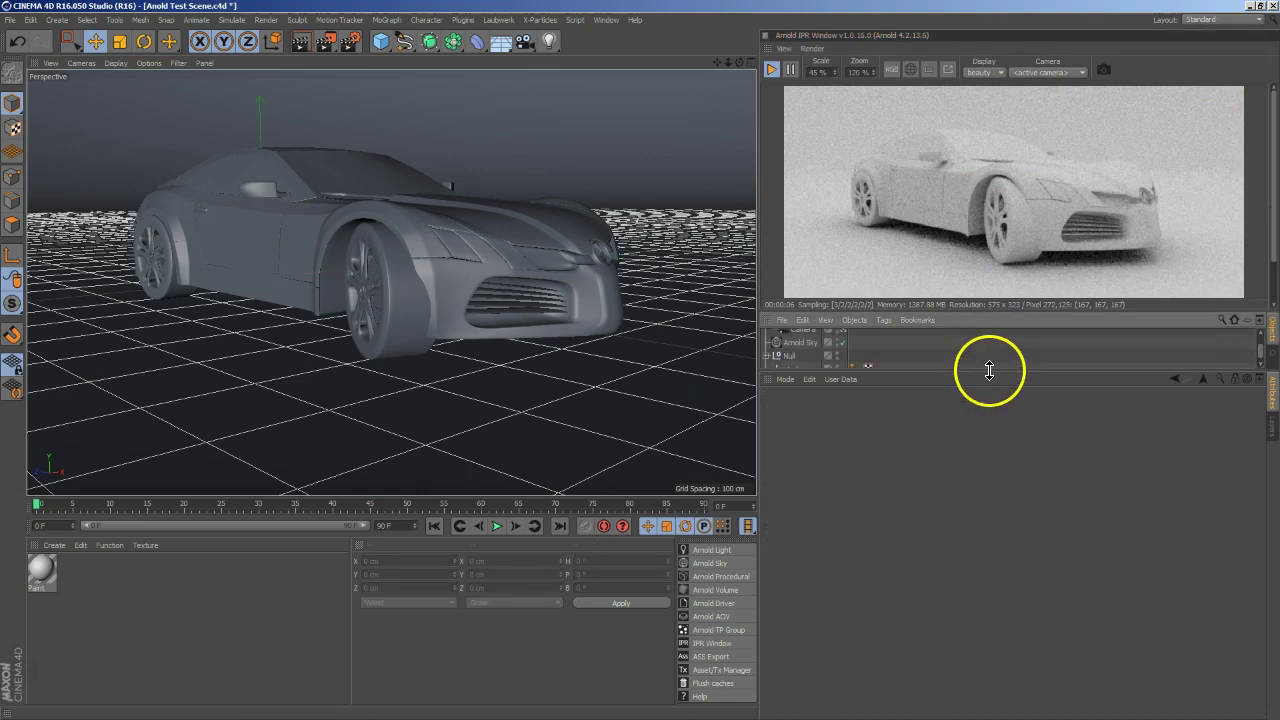
drag(989, 370, 991, 494)
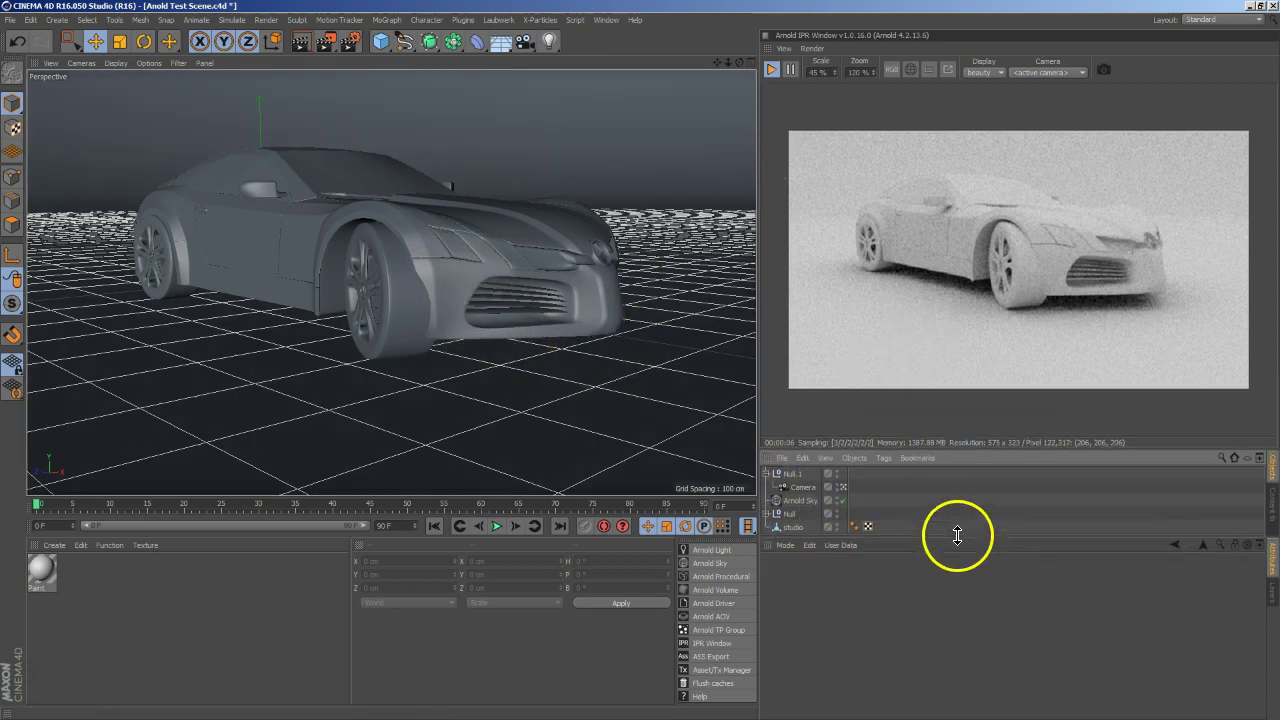
Set Null.1's coordinate rotation order to XYZ.
click(796, 474)
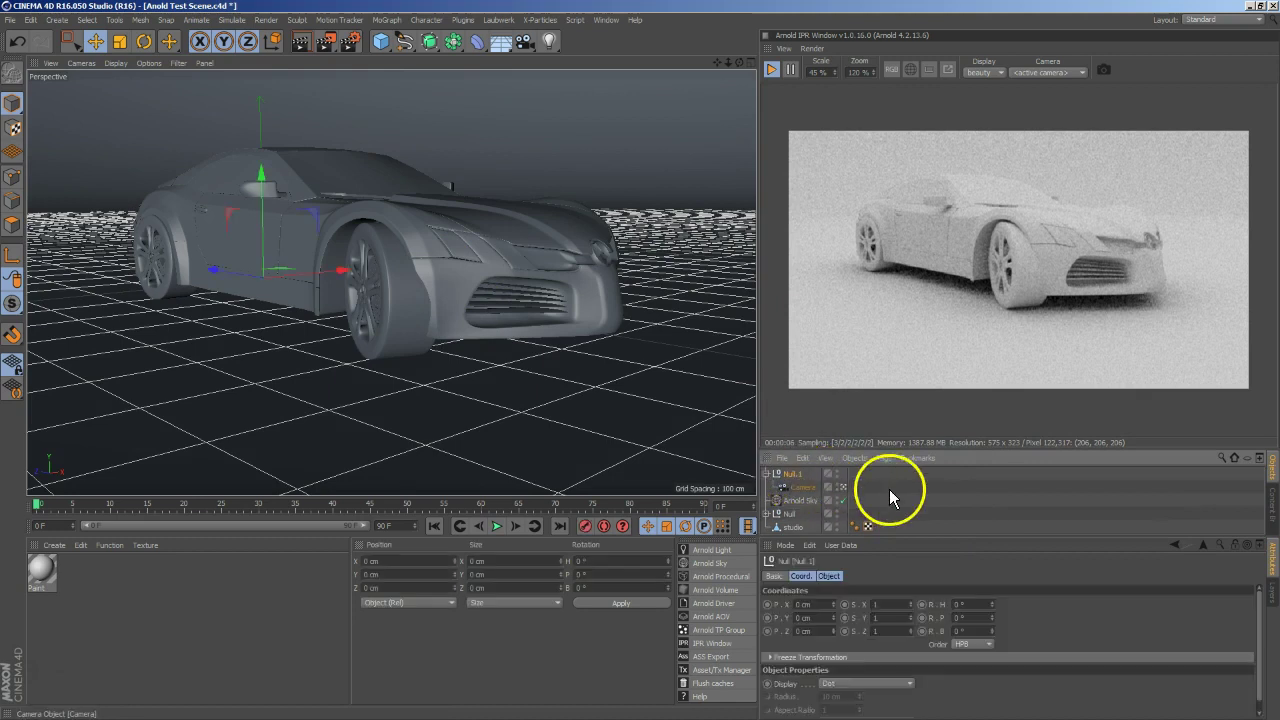
click(971, 645)
click(968, 563)
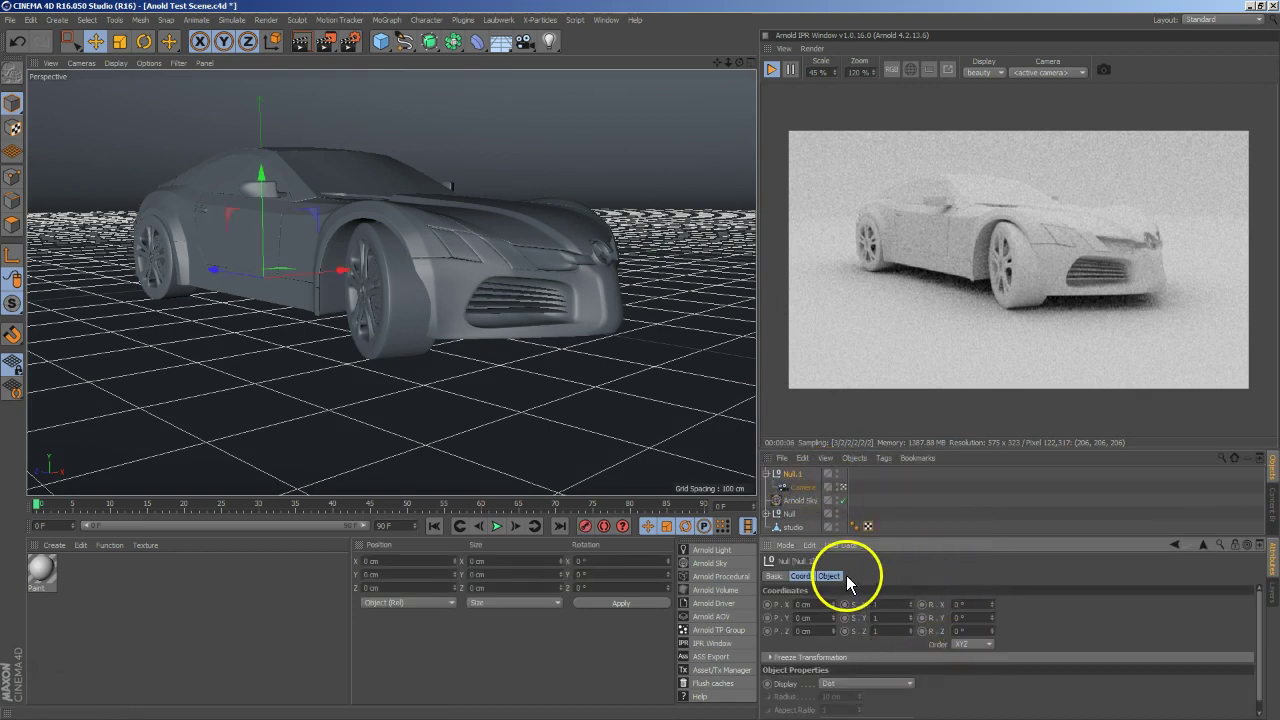
click(832, 576)
click(801, 576)
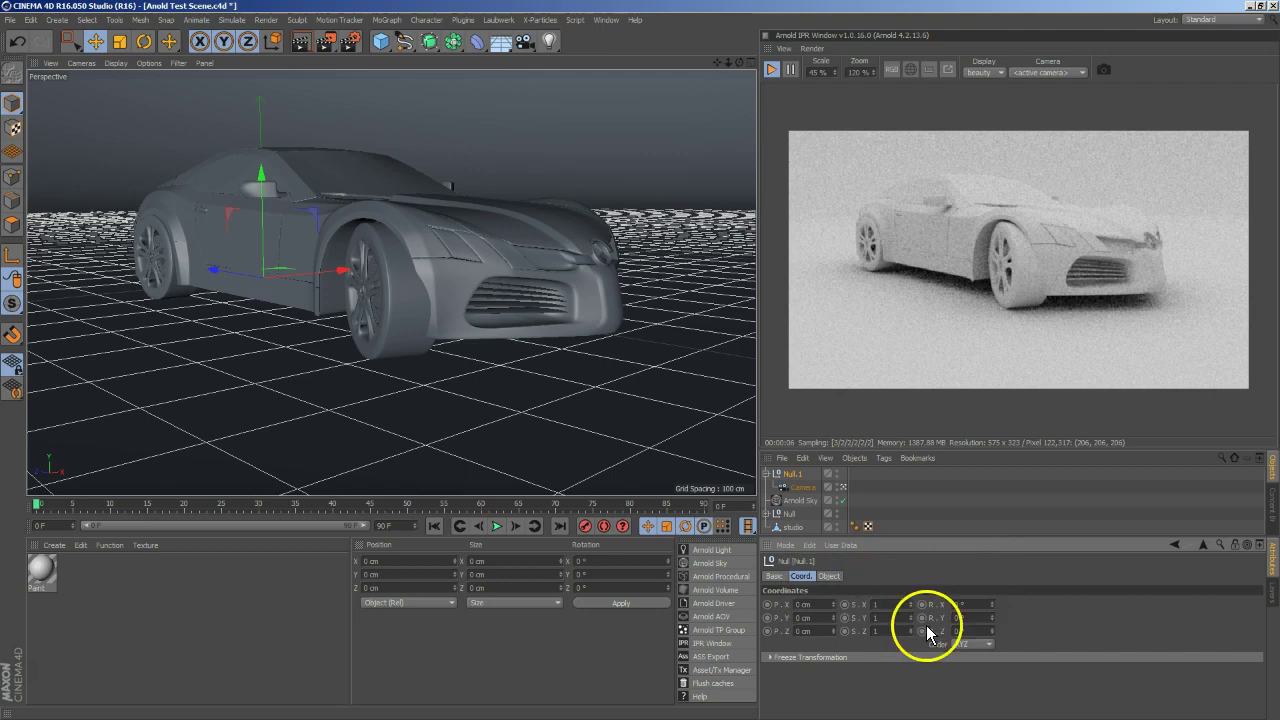
click(991, 617)
Rotate Null.1 to -4°, 5°, -6° to reframe the car in the IPR render.
drag(991, 617, 991, 602)
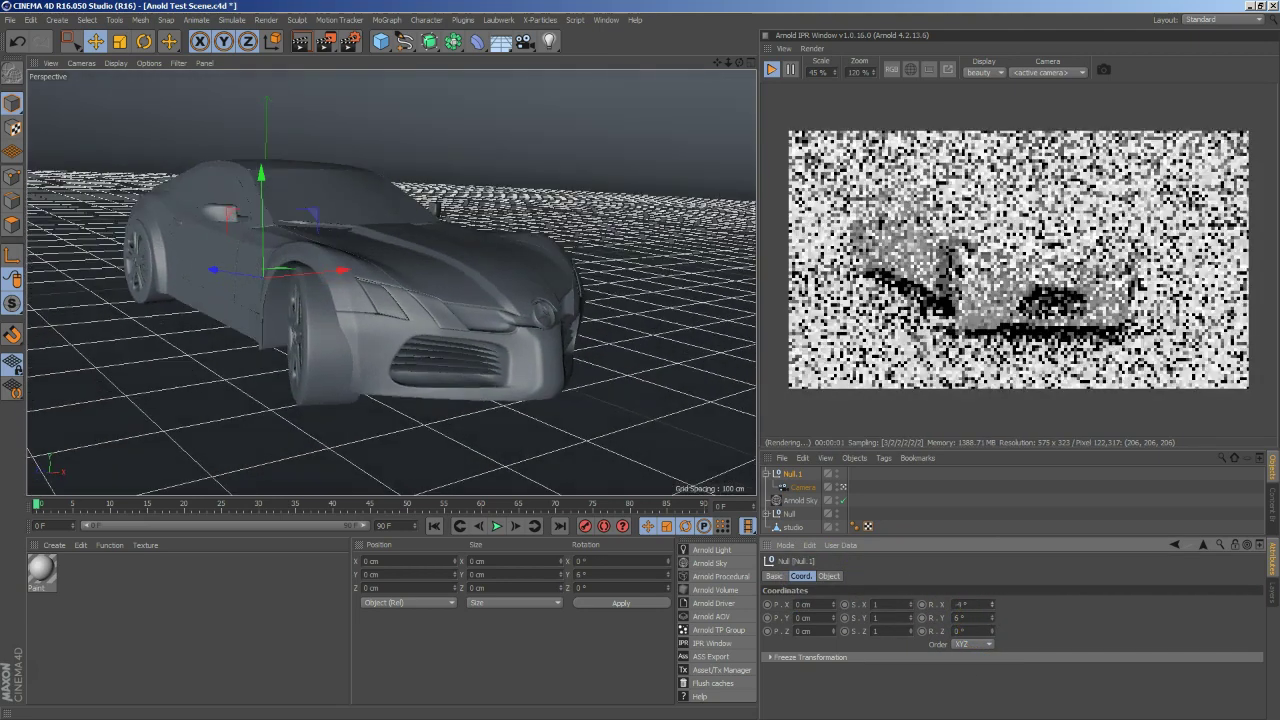
drag(995, 635, 993, 631)
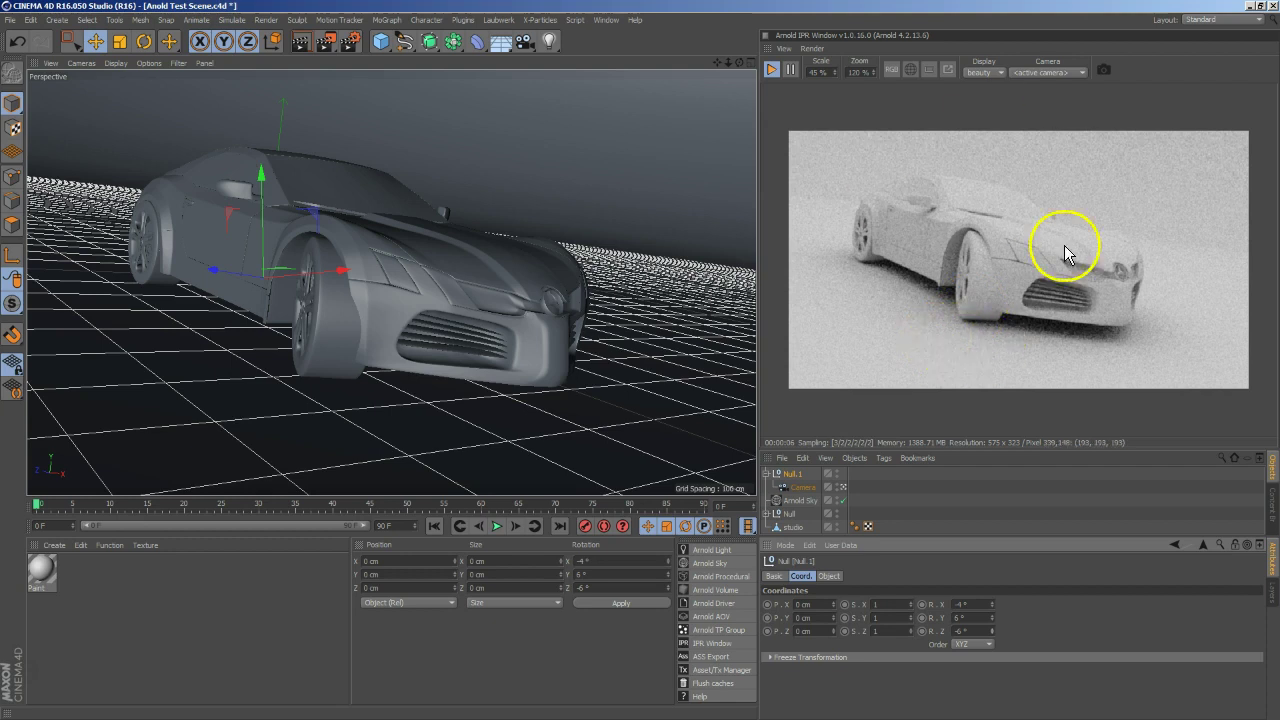
click(771, 70)
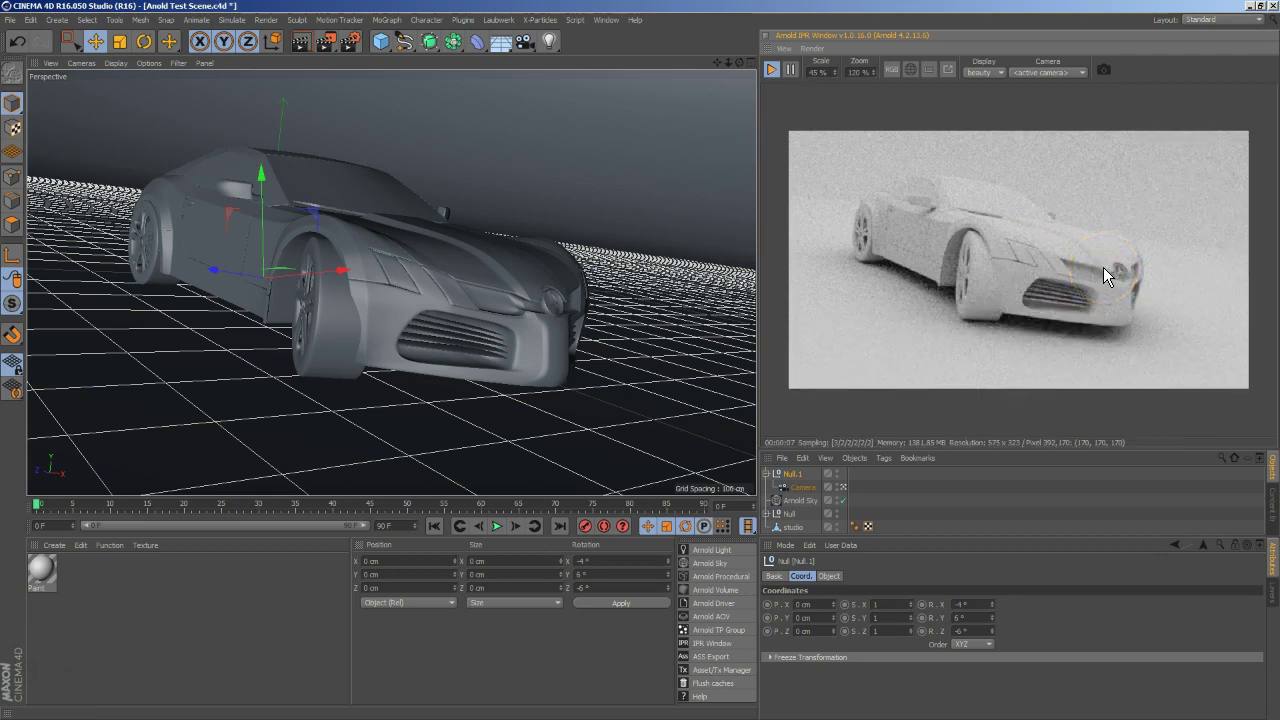
drag(1106, 286, 993, 288)
mouse_move(993, 283)
mouse_down()
mouse_move(843, 129)
mouse_move(829, 70)
mouse_move(803, 66)
mouse_up()
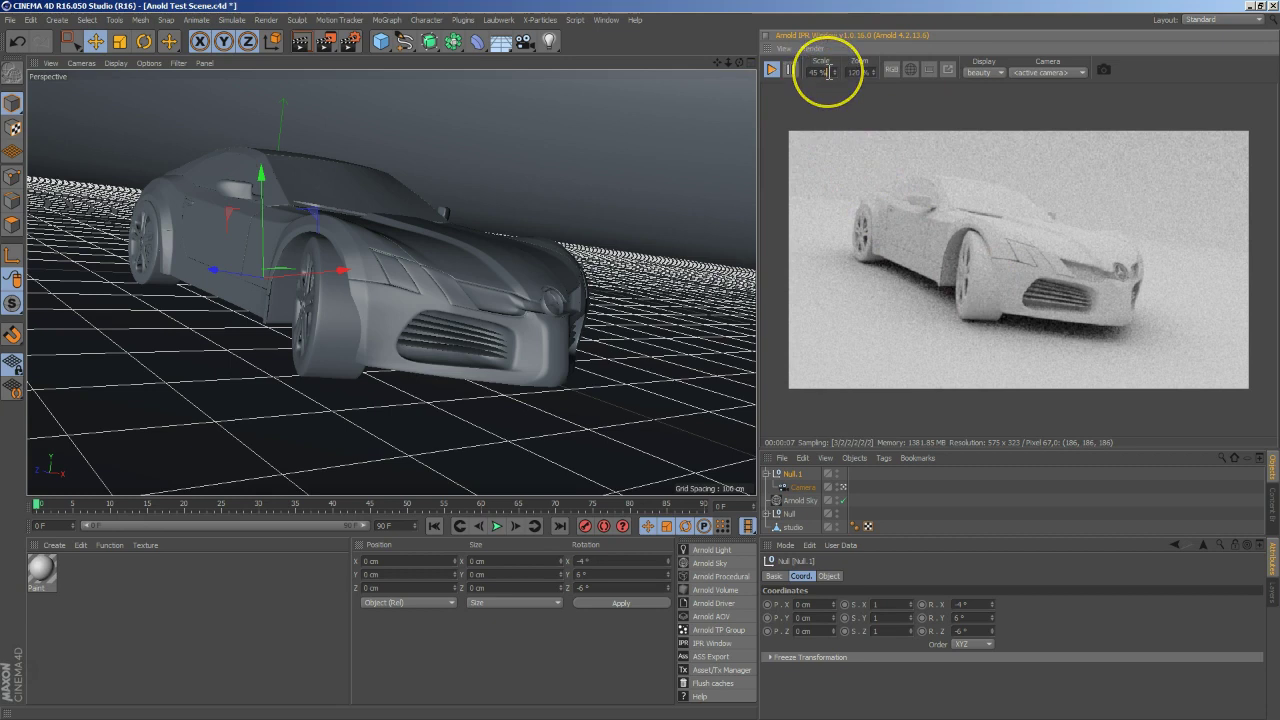
text(1)
Check the Output resolution in Render Settings, then set the IPR preview scale to 40% (512x288).
key(Return)
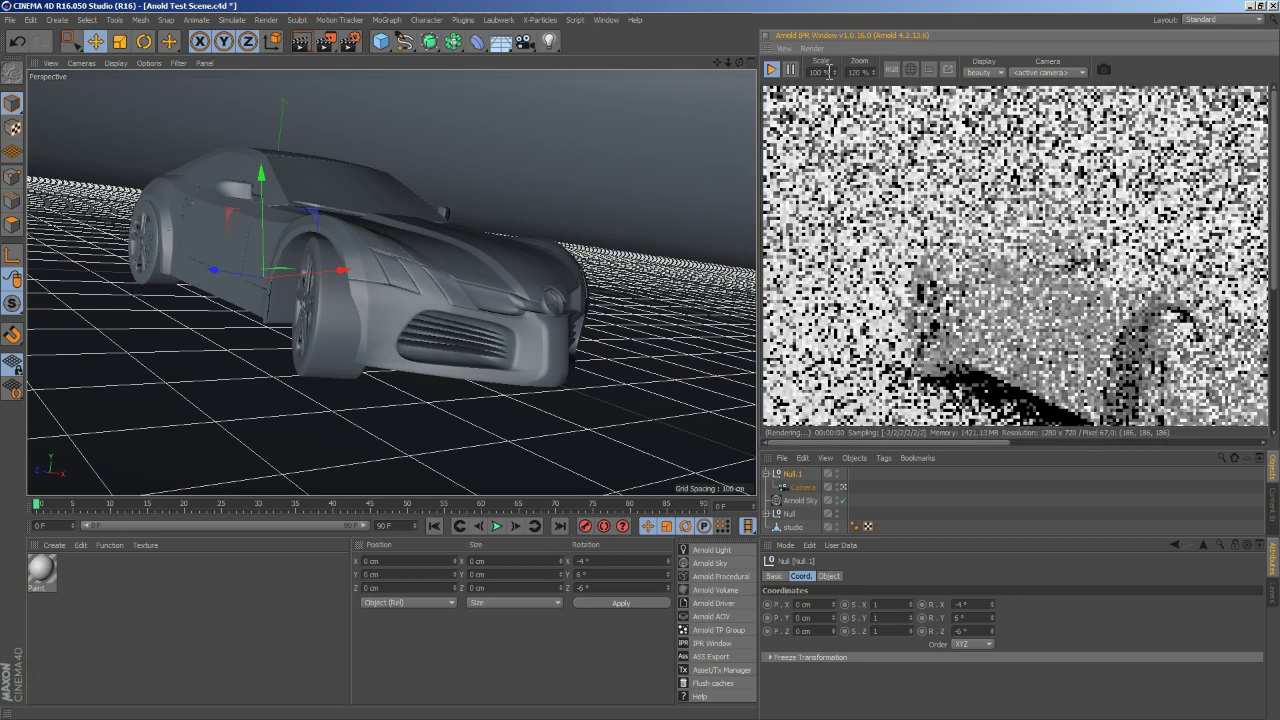
click(794, 52)
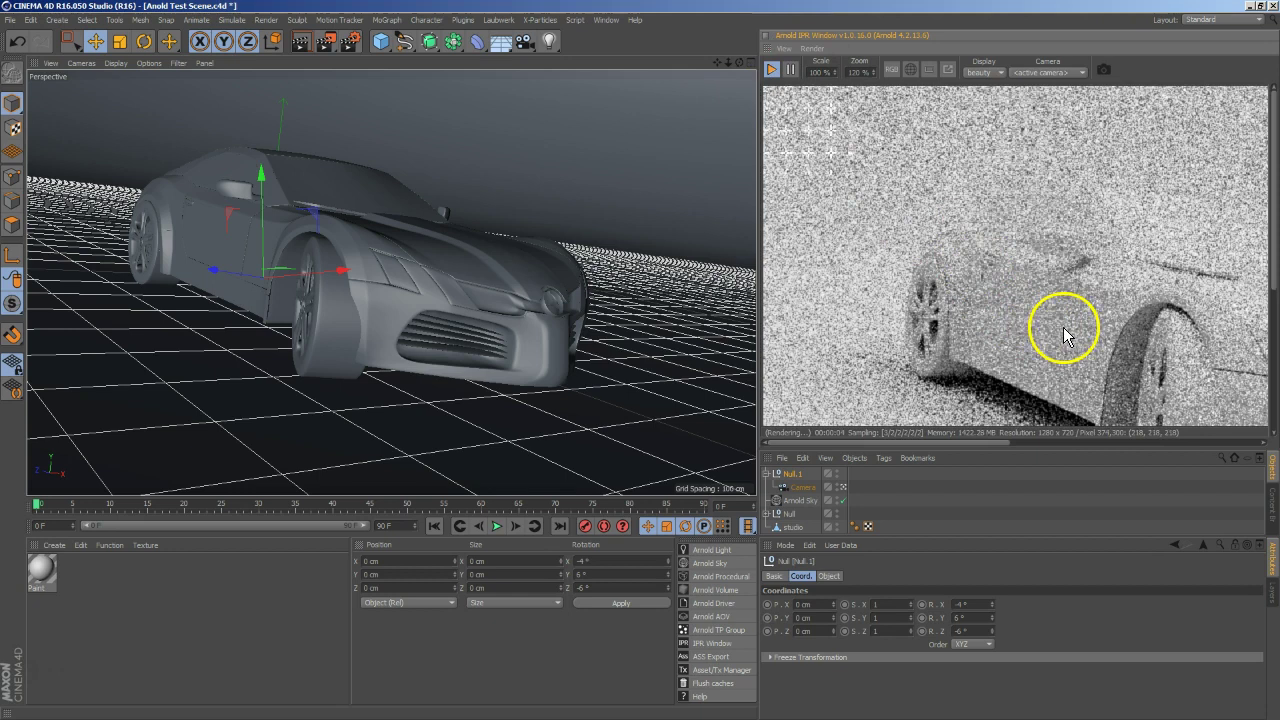
scroll(1058, 324, down, 1)
scroll(1050, 312, down, 2)
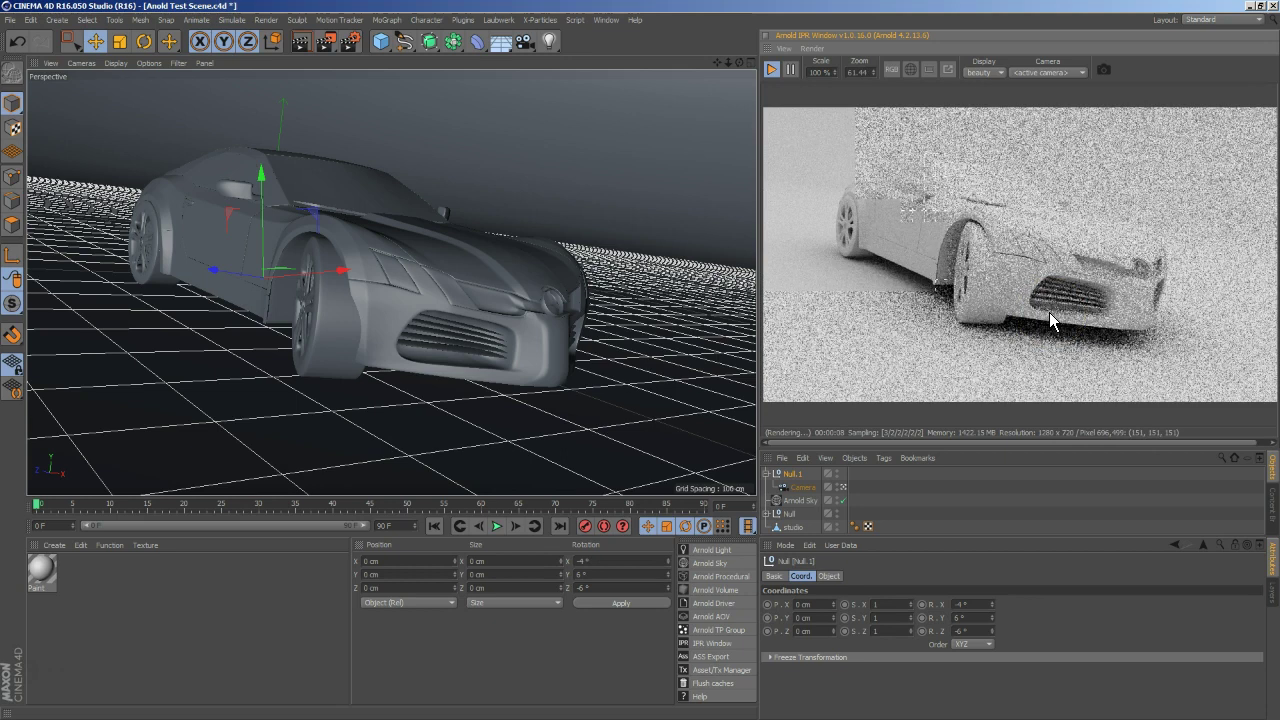
click(351, 40)
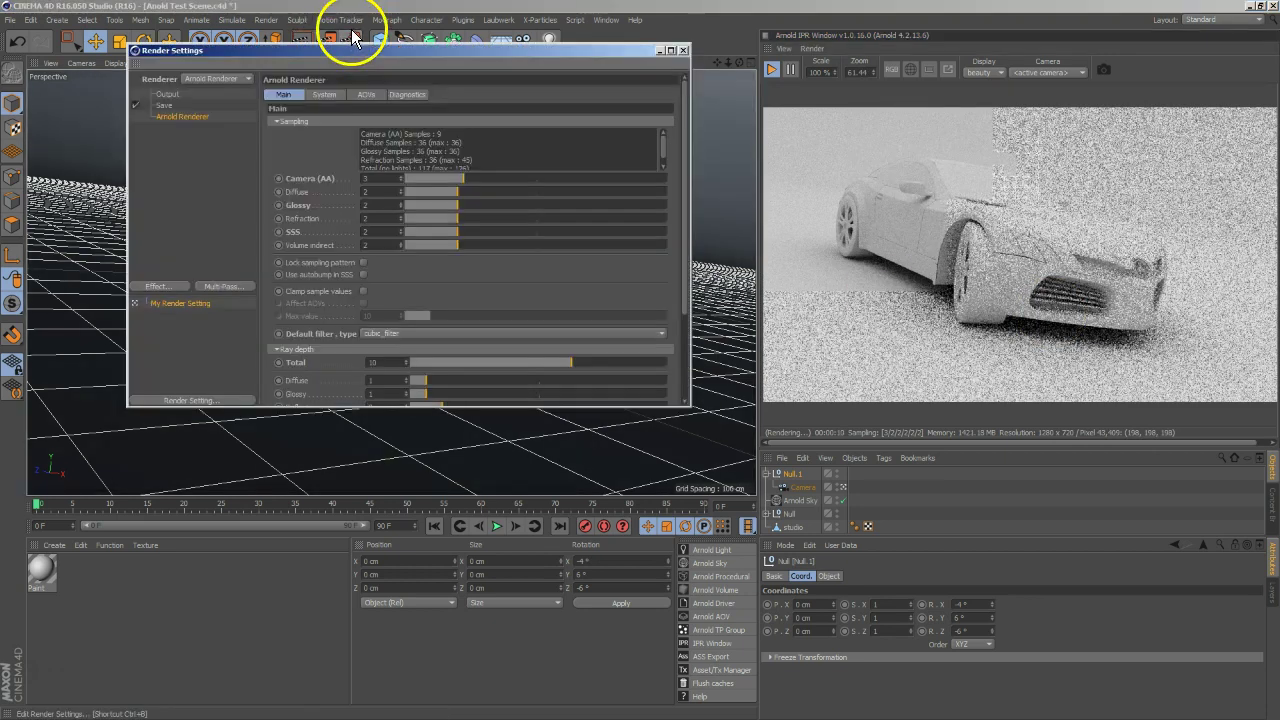
click(172, 95)
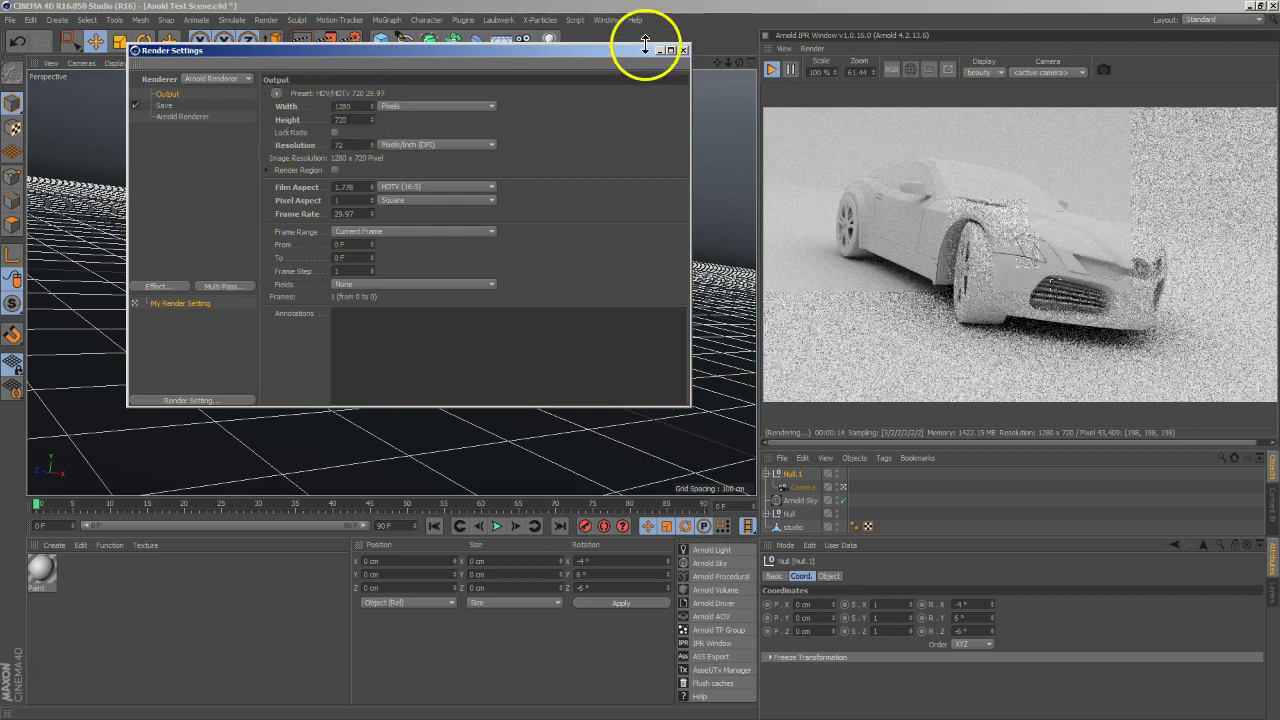
click(683, 50)
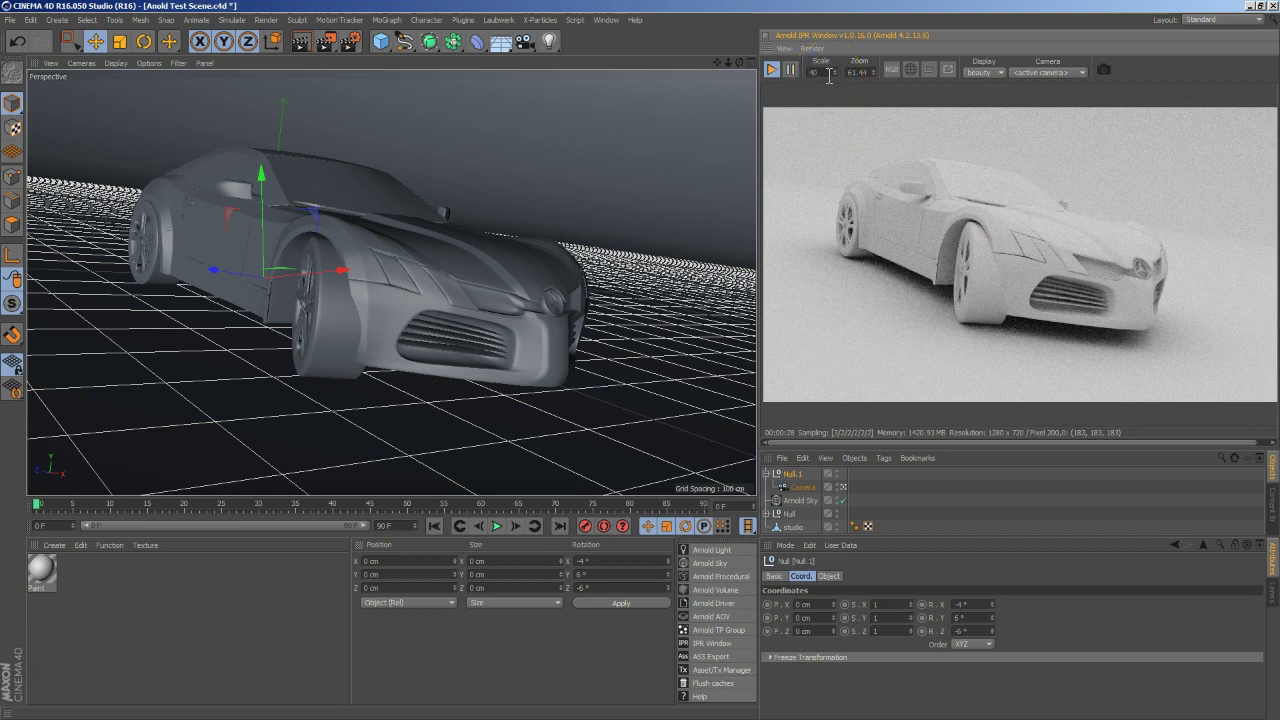
key(Return)
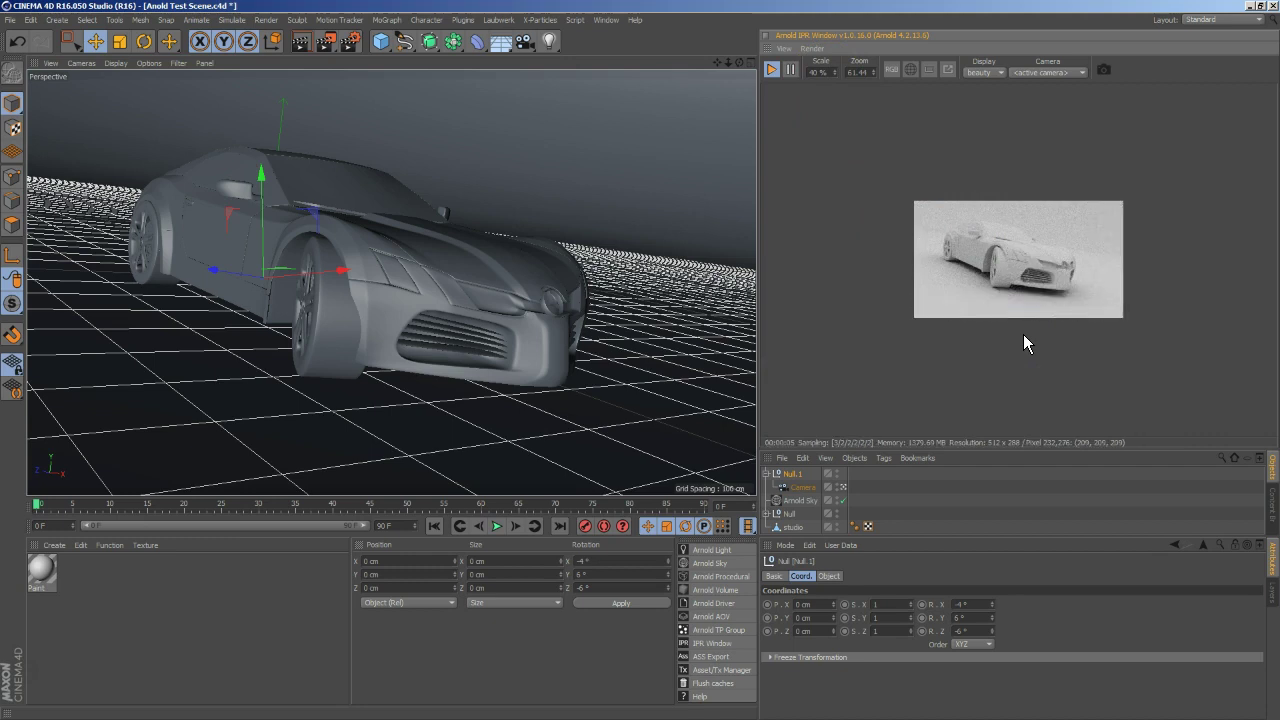
Set the IPR preview zoom to 150% and widen the preview slightly.
scroll(985, 318, up, 2)
scroll(975, 300, up, 2)
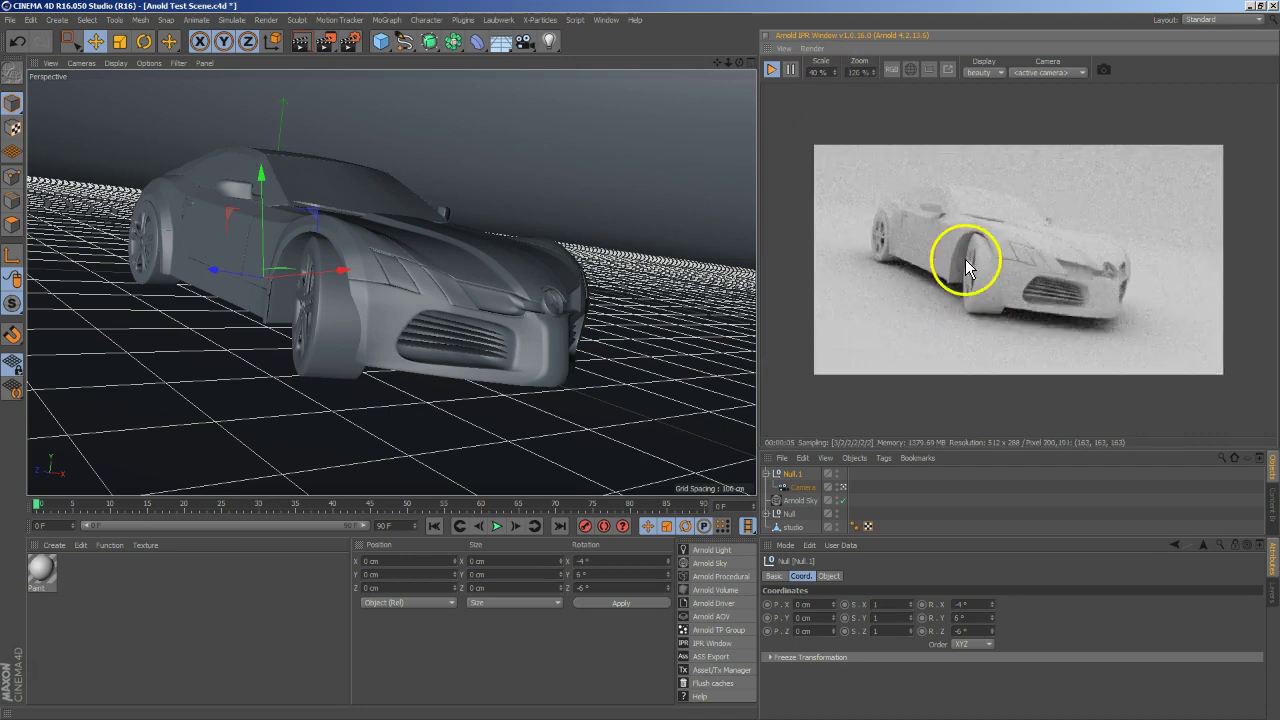
click(862, 72)
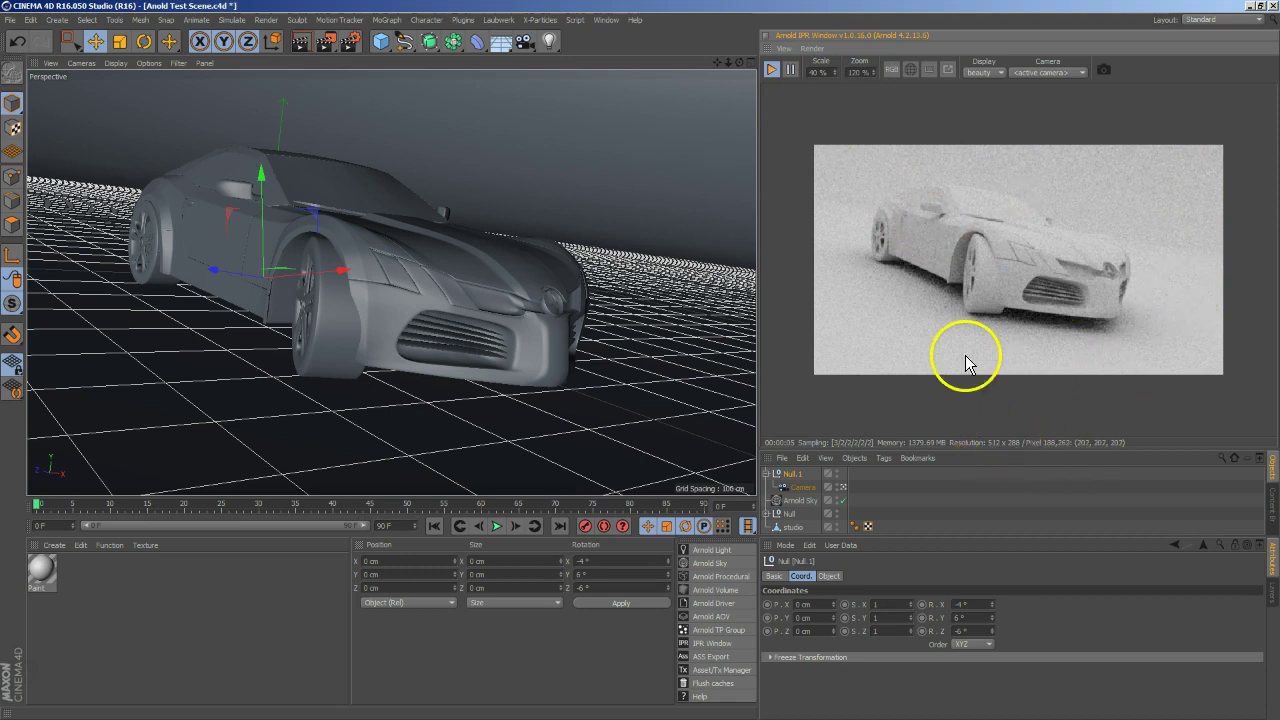
scroll(940, 262, up, 1)
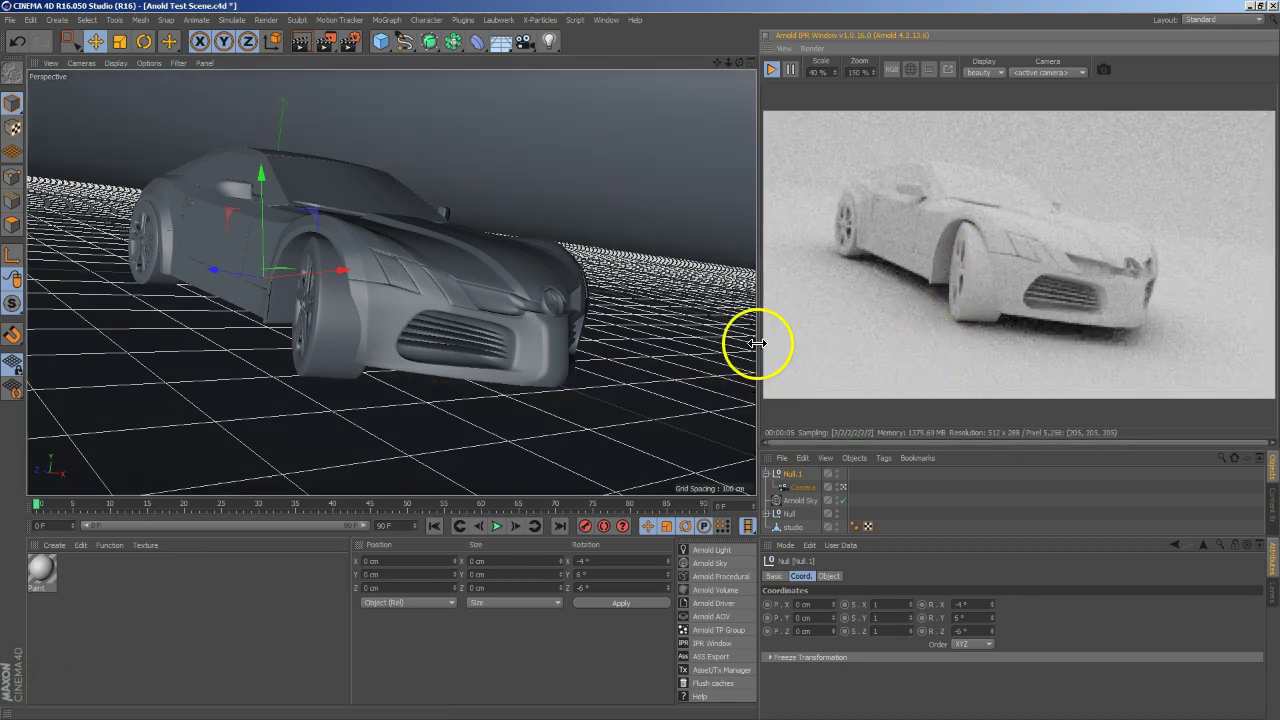
drag(755, 340, 745, 340)
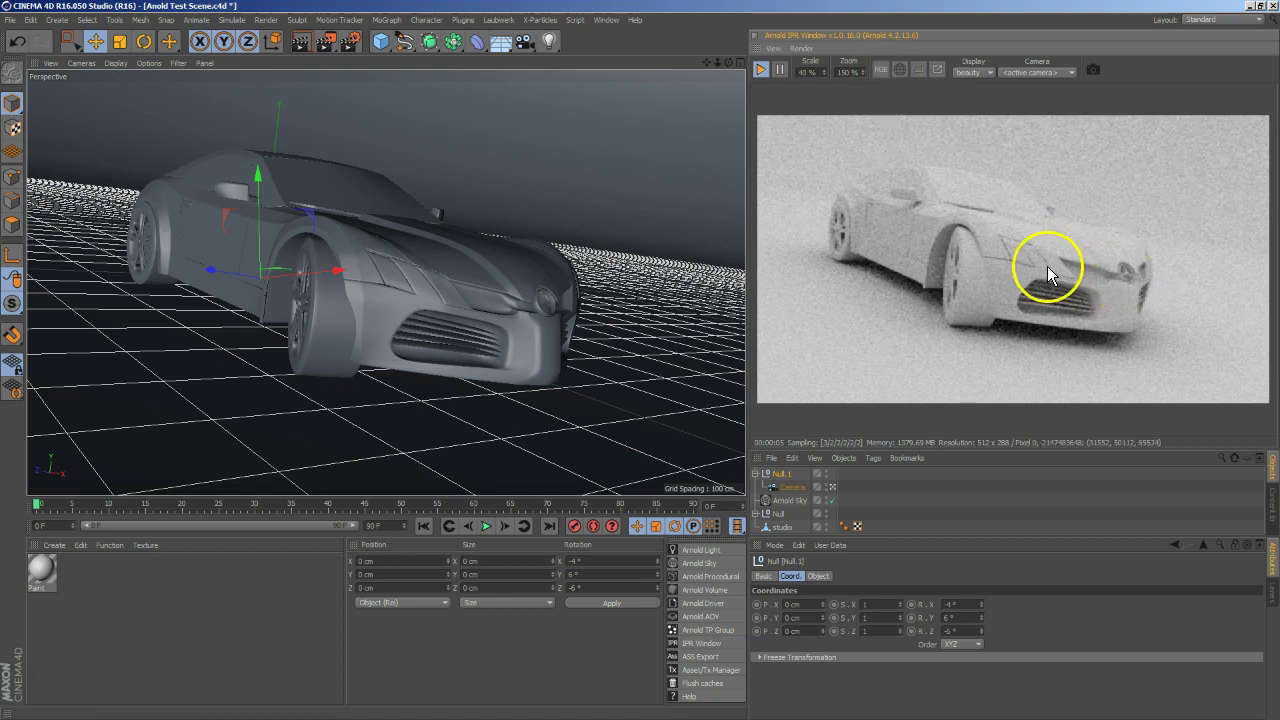
Cycle the IPR channel view through red, green, blue and alpha back to full RGB.
click(882, 74)
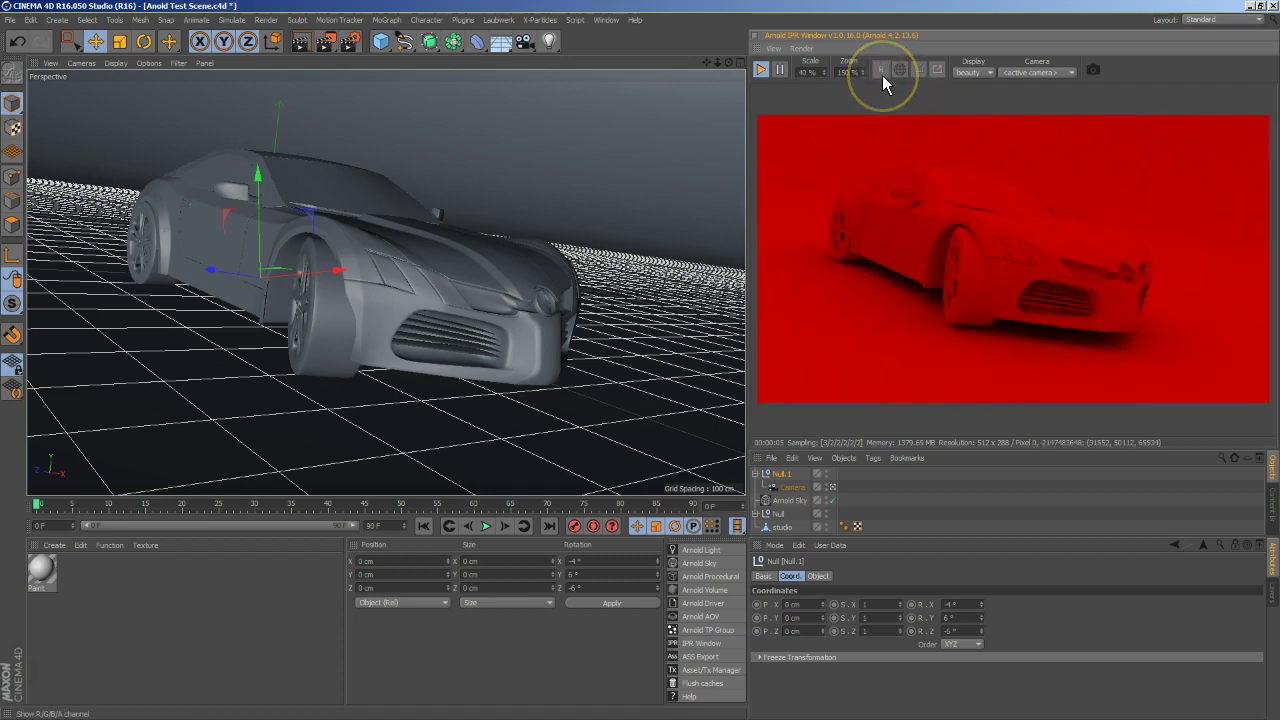
click(882, 75)
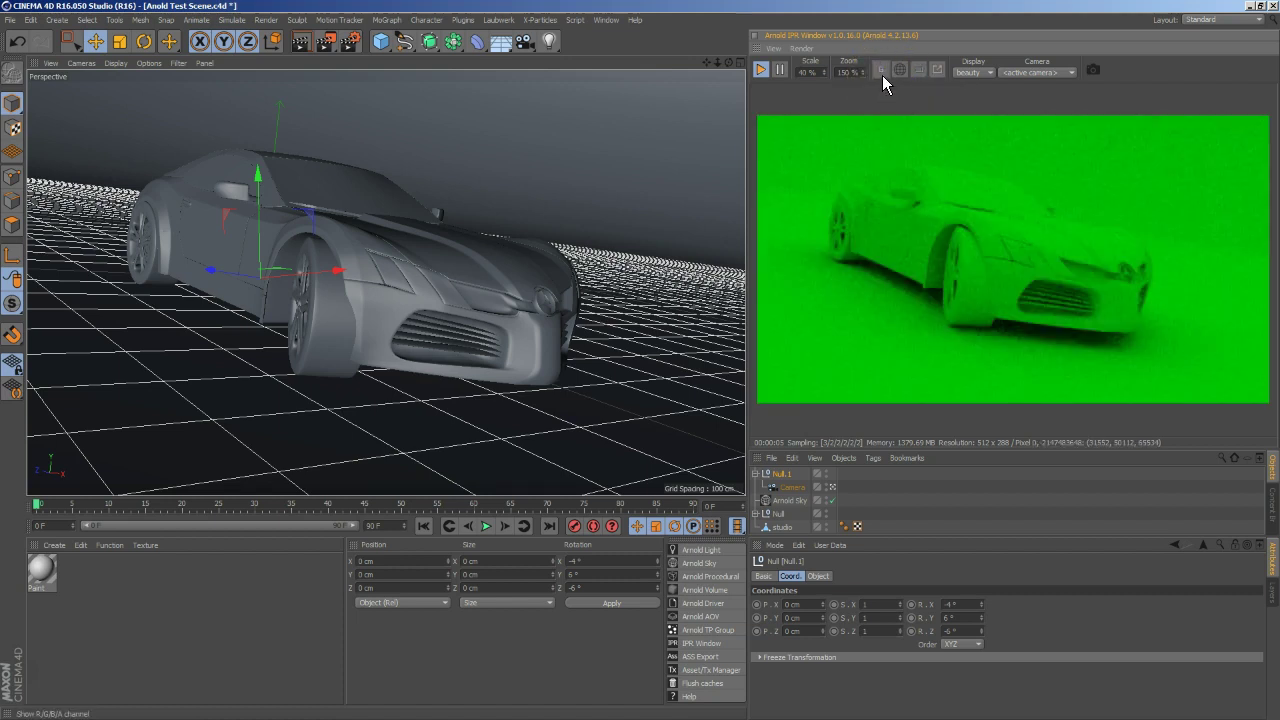
click(882, 75)
click(882, 75)
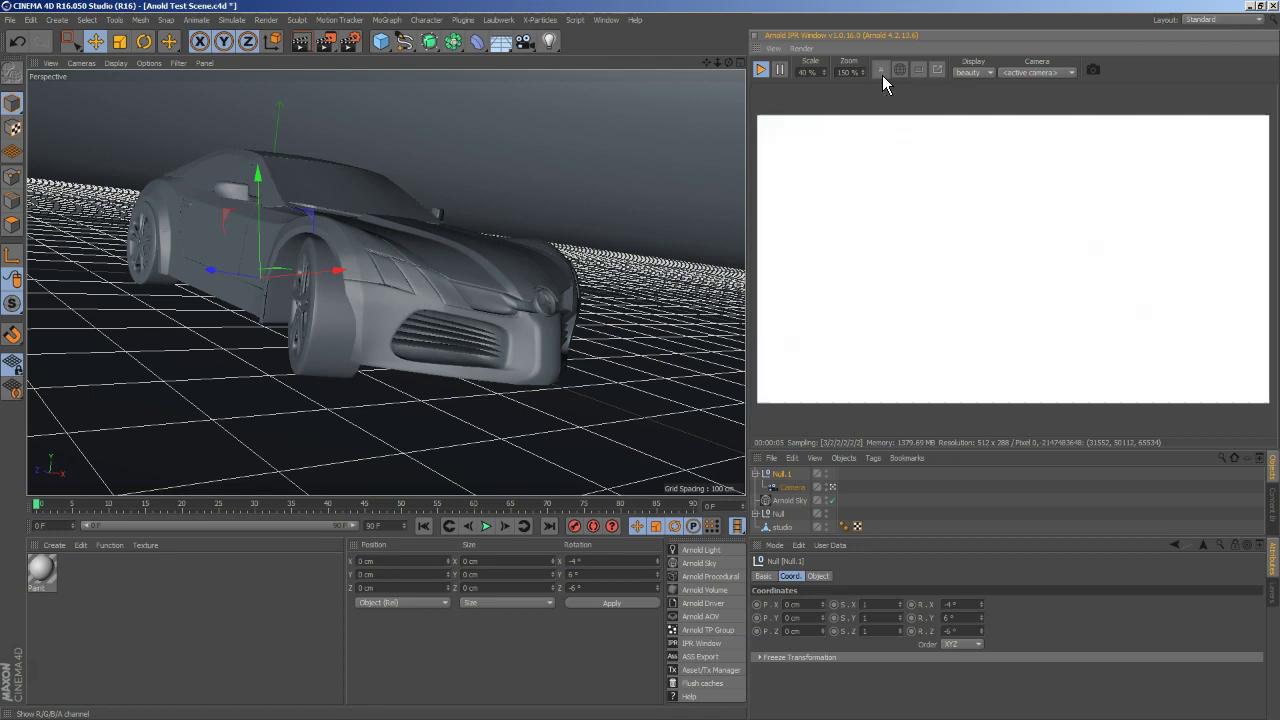
click(882, 75)
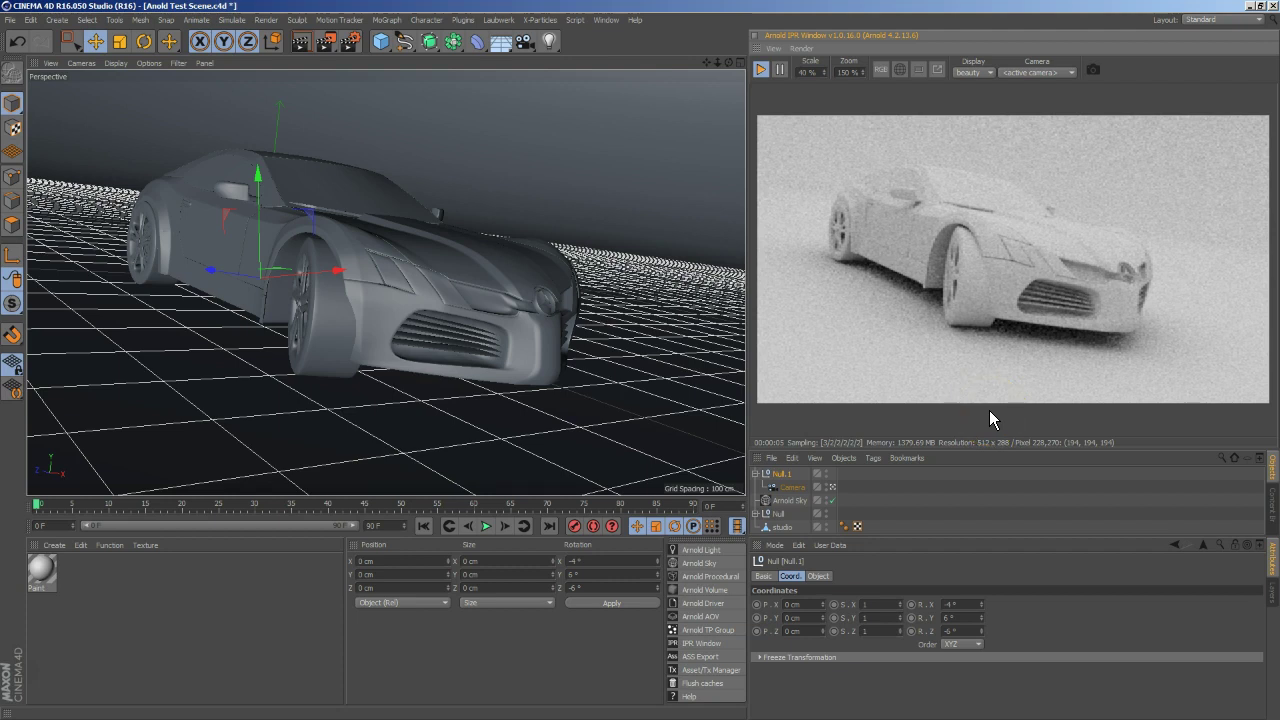
Enable Update only selected region and draw the region over the car's rear and roof.
drag(929, 223, 893, 98)
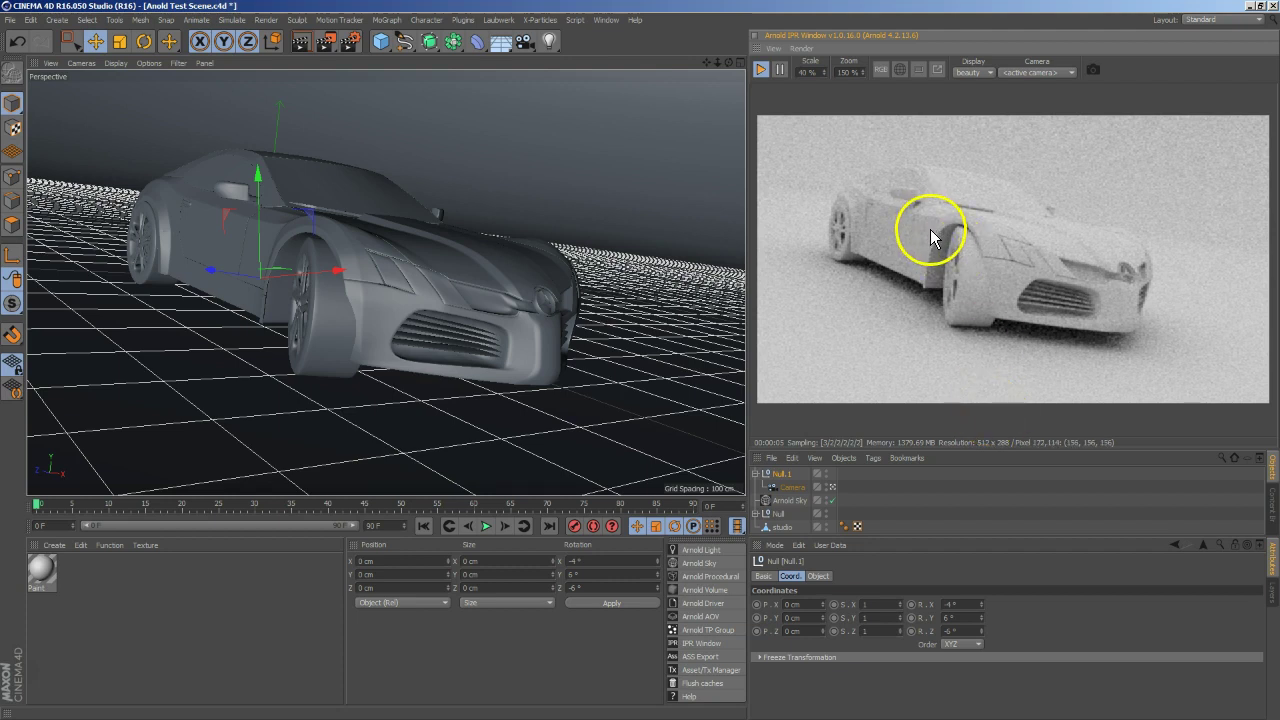
click(921, 70)
mouse_move(1029, 286)
mouse_down()
mouse_move(1059, 309)
mouse_move(1120, 307)
mouse_move(1046, 266)
mouse_move(994, 269)
mouse_move(971, 286)
mouse_move(892, 207)
mouse_up()
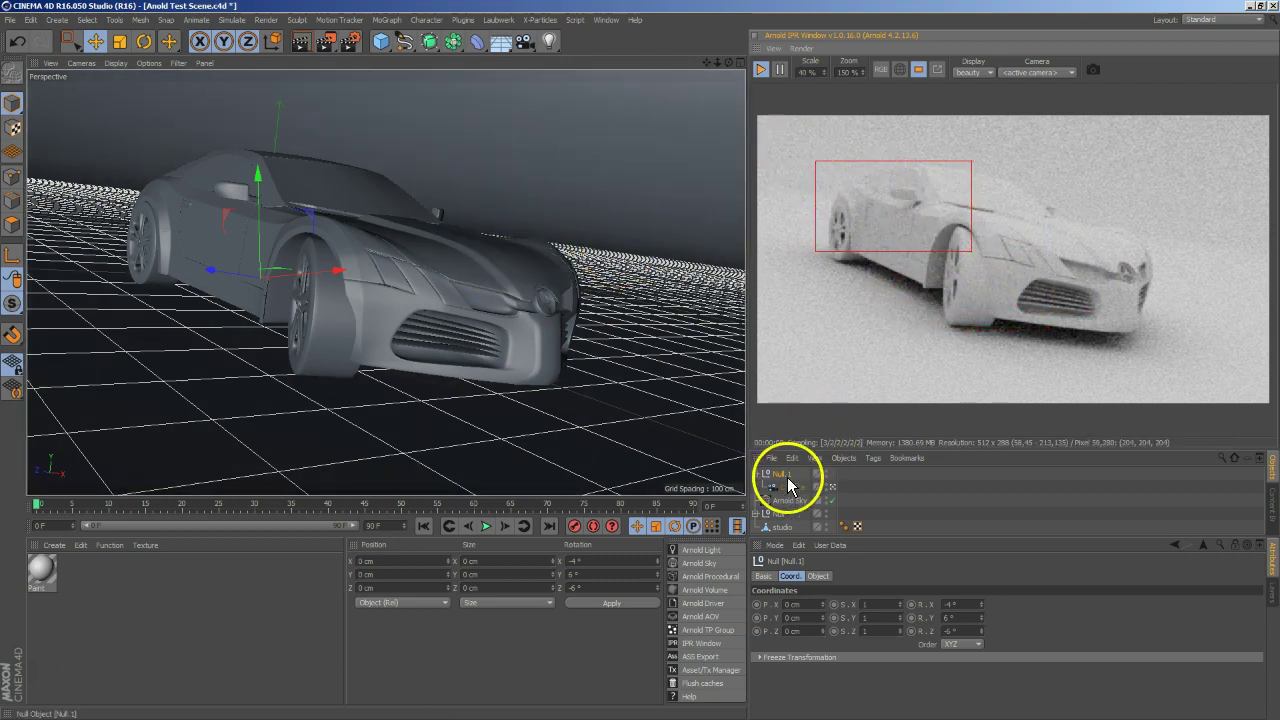
Set Null.1's Y rotation to -98° so the car's rear faces the camera.
click(827, 617)
drag(980, 620, 980, 617)
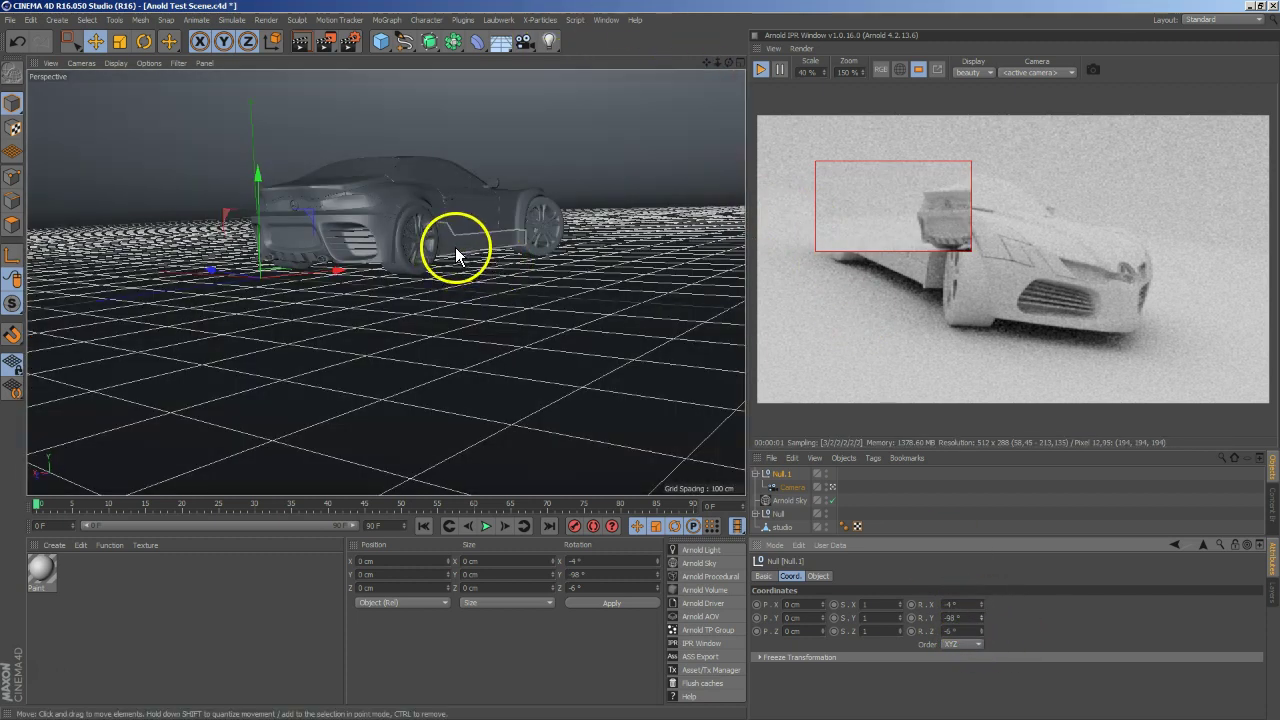
drag(726, 65, 640, 362)
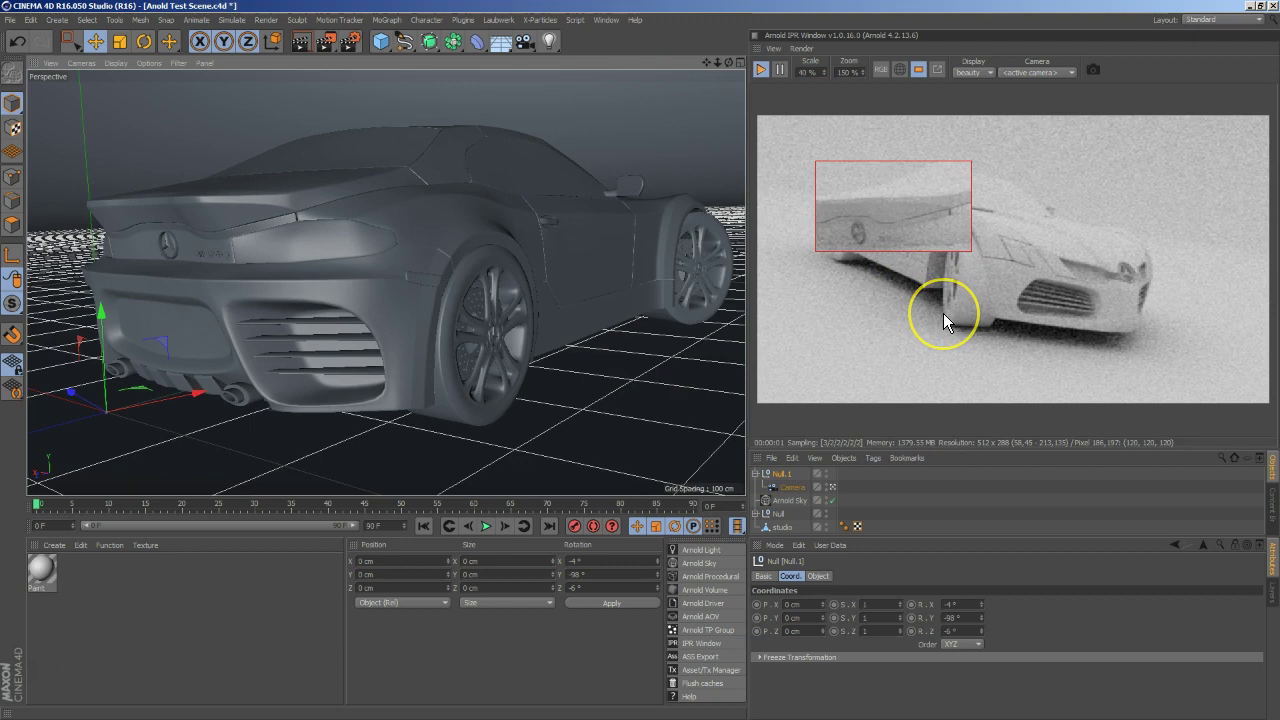
Turn off region updates so the IPR renders the full frame, and widen the IPR panel.
click(929, 326)
click(893, 203)
click(879, 255)
click(918, 69)
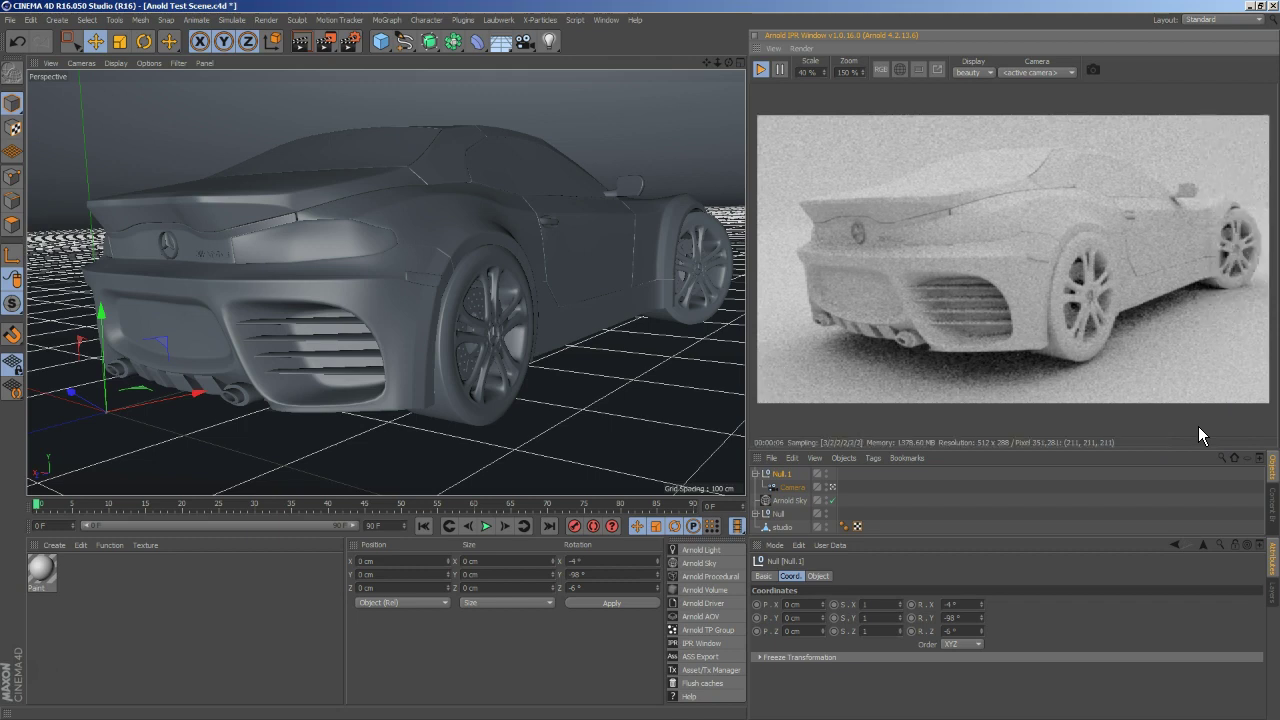
drag(737, 170, 804, 178)
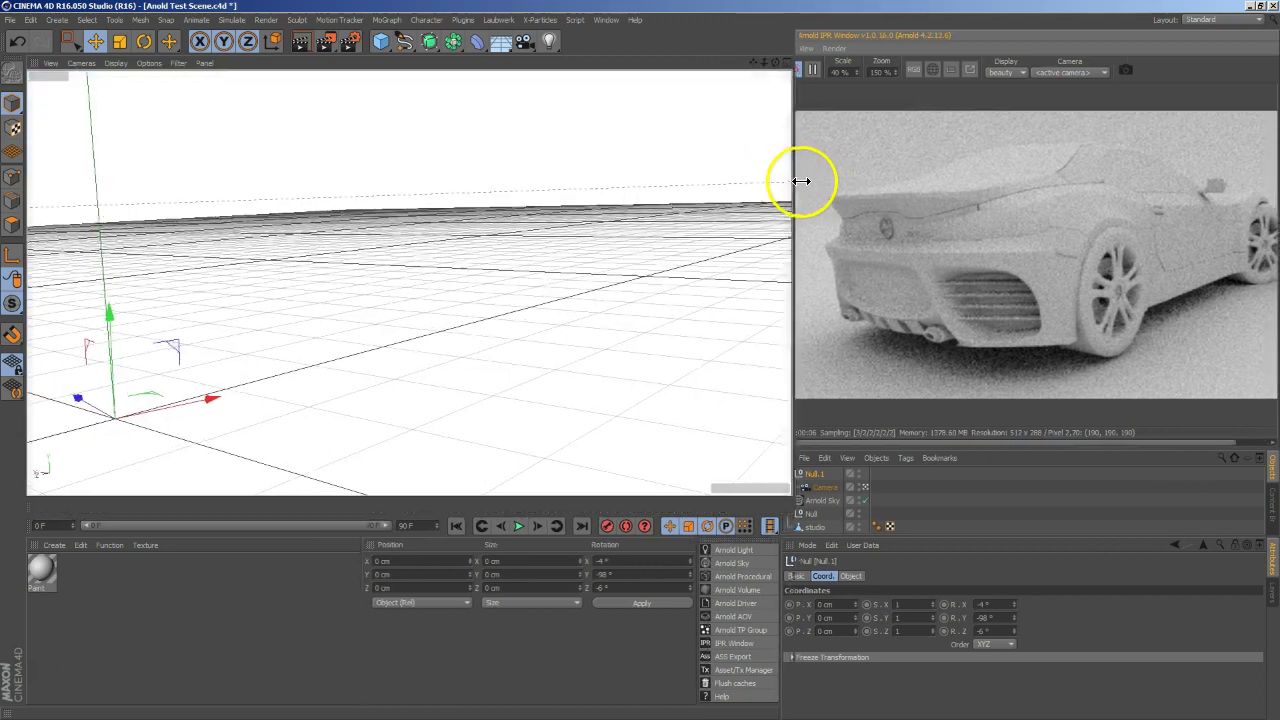
drag(806, 280, 752, 283)
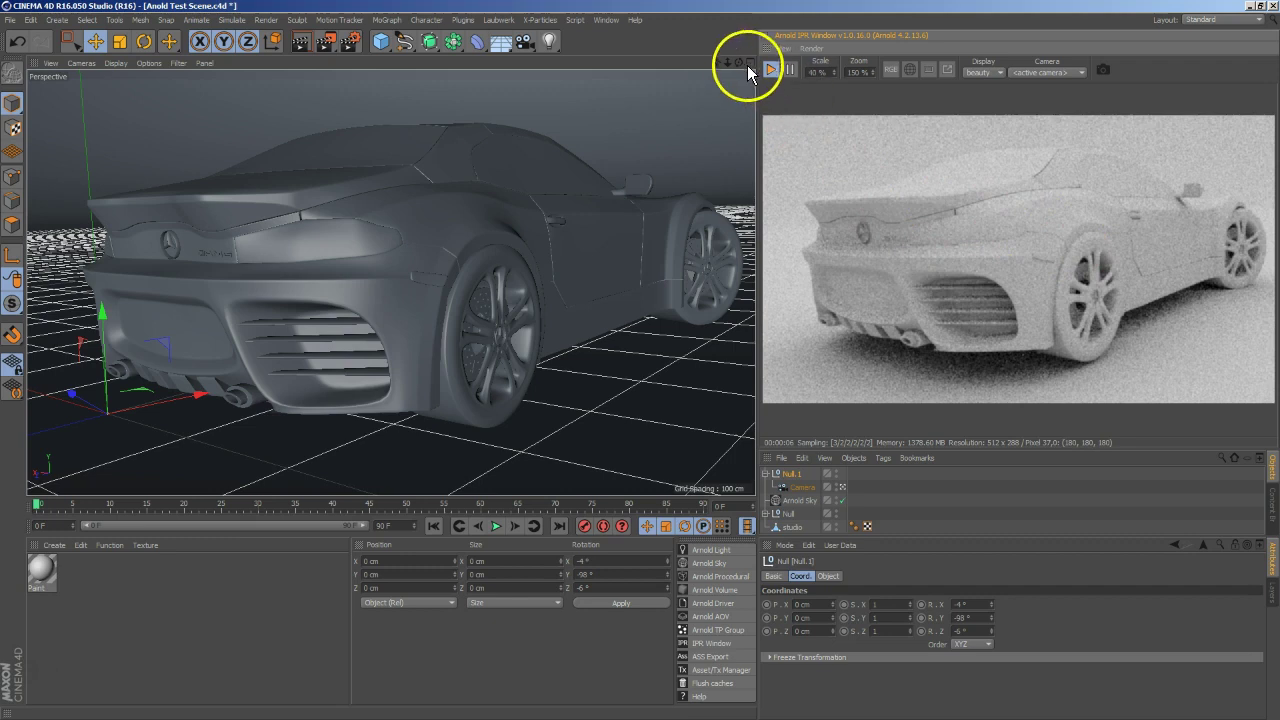
alt+drag(640, 360, 645, 362)
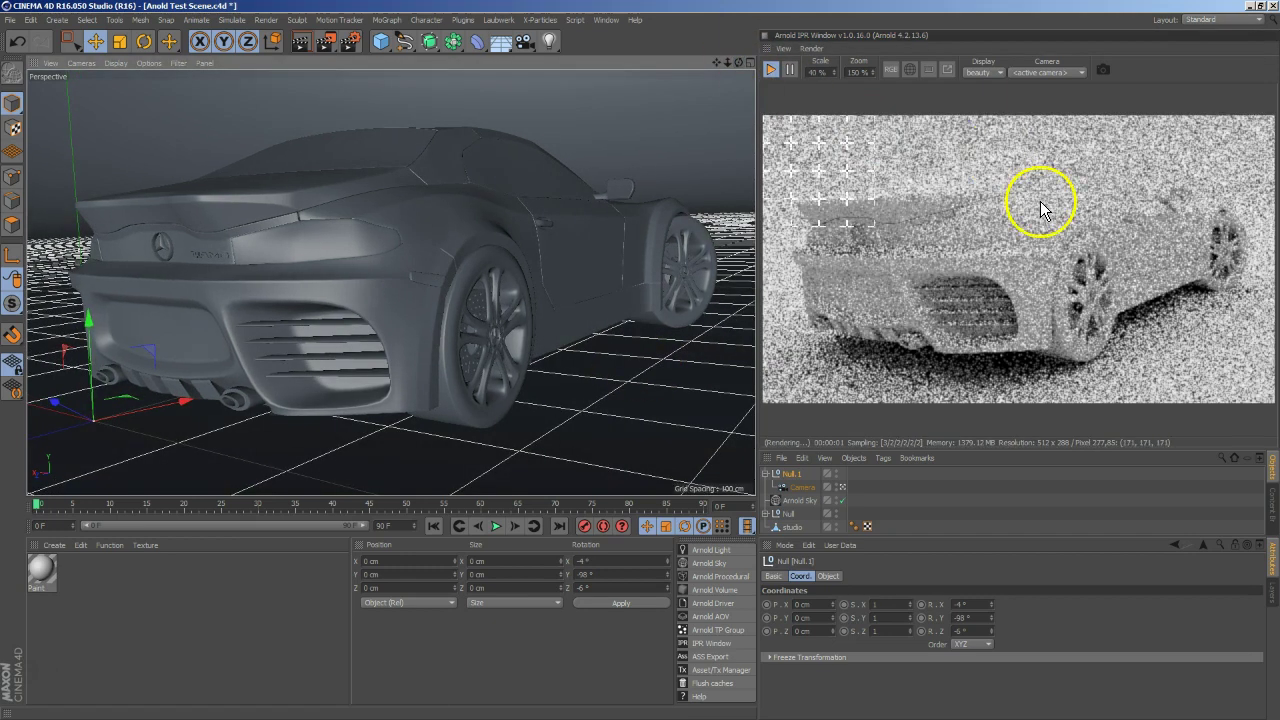
Preview the alpha pass in the IPR, then return the display to beauty.
click(979, 73)
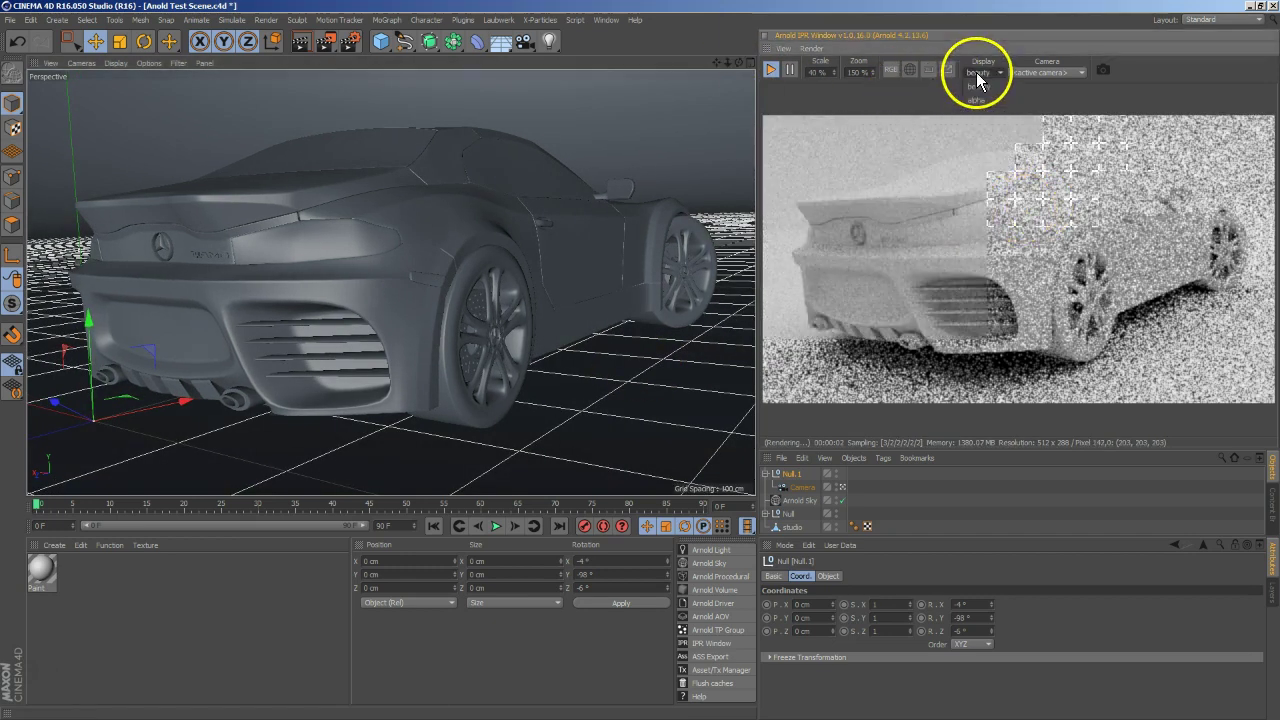
click(977, 103)
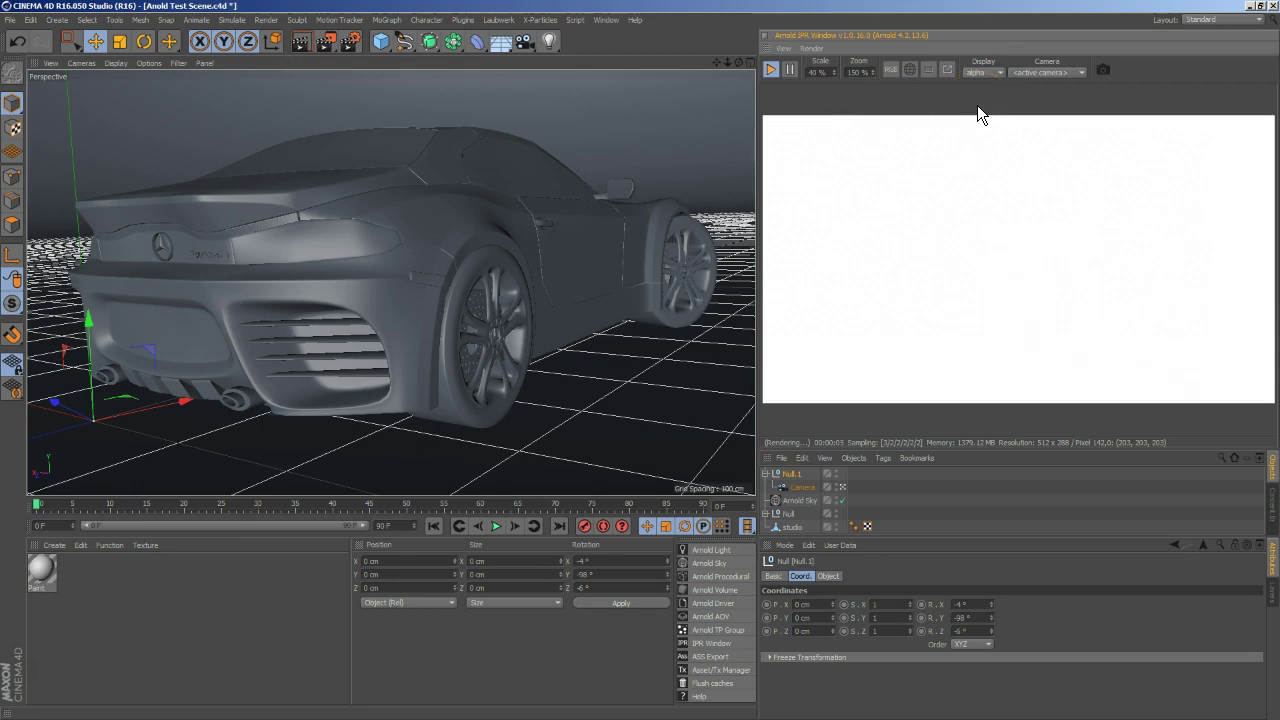
click(967, 73)
click(975, 87)
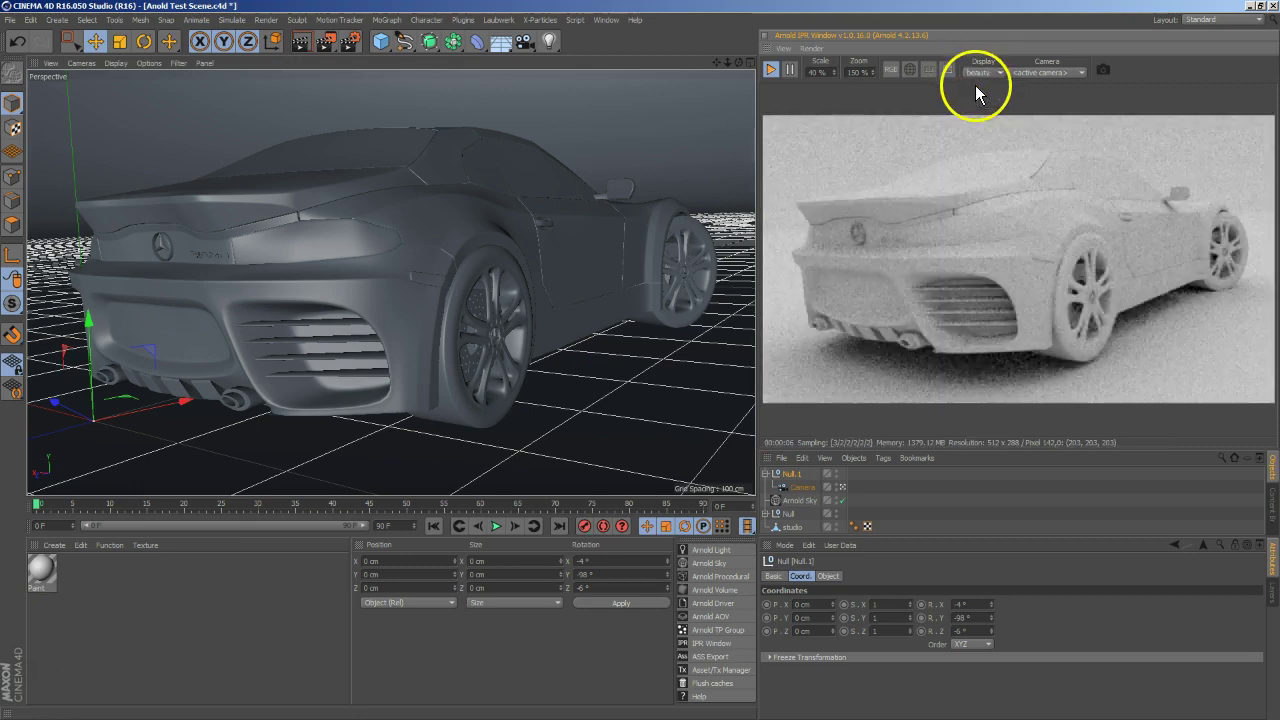
Set the IPR Camera dropdown to the scene's Camera object.
click(1057, 75)
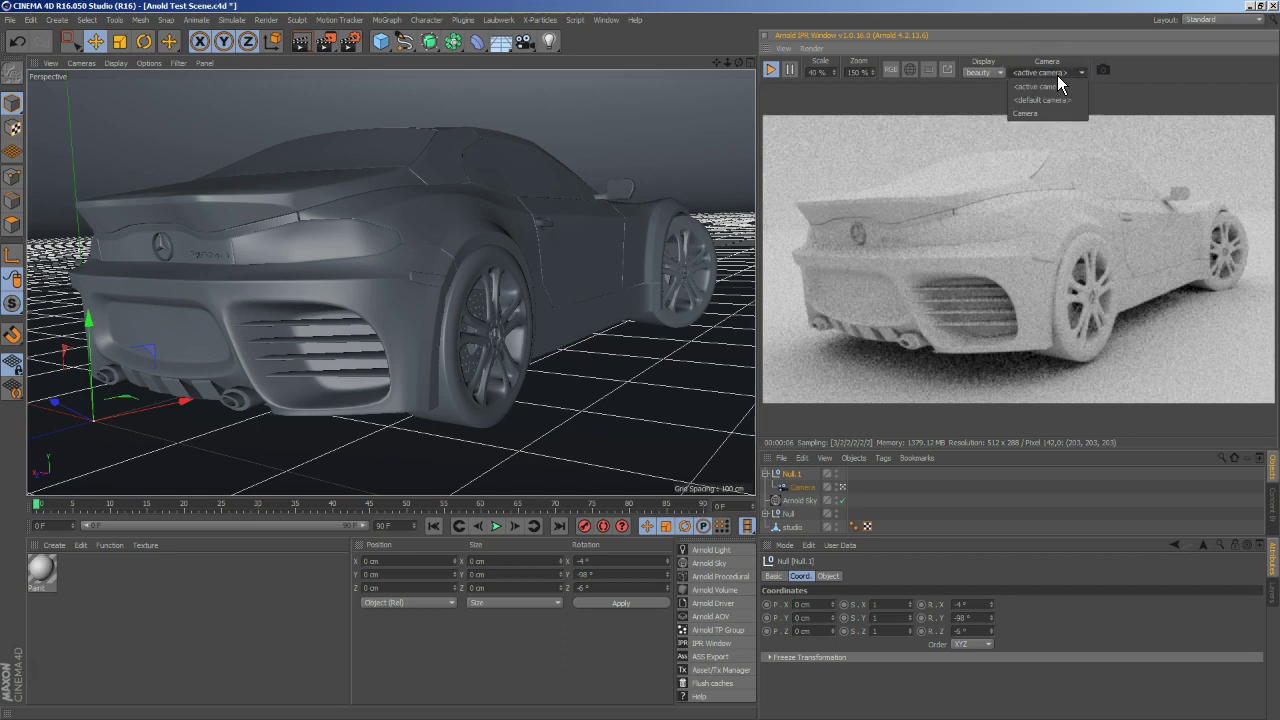
click(1053, 100)
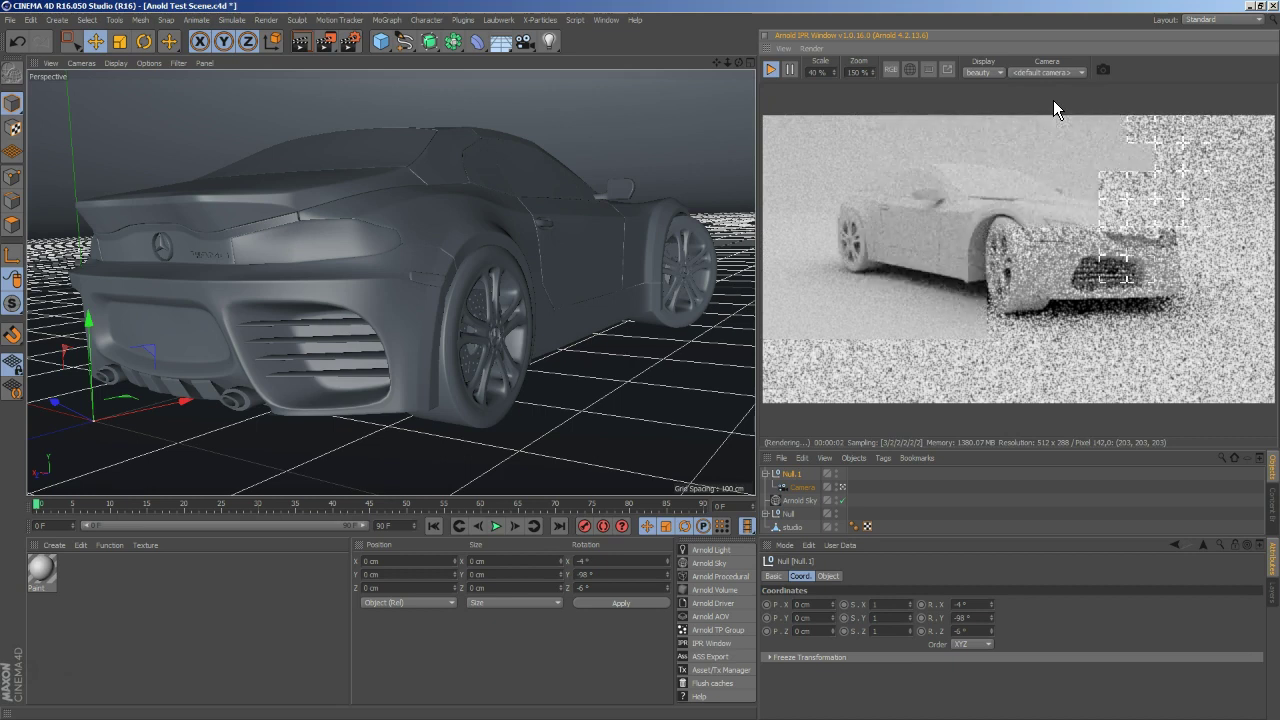
click(1041, 73)
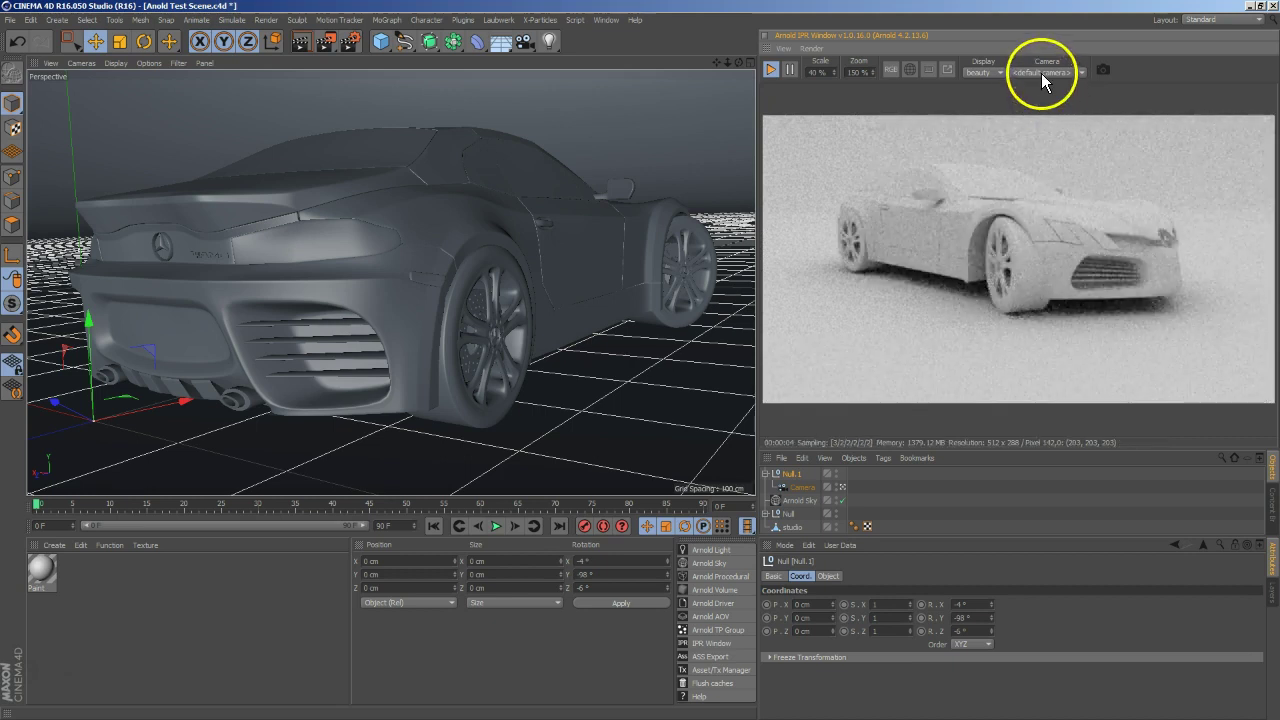
click(1035, 105)
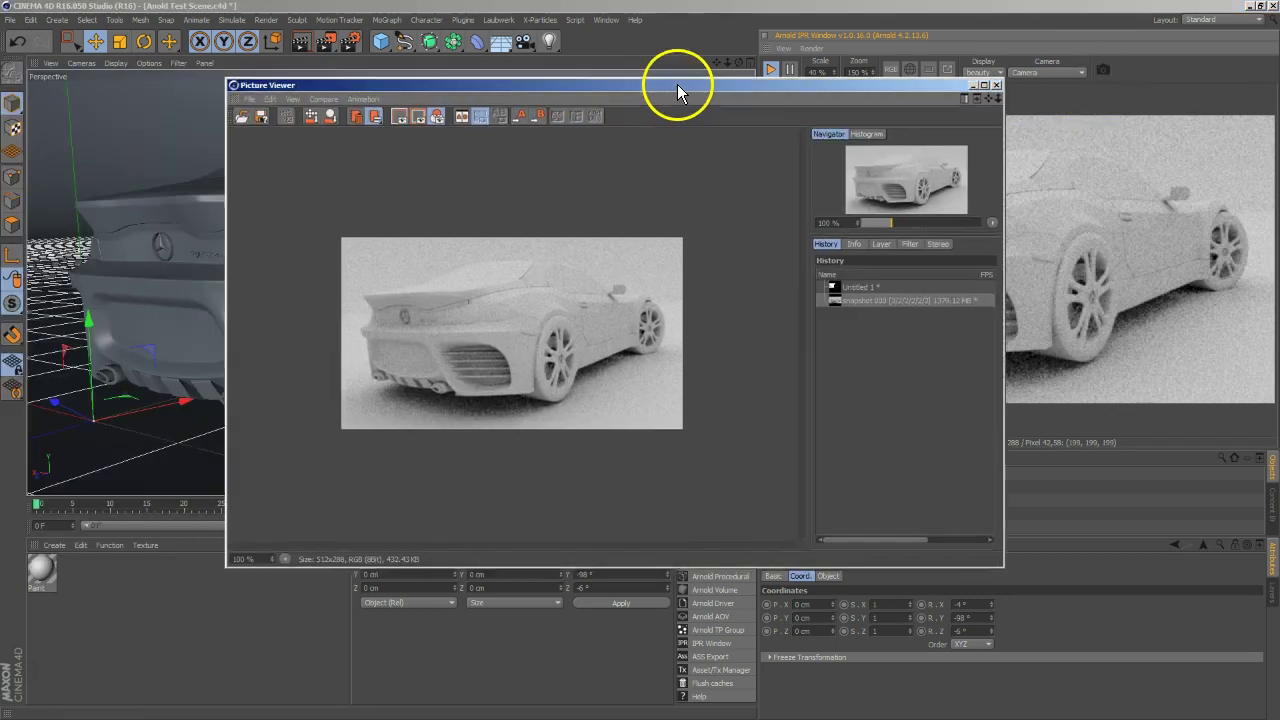
Move the Picture Viewer snapshot window aside, then close it to reveal the viewport and Arnold IPR.
drag(680, 86, 654, 80)
click(460, 288)
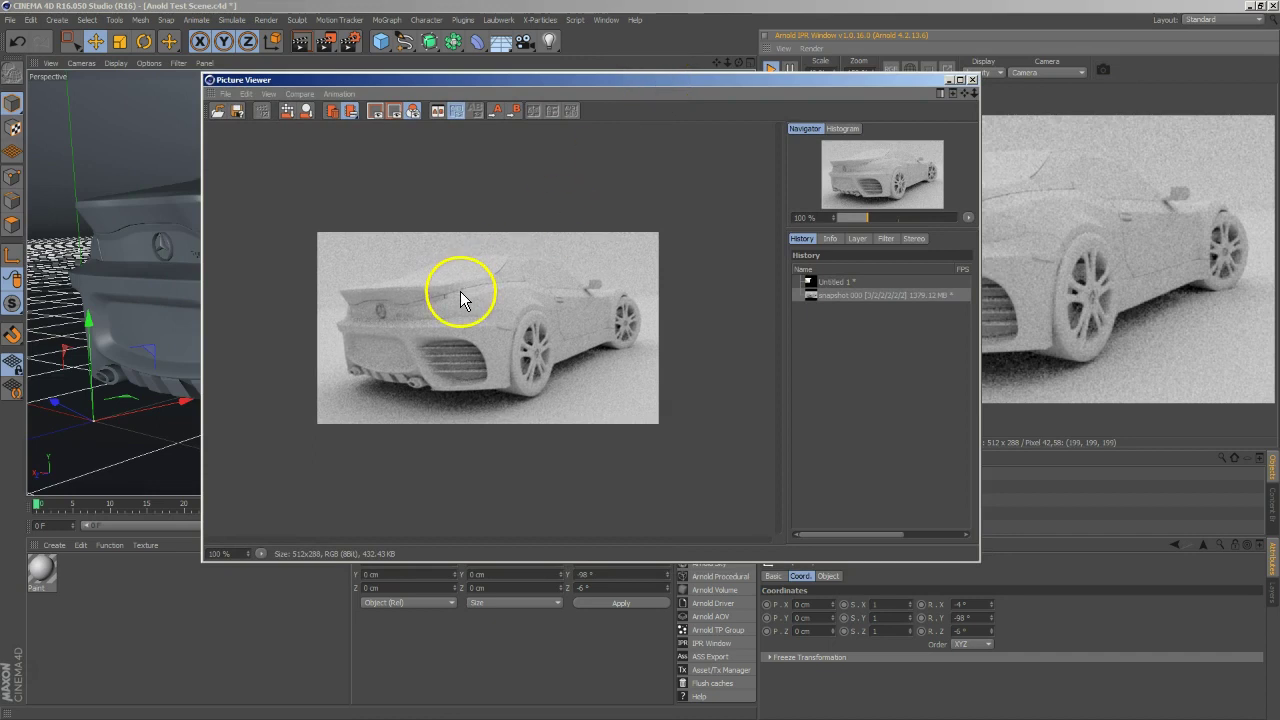
drag(517, 80, 393, 53)
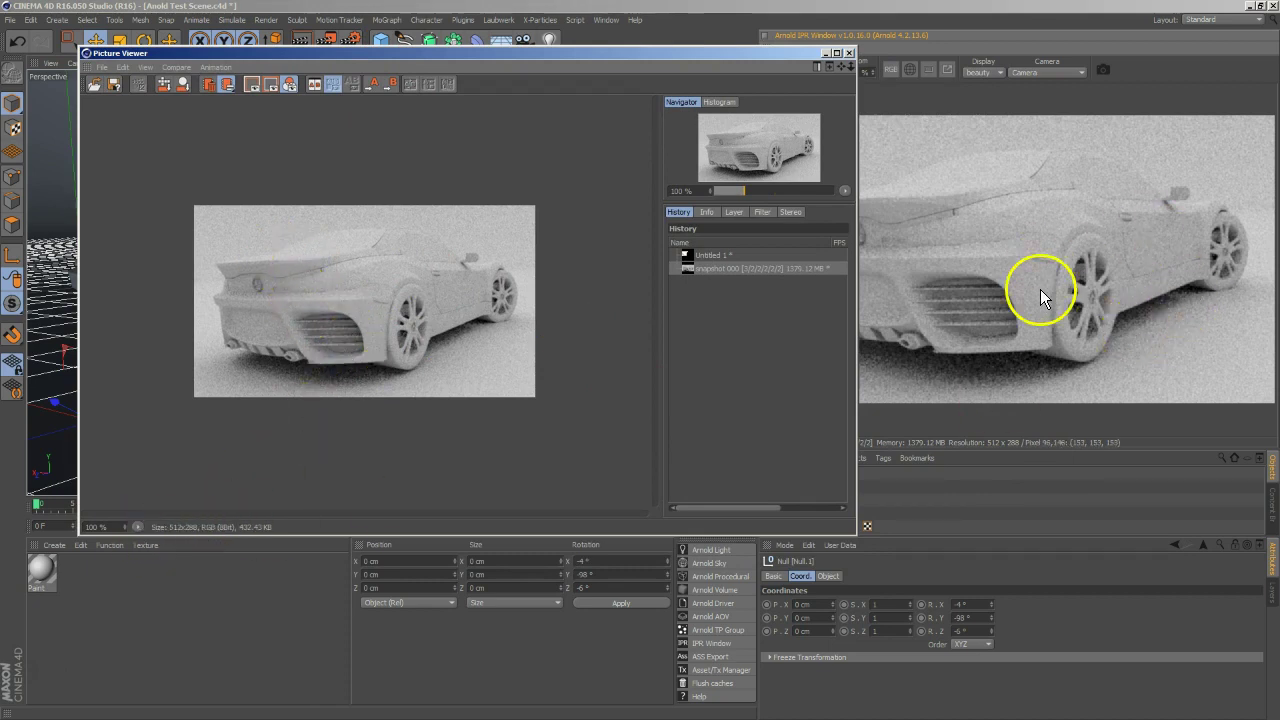
drag(695, 49, 604, 50)
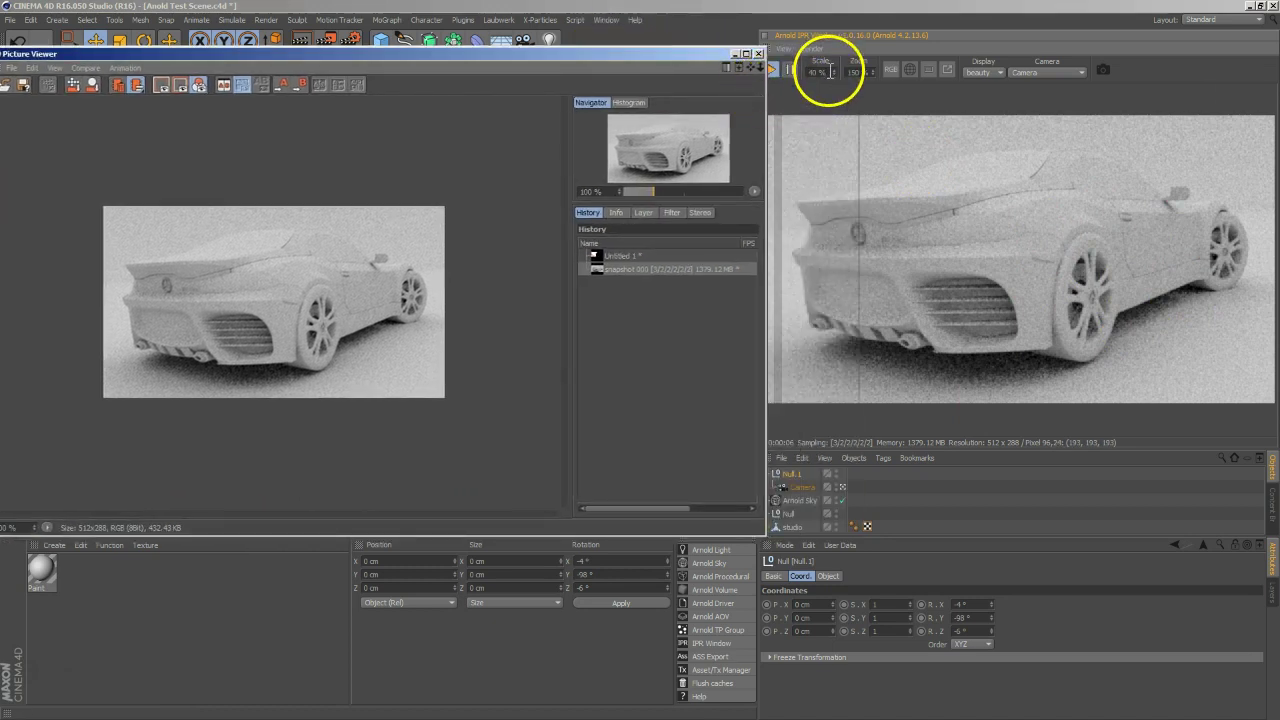
click(759, 54)
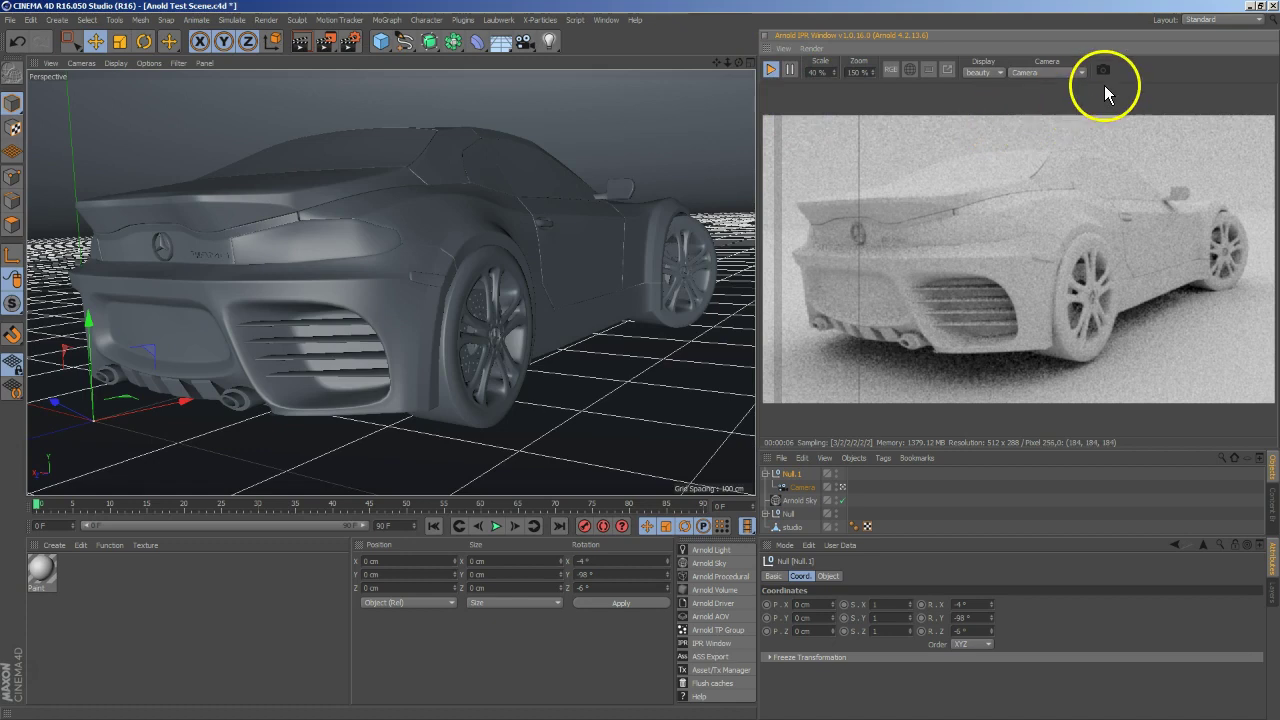
Restart the Arnold IPR and orbit and dolly the camera back so the car looks smaller.
click(771, 73)
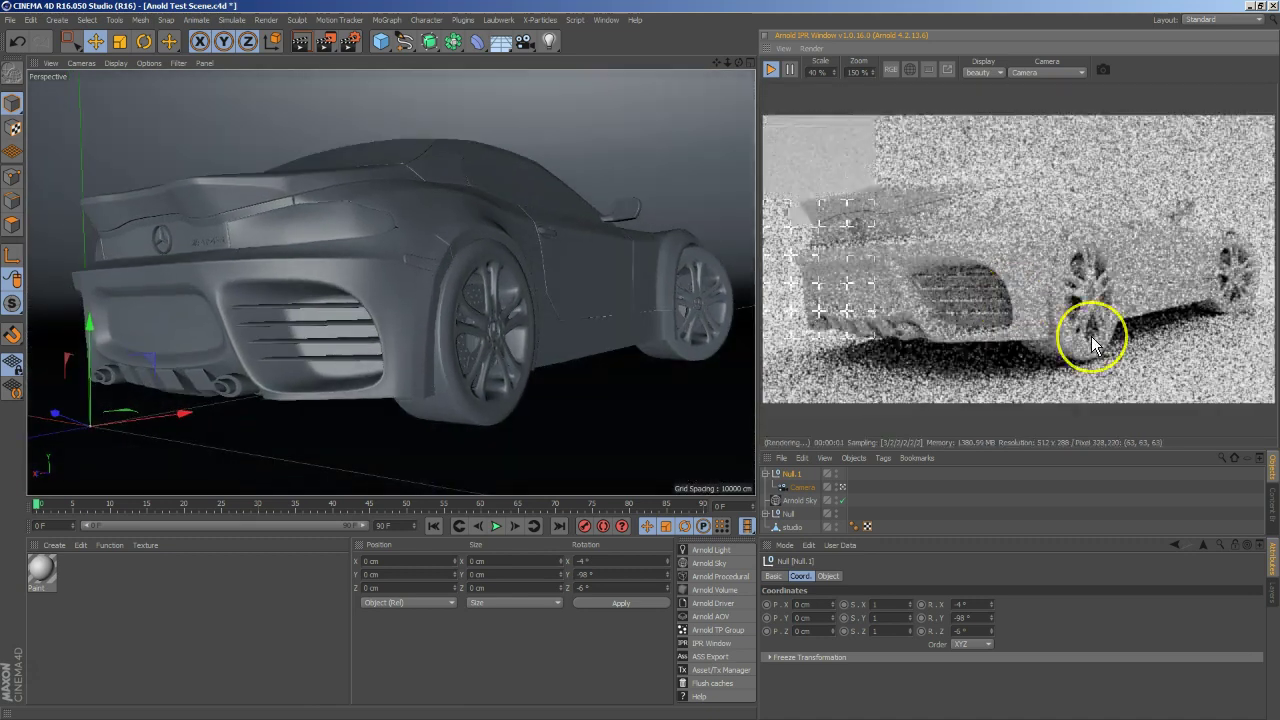
click(1091, 333)
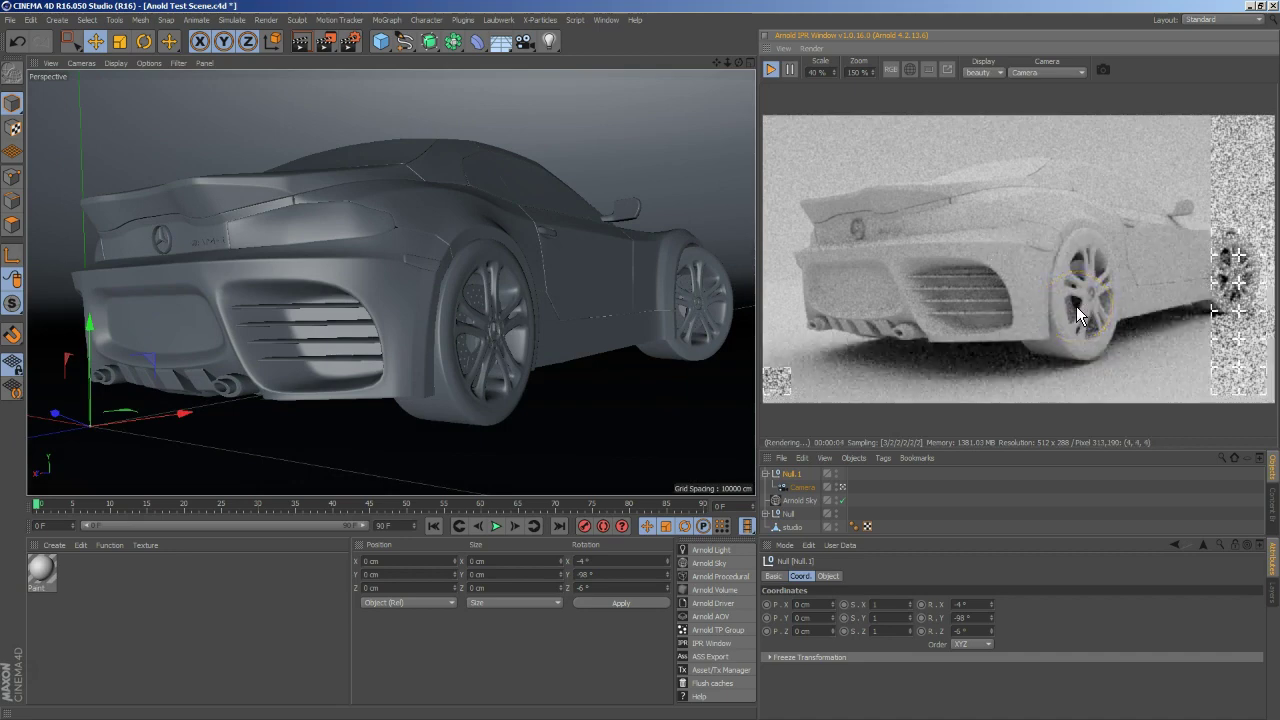
click(1078, 315)
drag(1078, 315, 1093, 303)
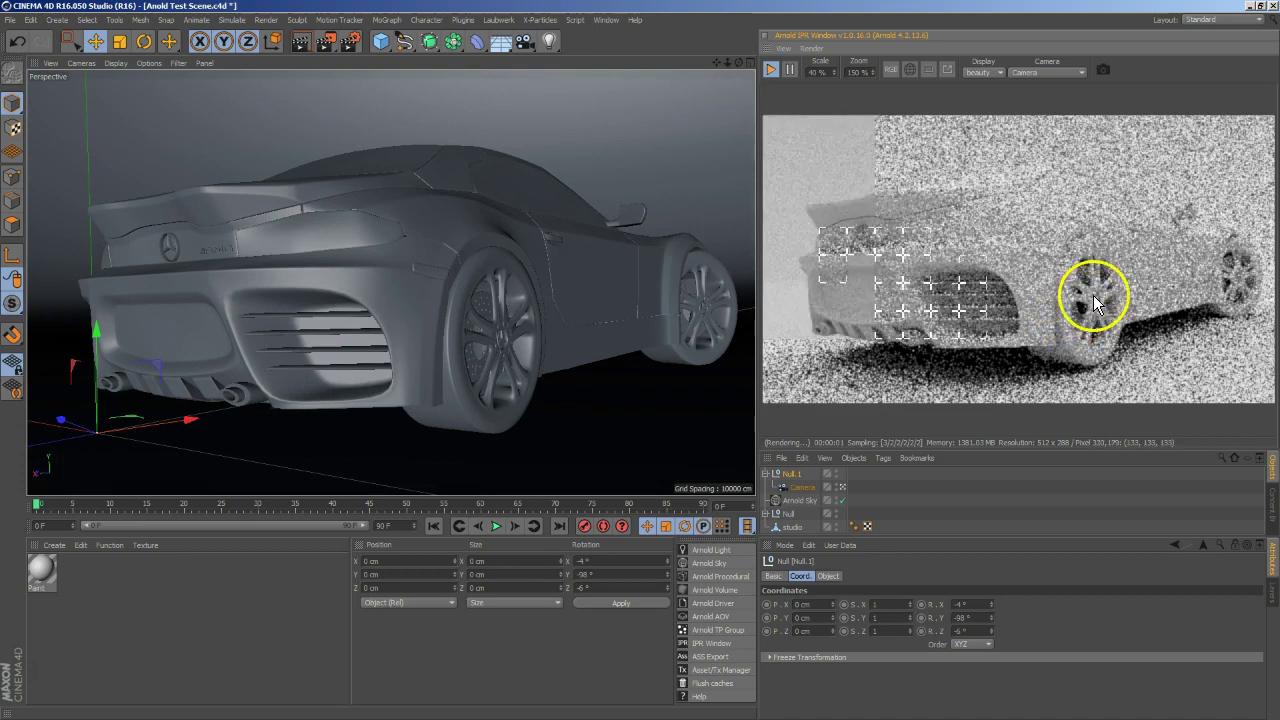
mouse_move(1093, 303)
mouse_down()
mouse_move(1080, 293)
mouse_move(1078, 330)
mouse_up()
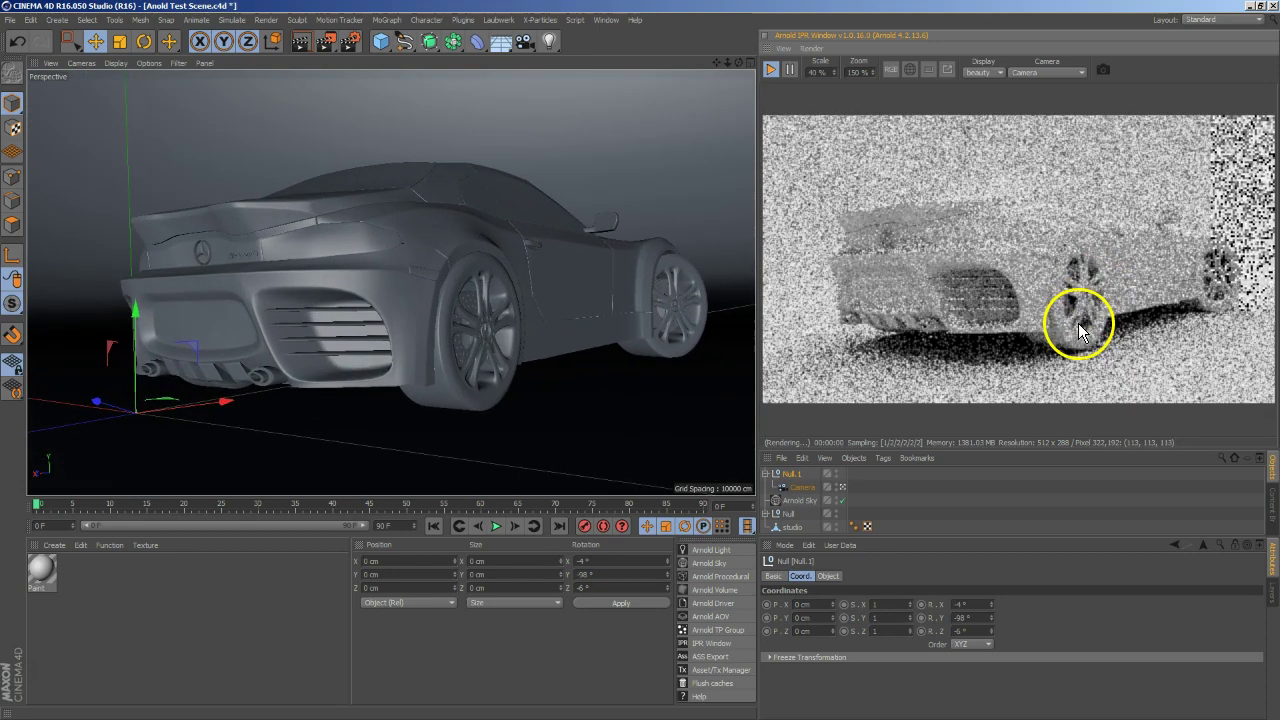
drag(1078, 330, 1089, 303)
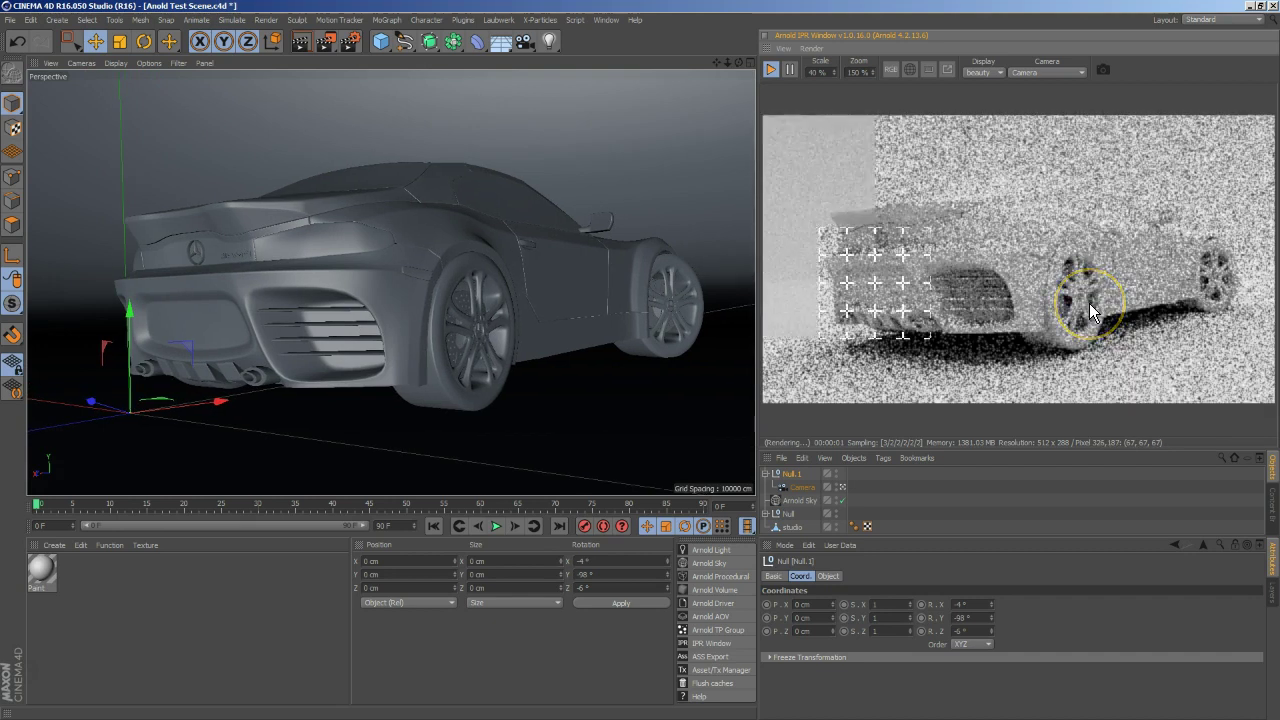
Select and deselect the car, then toggle Render to Viewport on and back off.
click(523, 243)
click(367, 289)
click(1015, 275)
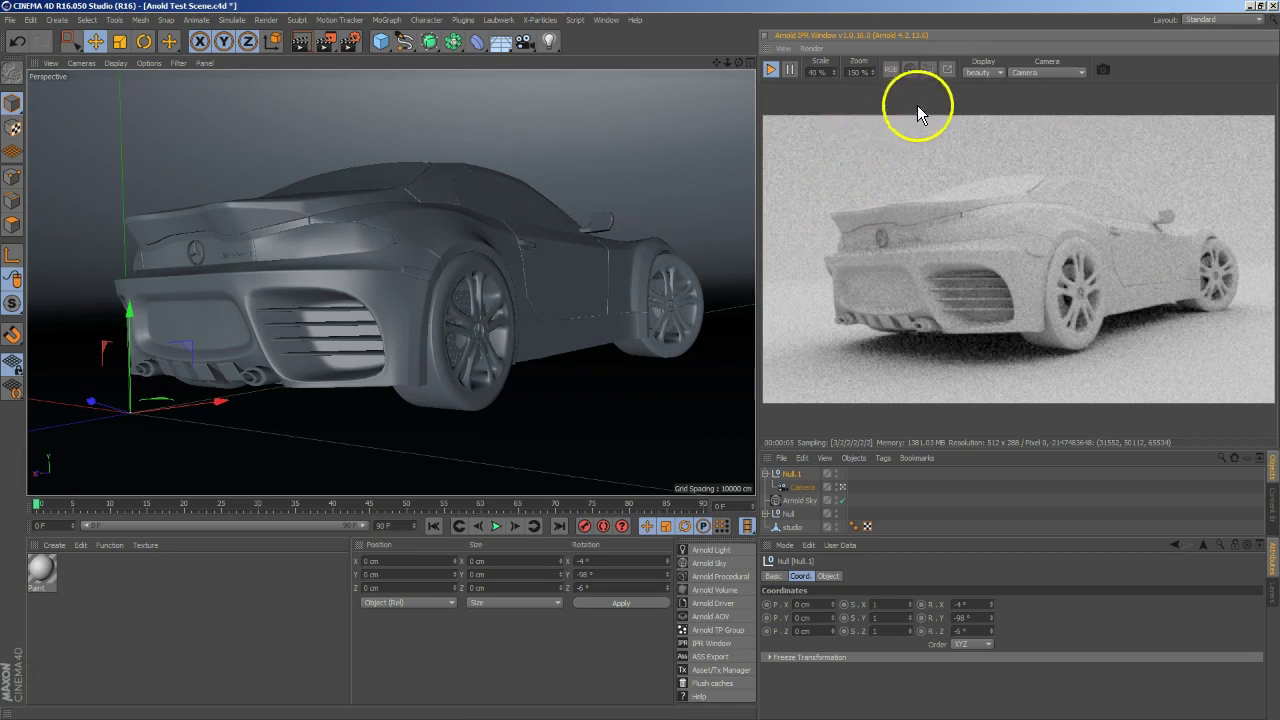
click(948, 71)
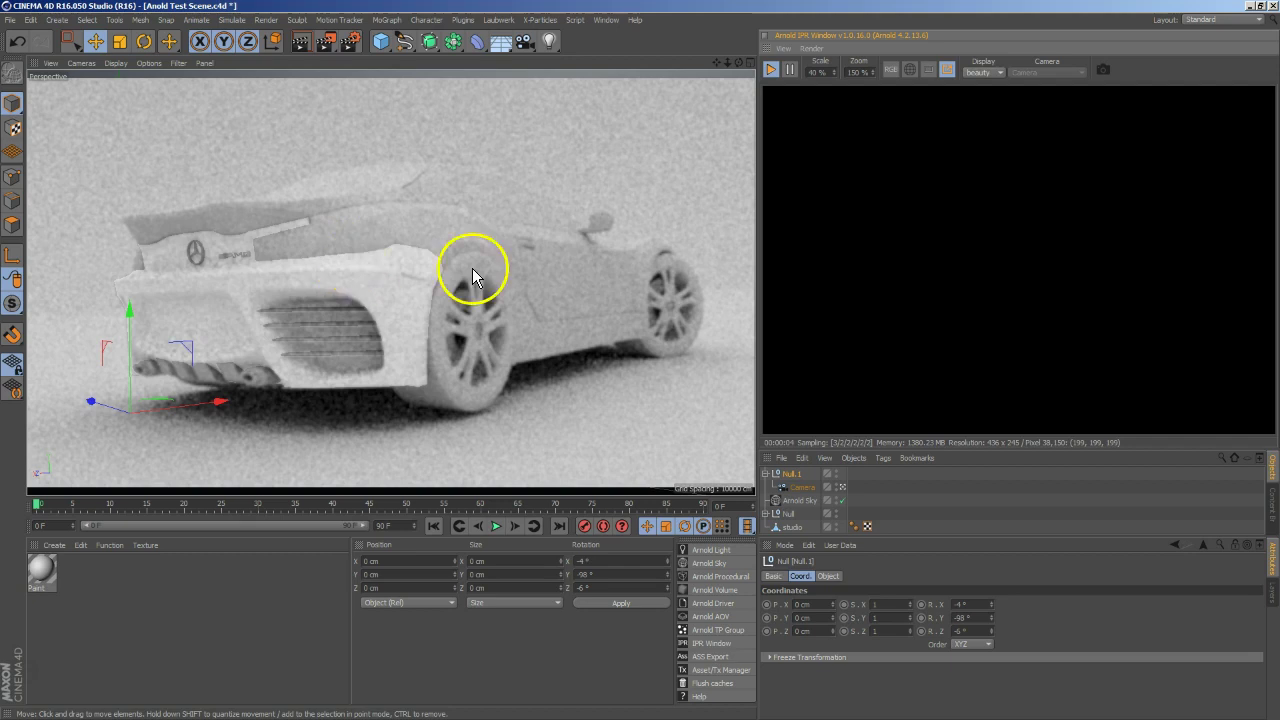
click(949, 70)
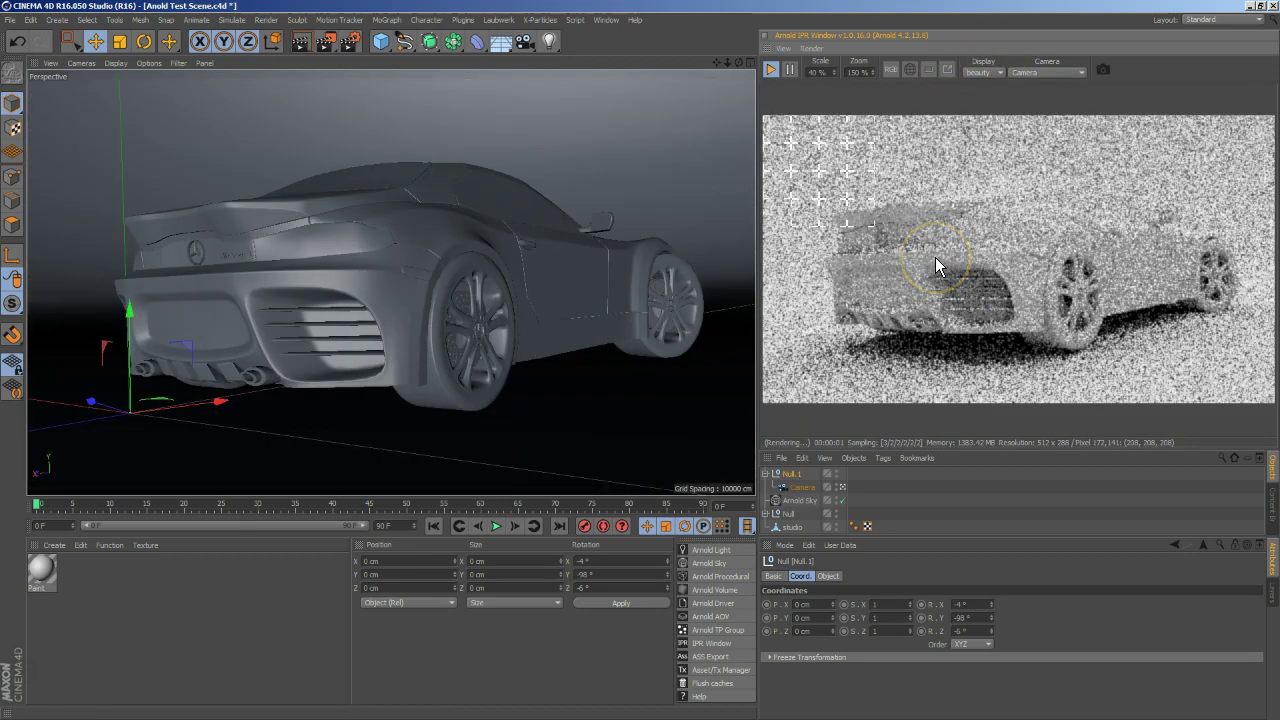
click(935, 246)
click(963, 232)
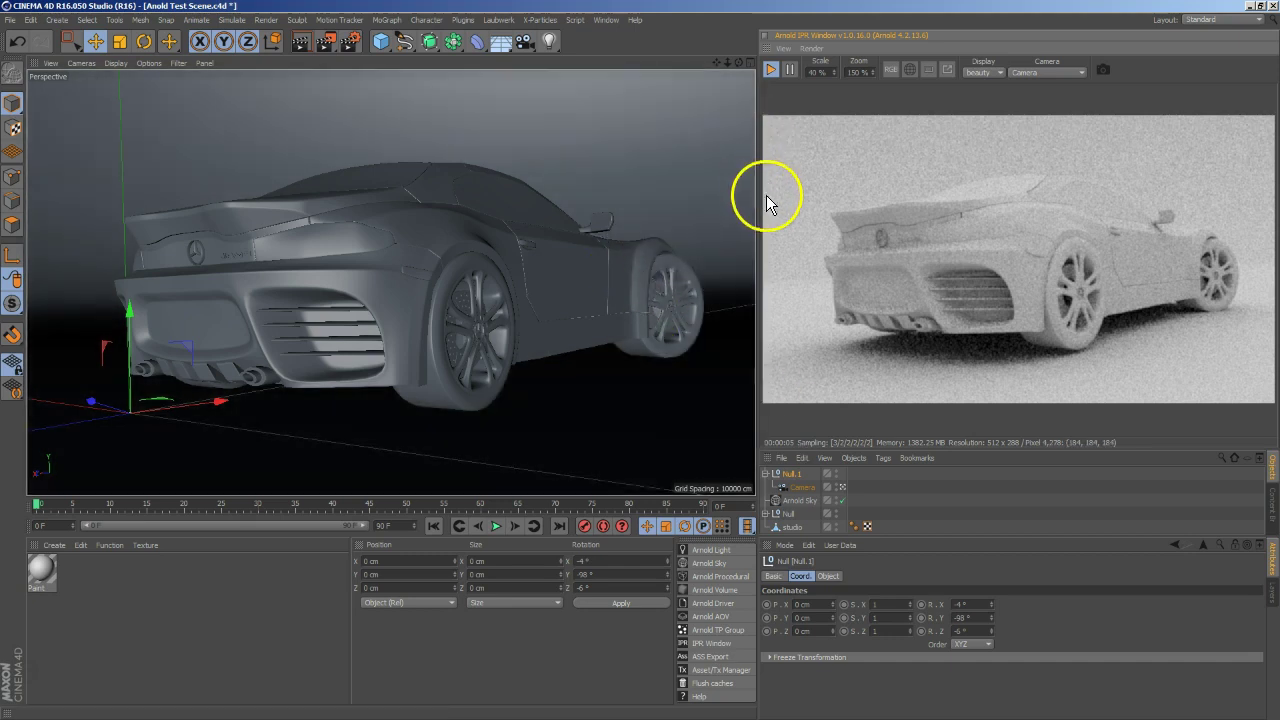
Enlarge the Object Manager and Attributes panels and select the Arnold Sky object.
mouse_move(965, 446)
mouse_down()
mouse_move(957, 386)
mouse_move(957, 403)
mouse_up()
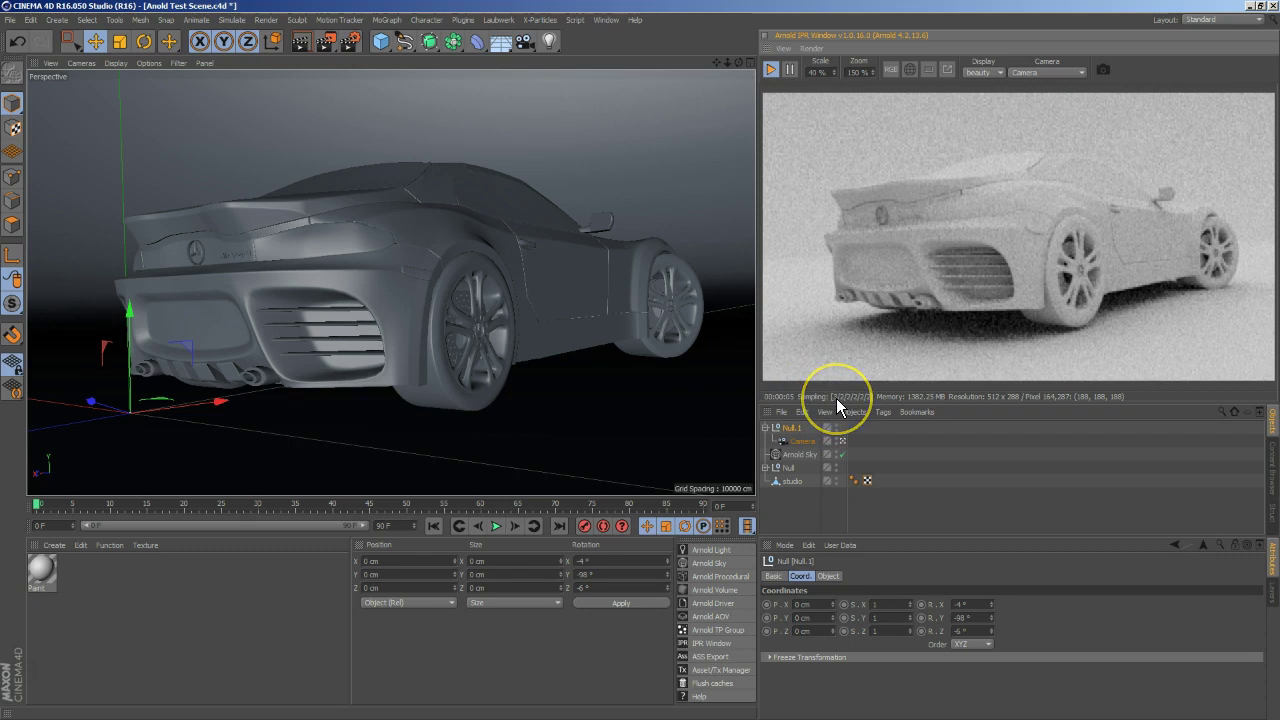
mouse_move(909, 541)
mouse_down()
mouse_move(914, 491)
mouse_move(914, 533)
mouse_up()
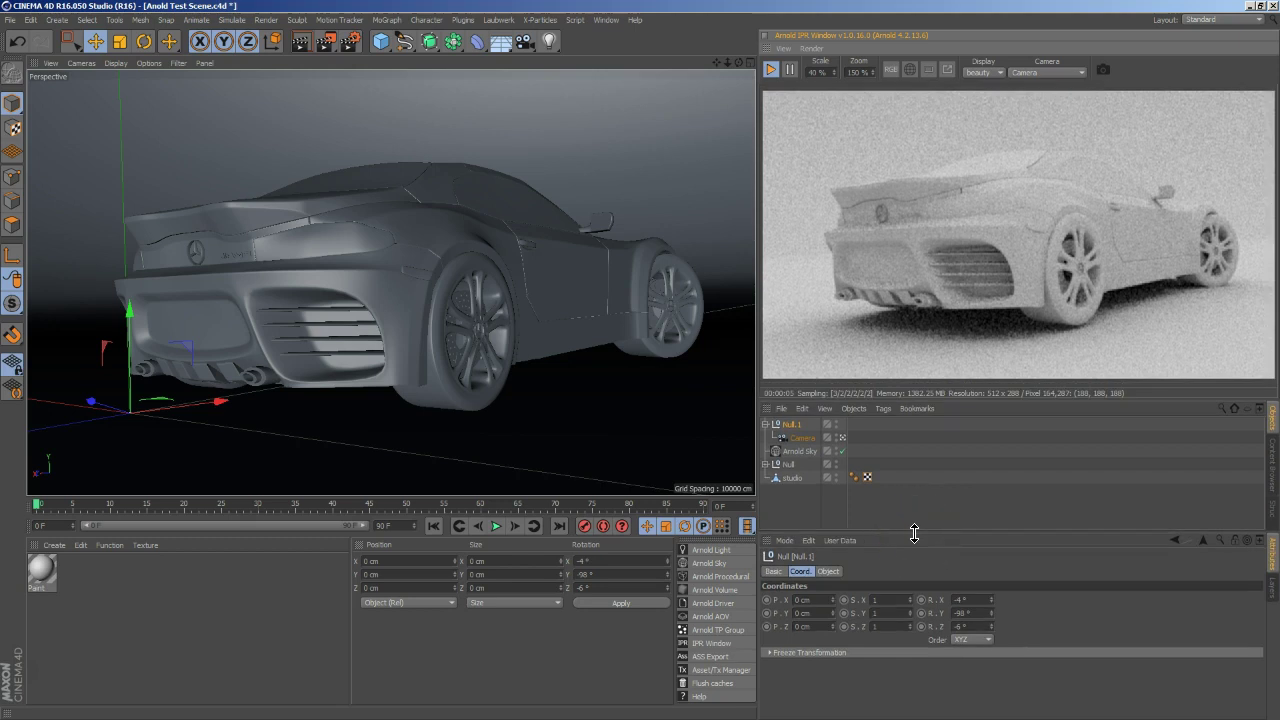
click(806, 451)
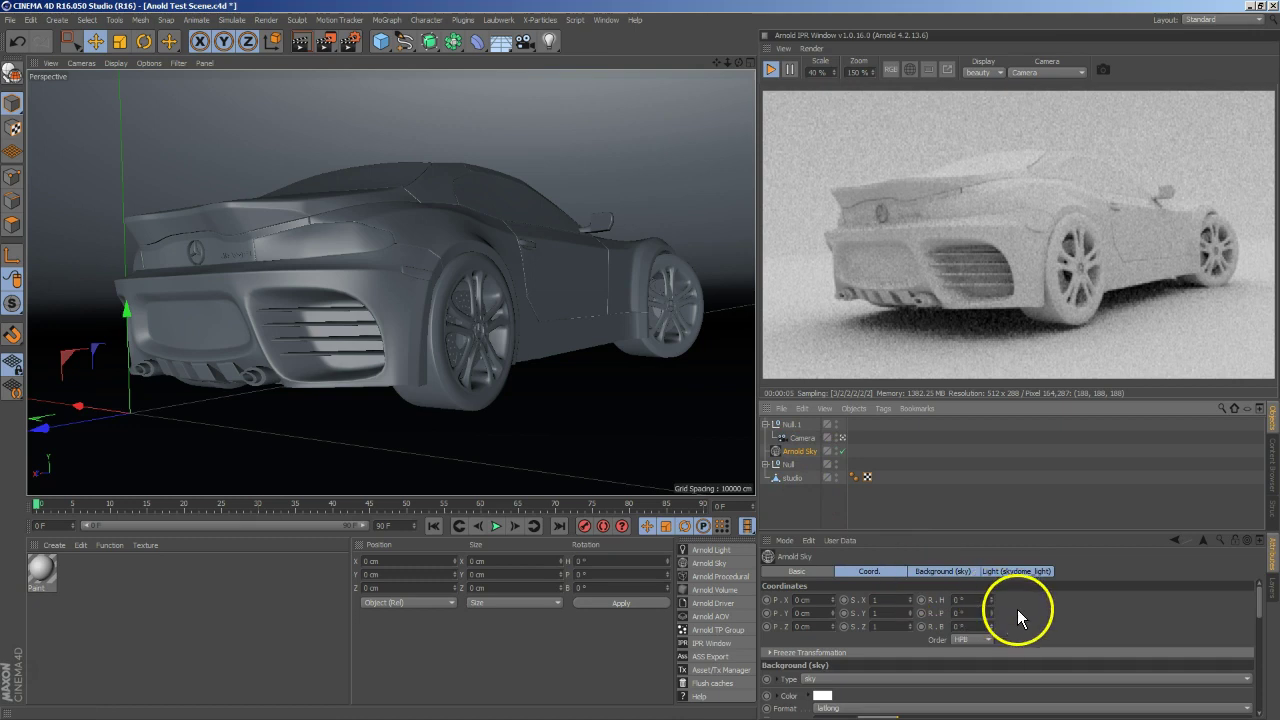
drag(1260, 606, 1262, 627)
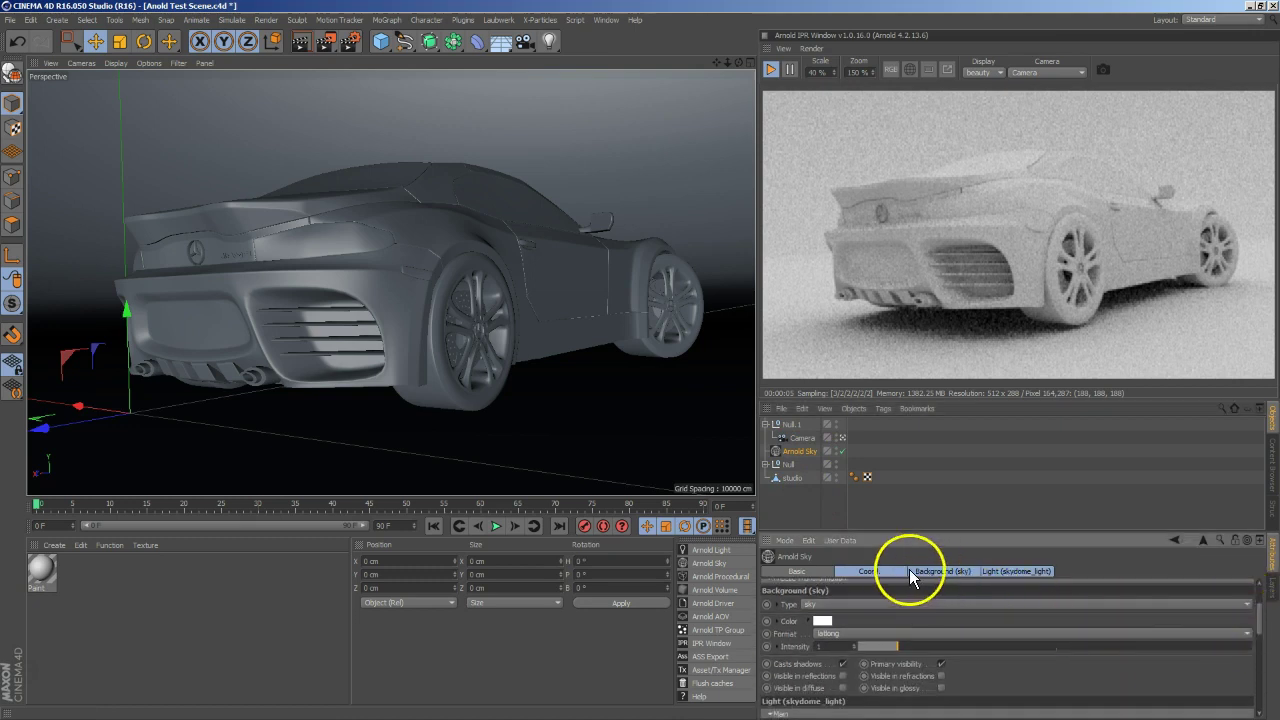
Set the Arnold Sky's Background (sky) Intensity to 1.5.
click(1010, 569)
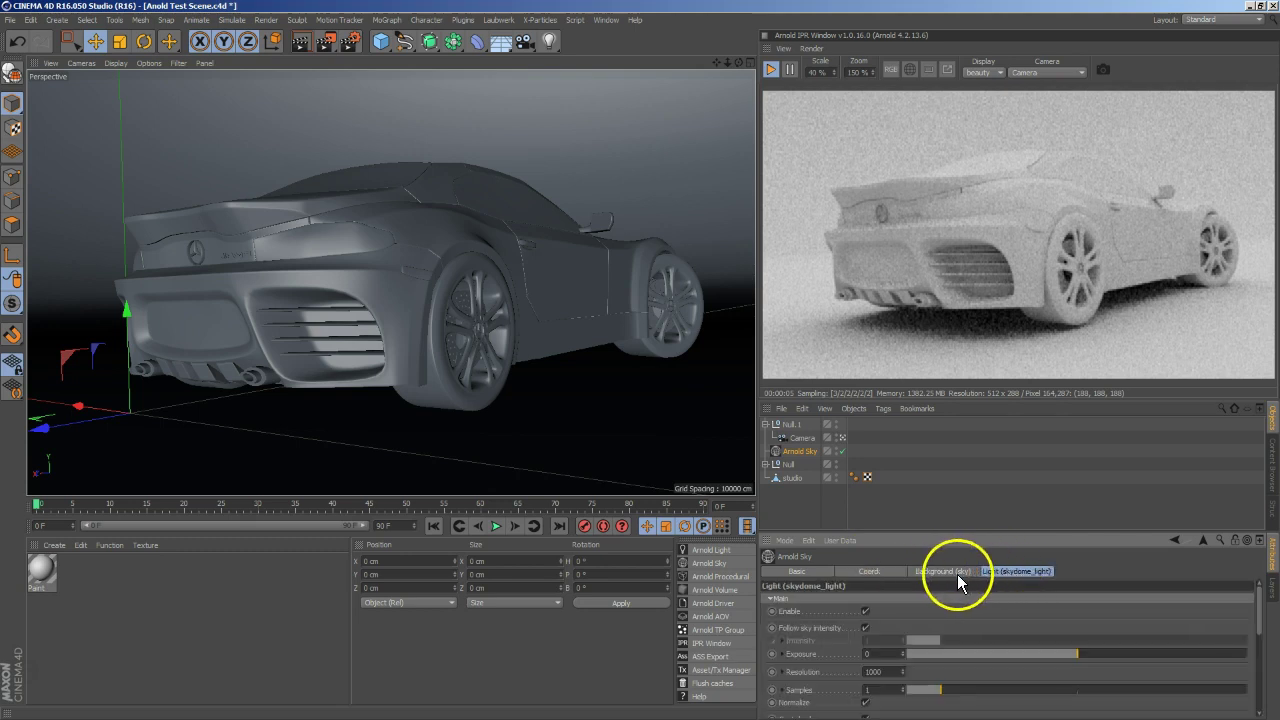
click(957, 575)
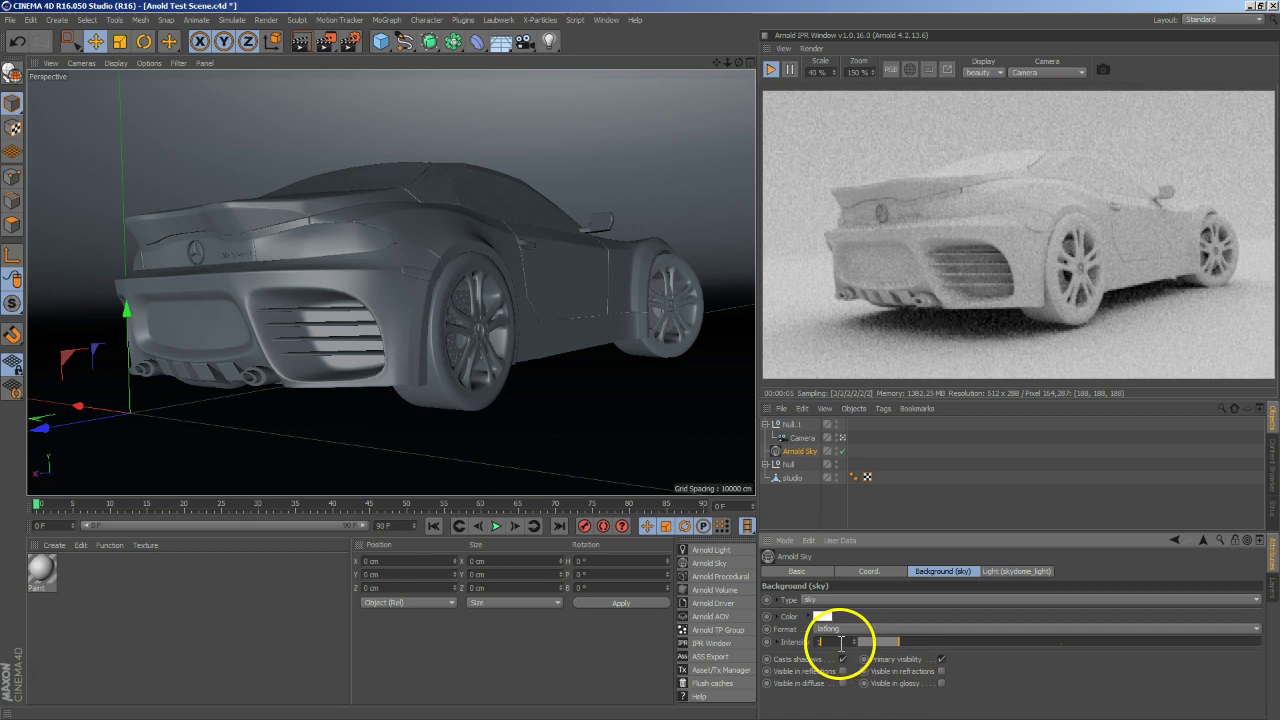
drag(855, 627, 855, 627)
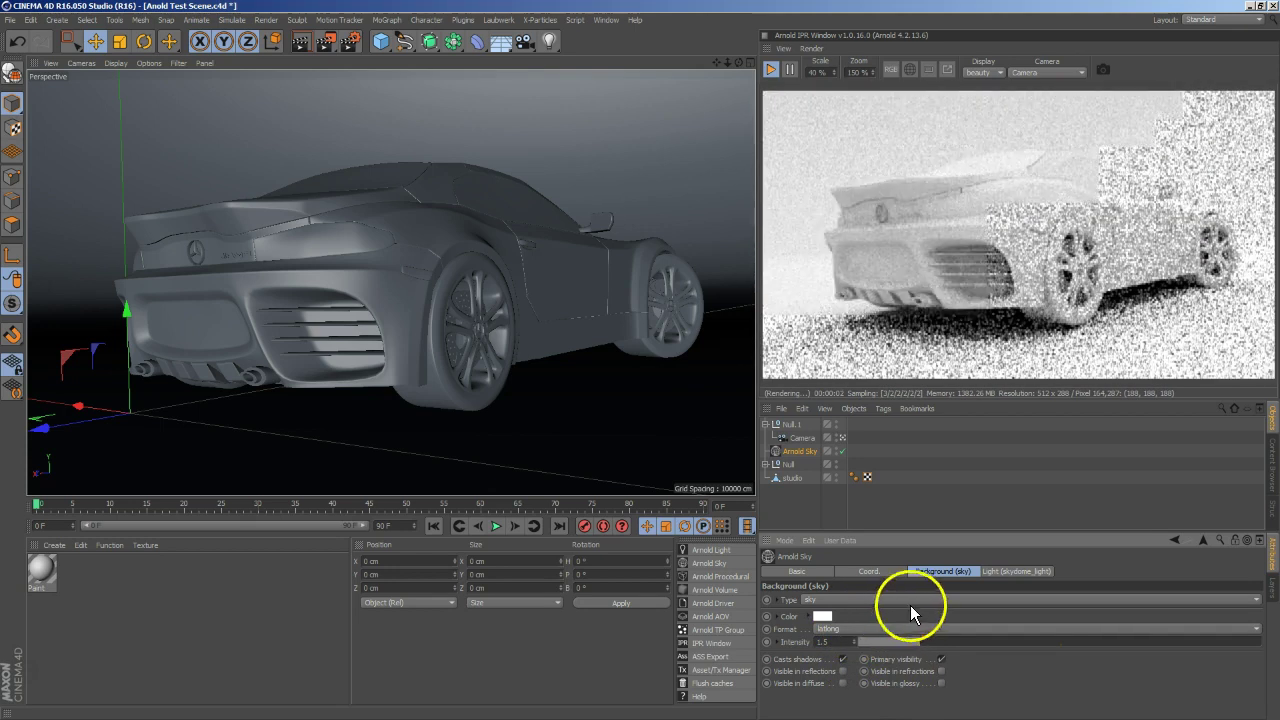
click(995, 573)
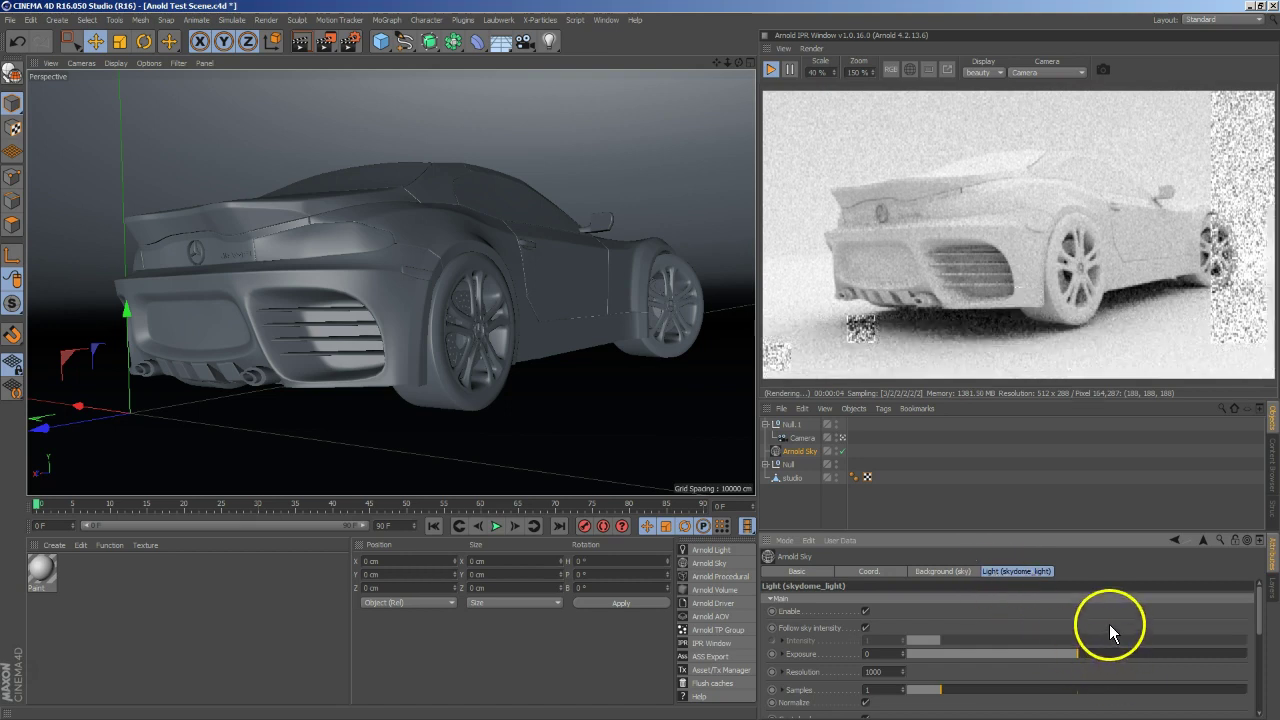
scroll(1109, 614, down, 1)
scroll(1109, 614, down, 1)
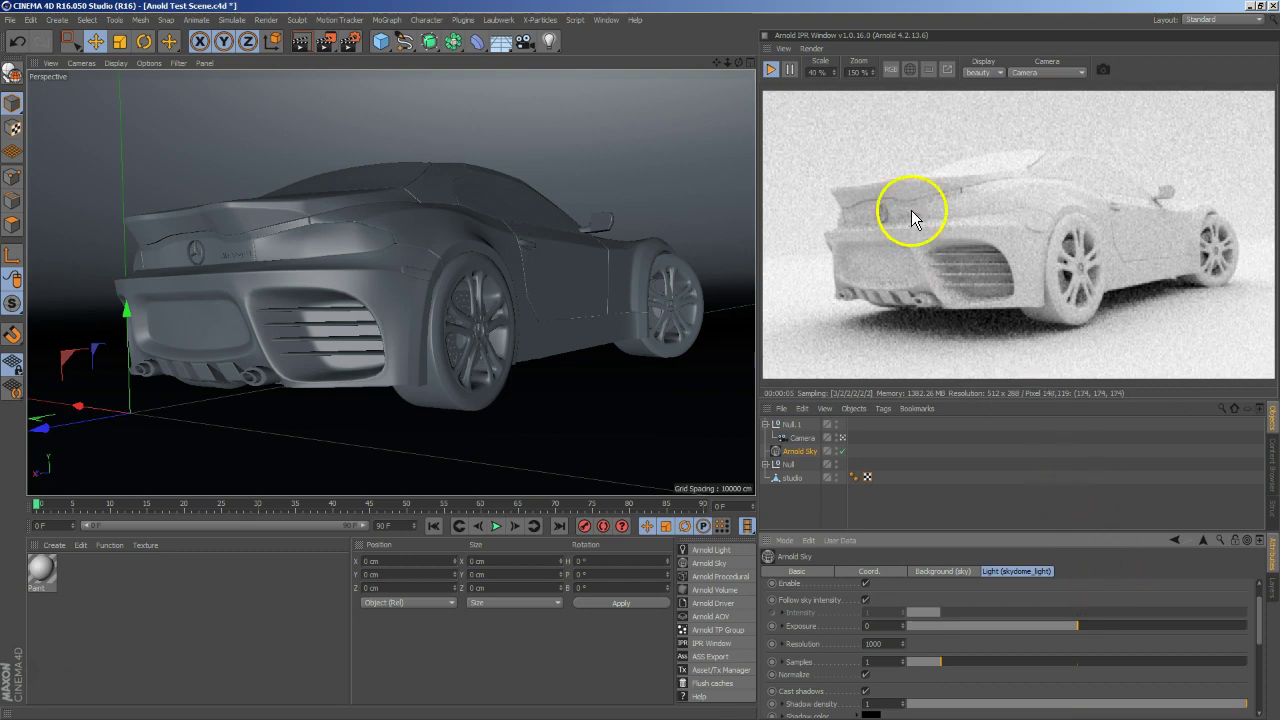
Set the Arnold IPR display Zoom to 100 % and render Scale to 50 % (640x360).
click(860, 72)
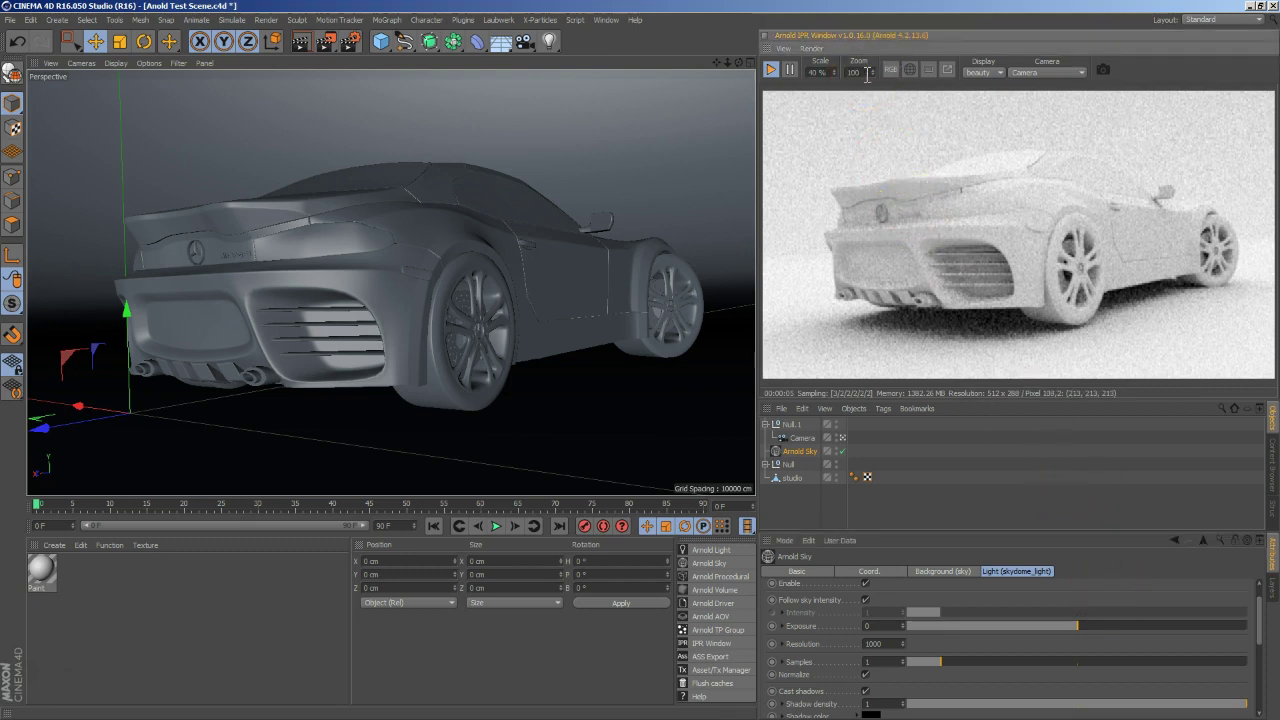
key(Return)
click(815, 73)
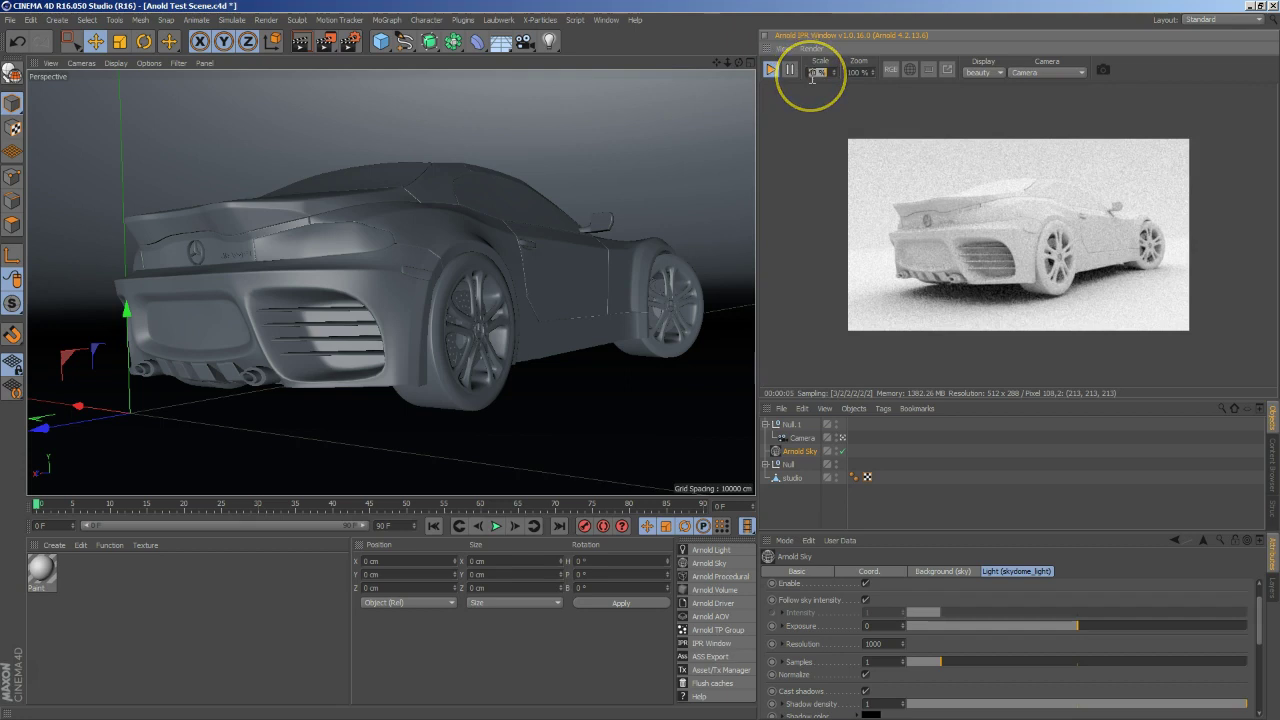
text(50)
key(Return)
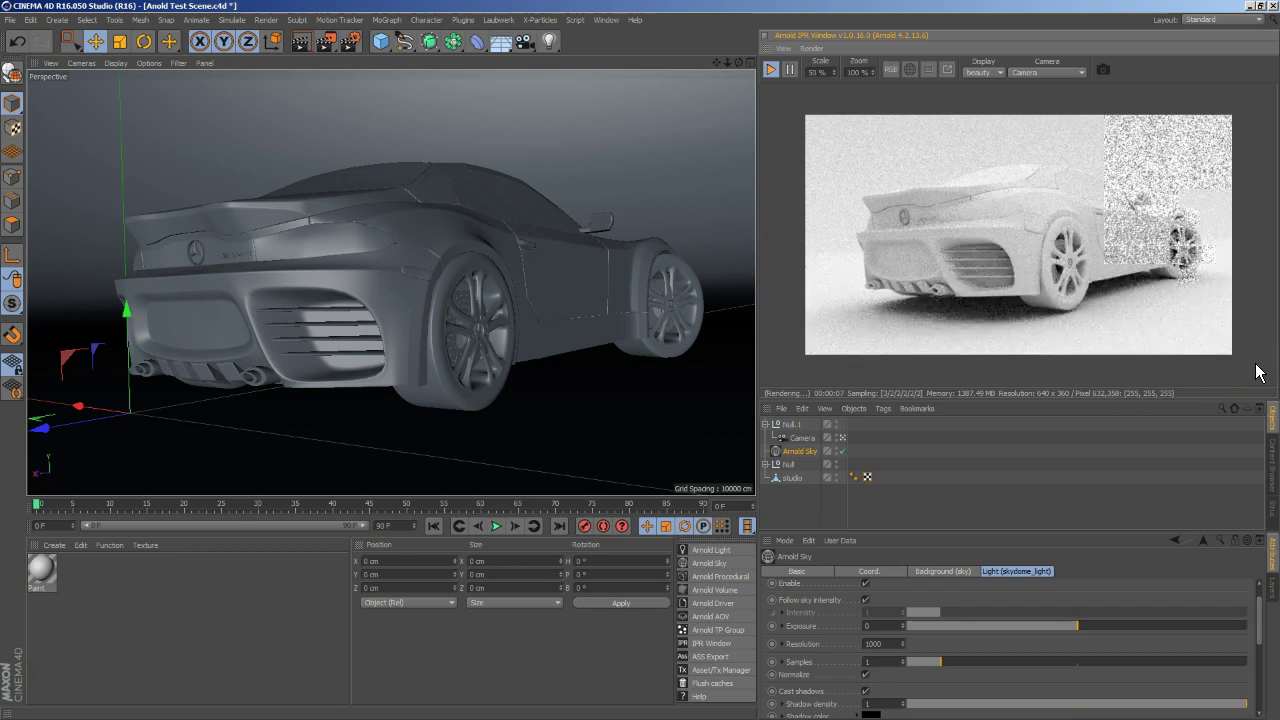
click(1043, 643)
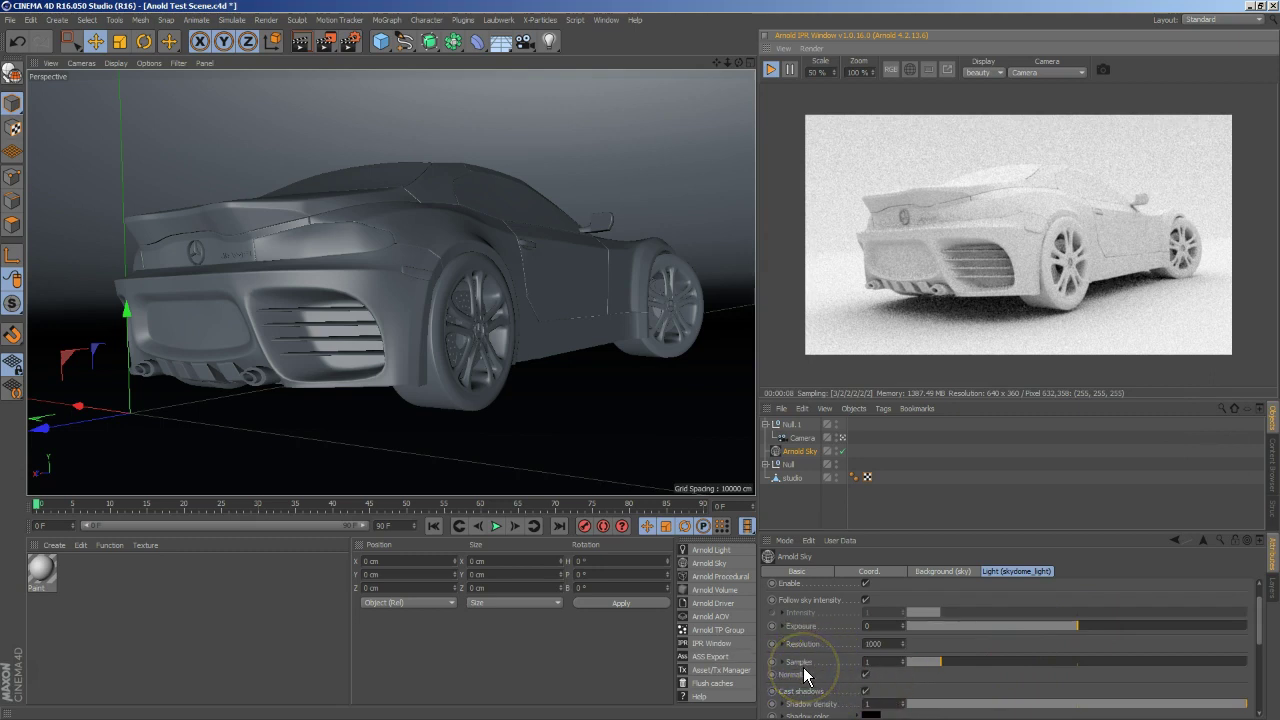
Set the Arnold Sky's skydome_light Samples to 4 and let the 640x360 IPR pass refine.
double_click(882, 660)
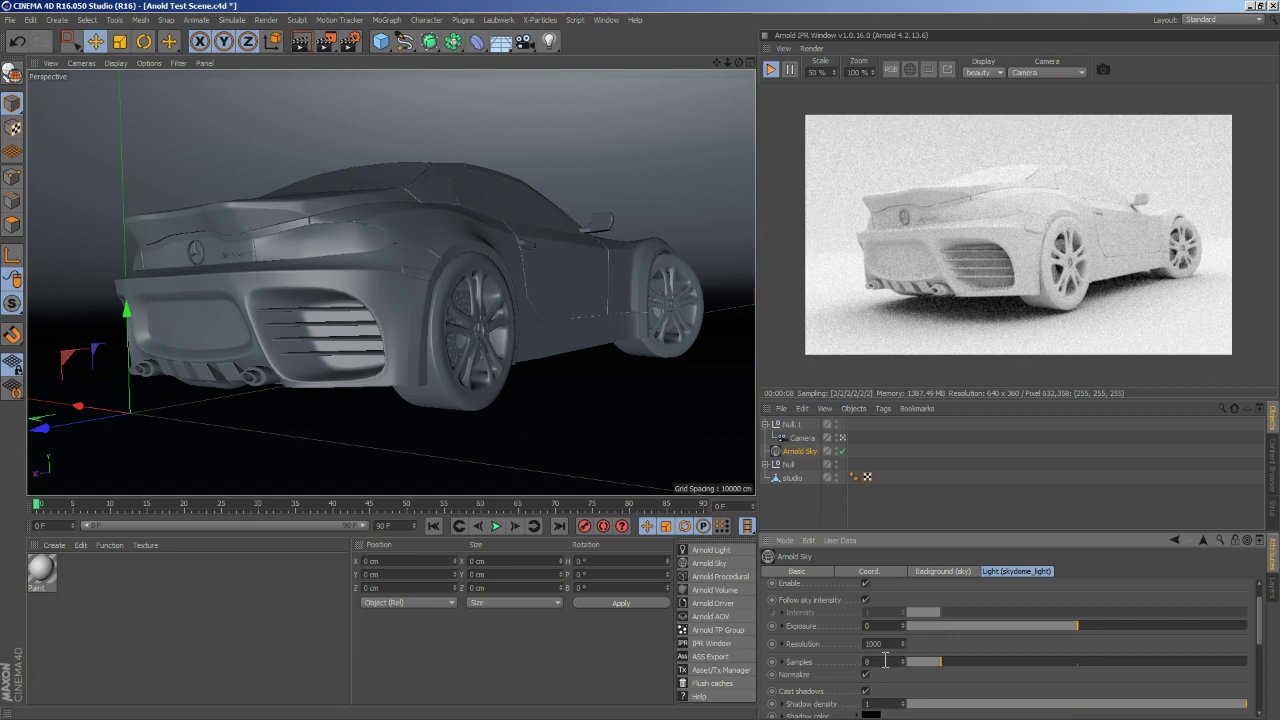
key(Return)
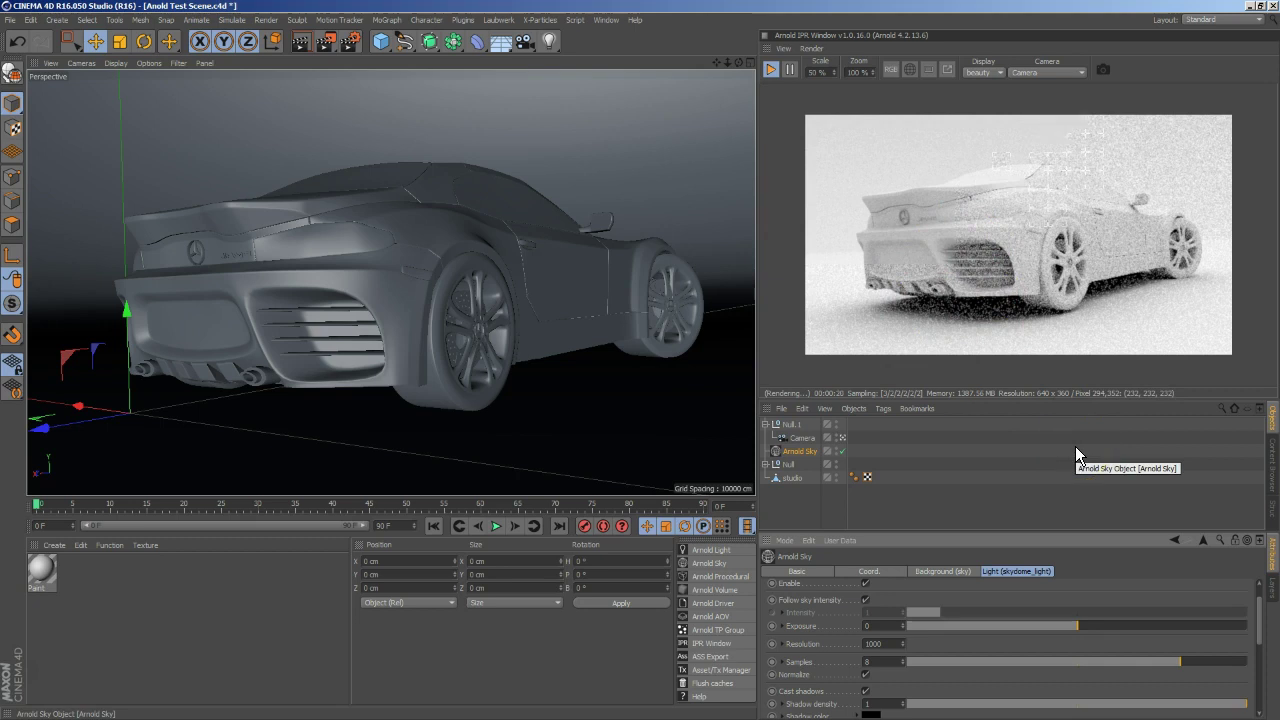
click(1052, 410)
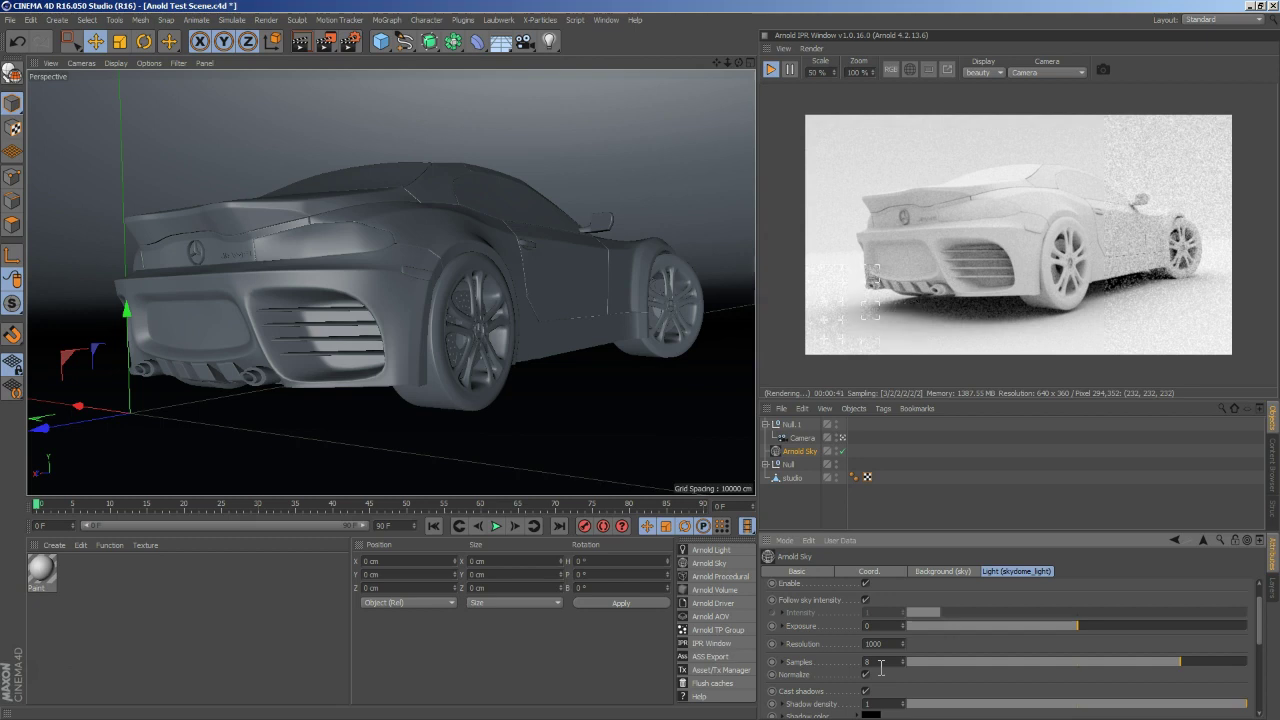
click(1013, 306)
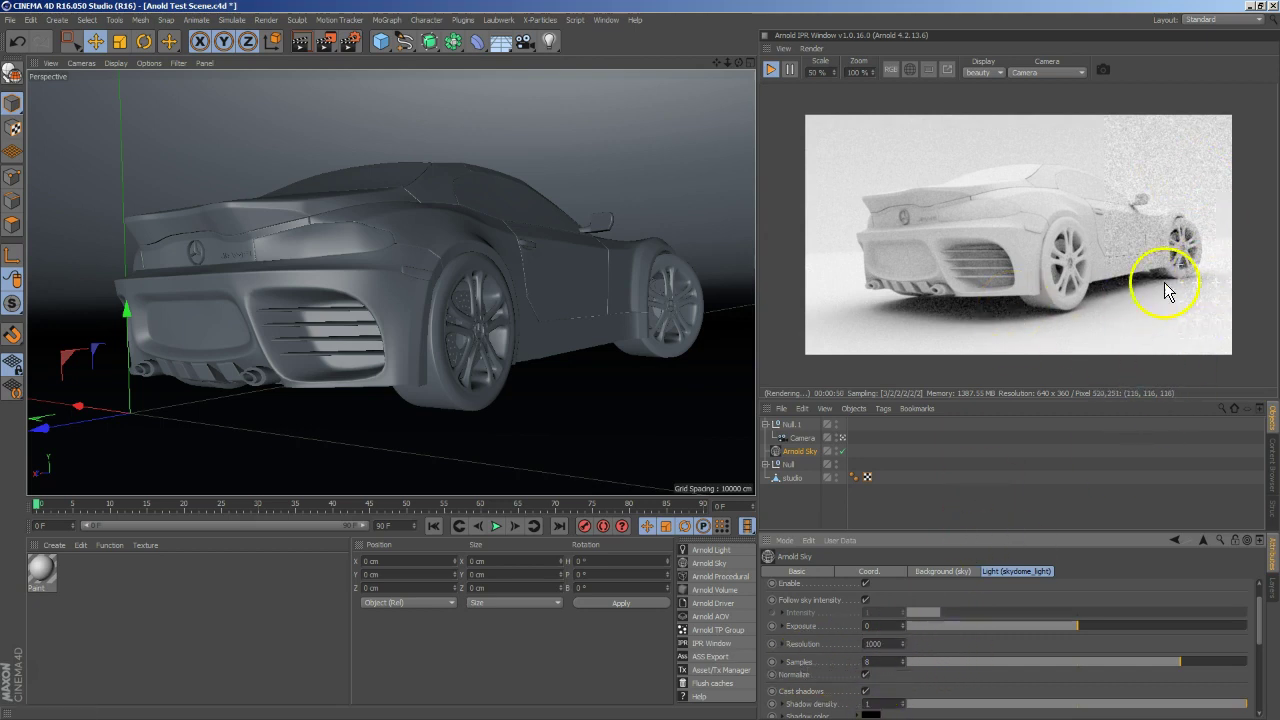
double_click(886, 661)
key(Return)
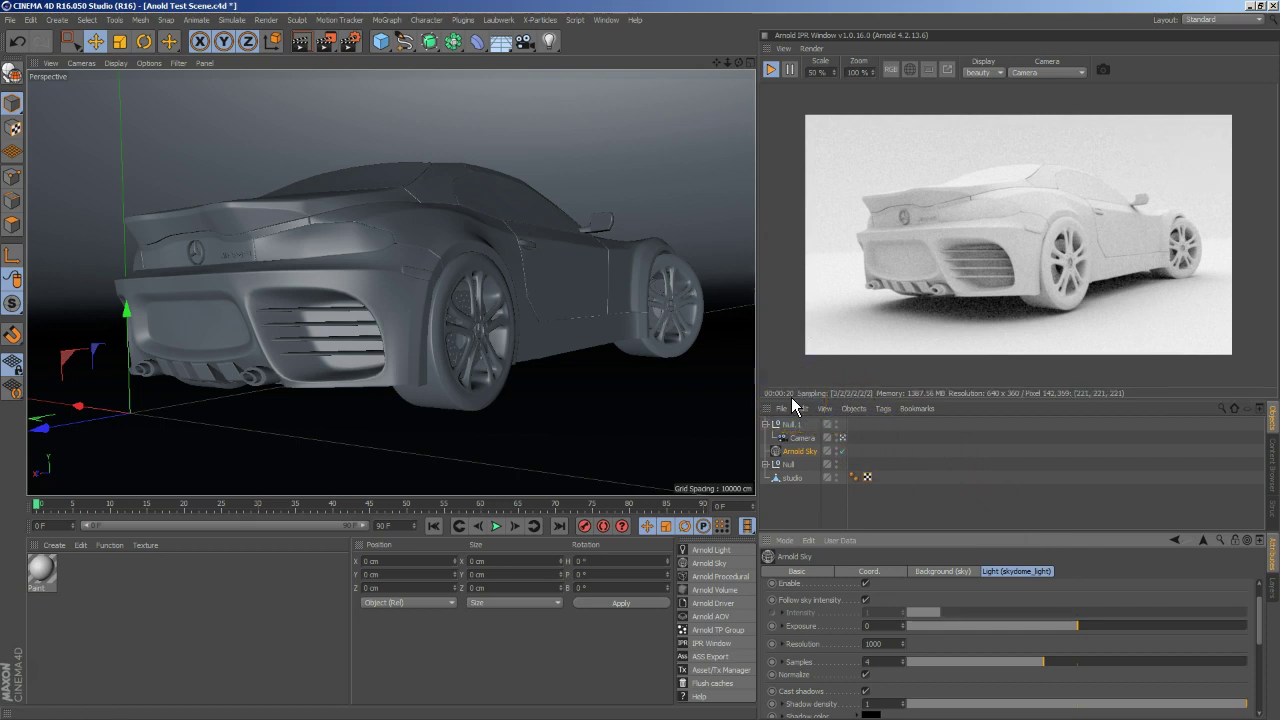
click(814, 76)
Set the IPR render Scale to 40 % (512x288) and resize the preview panel.
double_click(816, 74)
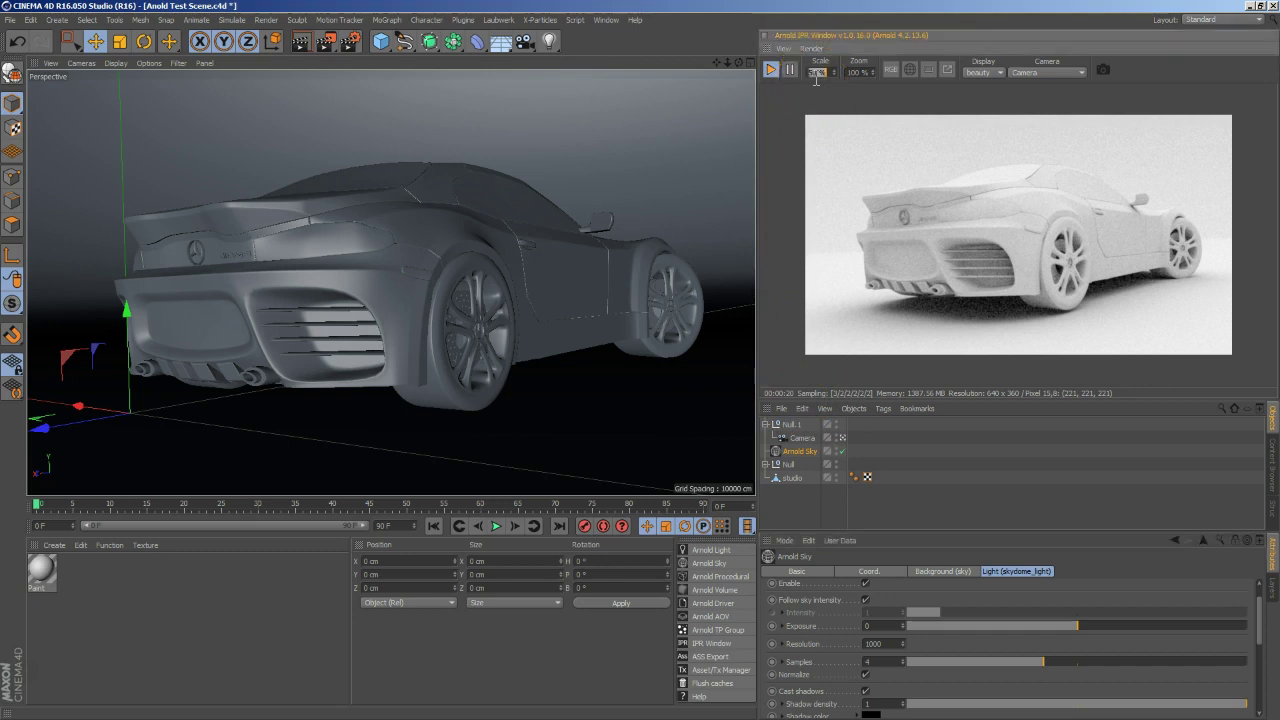
text(40)
key(Return)
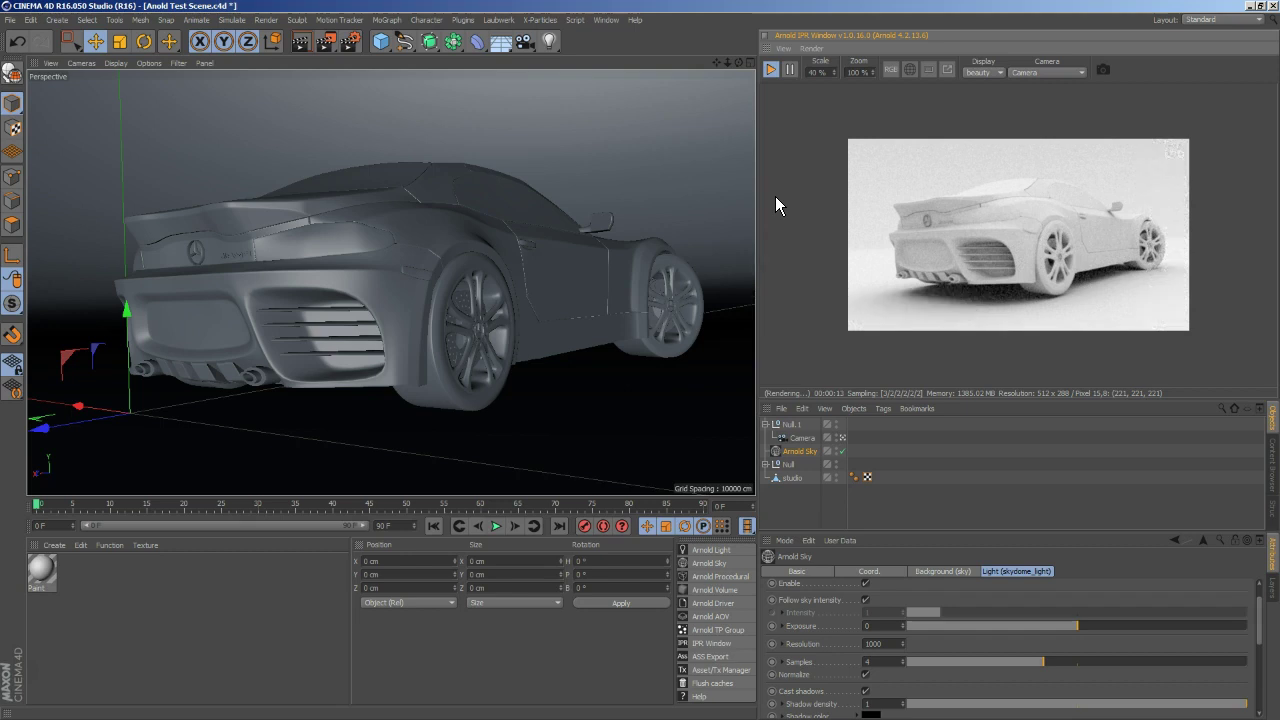
drag(814, 396, 797, 398)
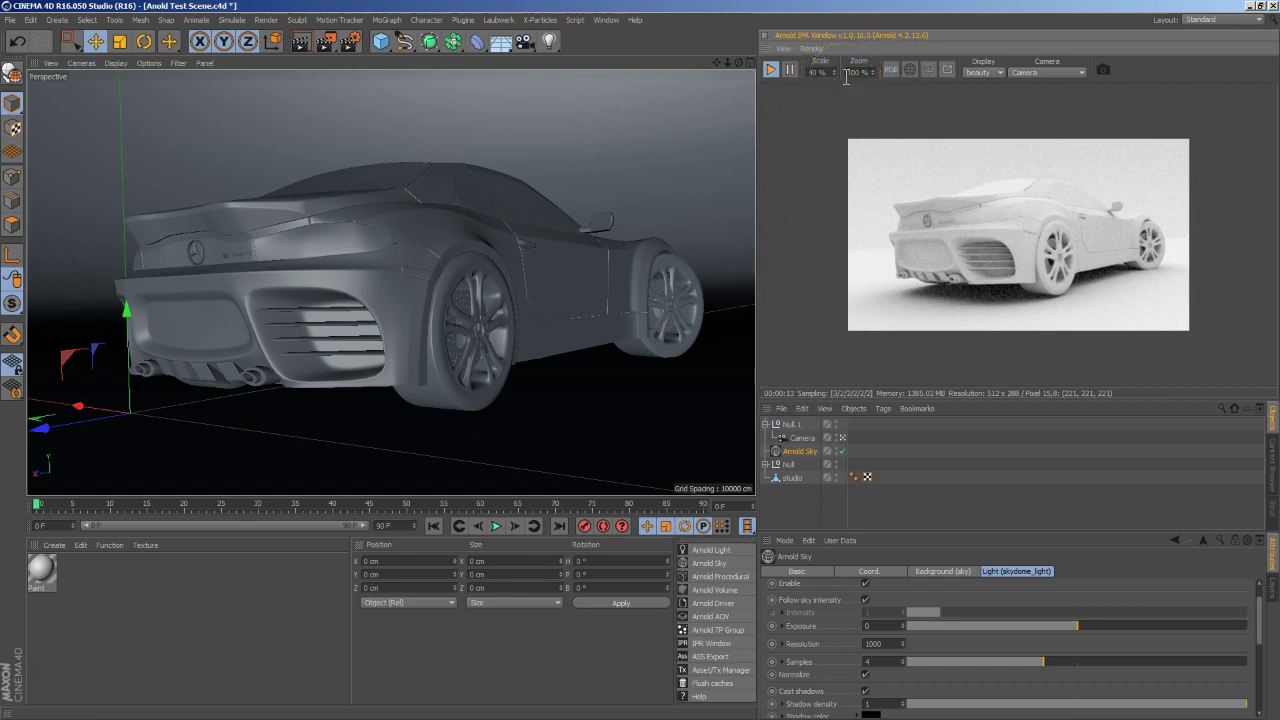
scroll(940, 670, down, 2)
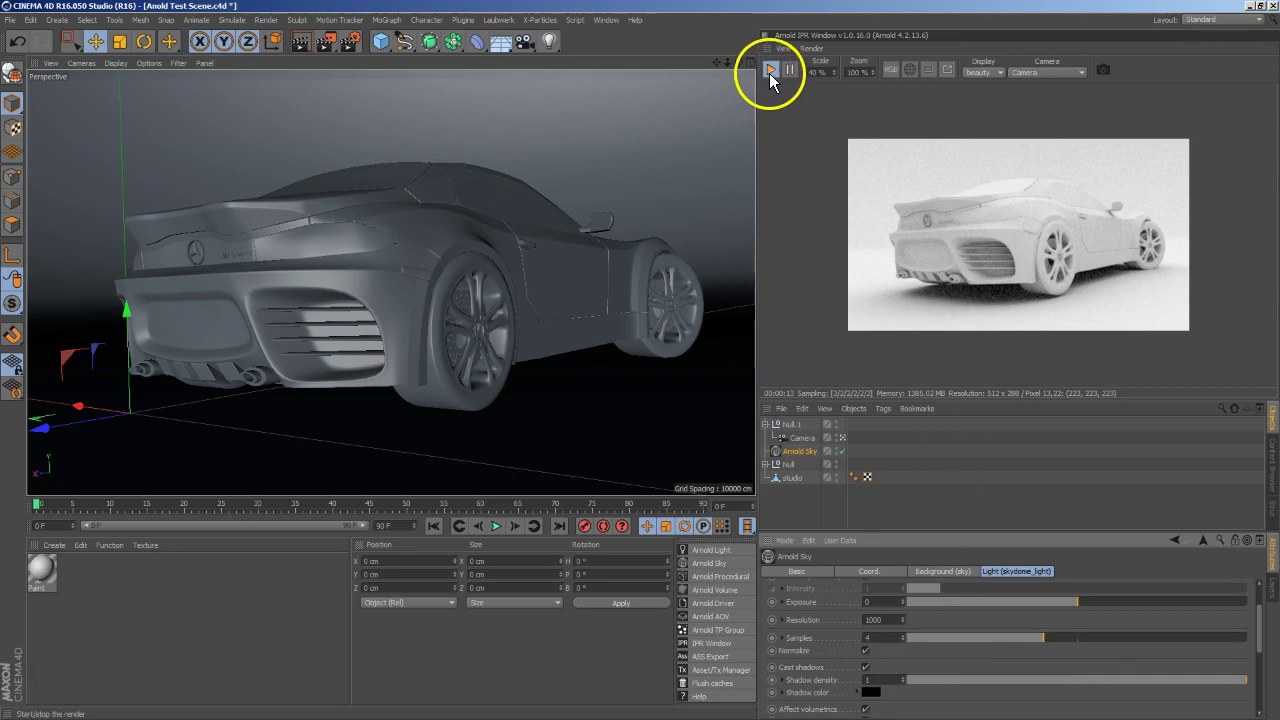
Pause the IPR render and show the Arnold Sky's Background (sky) settings.
click(789, 69)
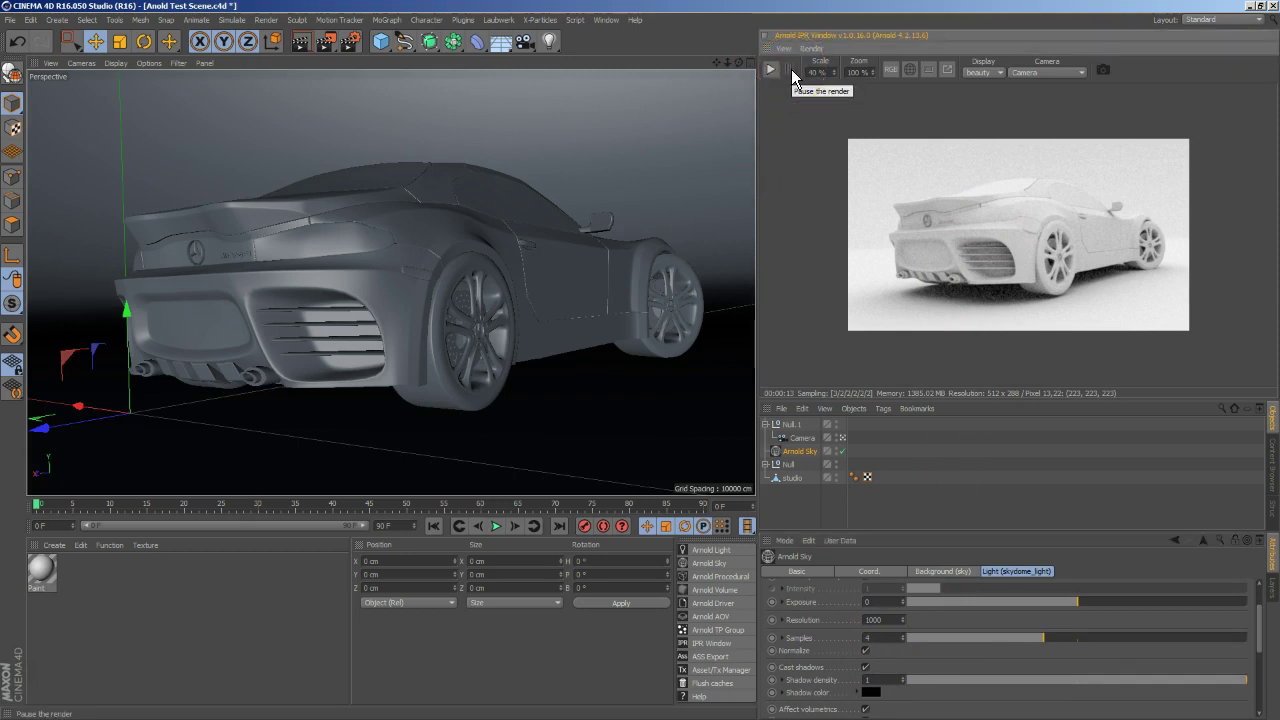
click(907, 129)
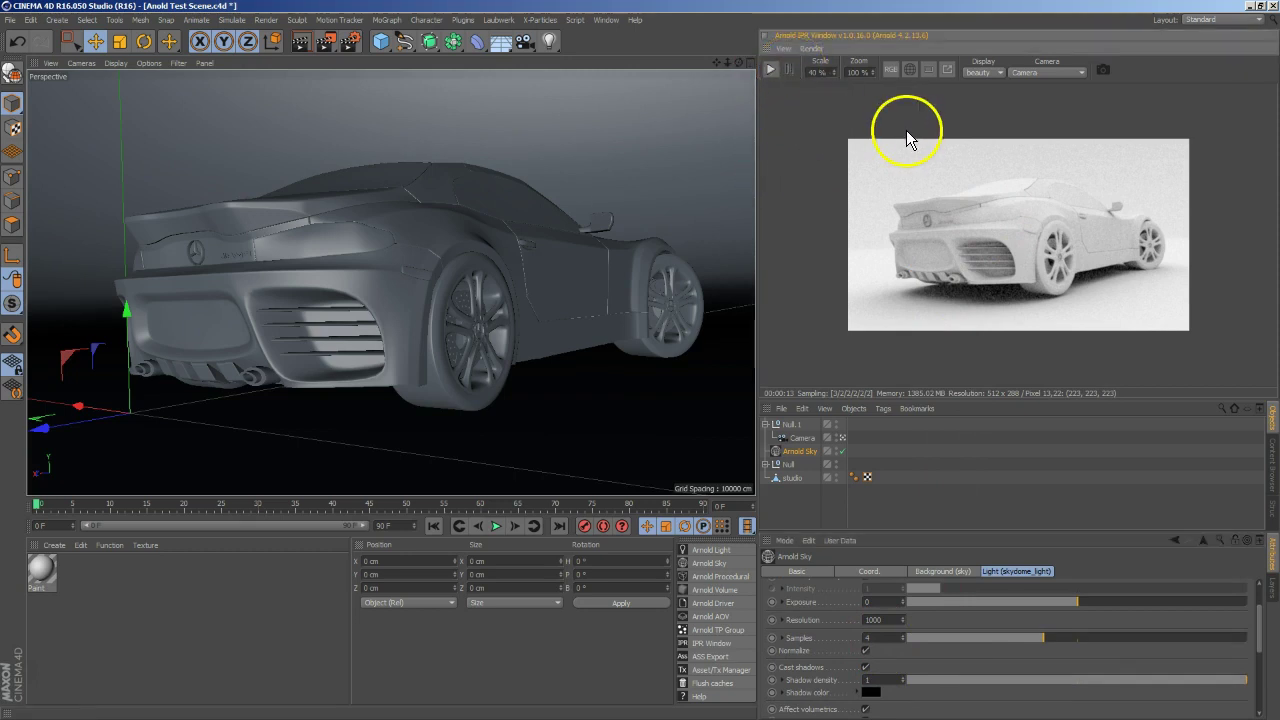
mouse_move(903, 417)
mouse_down()
mouse_move(953, 233)
mouse_move(896, 290)
mouse_up()
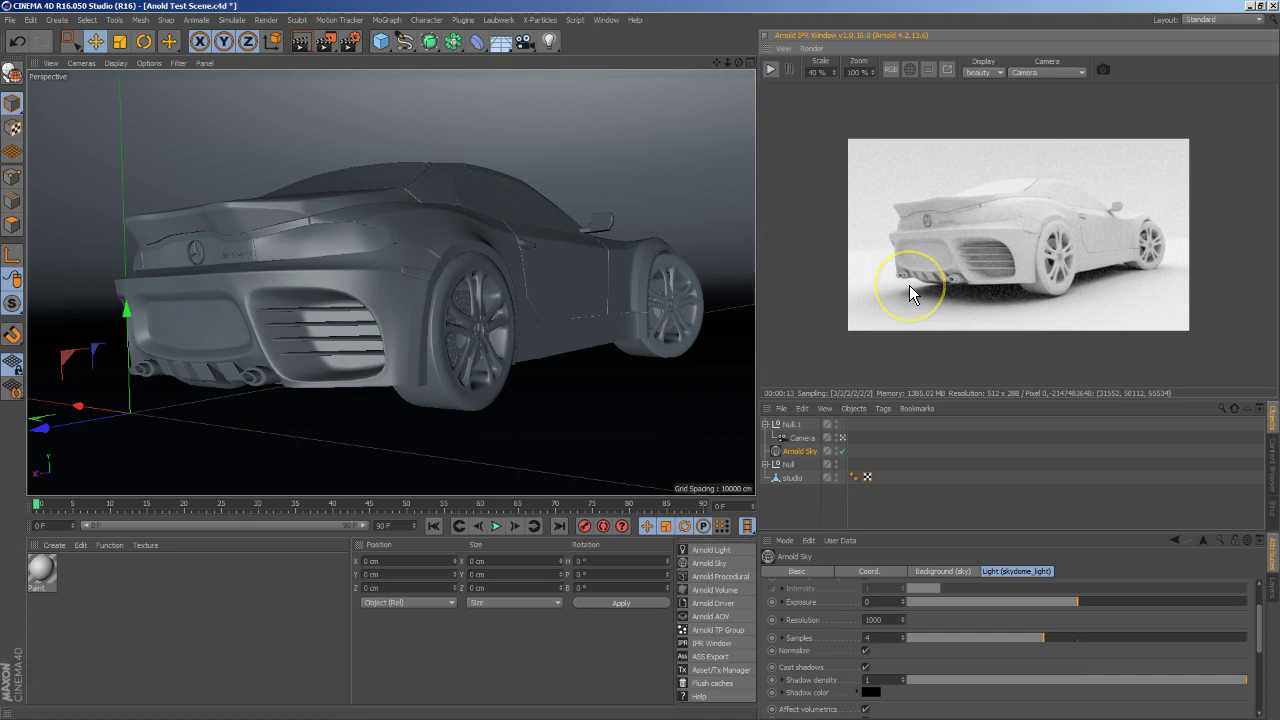
drag(674, 271, 840, 403)
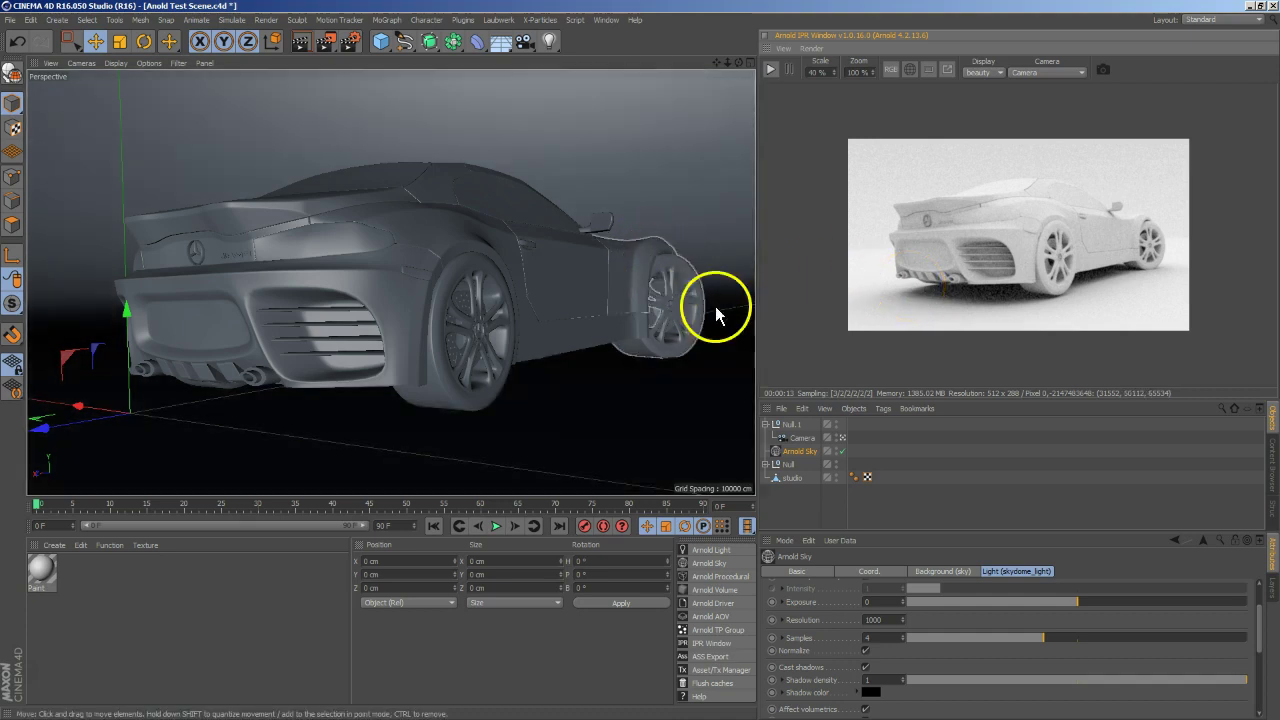
drag(840, 403, 792, 458)
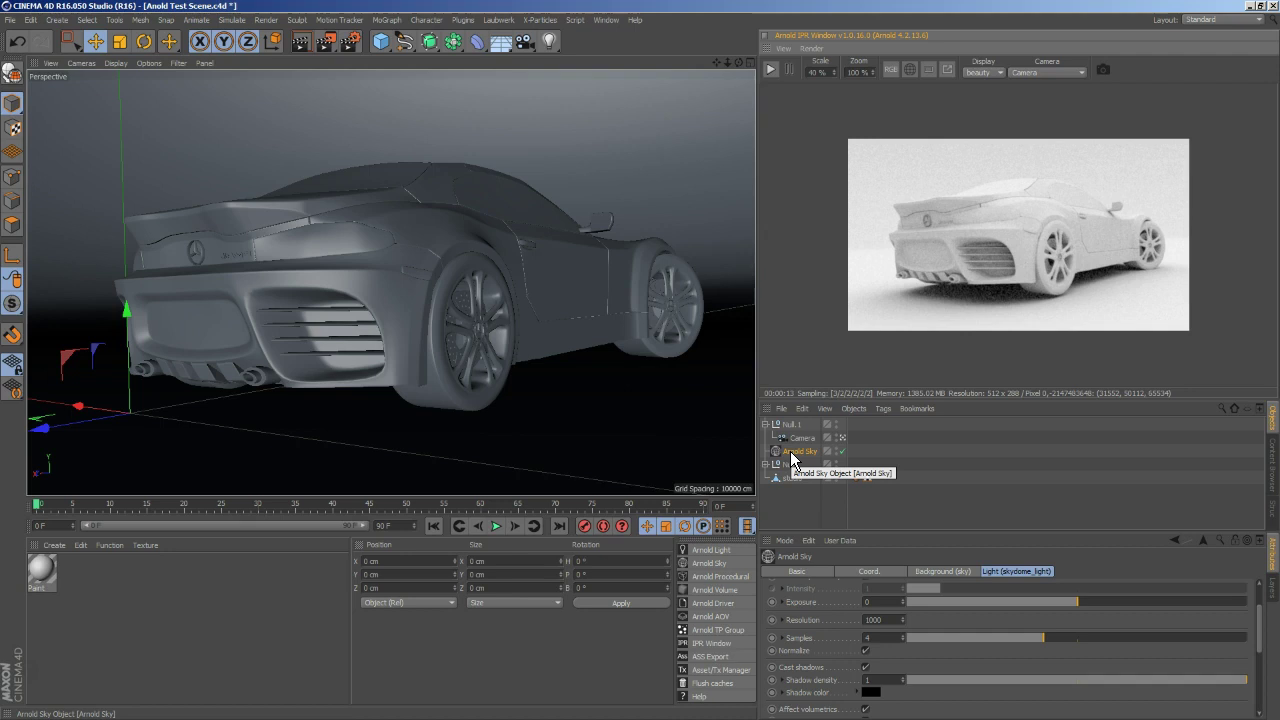
click(792, 410)
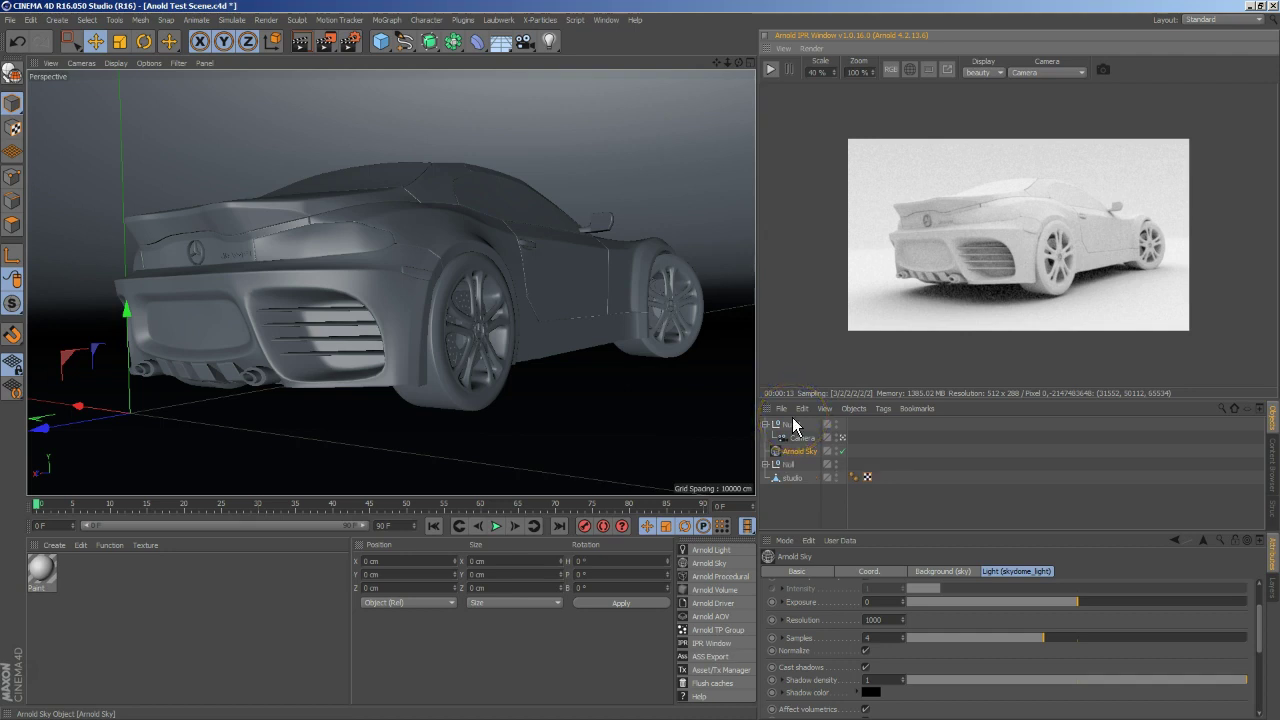
click(791, 448)
Delete the Arnold Sky from the scene and restart the IPR, now rendering black.
click(918, 570)
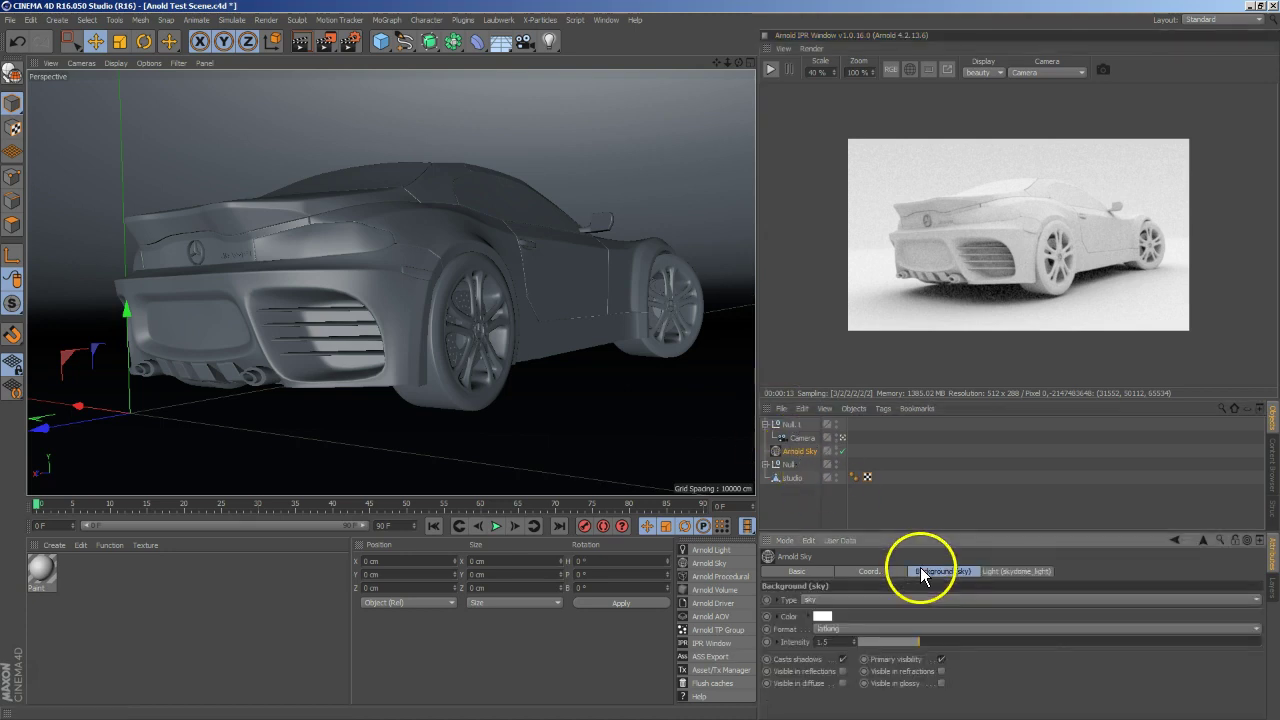
click(987, 571)
key(Delete)
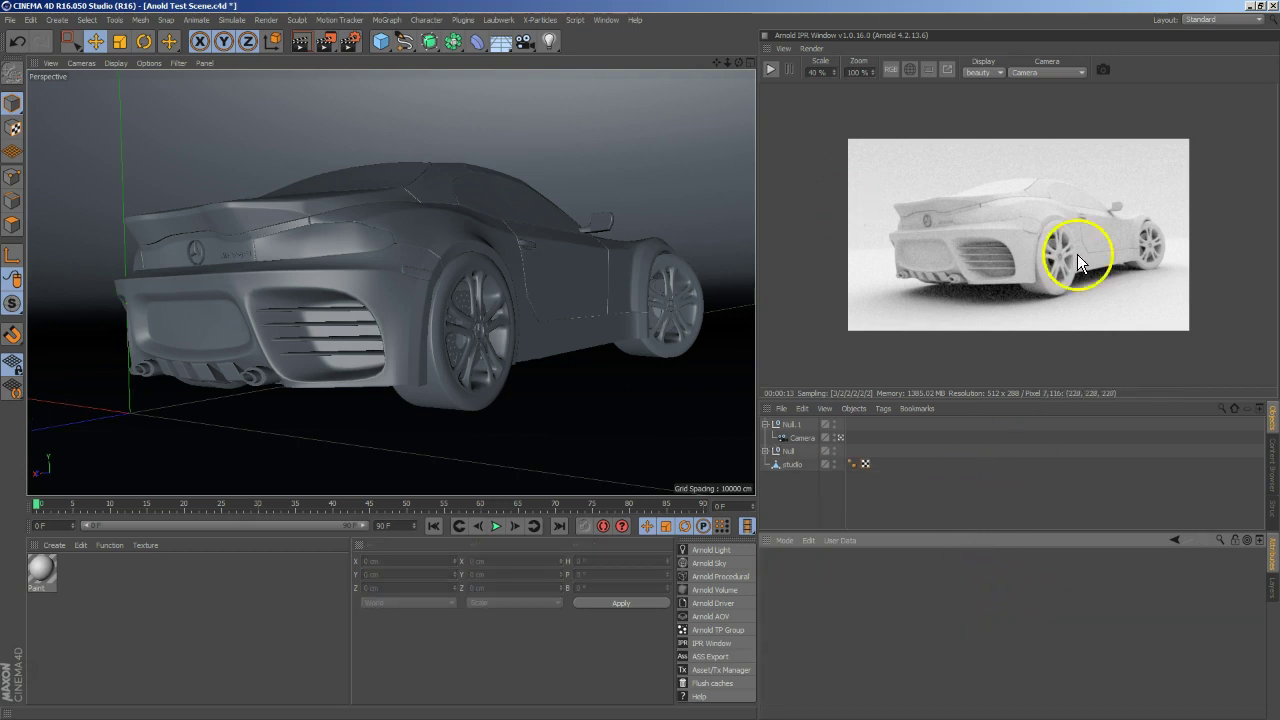
click(765, 71)
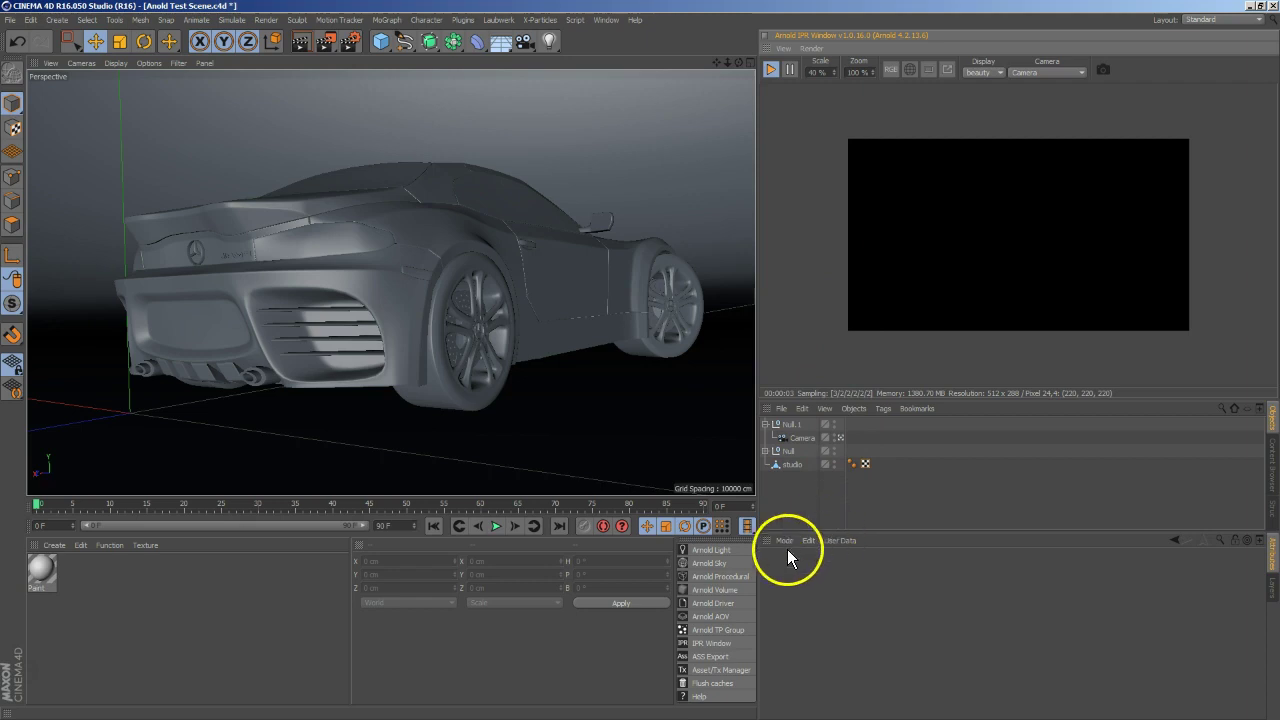
mouse_move(711, 550)
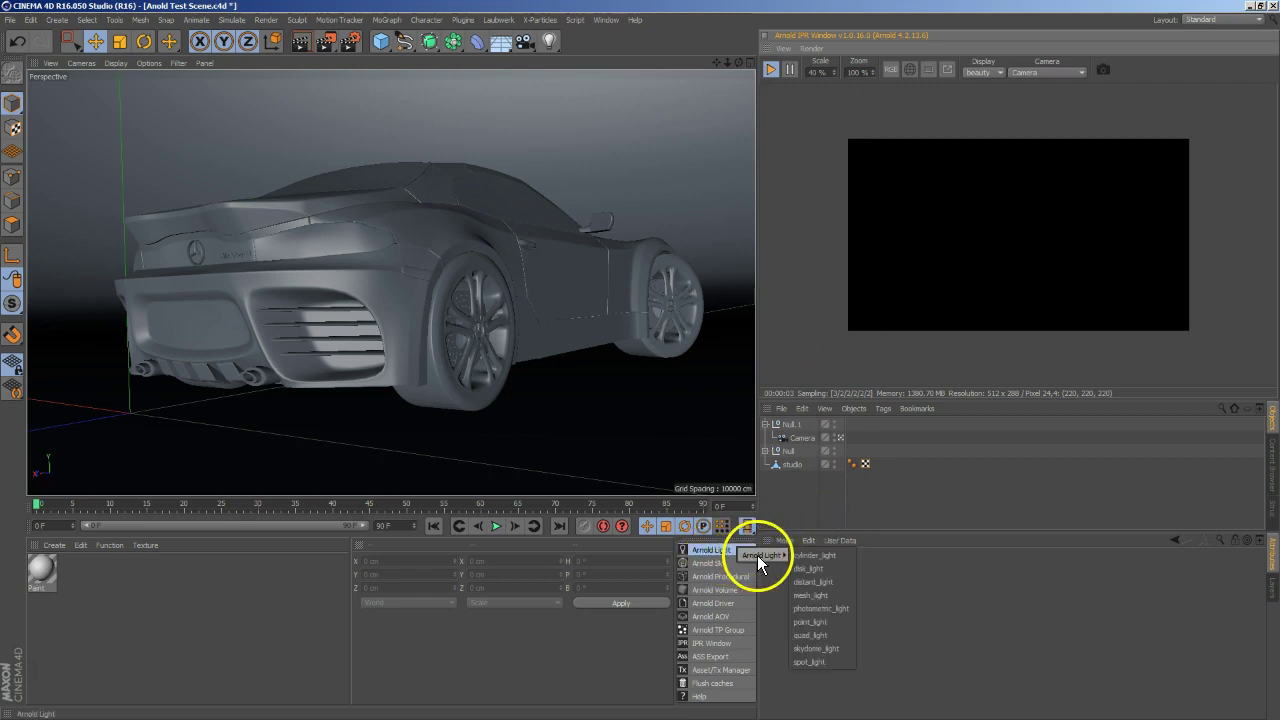
Add an Arnold quad_light, select it, and view the scene through the camera zoomed out.
click(823, 636)
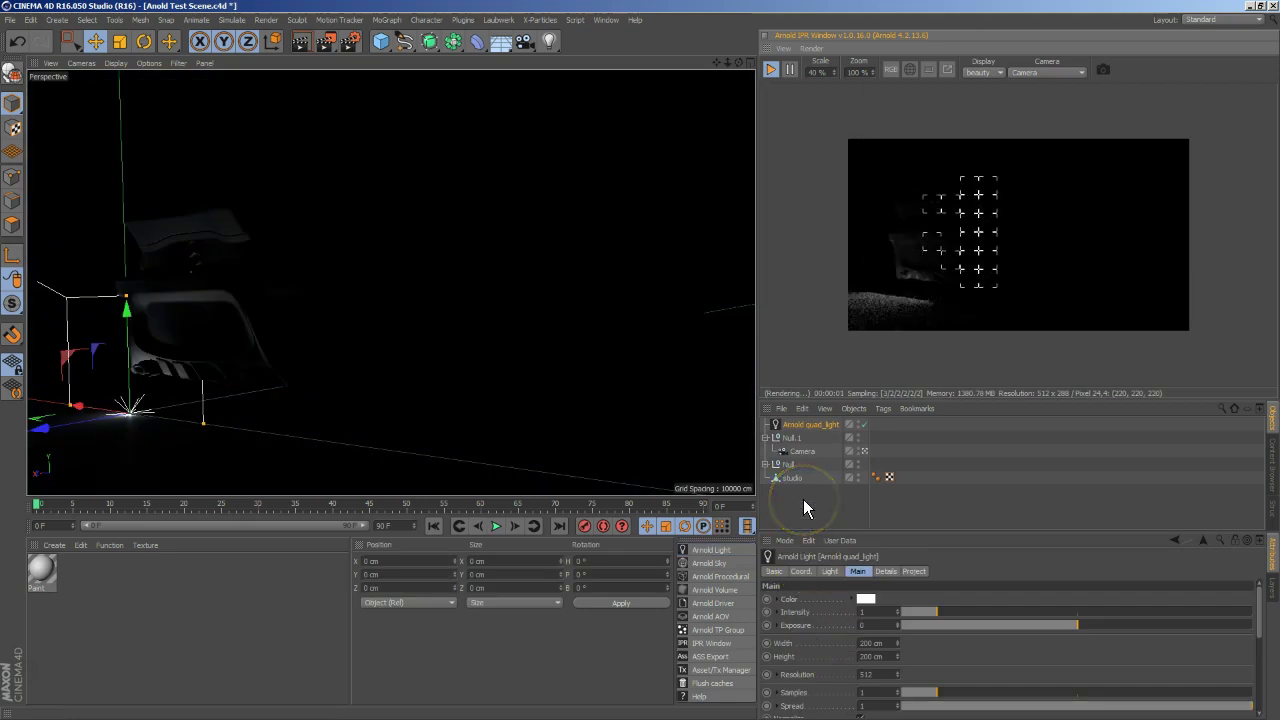
click(829, 509)
drag(134, 414, 117, 111)
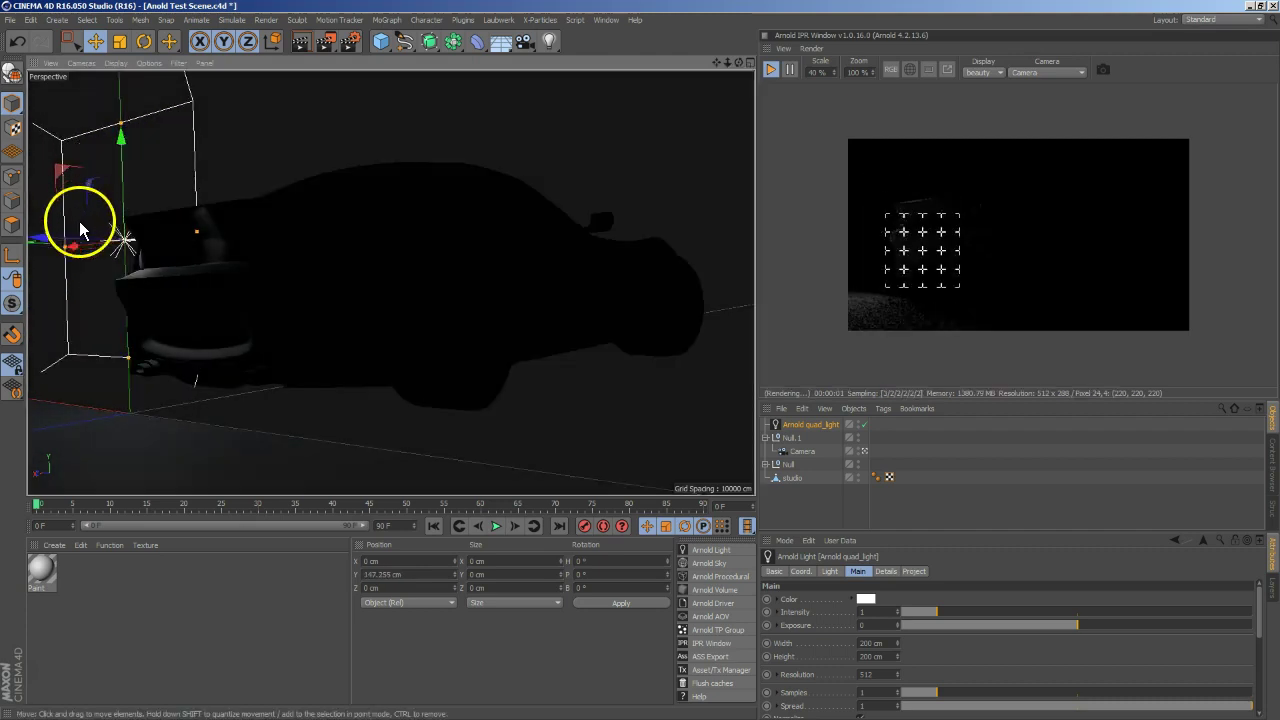
click(865, 453)
mouse_move(341, 235)
alt+mouse_down()
mouse_move(315, 171)
mouse_move(415, 331)
mouse_move(484, 244)
mouse_move(466, 323)
mouse_move(443, 337)
mouse_move(275, 260)
alt+mouse_up()
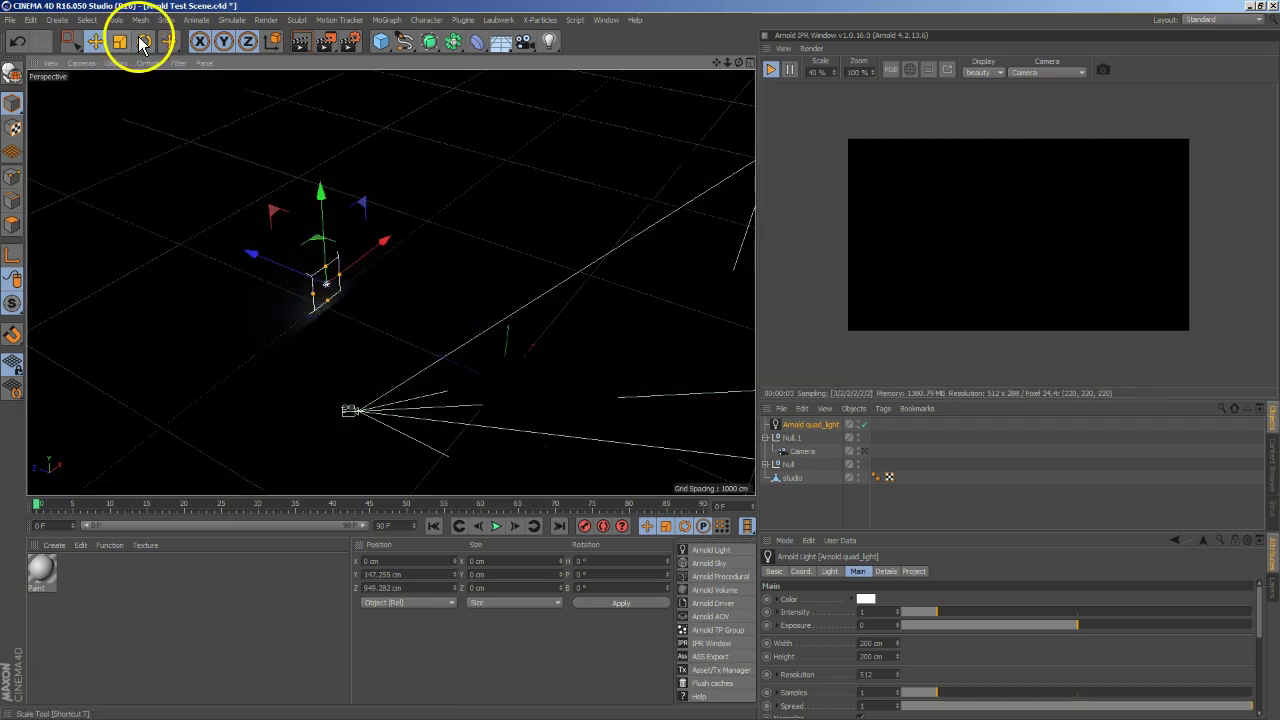
Rotate the quad light's heading and tilt, orbiting the view to see light and camera.
click(142, 42)
mouse_move(306, 320)
mouse_down()
mouse_move(487, 285)
mouse_move(423, 122)
mouse_up()
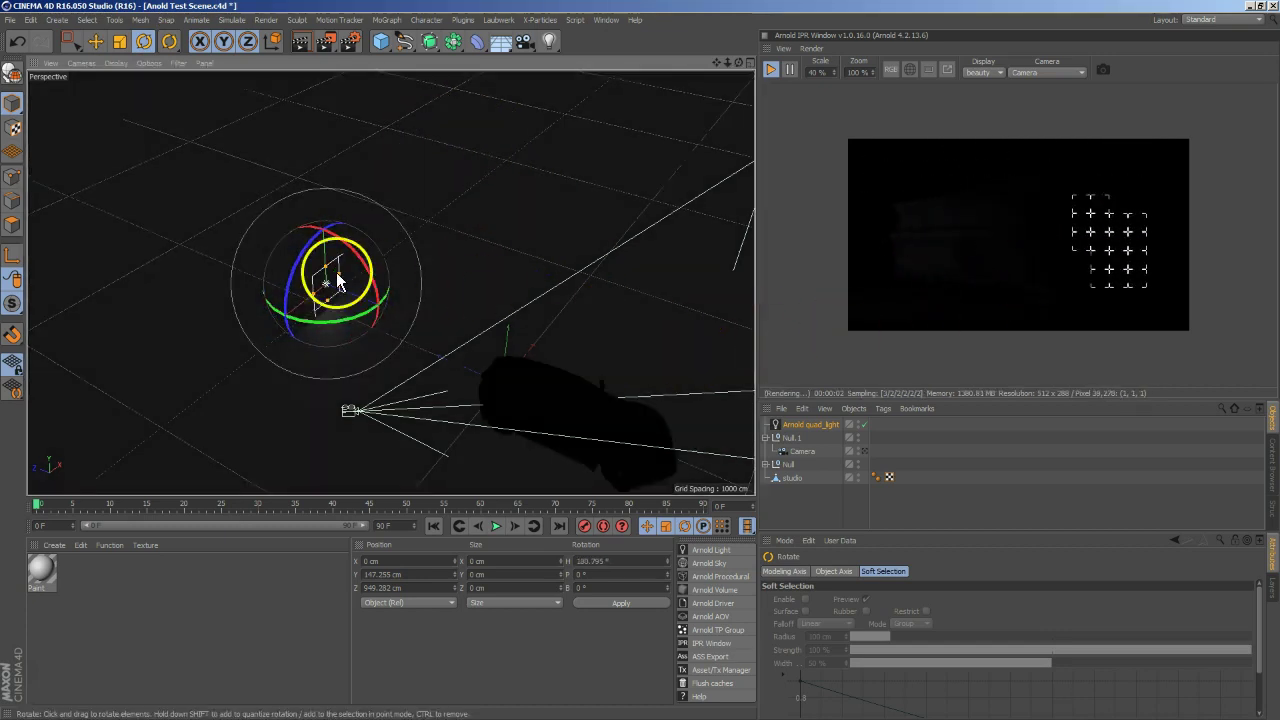
drag(337, 283, 251, 310)
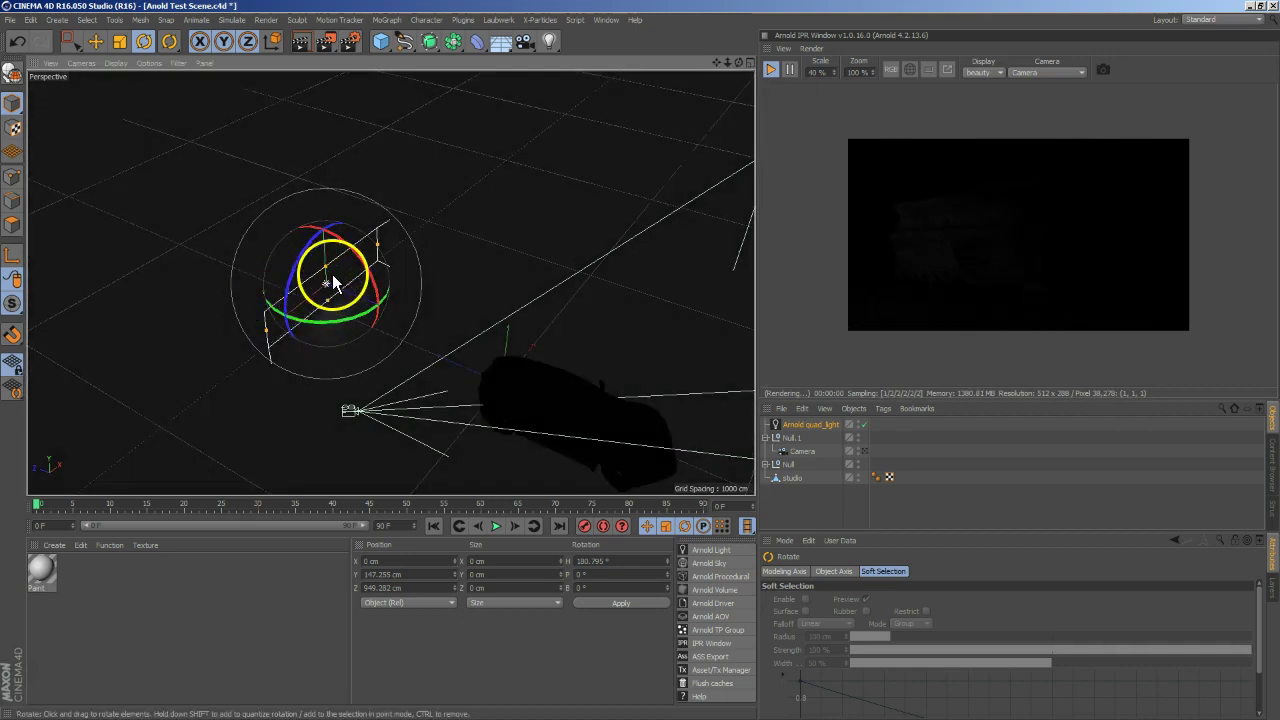
mouse_move(329, 279)
mouse_down()
mouse_move(323, 115)
mouse_move(453, 289)
mouse_up()
click(93, 45)
mouse_move(266, 214)
alt+mouse_down()
mouse_move(420, 306)
mouse_move(420, 272)
alt+mouse_up()
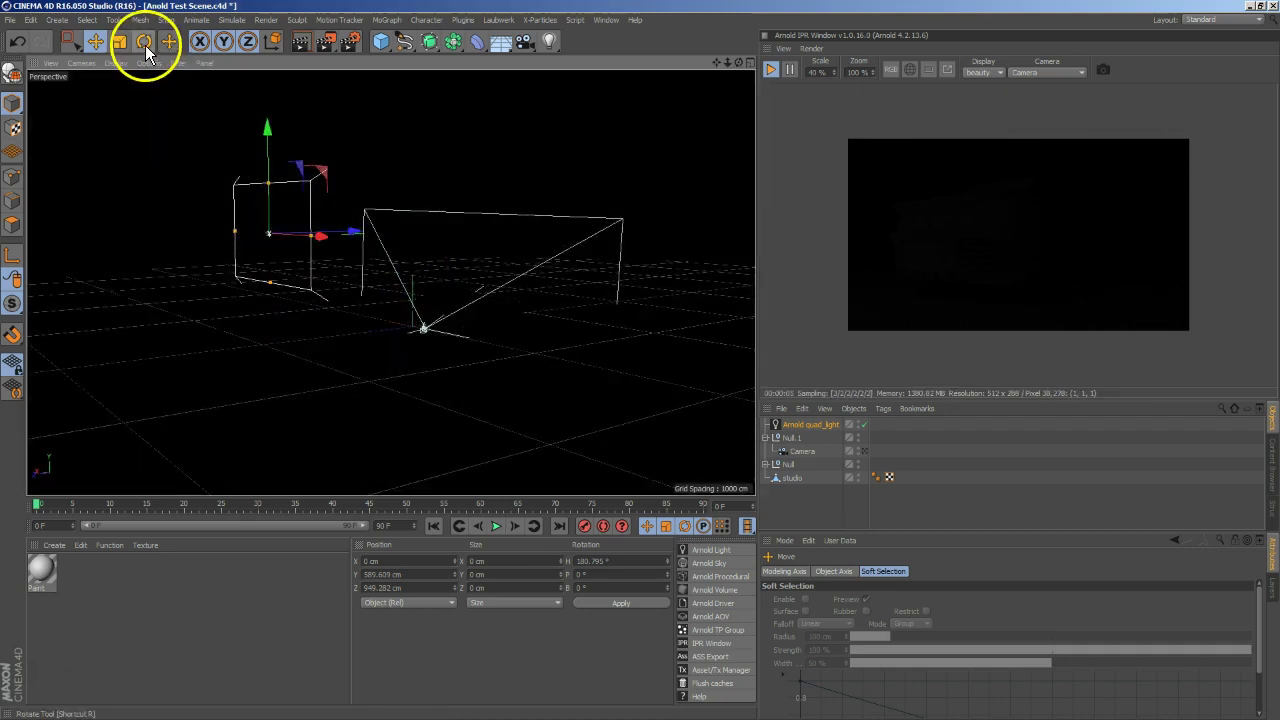
Tilt the light down, slide it out along X, and aim it at the car (H 146°, P -17.6°).
click(144, 42)
mouse_move(218, 210)
mouse_down()
mouse_move(225, 182)
mouse_move(595, 294)
mouse_move(526, 286)
mouse_move(380, 314)
mouse_move(246, 318)
mouse_move(443, 277)
mouse_move(394, 331)
mouse_move(351, 303)
mouse_up()
click(99, 42)
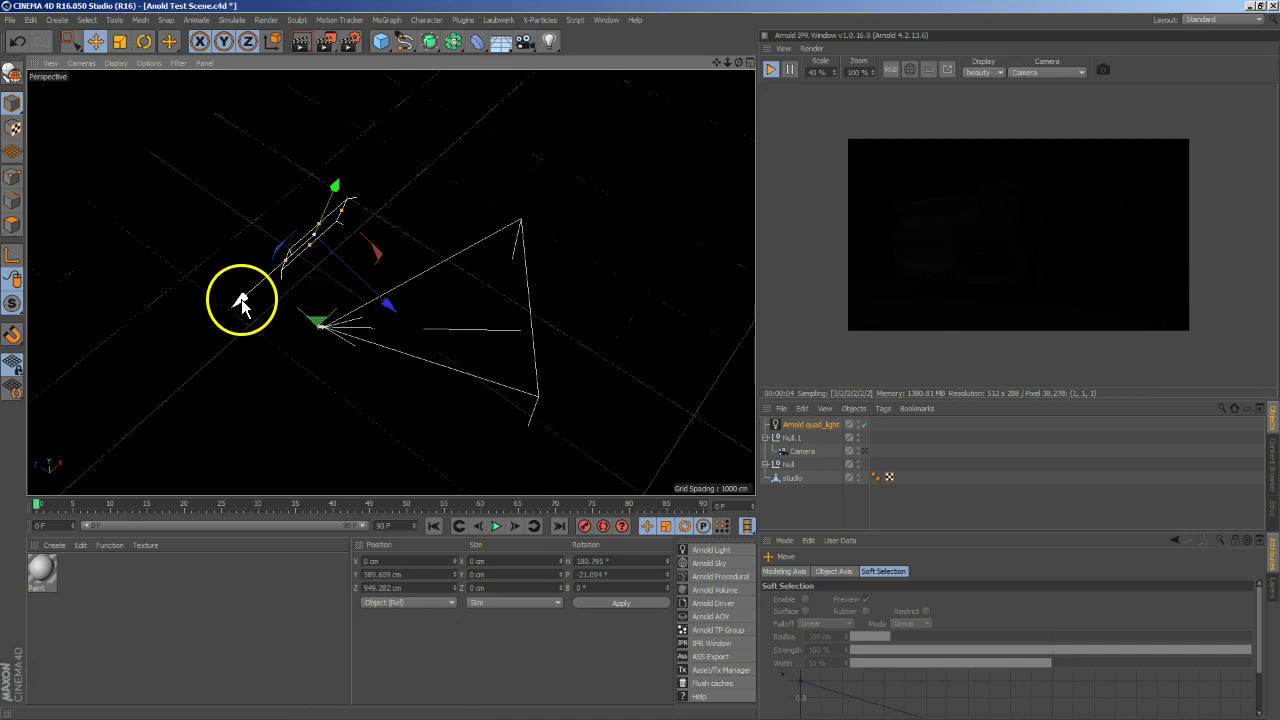
mouse_move(241, 299)
mouse_down()
mouse_move(222, 315)
mouse_move(313, 285)
mouse_move(340, 245)
mouse_up()
click(144, 41)
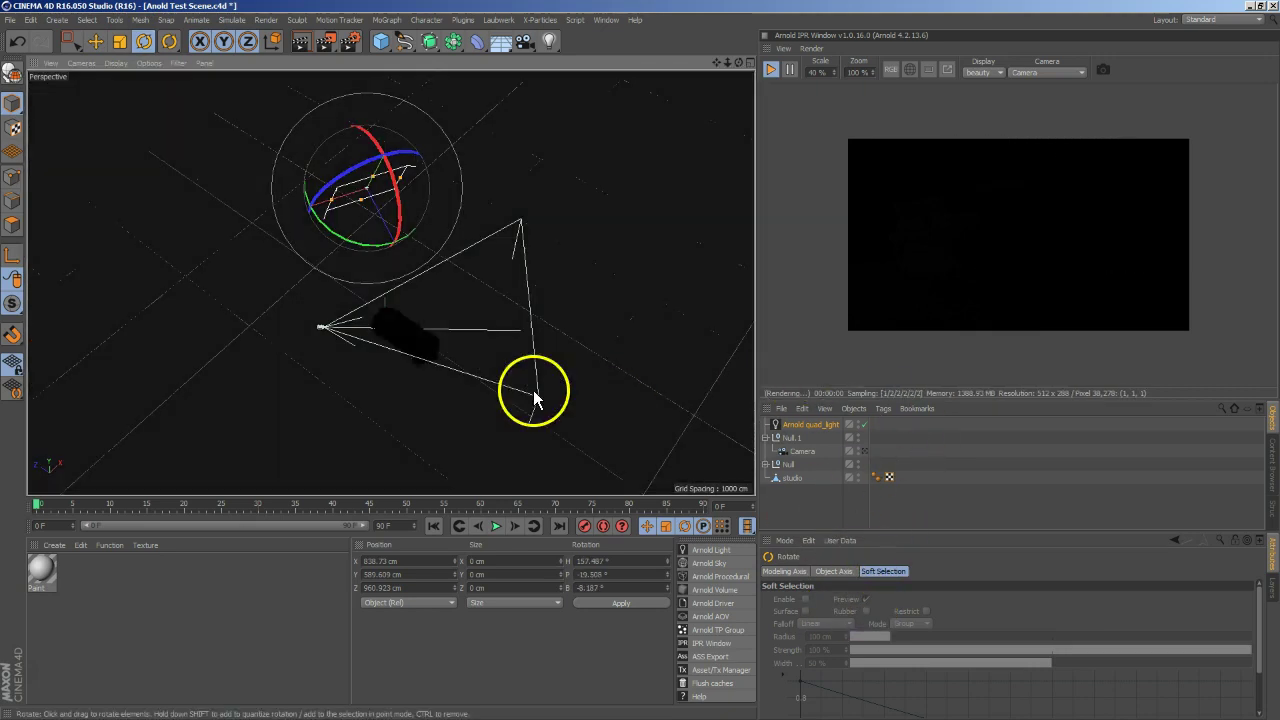
mouse_move(534, 391)
alt+mouse_down()
mouse_move(470, 330)
mouse_move(685, 281)
mouse_move(380, 370)
mouse_move(450, 323)
mouse_move(380, 288)
alt+mouse_up()
Through the scene camera, raise the quad light's intensity from 1 to 2.66 and enlarge its settings panel.
click(866, 451)
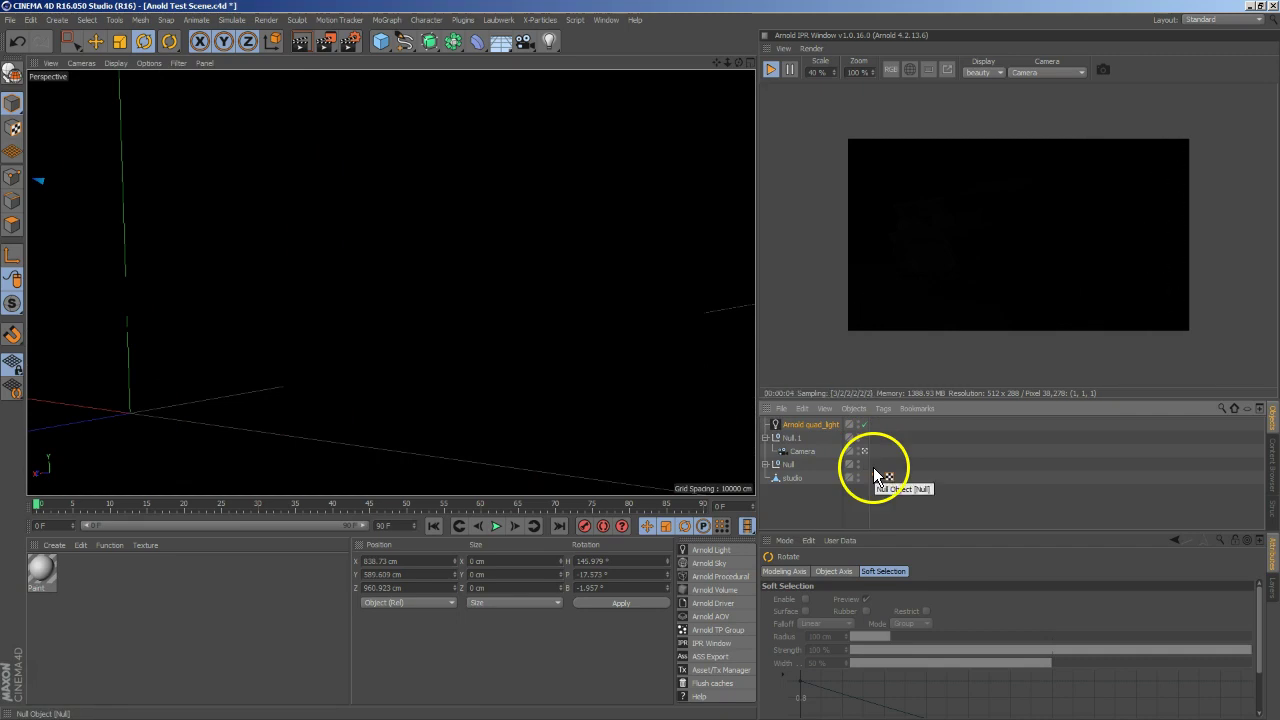
click(806, 426)
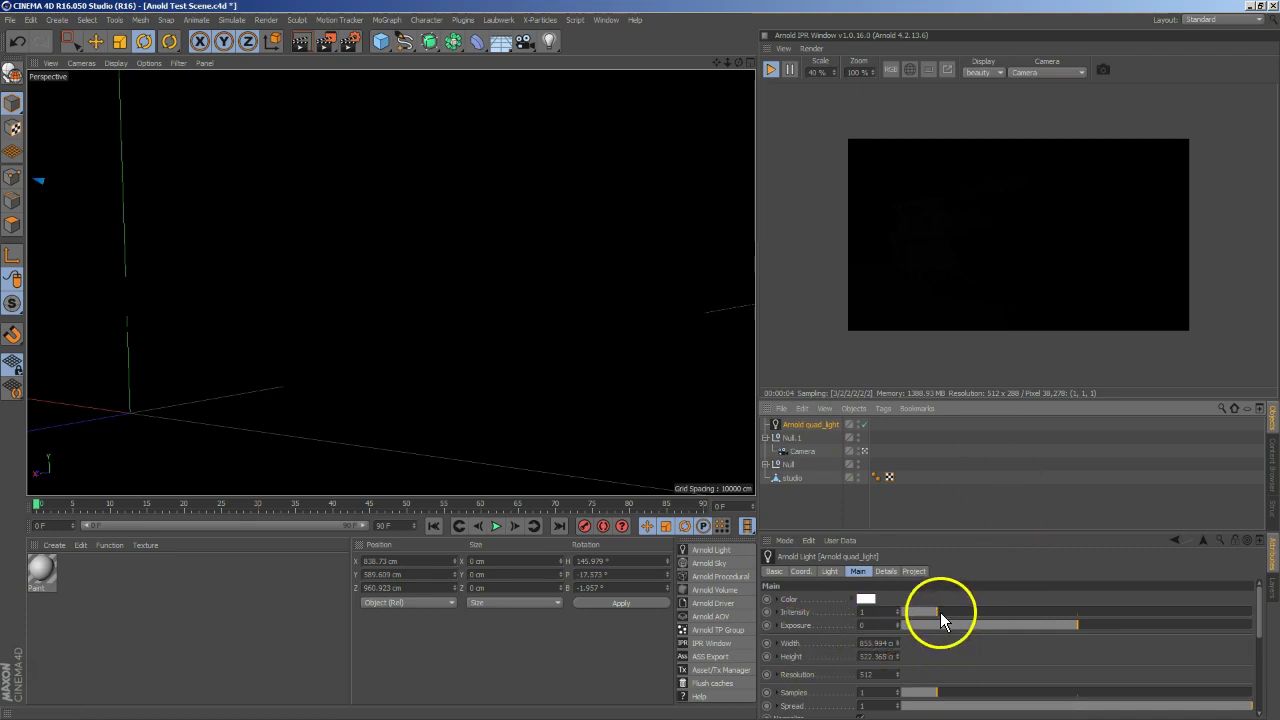
drag(945, 610, 1015, 606)
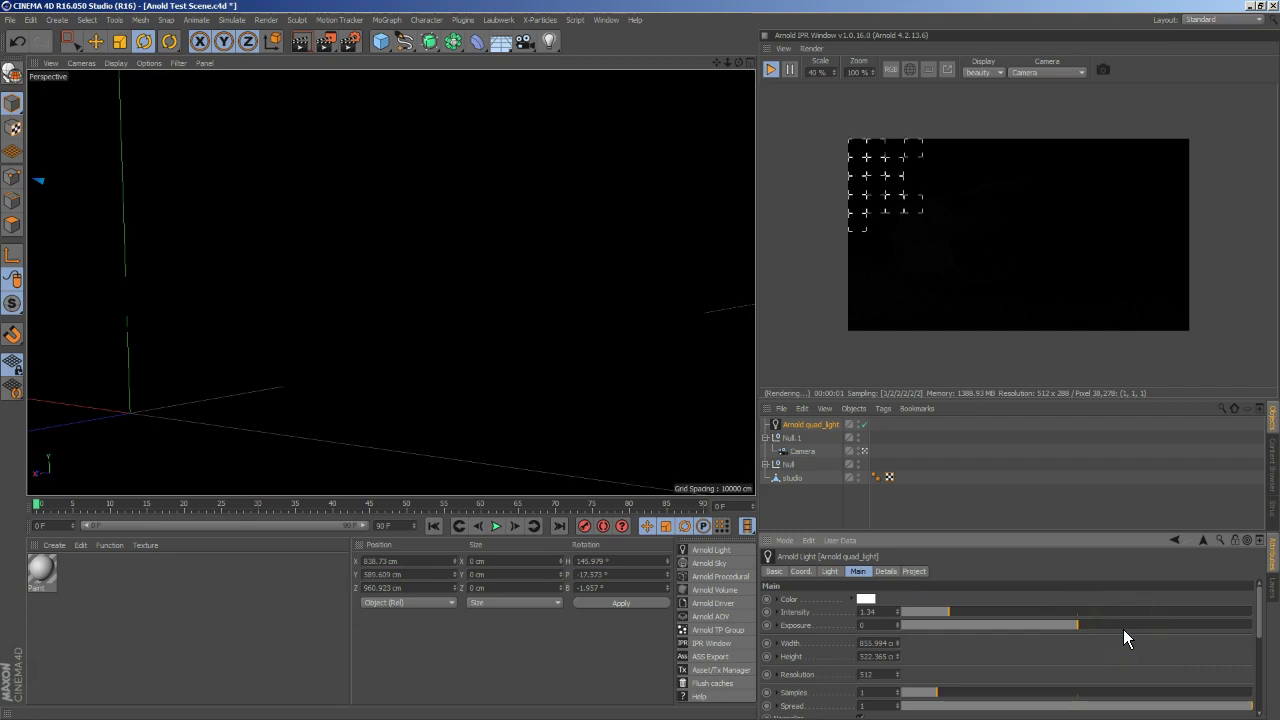
click(945, 606)
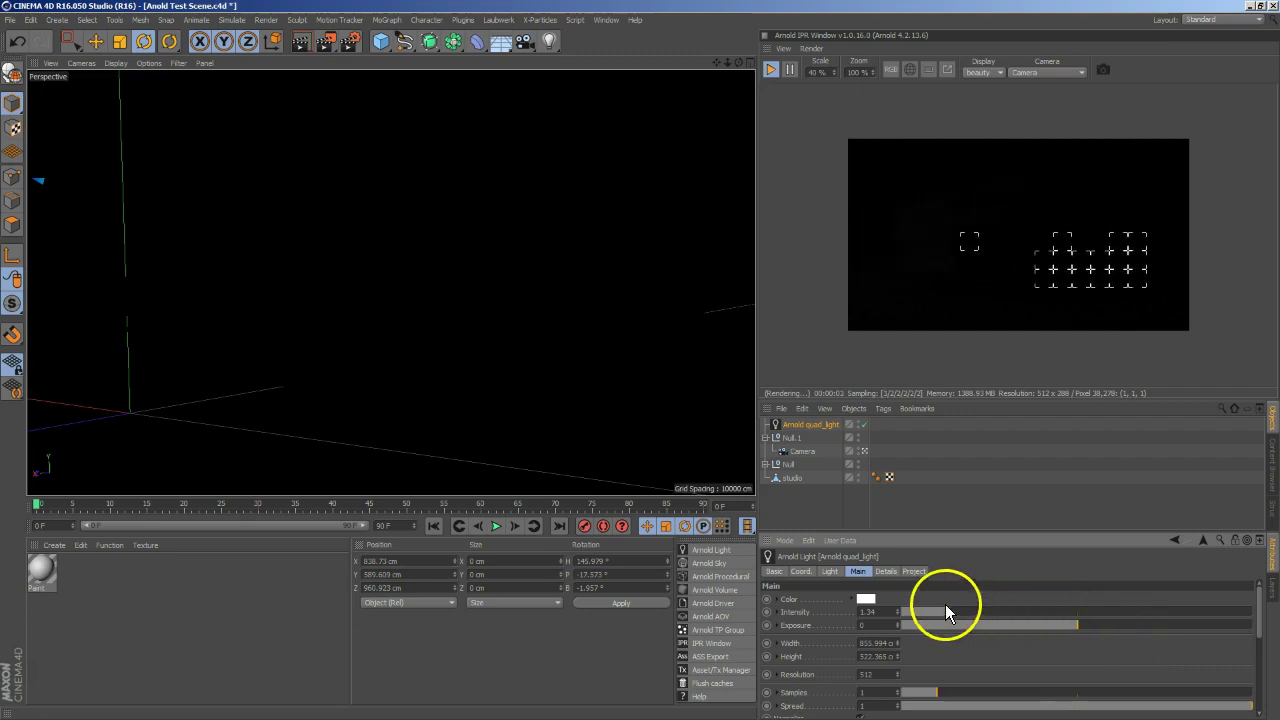
click(995, 612)
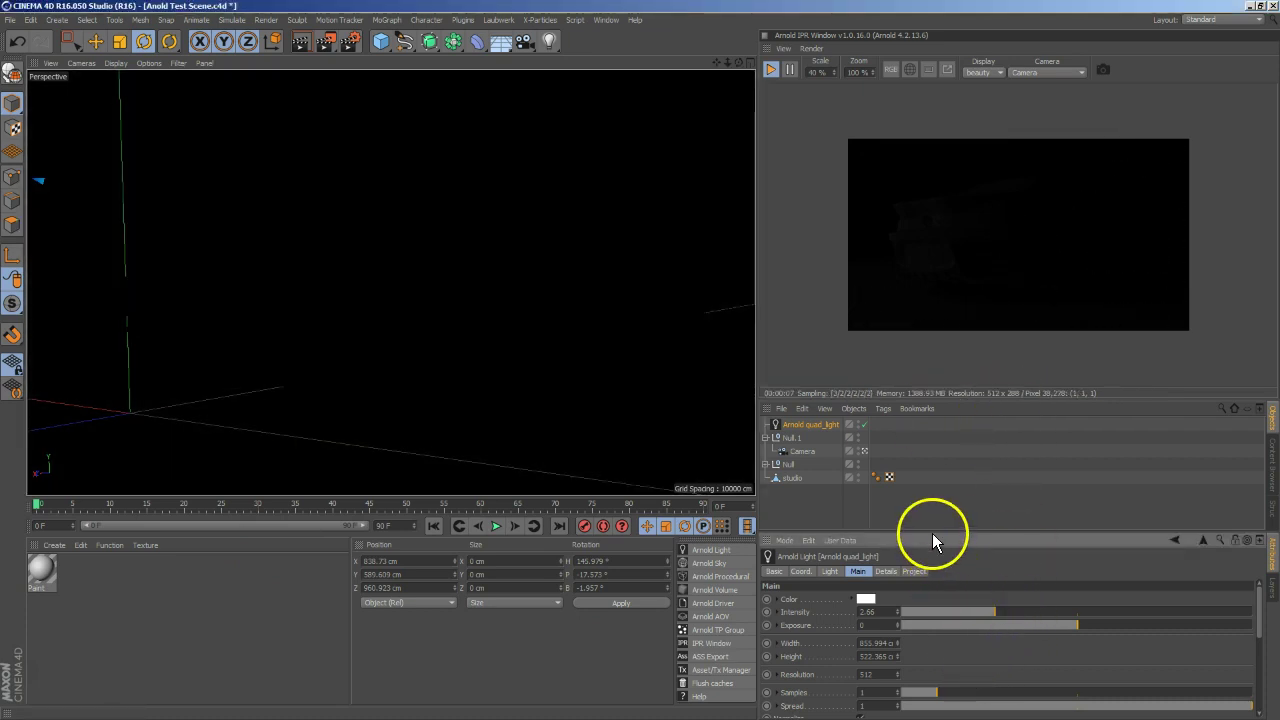
mouse_move(932, 533)
mouse_down()
mouse_move(940, 377)
mouse_move(941, 397)
mouse_up()
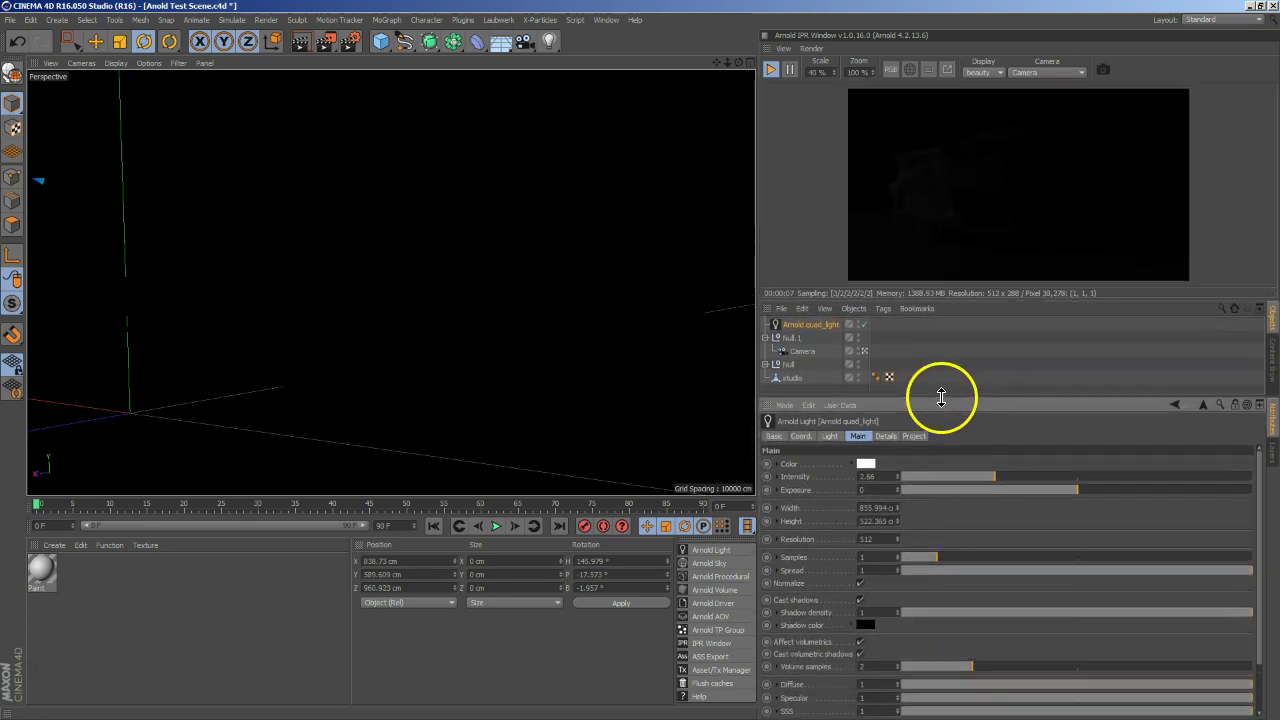
Try quad light exposure values of 1 and then 4.
click(897, 487)
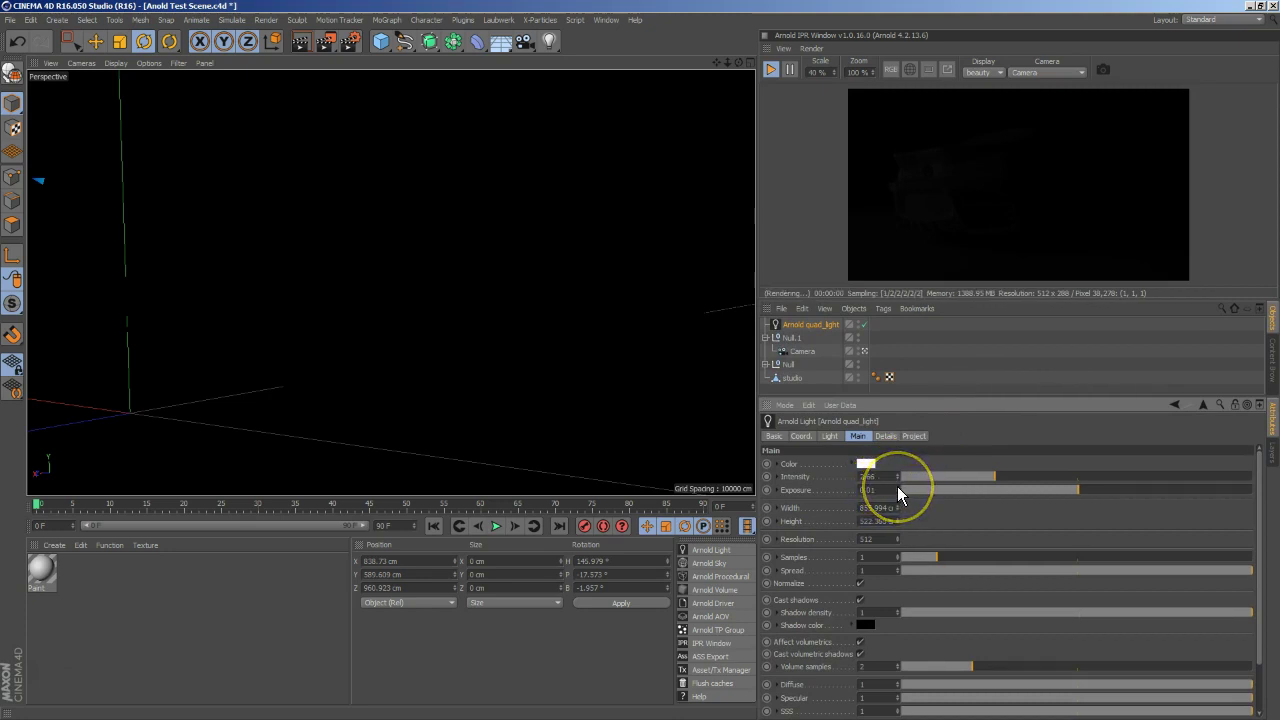
drag(897, 487, 831, 495)
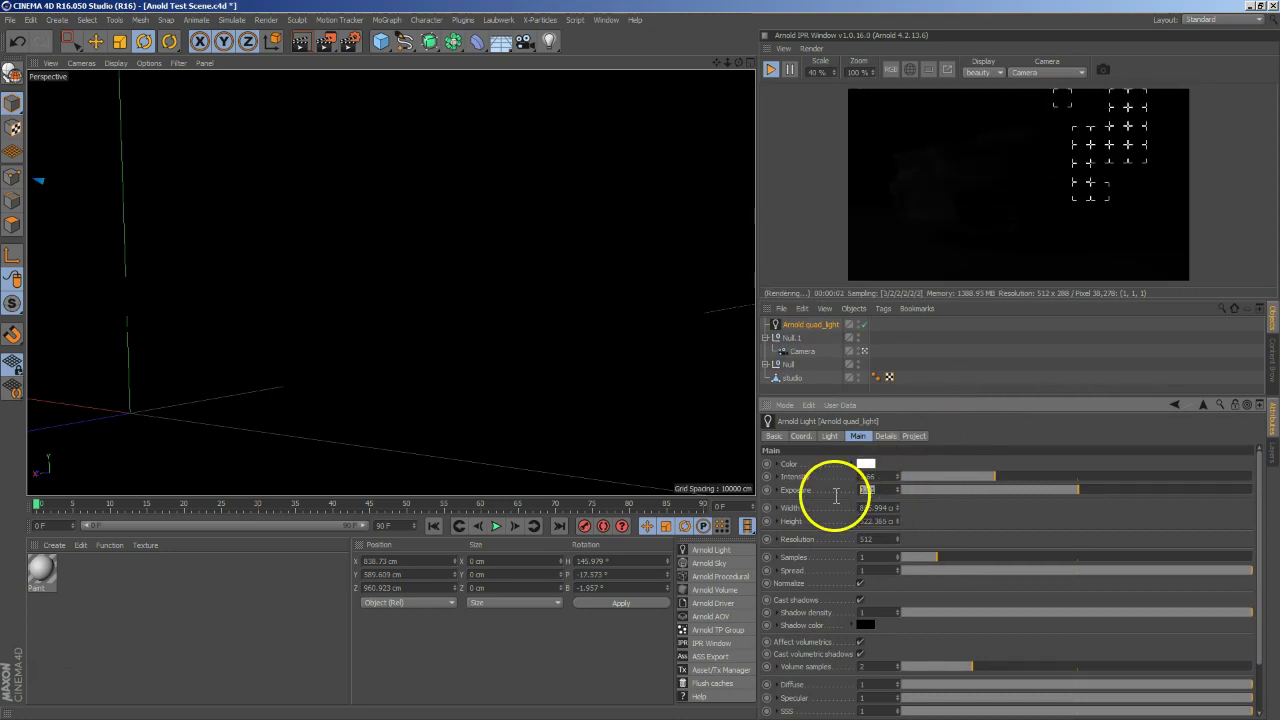
text(1)
key(Return)
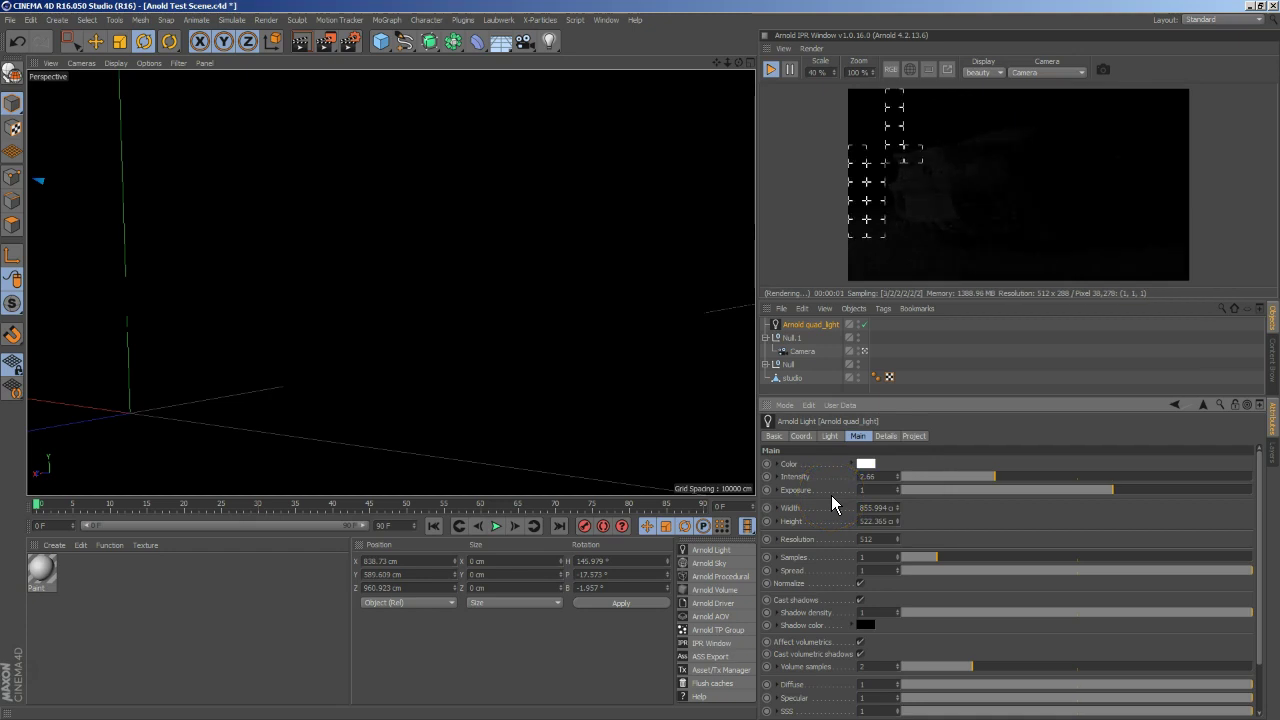
drag(954, 345, 923, 208)
drag(1106, 205, 1087, 220)
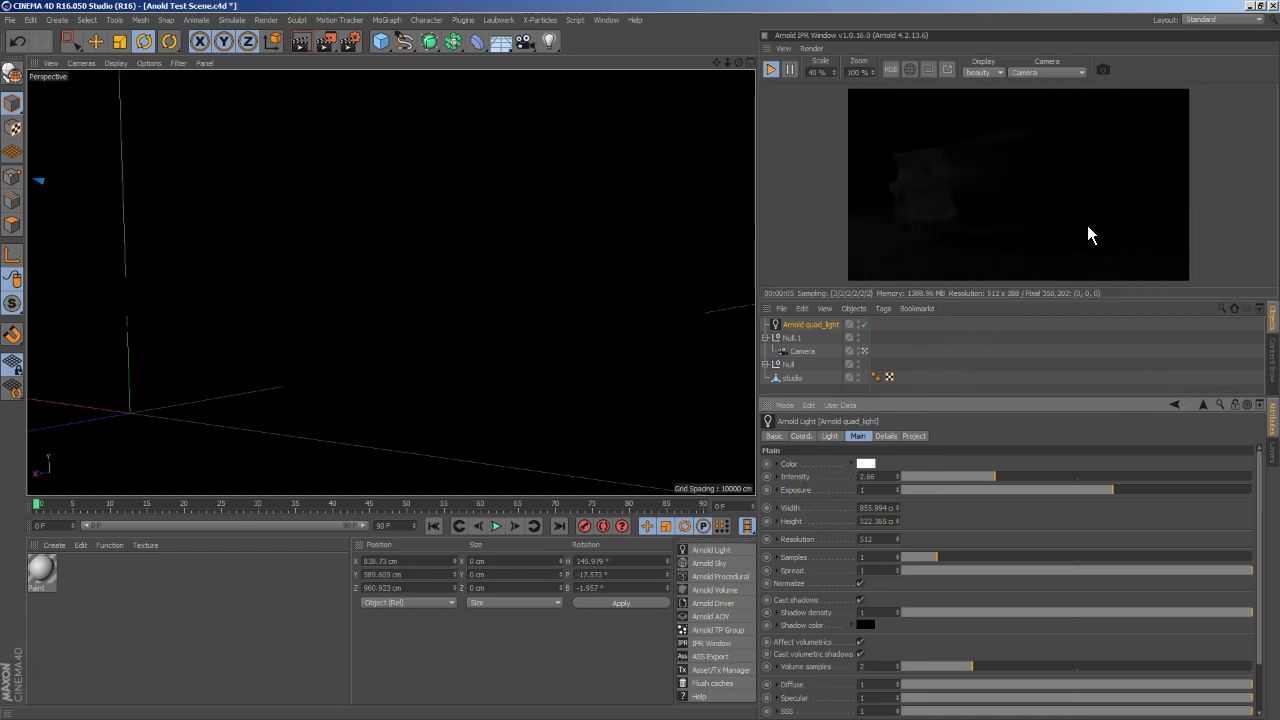
double_click(877, 490)
text(4)
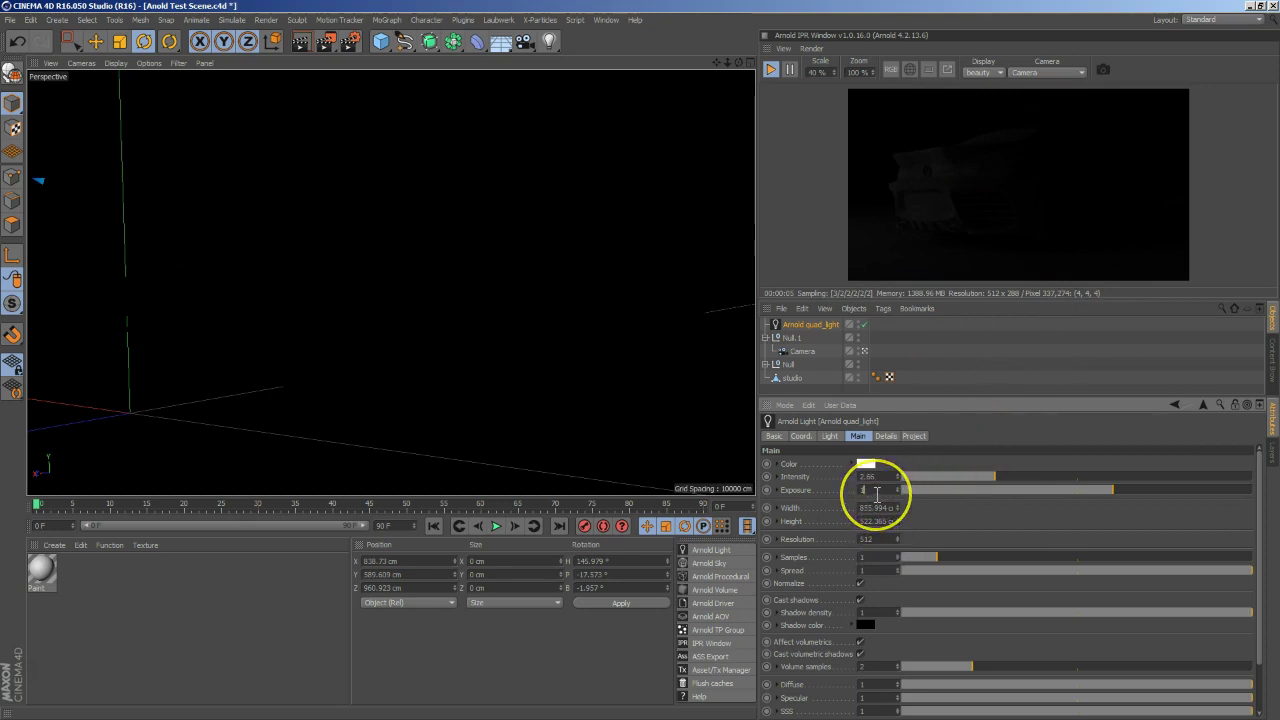
key(Return)
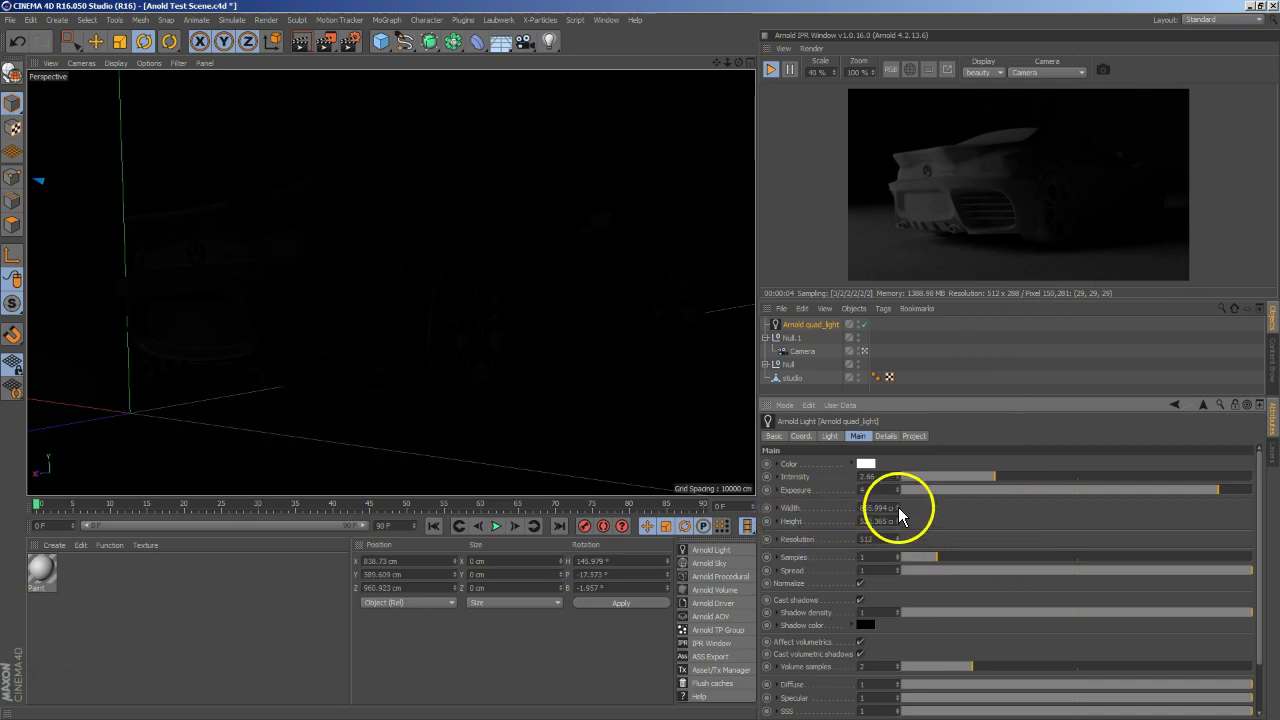
Resize the light to about 624 × 346 cm and set its exposure to 5.
mouse_move(899, 510)
mouse_down()
mouse_move(981, 508)
mouse_move(1006, 477)
mouse_move(1132, 477)
mouse_move(1062, 490)
mouse_up()
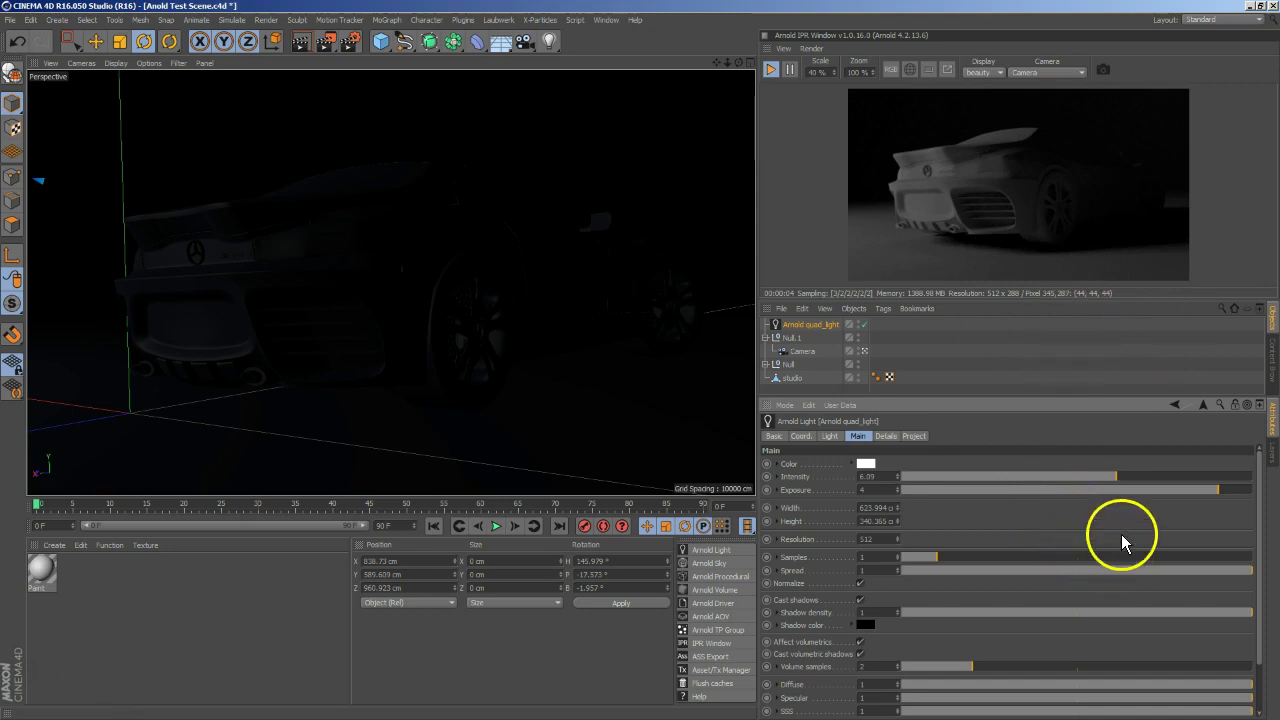
click(896, 487)
text(5)
key(Return)
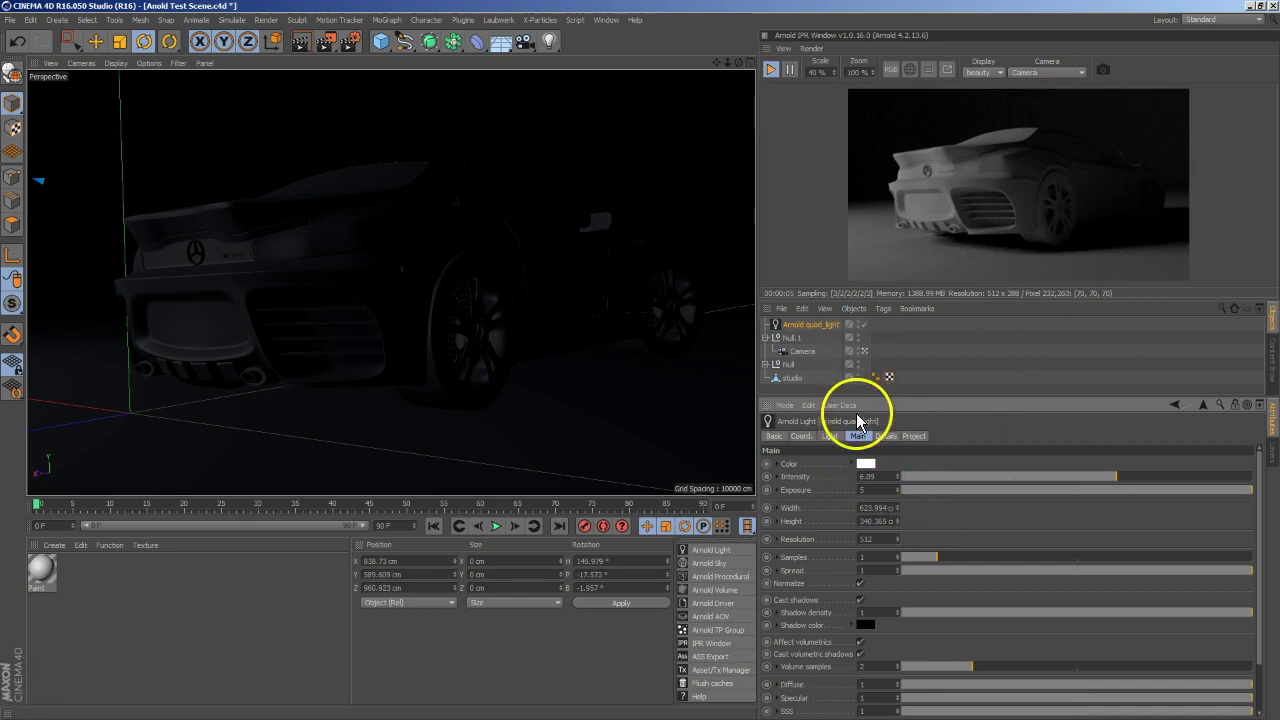
Try the disk and mesh light types, then set the light back to quad.
click(829, 437)
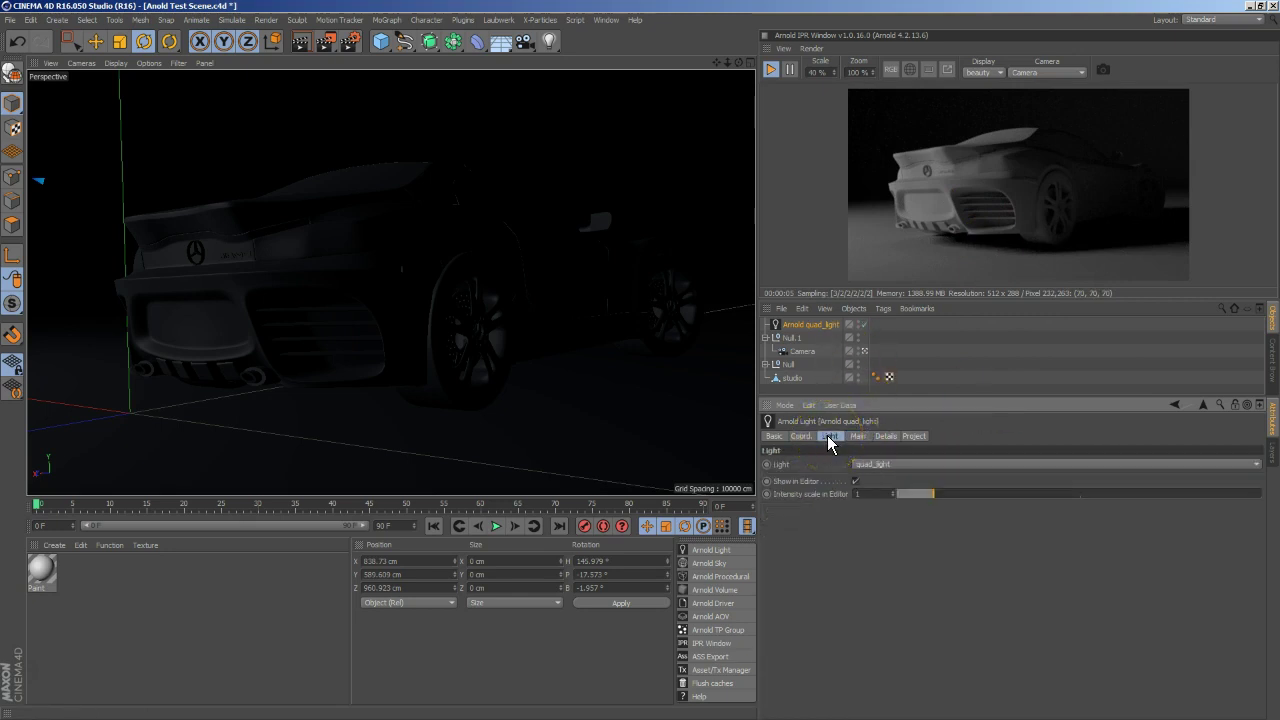
click(881, 466)
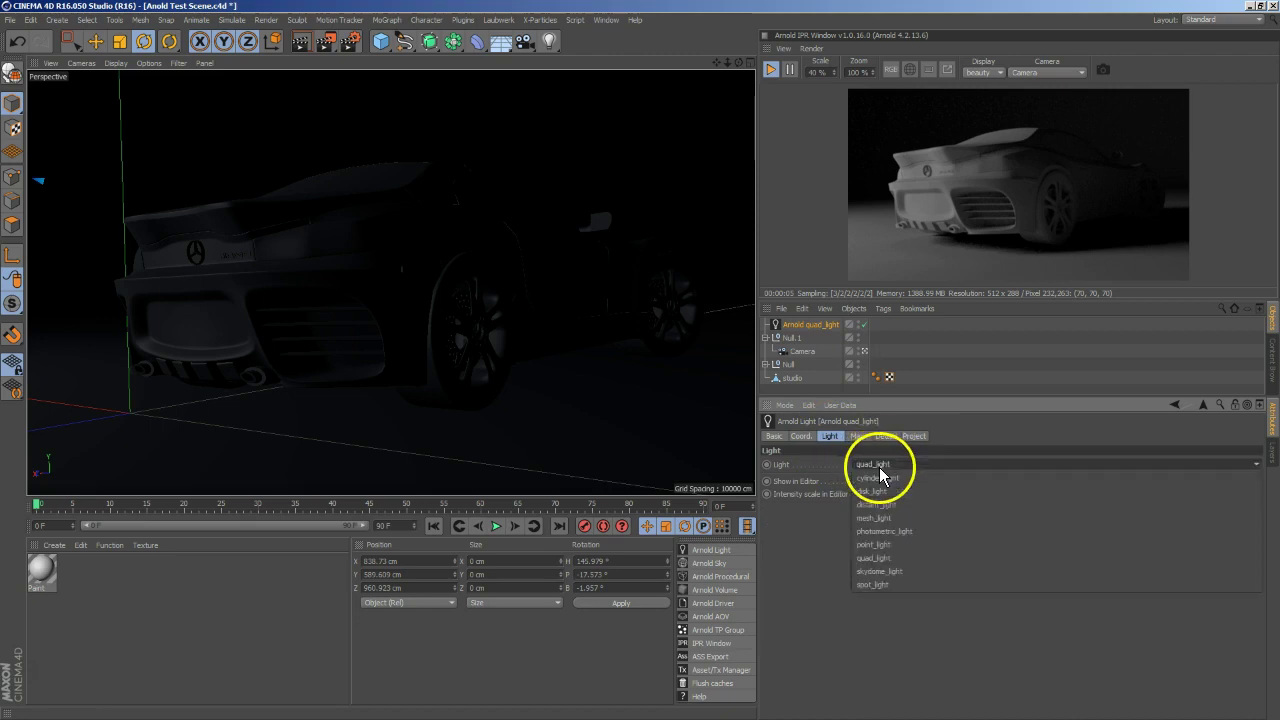
click(876, 489)
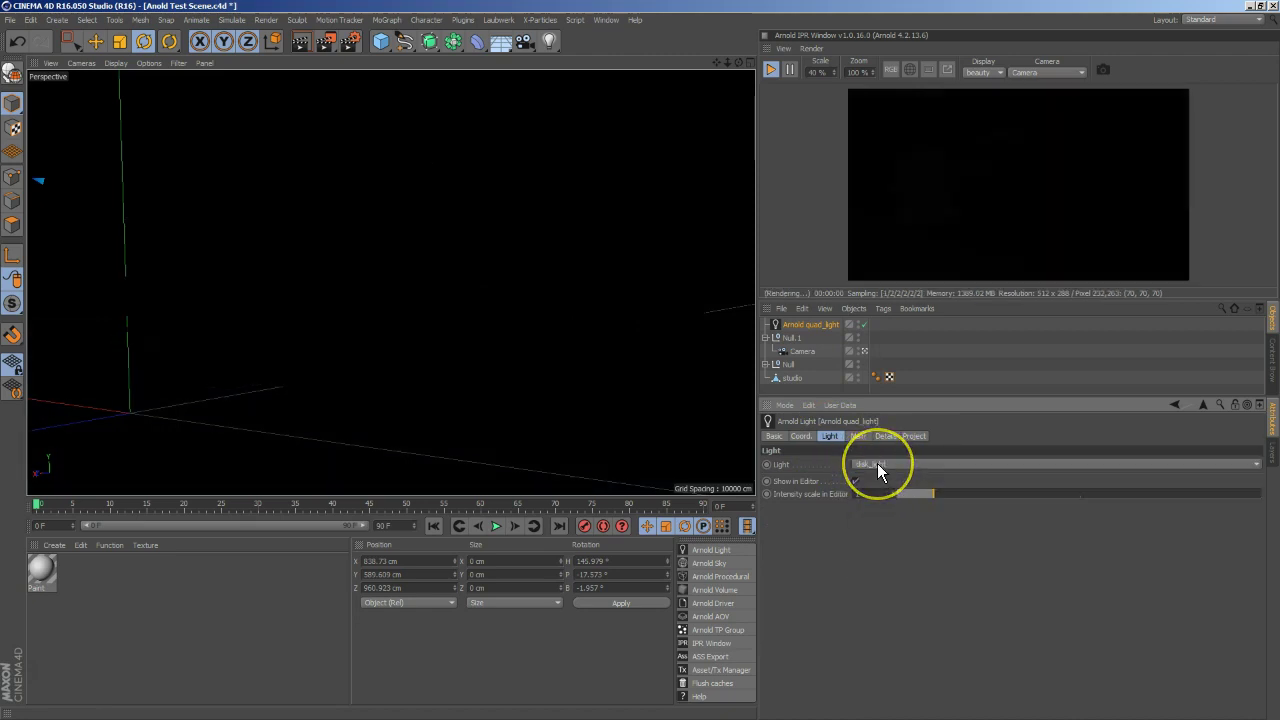
click(877, 463)
click(871, 488)
click(885, 459)
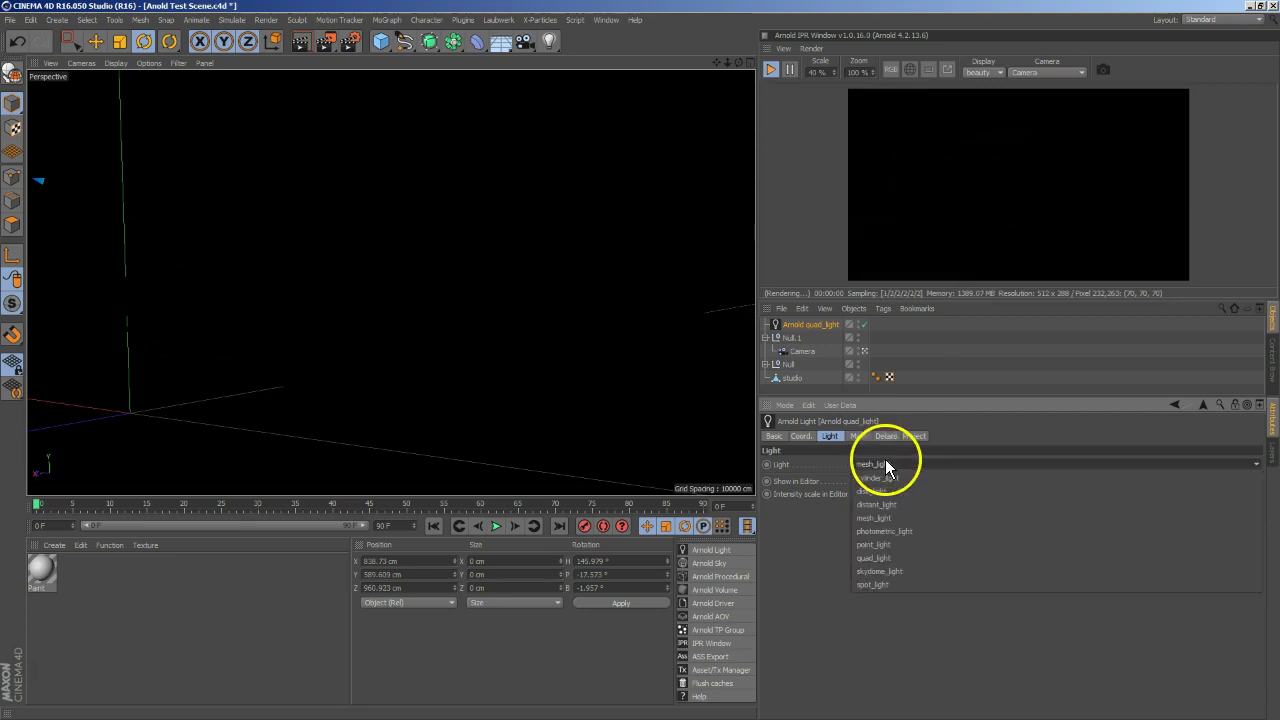
click(881, 559)
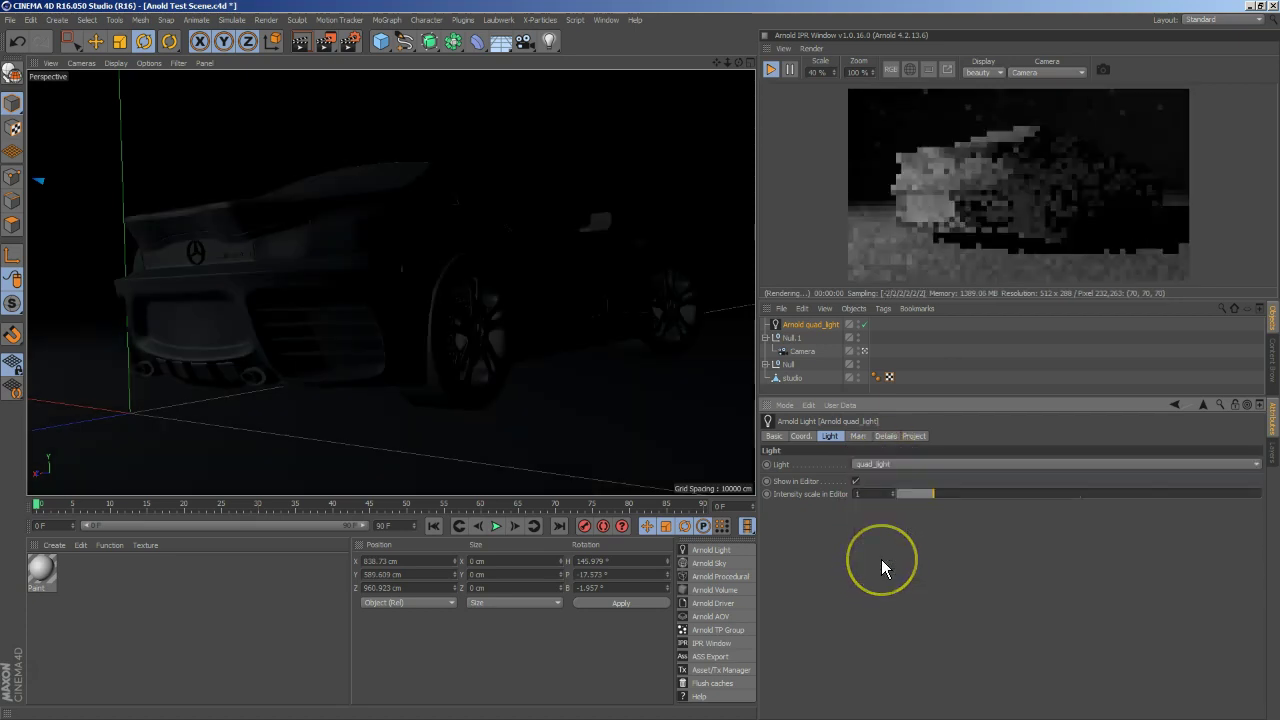
Set the quad light's colour to pale blue (RGB 199, 224, 241).
click(857, 437)
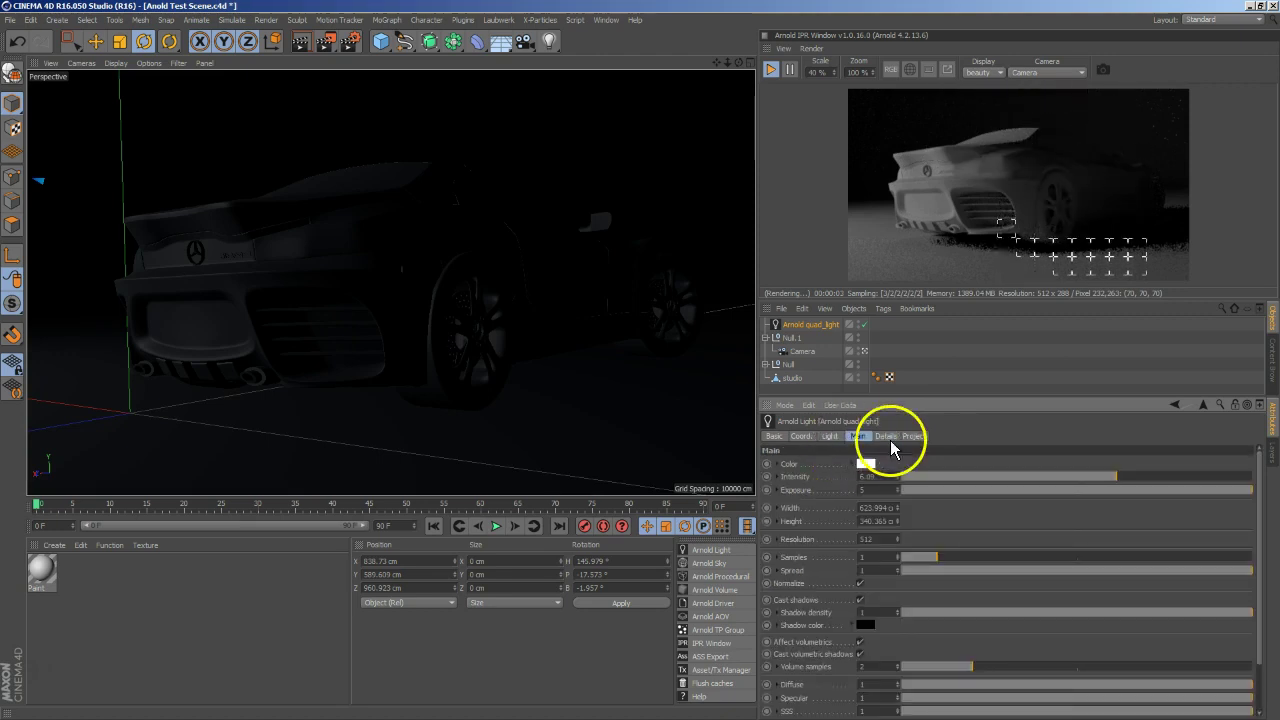
click(865, 463)
click(803, 425)
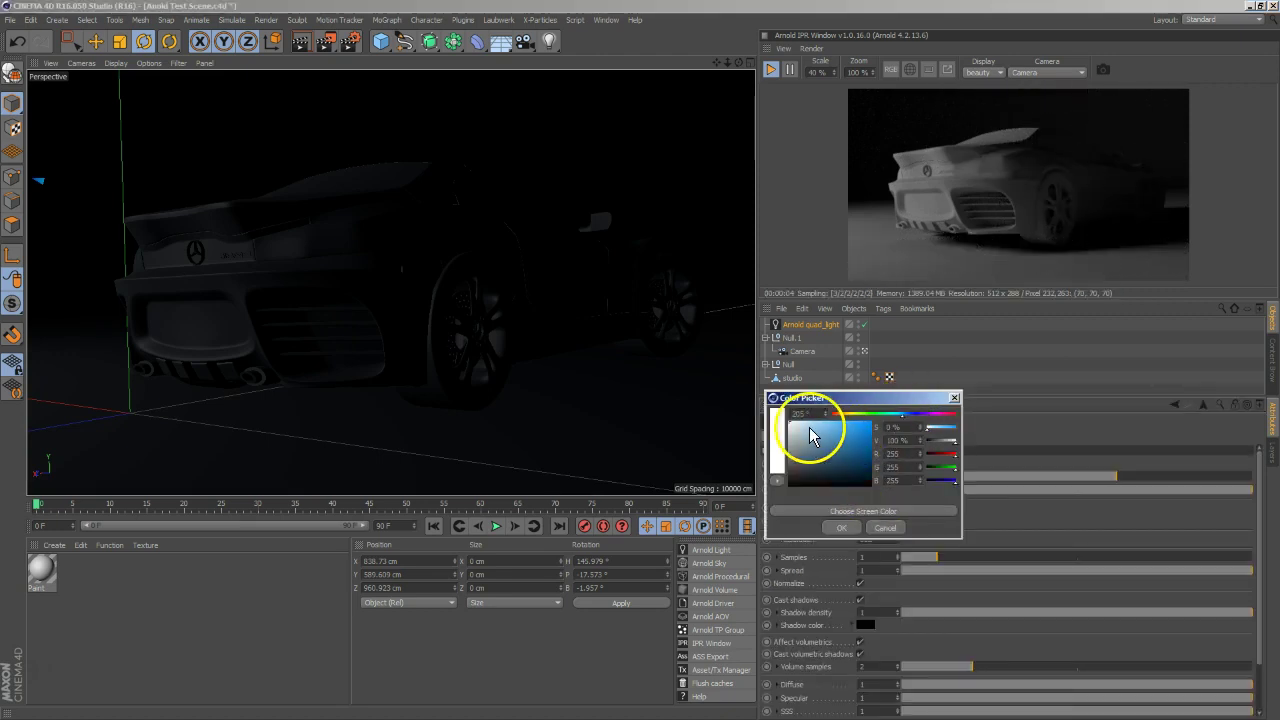
click(843, 529)
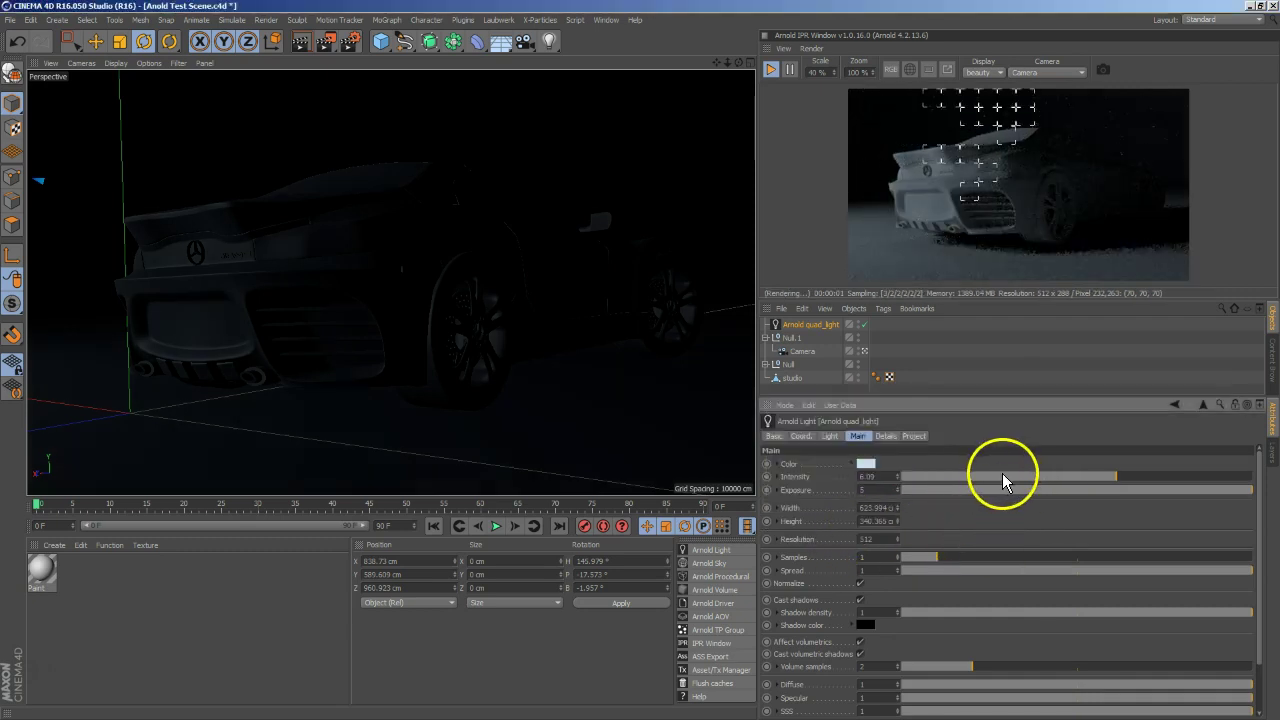
click(801, 436)
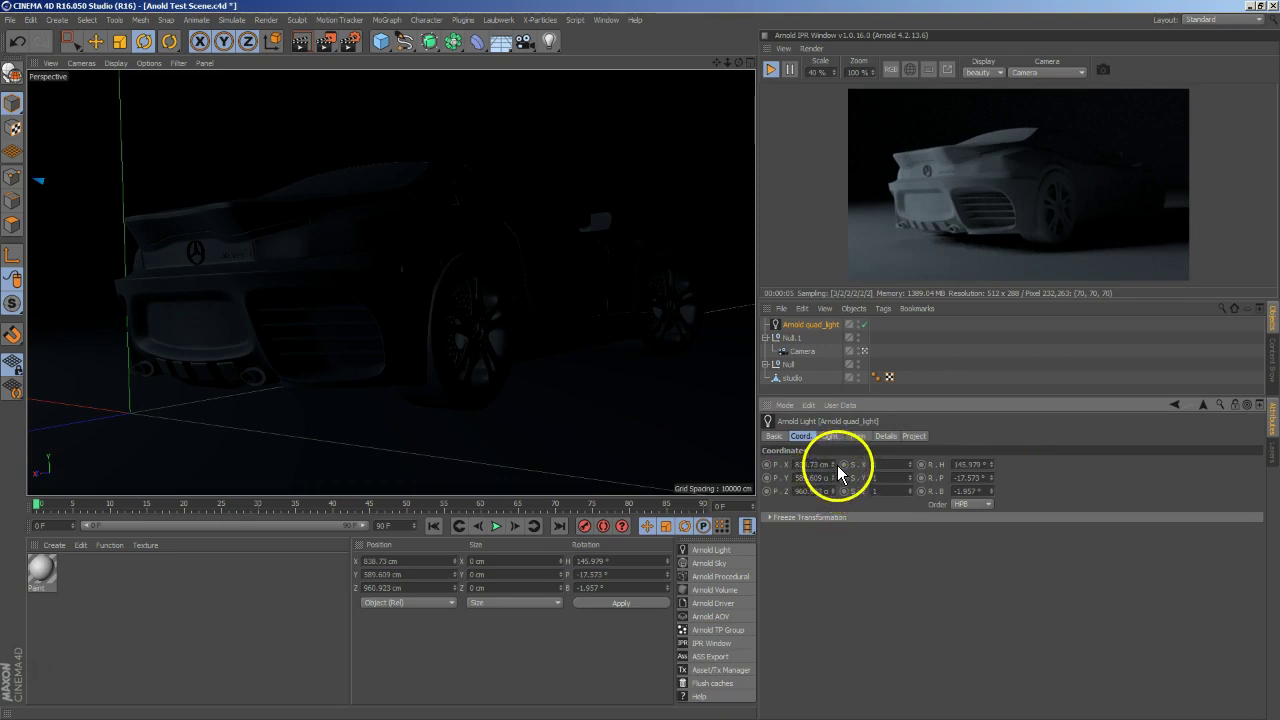
Move the quad light to X -64.27 cm and Z 651.923 cm.
drag(832, 463, 833, 465)
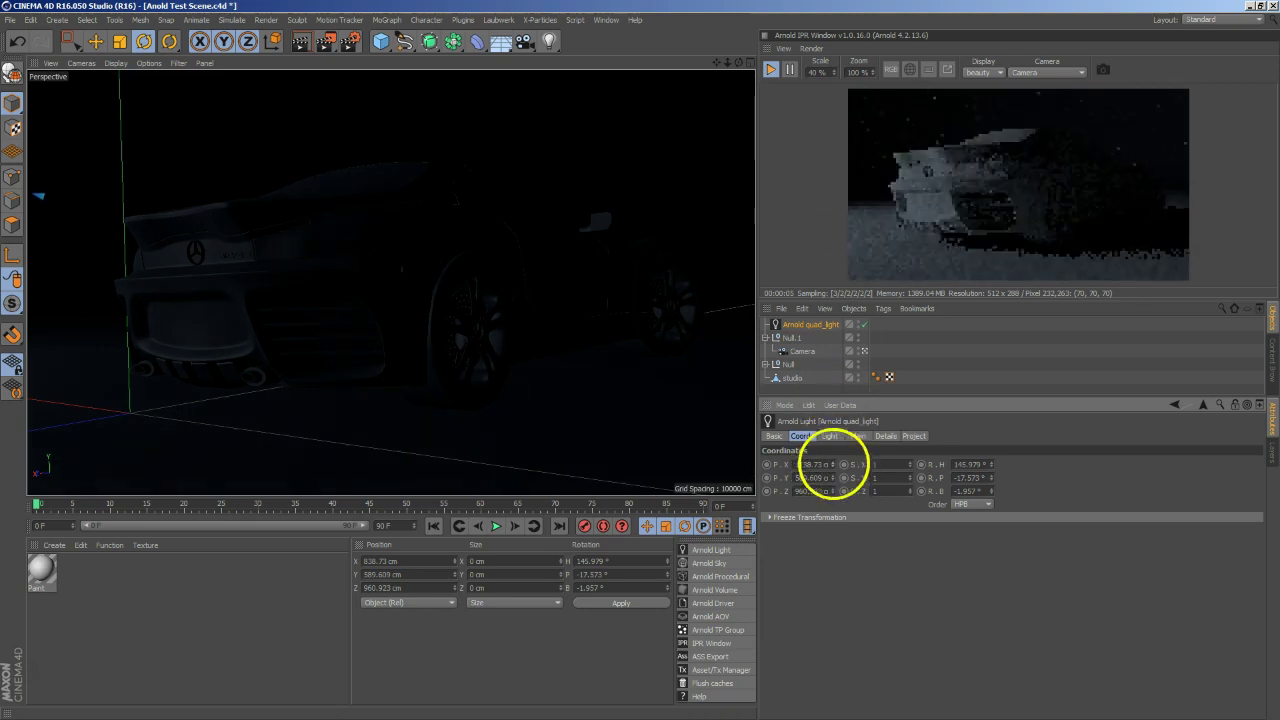
mouse_move(832, 463)
mouse_down()
mouse_move(1003, 705)
mouse_move(829, 466)
mouse_up()
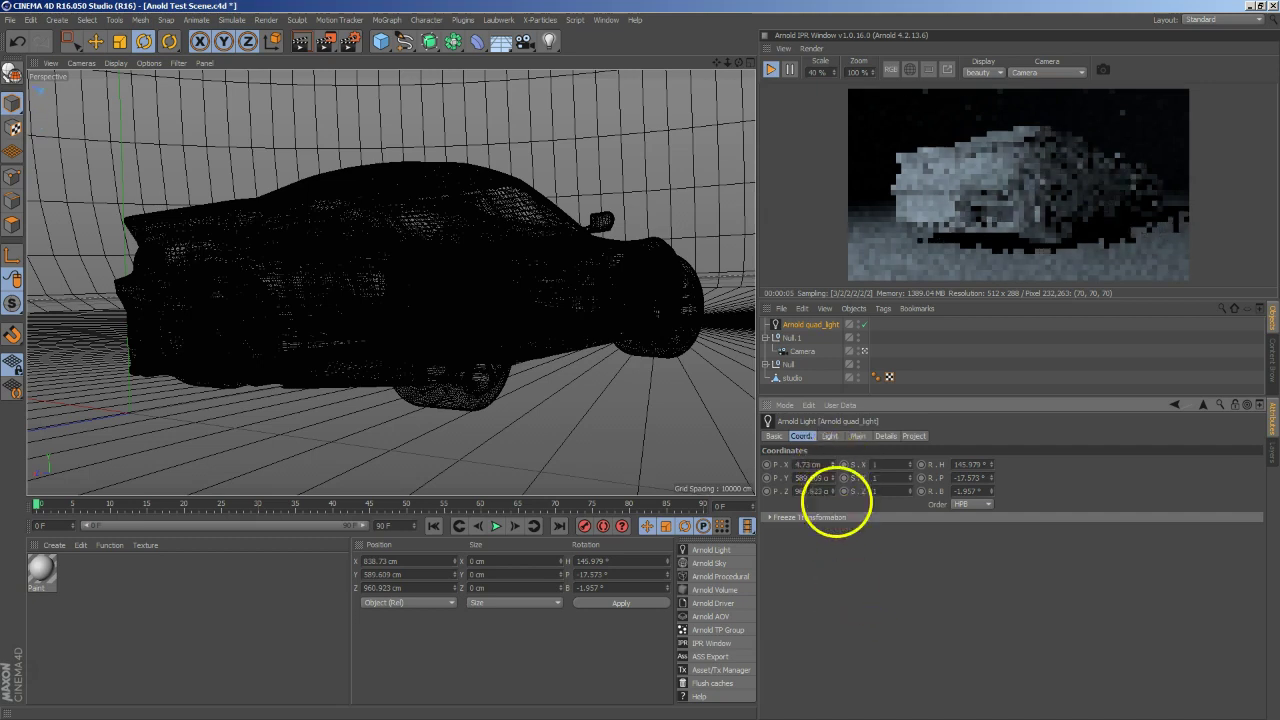
drag(846, 543, 854, 574)
mouse_move(833, 463)
mouse_down()
mouse_move(897, 683)
mouse_move(1177, 694)
mouse_up()
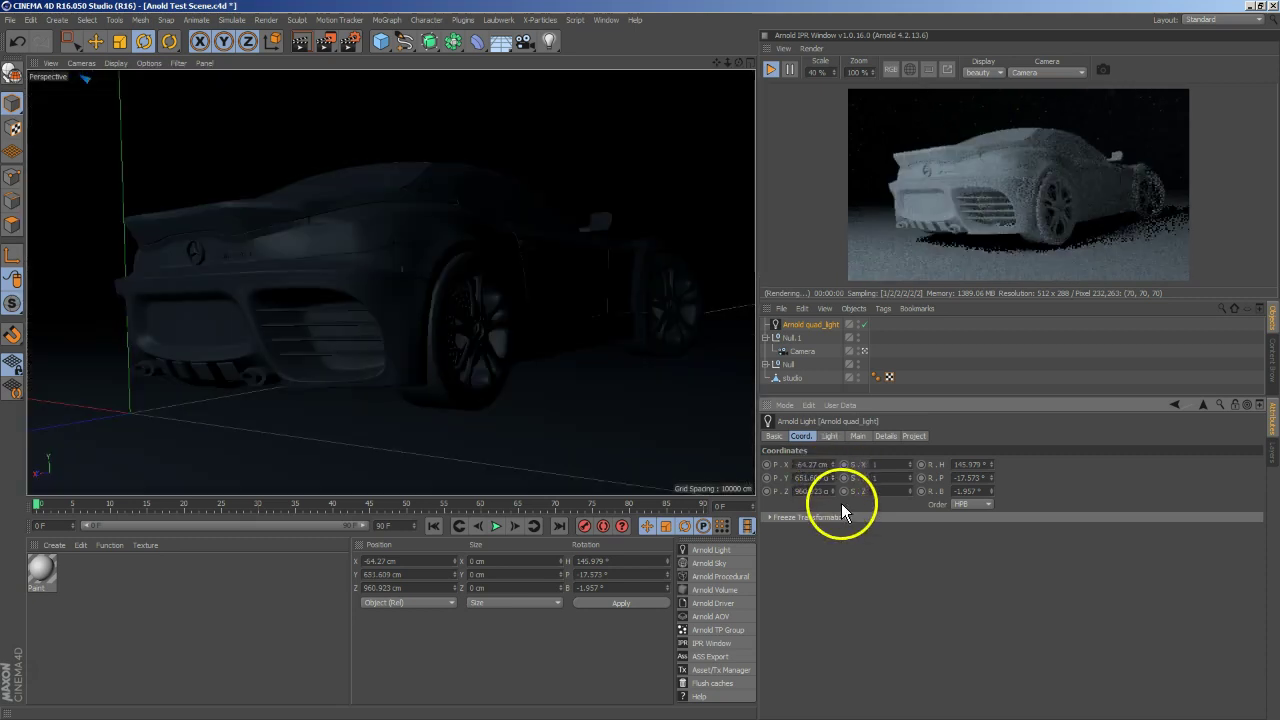
mouse_move(831, 490)
mouse_down()
mouse_move(823, 443)
mouse_move(880, 634)
mouse_move(834, 509)
mouse_move(811, 380)
mouse_move(834, 491)
mouse_move(1066, 408)
mouse_move(834, 471)
mouse_up()
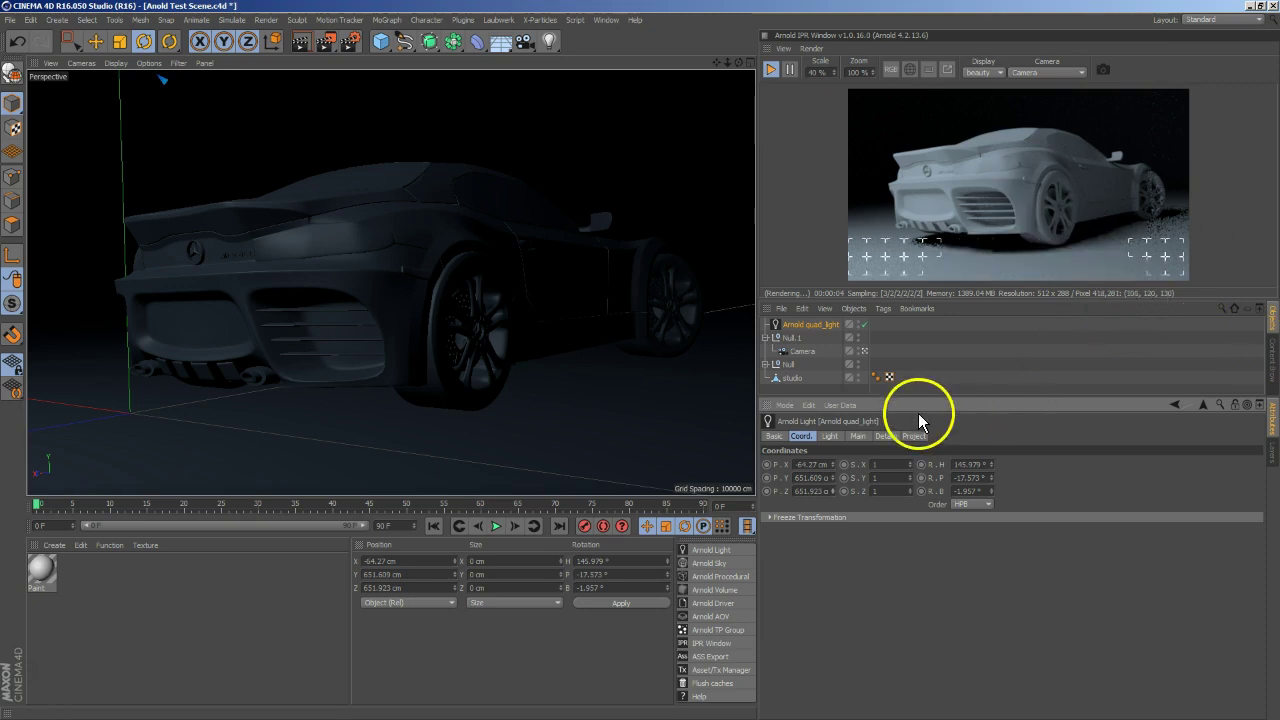
Raise the quad light's samples to 4.
click(829, 437)
click(858, 437)
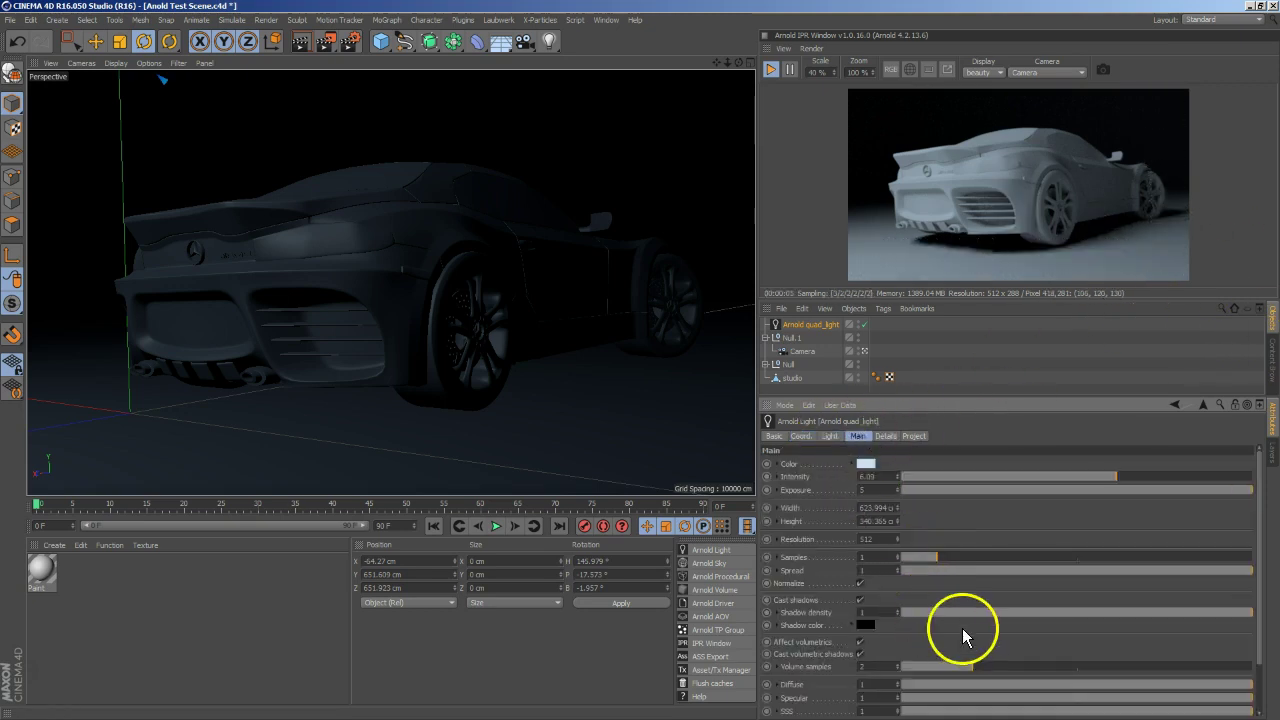
scroll(960, 630, down, 1)
drag(895, 545, 895, 545)
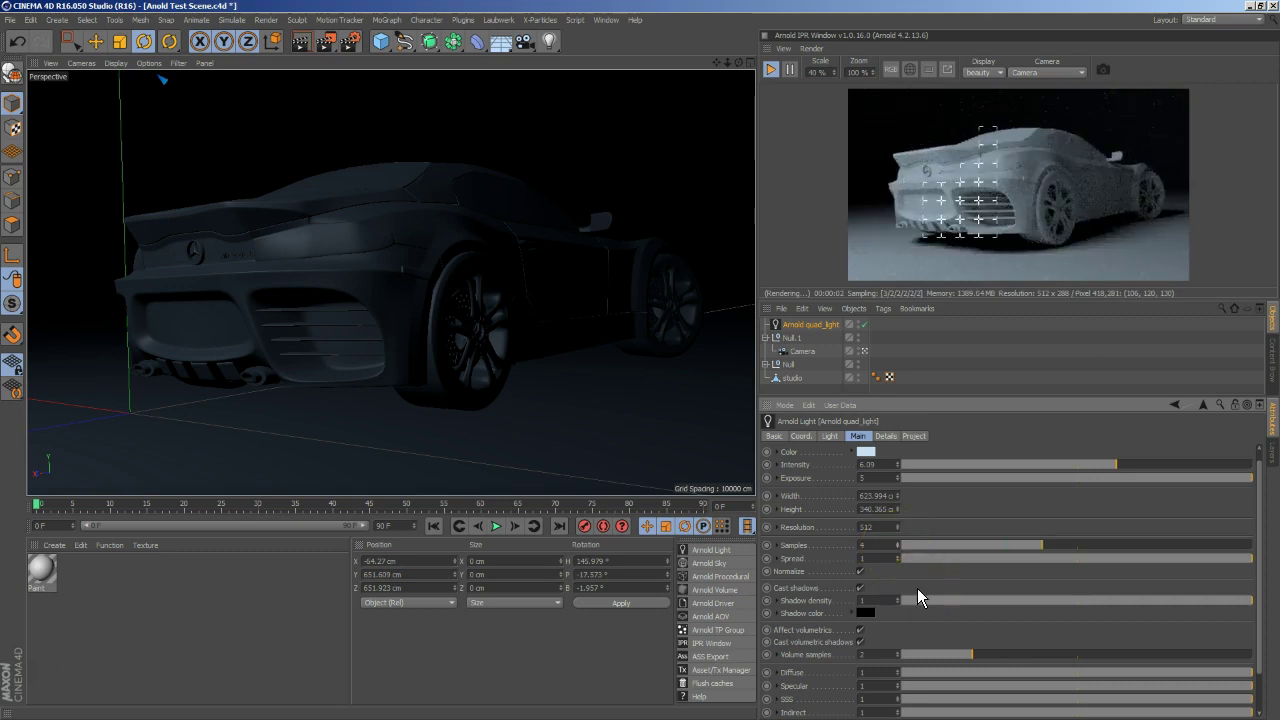
mouse_move(959, 569)
mouse_down()
mouse_move(995, 293)
mouse_move(1037, 240)
mouse_move(1085, 244)
mouse_move(954, 266)
mouse_up()
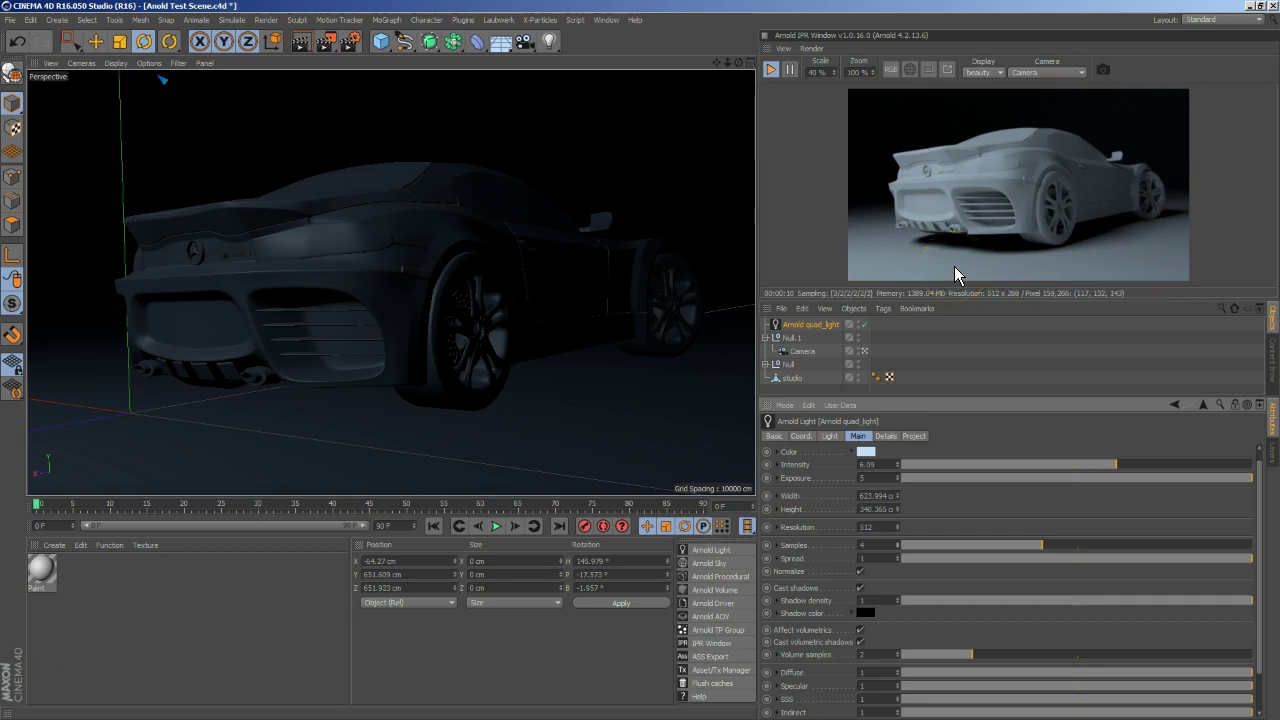
Set the quad light's intensity to 12.
click(884, 467)
drag(884, 467, 841, 468)
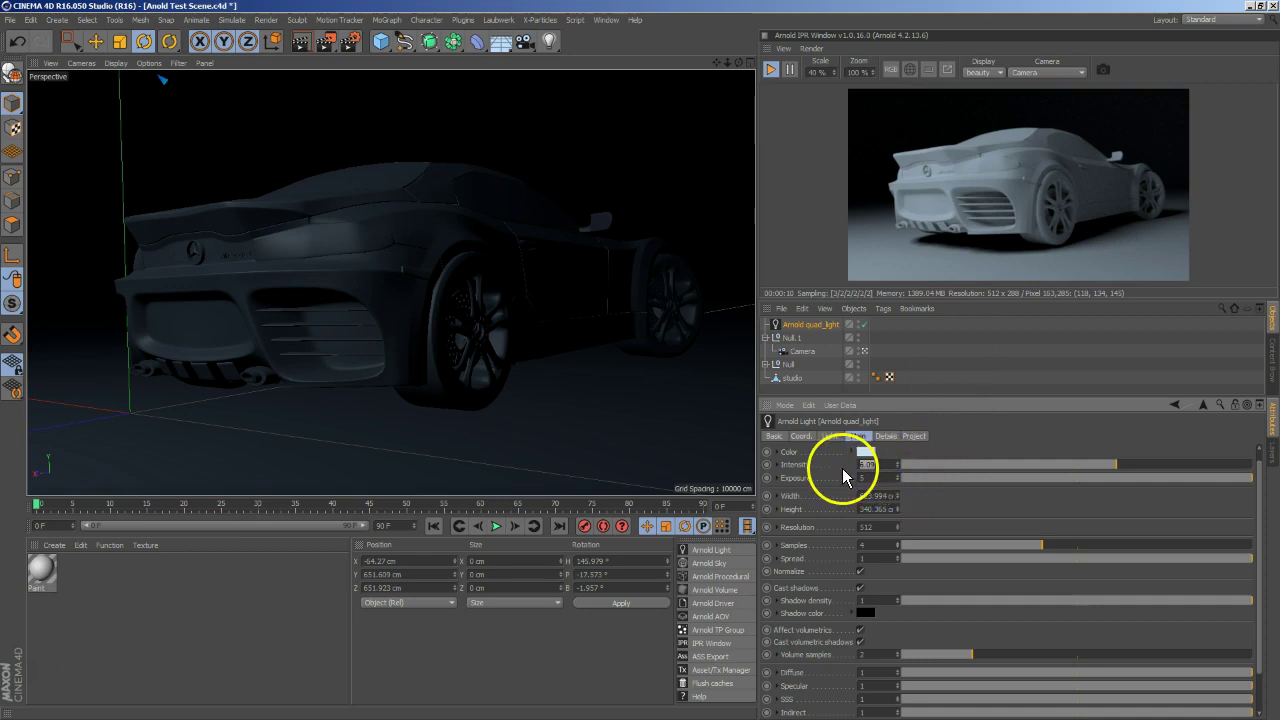
text(12)
key(Return)
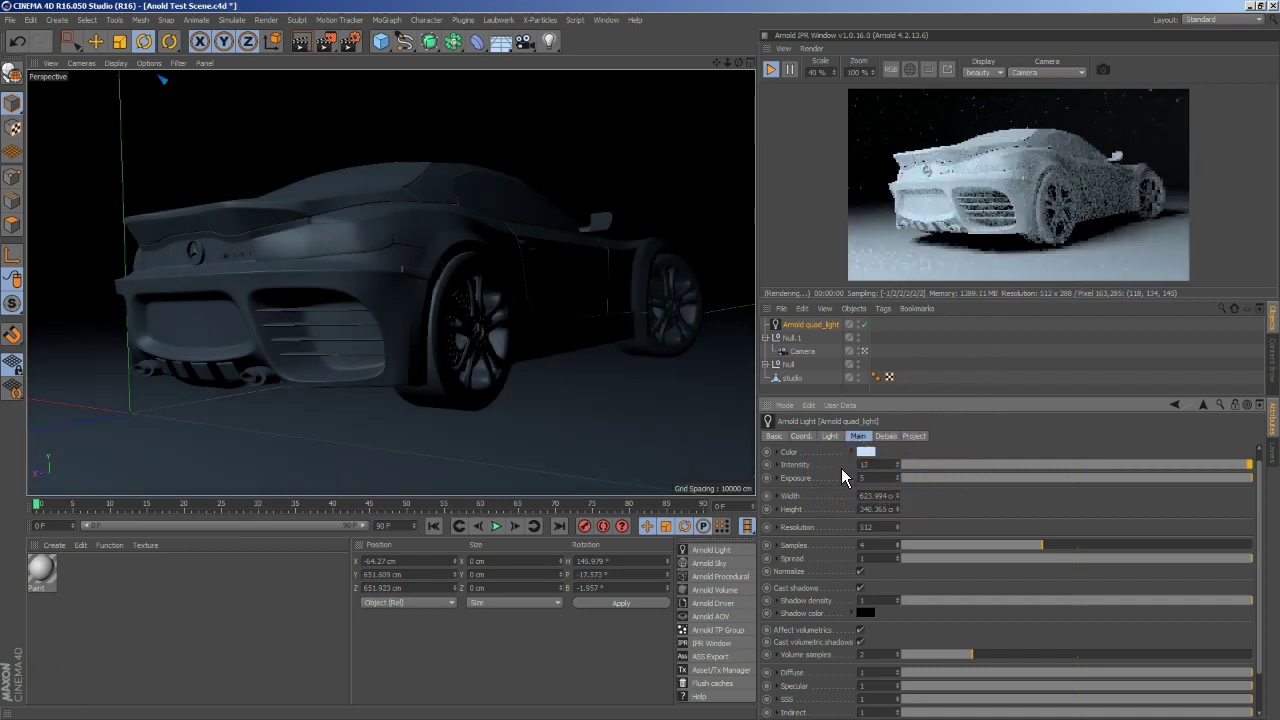
mouse_move(971, 282)
mouse_down()
mouse_move(1036, 170)
mouse_move(1080, 196)
mouse_up()
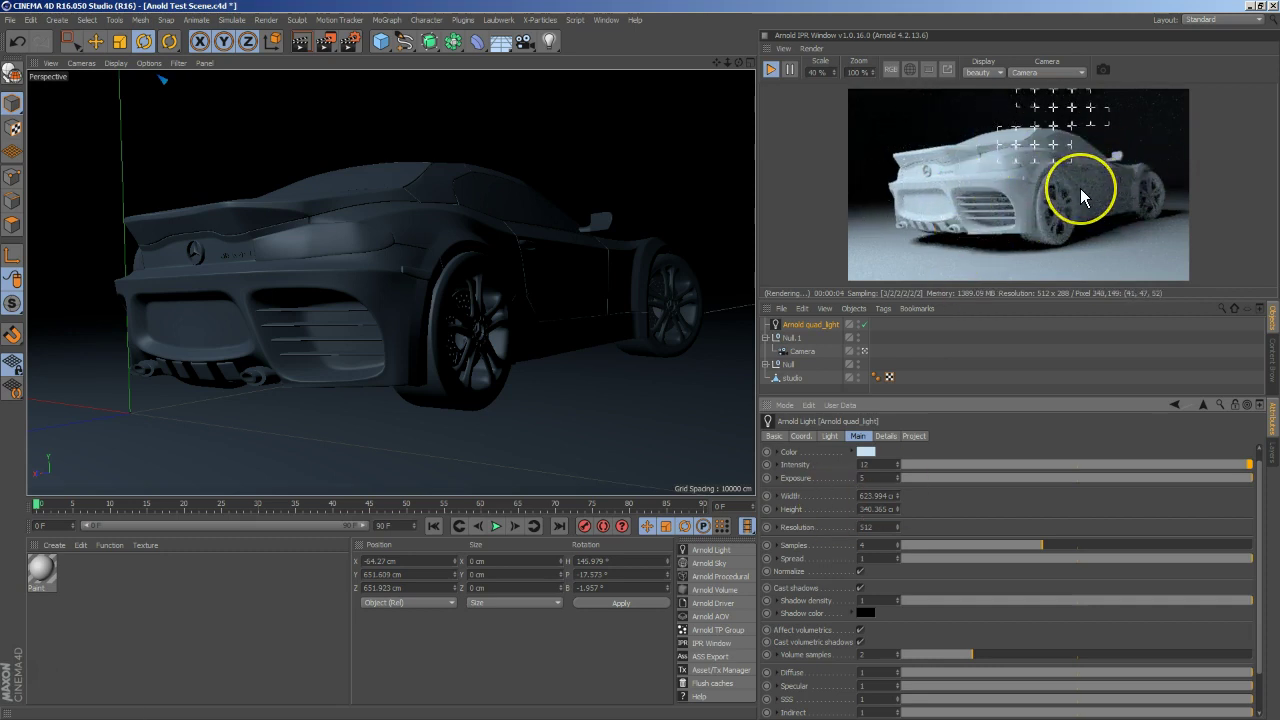
drag(1023, 500, 891, 478)
click(851, 450)
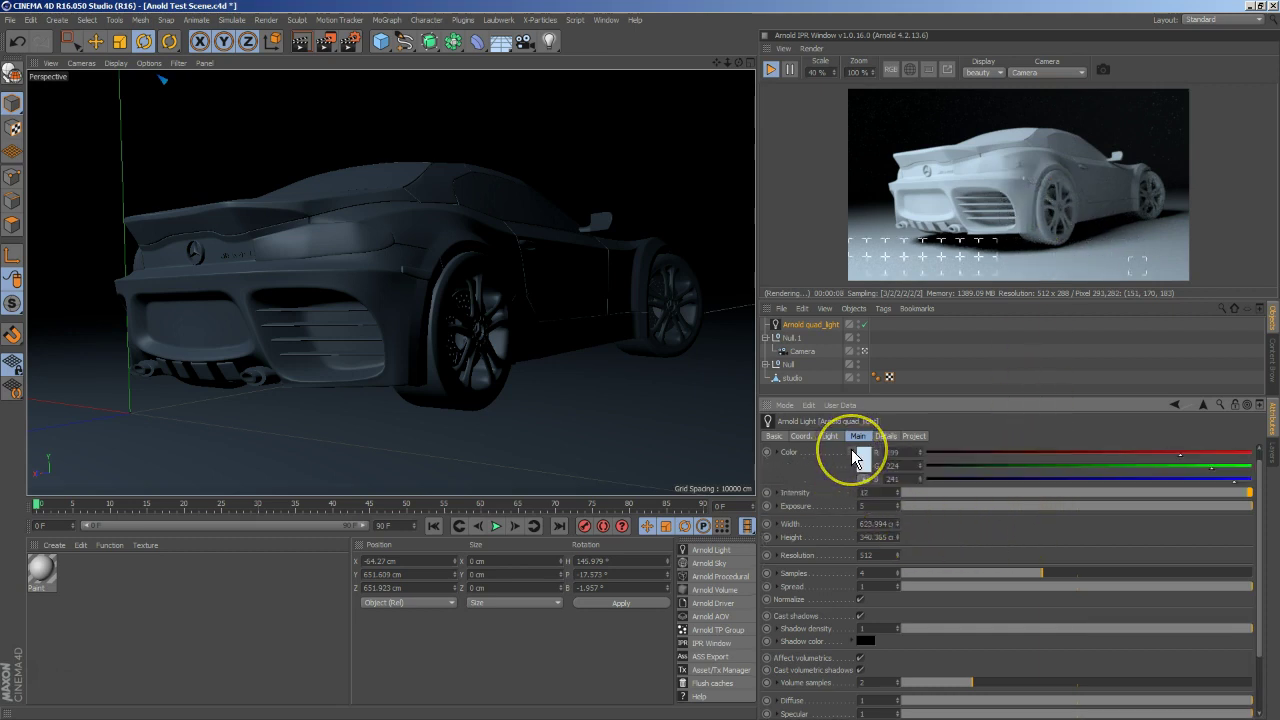
click(856, 457)
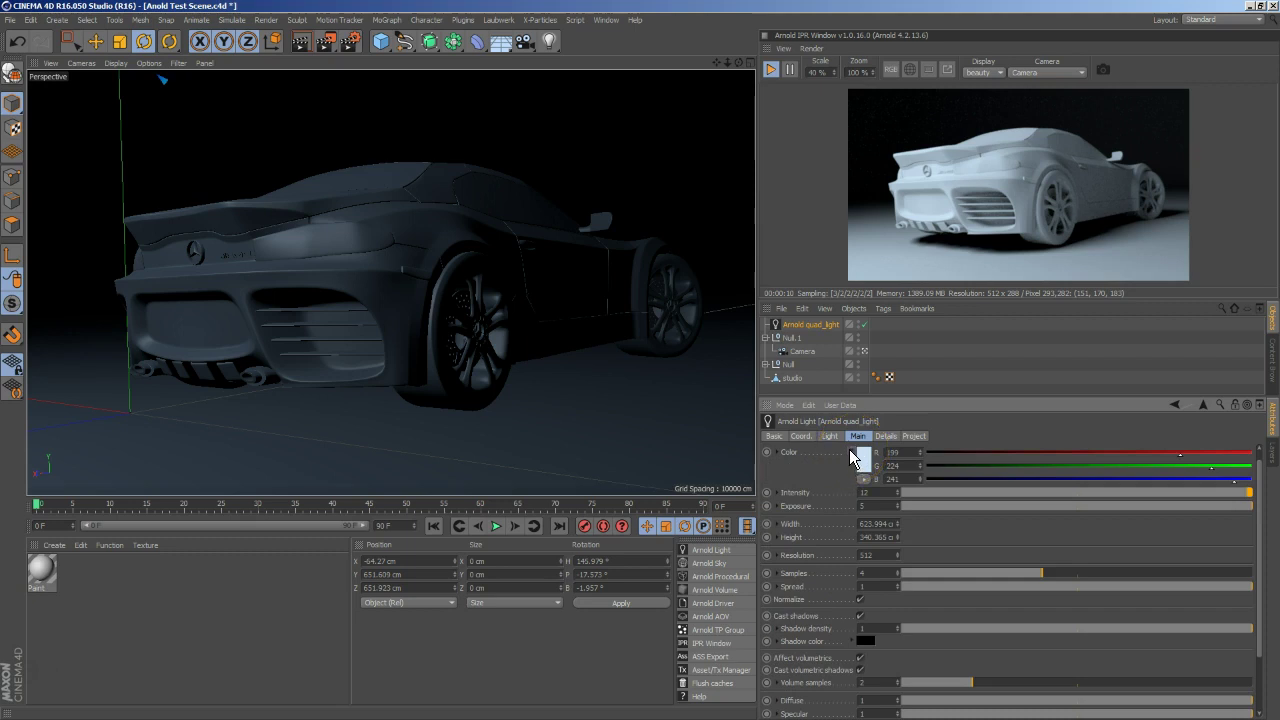
click(849, 449)
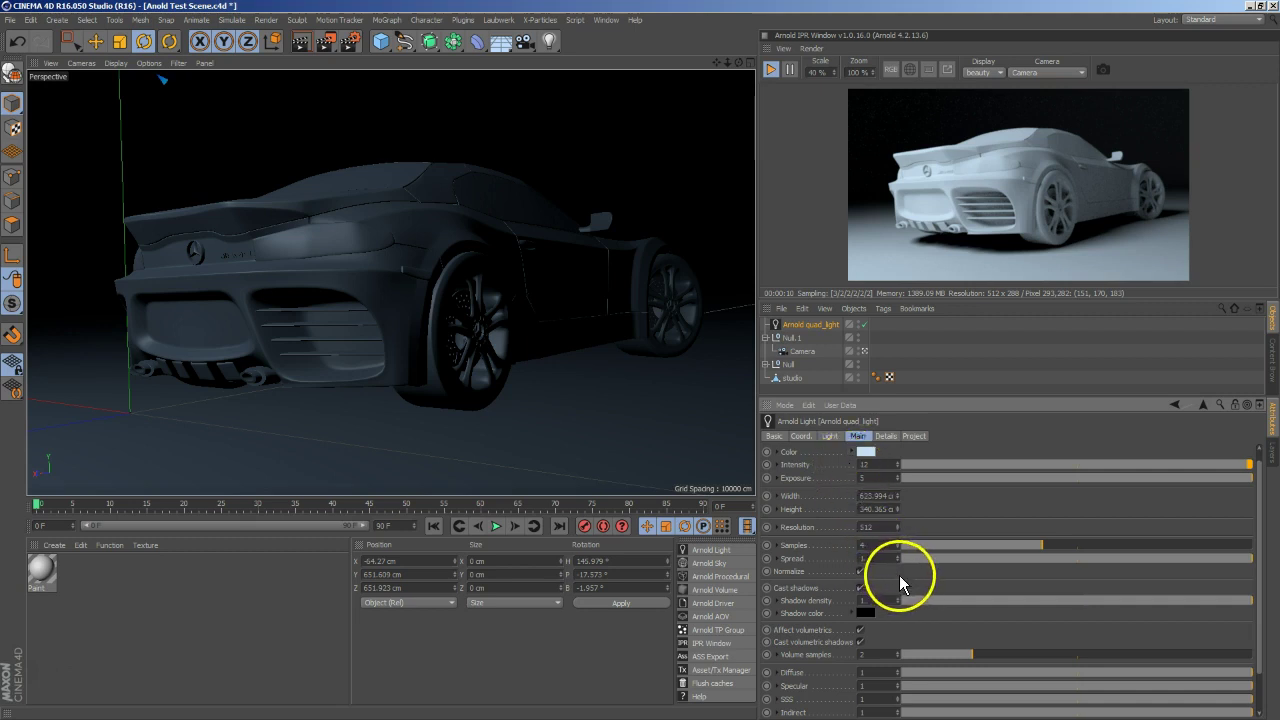
scroll(950, 570, down, 2)
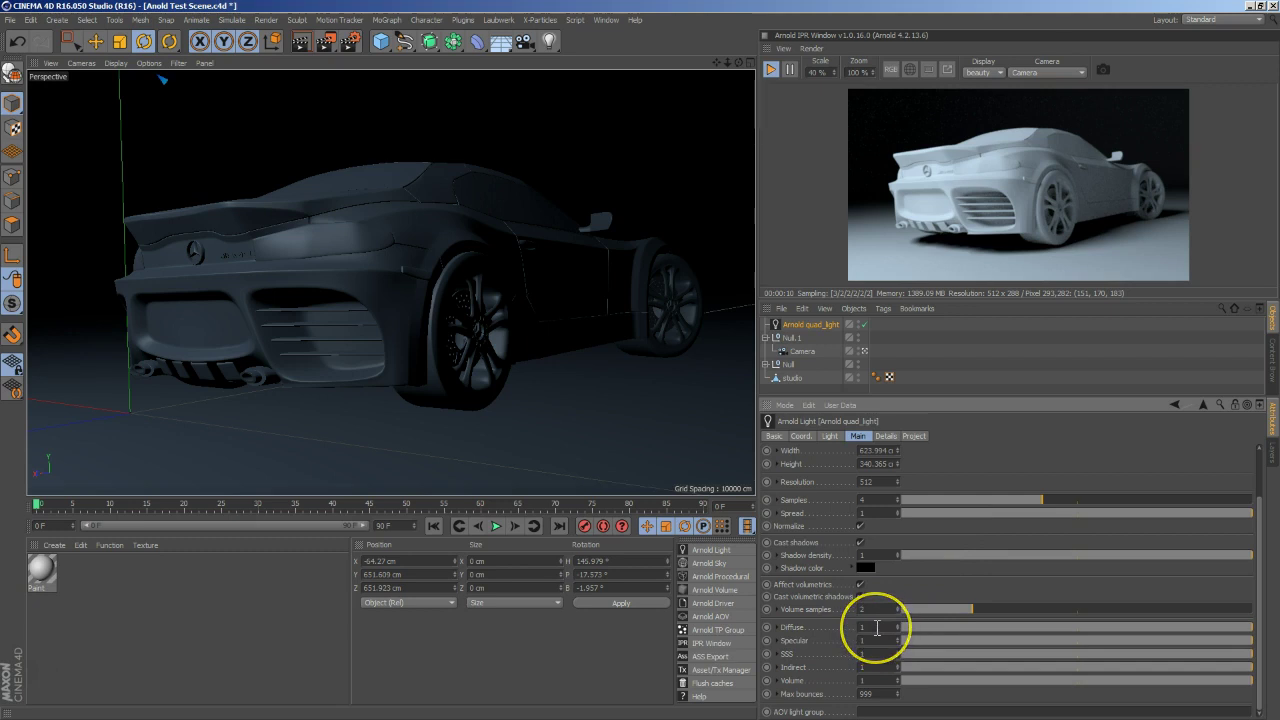
click(893, 622)
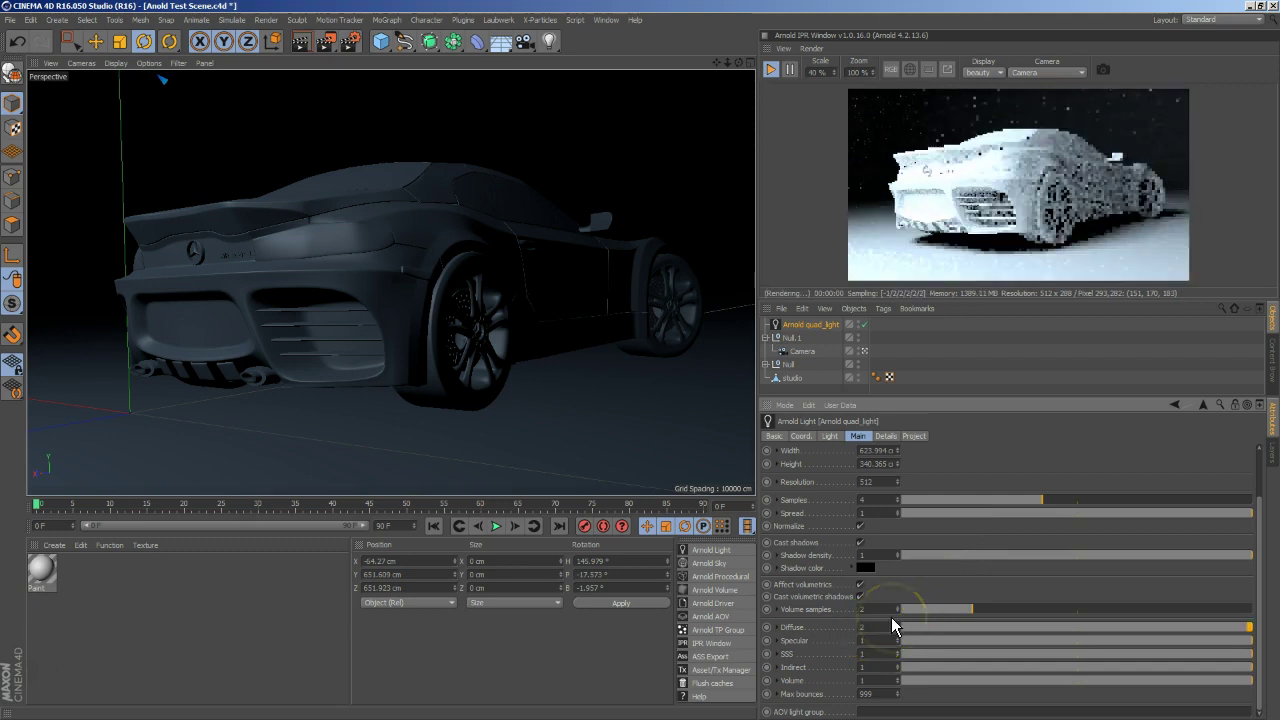
click(889, 640)
text(1)
key(Return)
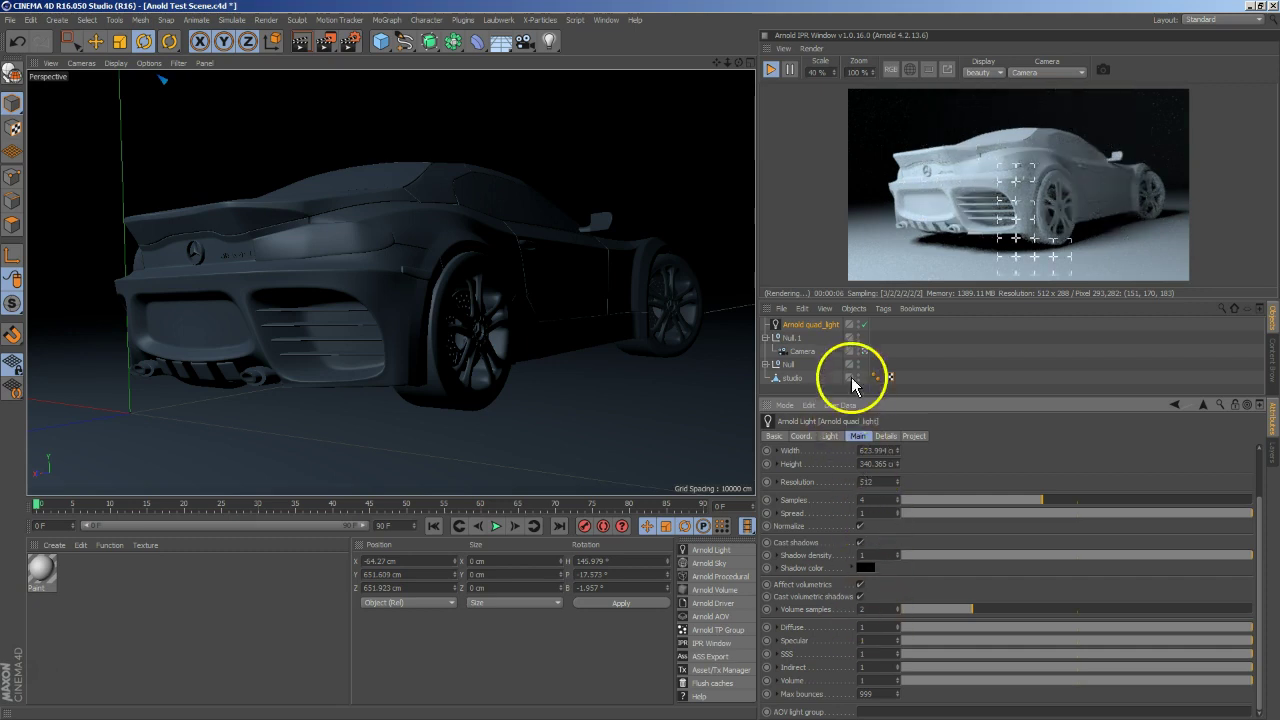
Leave the camera view, orbit around the scene setup and stop the IPR render.
click(864, 350)
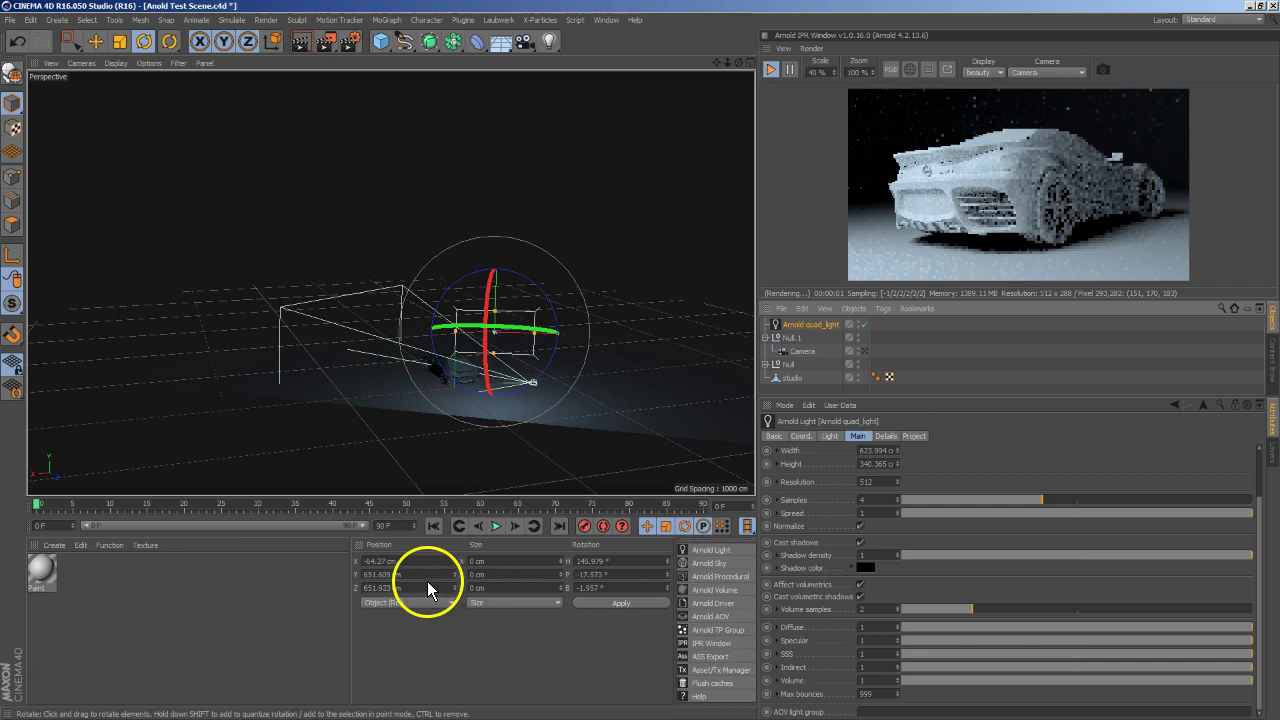
click(458, 360)
alt+drag(458, 360, 529, 392)
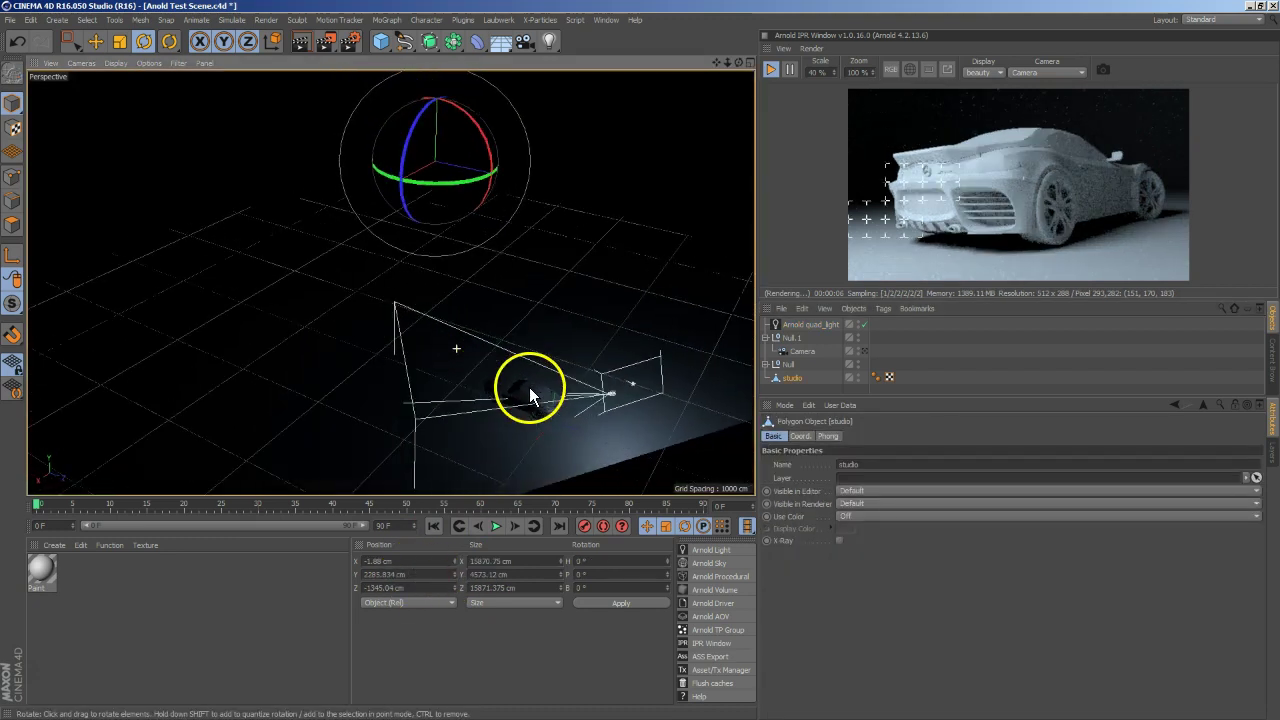
click(771, 71)
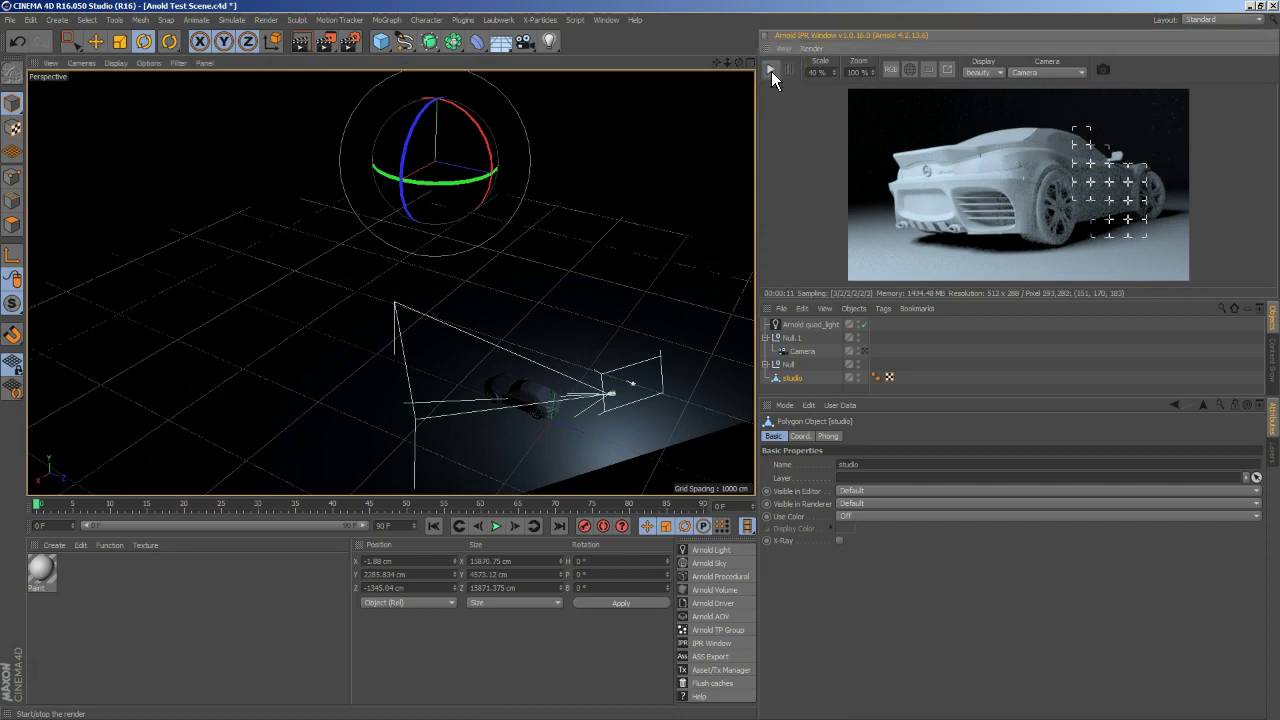
mouse_move(661, 406)
alt+mouse_down()
mouse_move(651, 381)
mouse_move(529, 380)
mouse_move(575, 374)
mouse_move(587, 319)
mouse_move(626, 320)
mouse_move(620, 366)
mouse_move(723, 376)
alt+mouse_up()
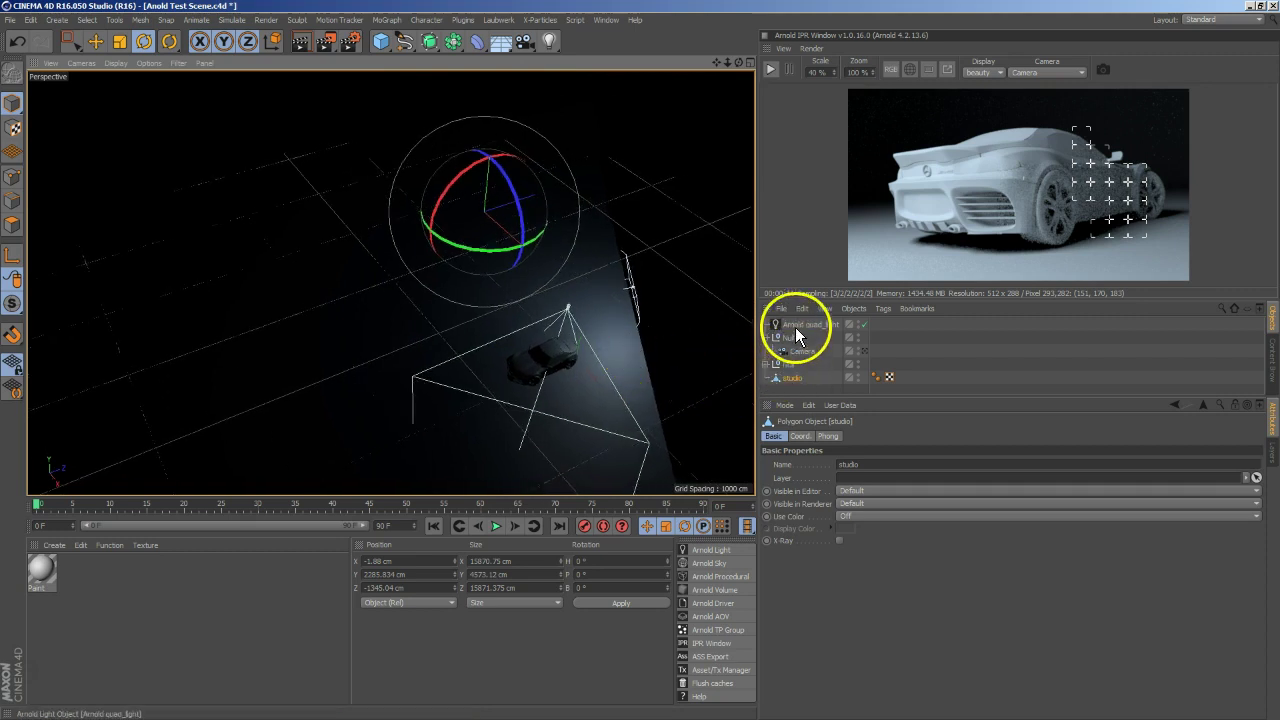
click(795, 325)
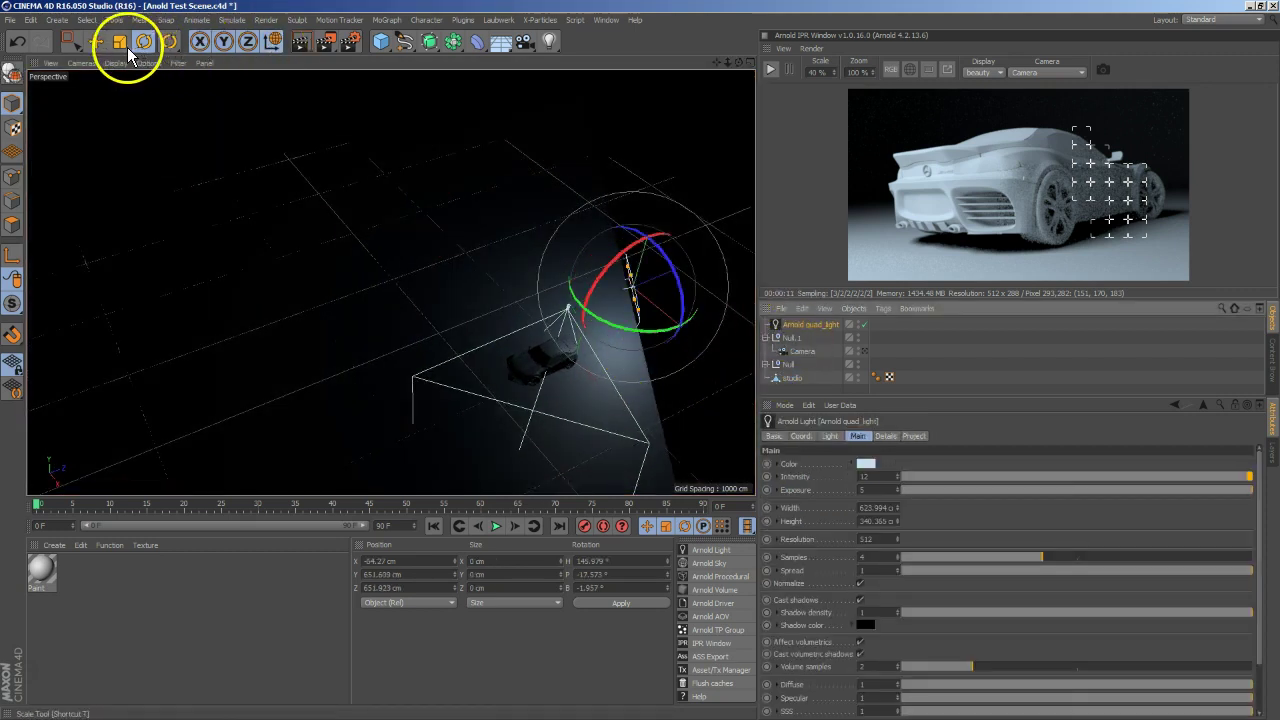
Duplicate the quad light along Z and turn the copy's heading around.
click(95, 41)
mouse_move(608, 347)
alt+mouse_down()
mouse_move(577, 294)
mouse_move(600, 271)
alt+mouse_up()
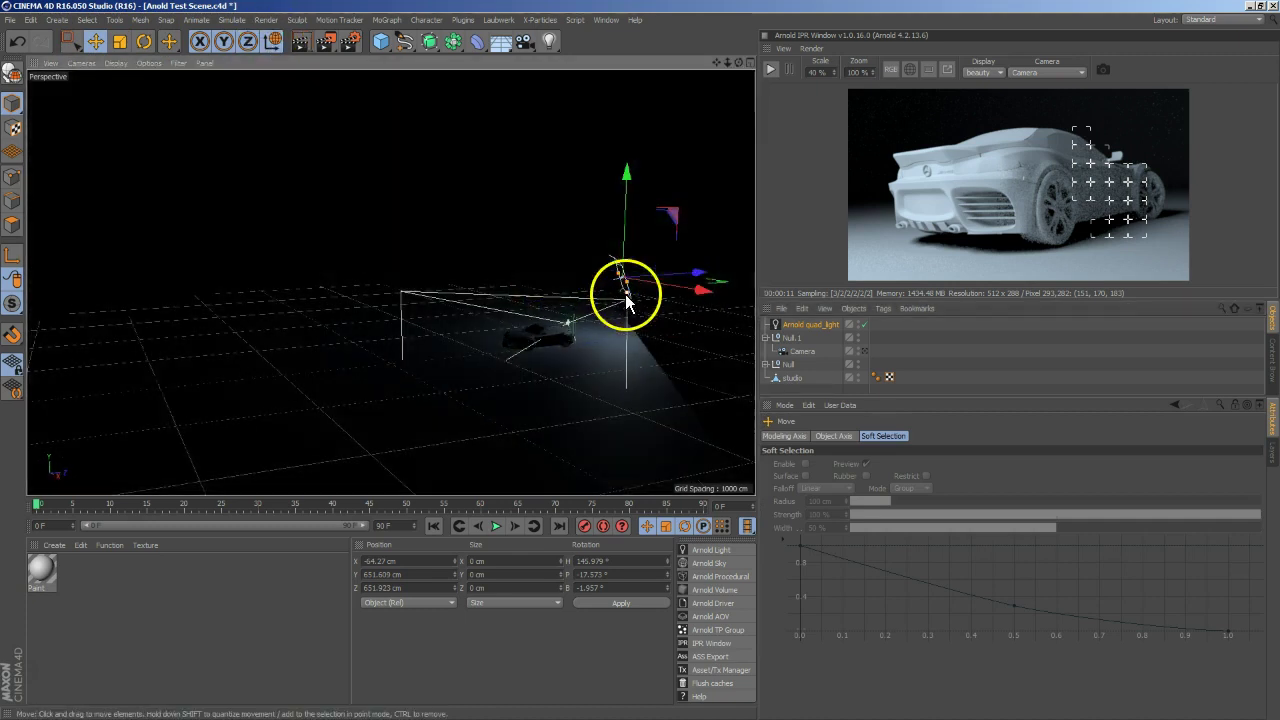
alt+drag(623, 294, 571, 294)
ctrl+drag(690, 362, 494, 414)
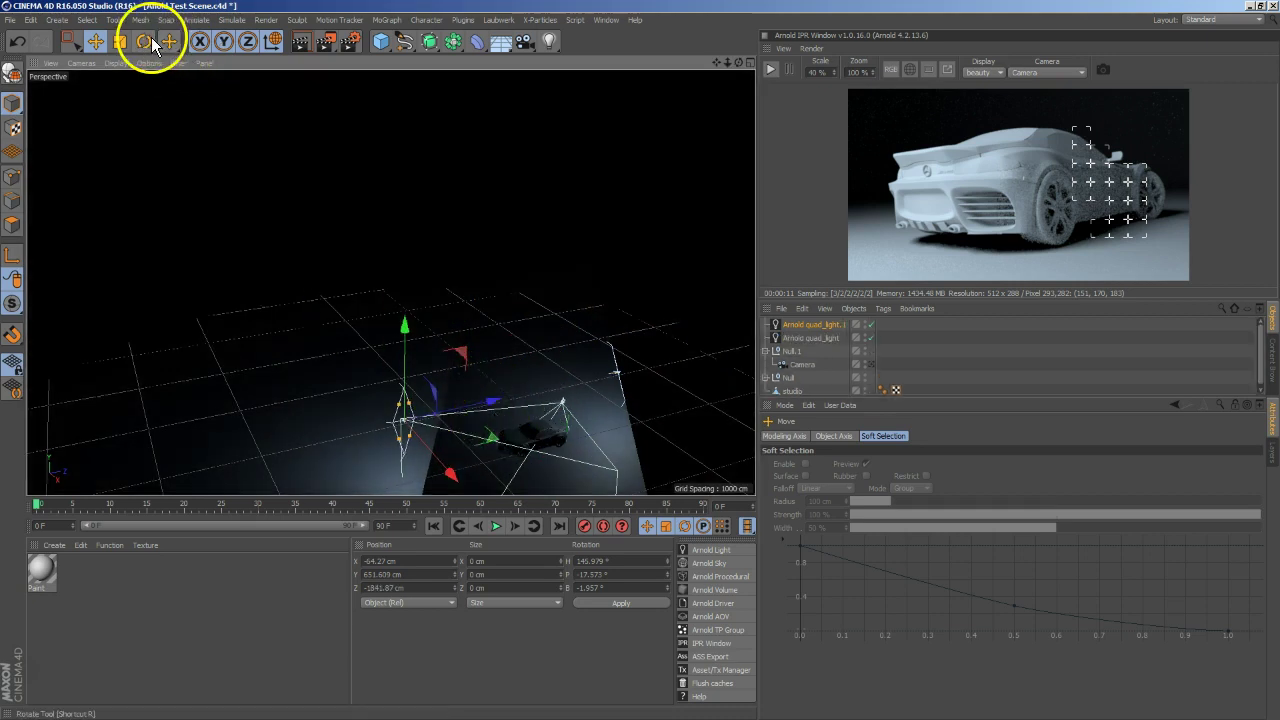
click(144, 41)
mouse_move(404, 470)
mouse_down()
mouse_move(153, 322)
mouse_move(209, 291)
mouse_up()
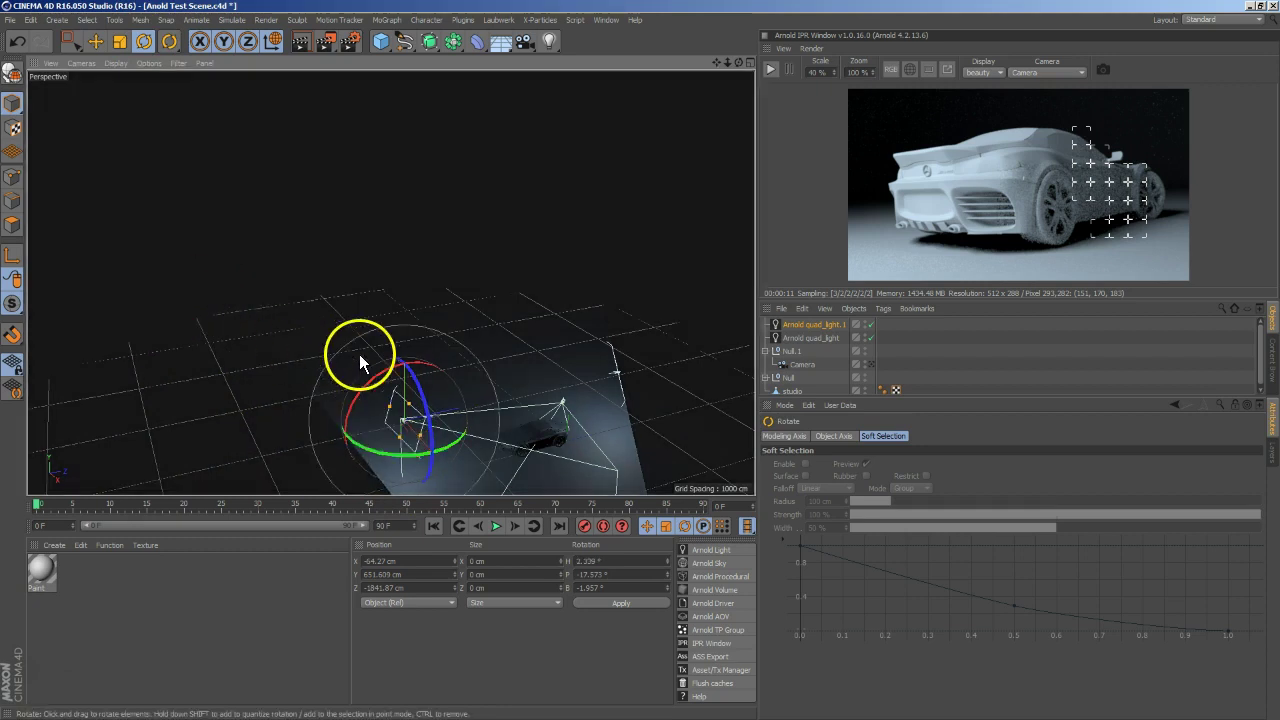
mouse_move(359, 364)
alt+mouse_down()
mouse_move(566, 420)
mouse_move(567, 343)
mouse_move(362, 366)
mouse_move(511, 264)
mouse_move(447, 326)
mouse_move(380, 334)
alt+mouse_up()
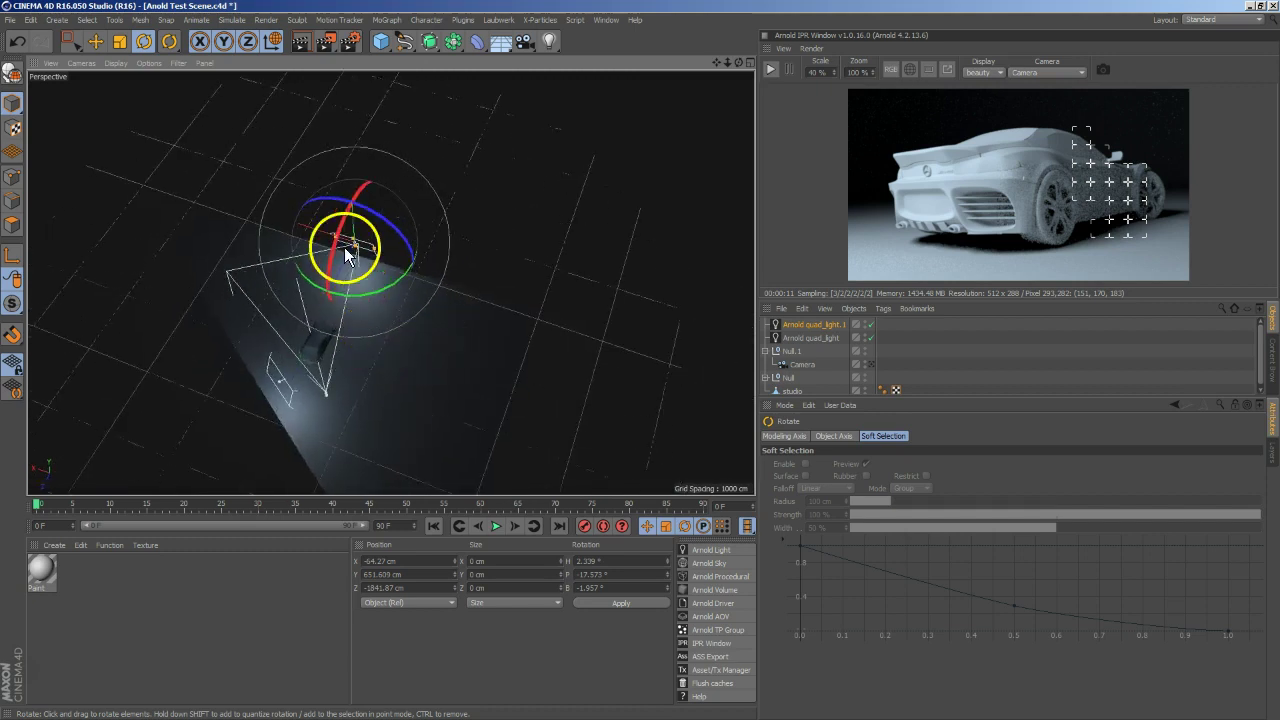
Slide the new light to the car's other side, aim it at the car and raise it about 271 cm.
click(97, 43)
drag(297, 226, 360, 258)
click(144, 41)
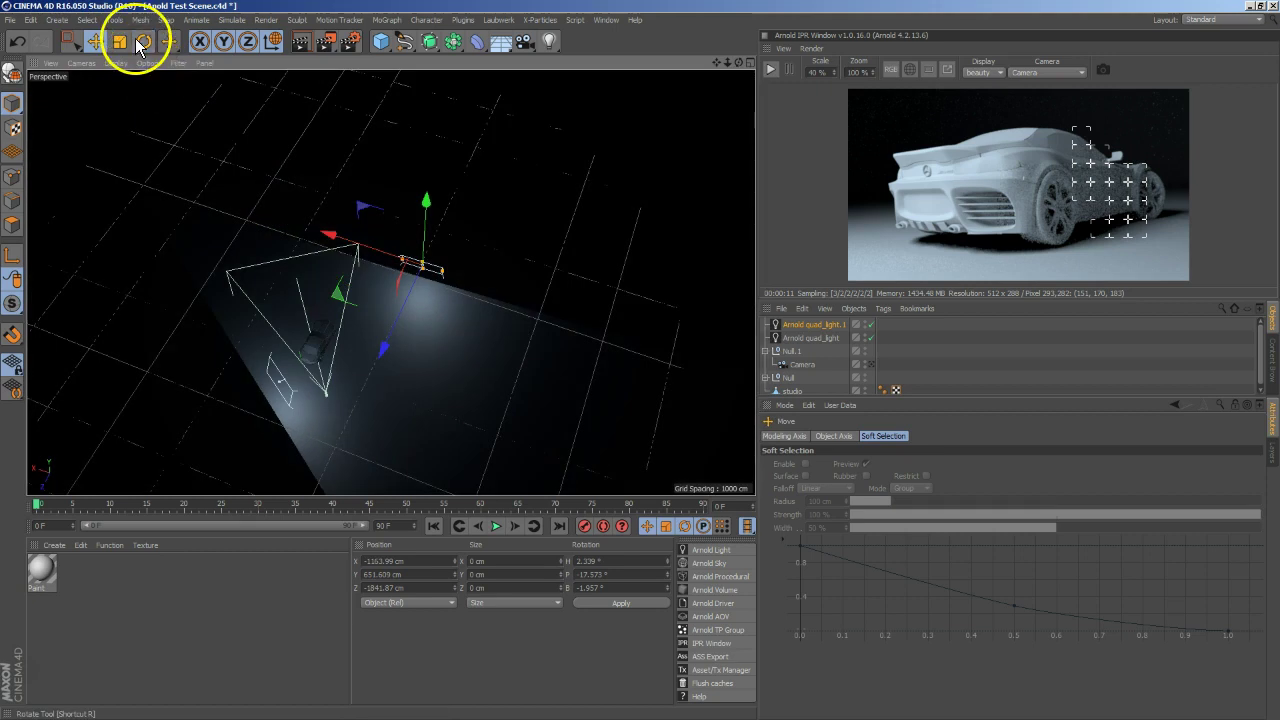
drag(463, 315, 427, 322)
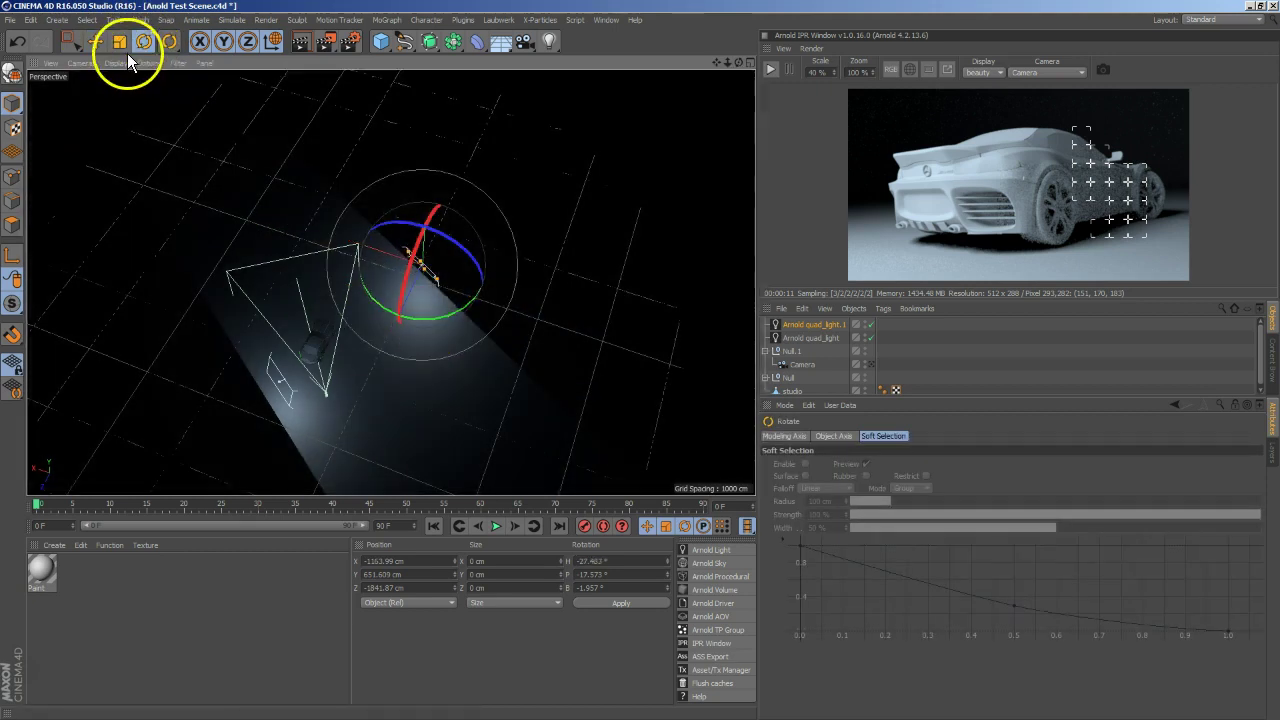
click(95, 41)
mouse_move(480, 262)
alt+mouse_down()
mouse_move(423, 191)
mouse_move(457, 206)
mouse_move(443, 257)
mouse_move(423, 143)
alt+mouse_up()
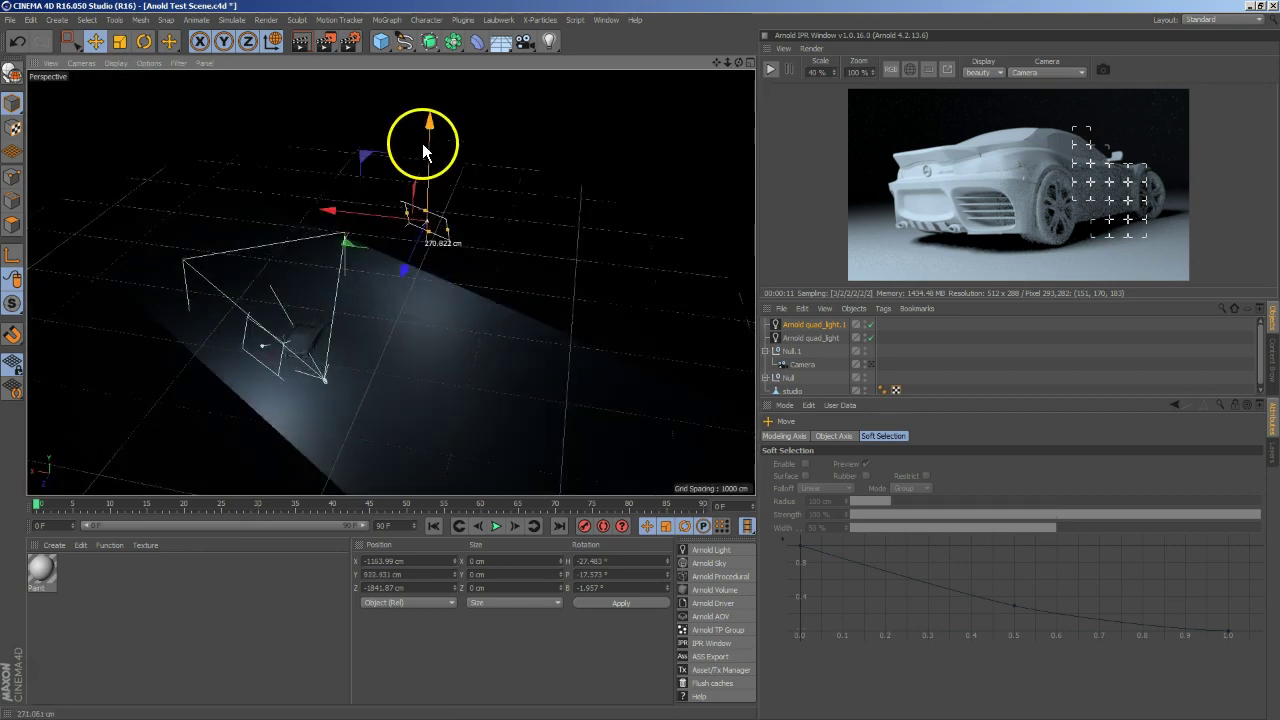
Give the new light a warm peach colour and return to the scene camera.
click(826, 324)
click(866, 463)
click(848, 416)
click(847, 530)
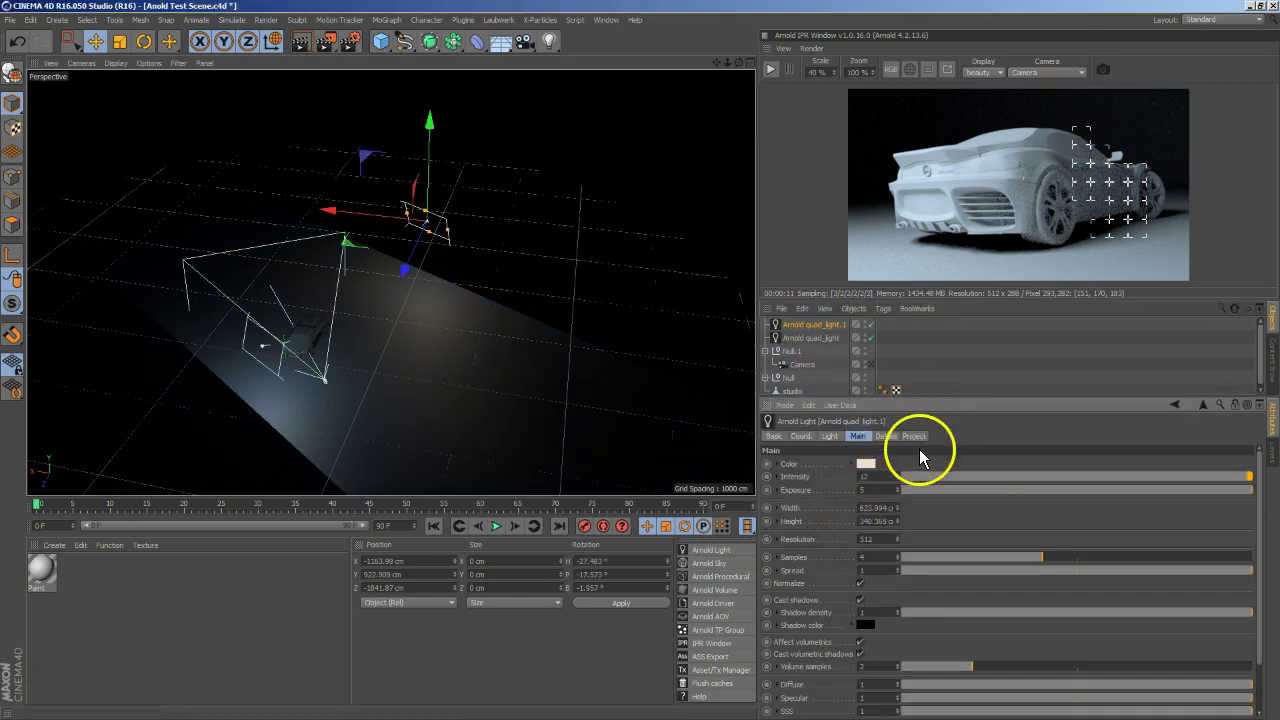
click(872, 367)
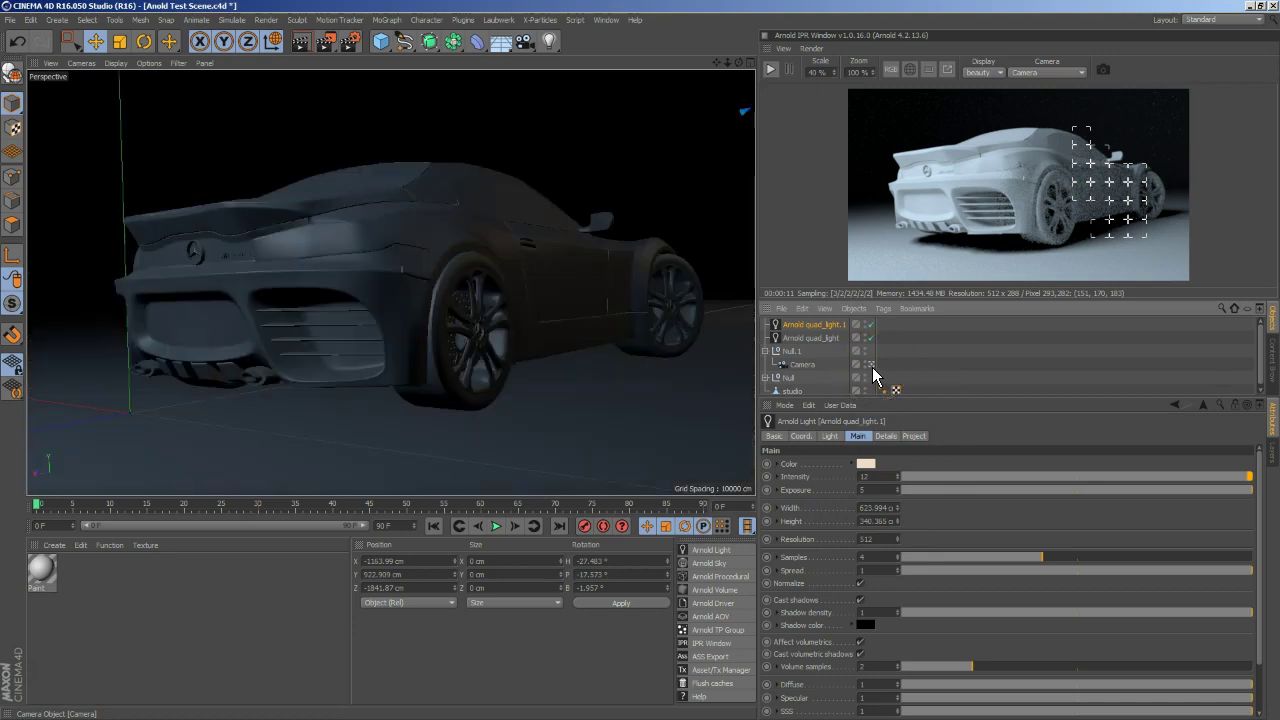
Restart the IPR and resize the original quad light to 2000 cm wide.
click(811, 338)
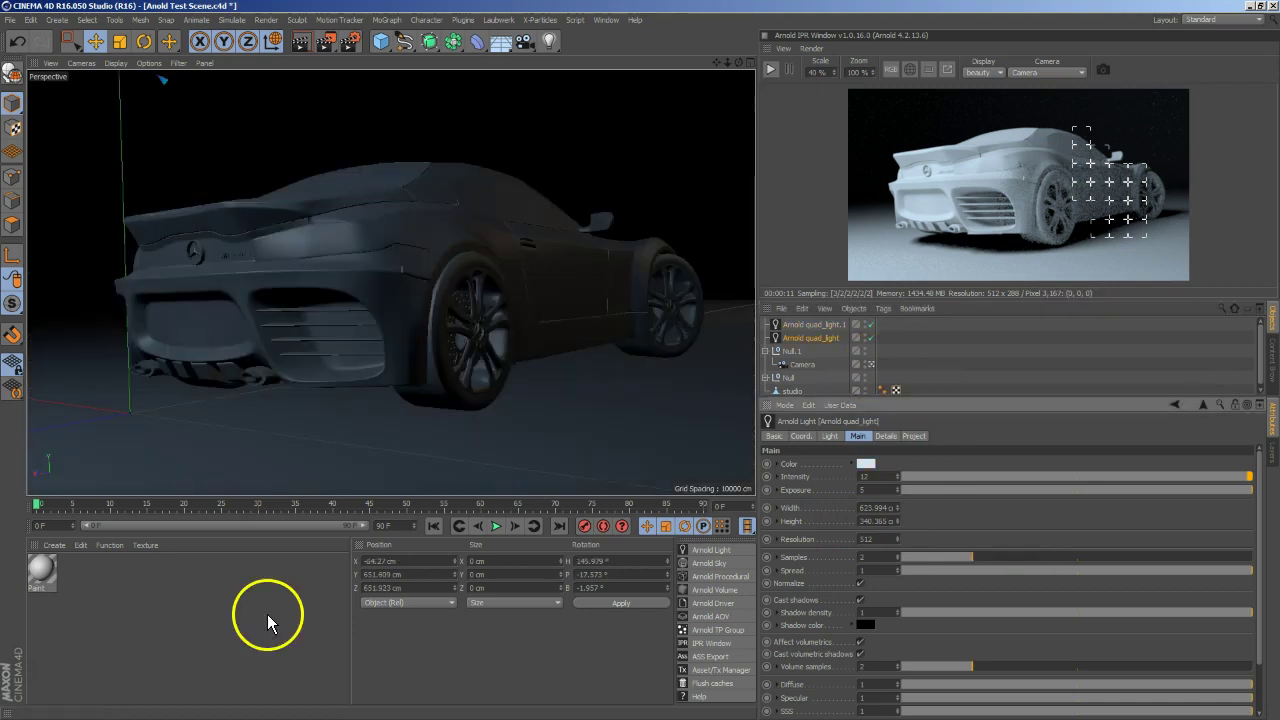
click(773, 70)
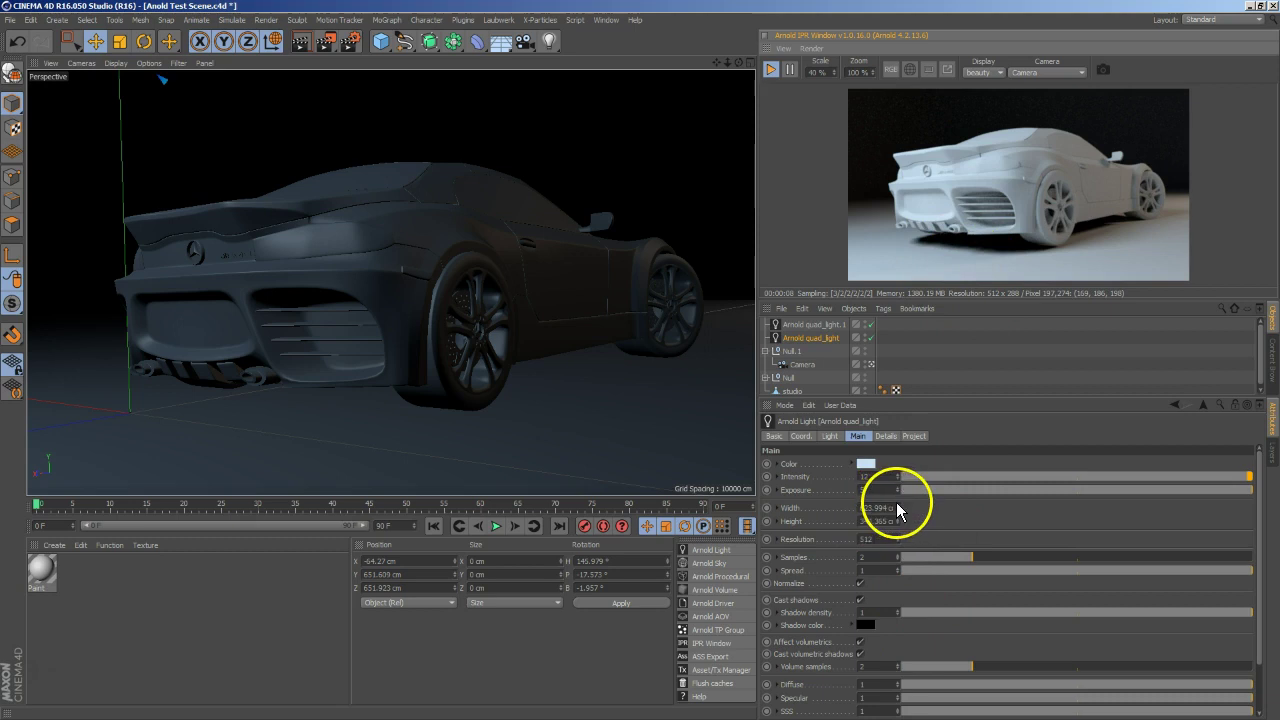
mouse_move(898, 513)
mouse_down()
mouse_move(894, 420)
mouse_move(895, 520)
mouse_up()
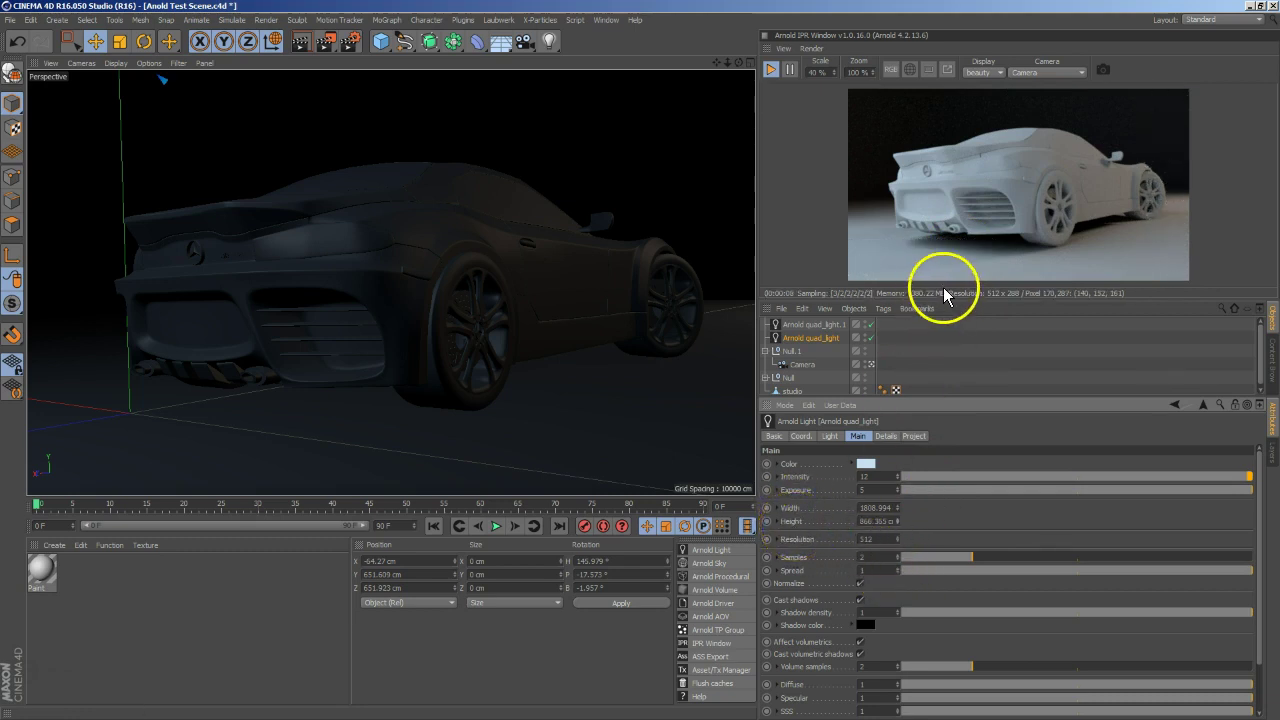
click(880, 508)
text(2000)
key(Return)
click(887, 519)
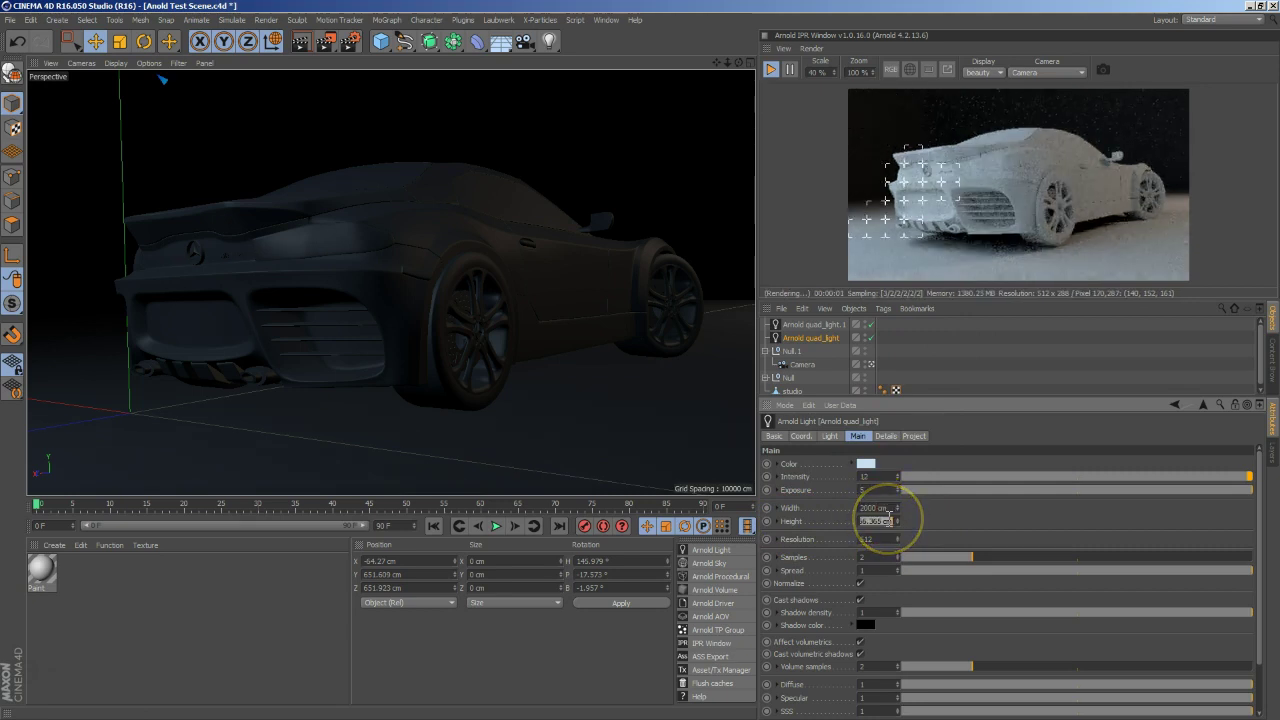
text(1)
key(Return)
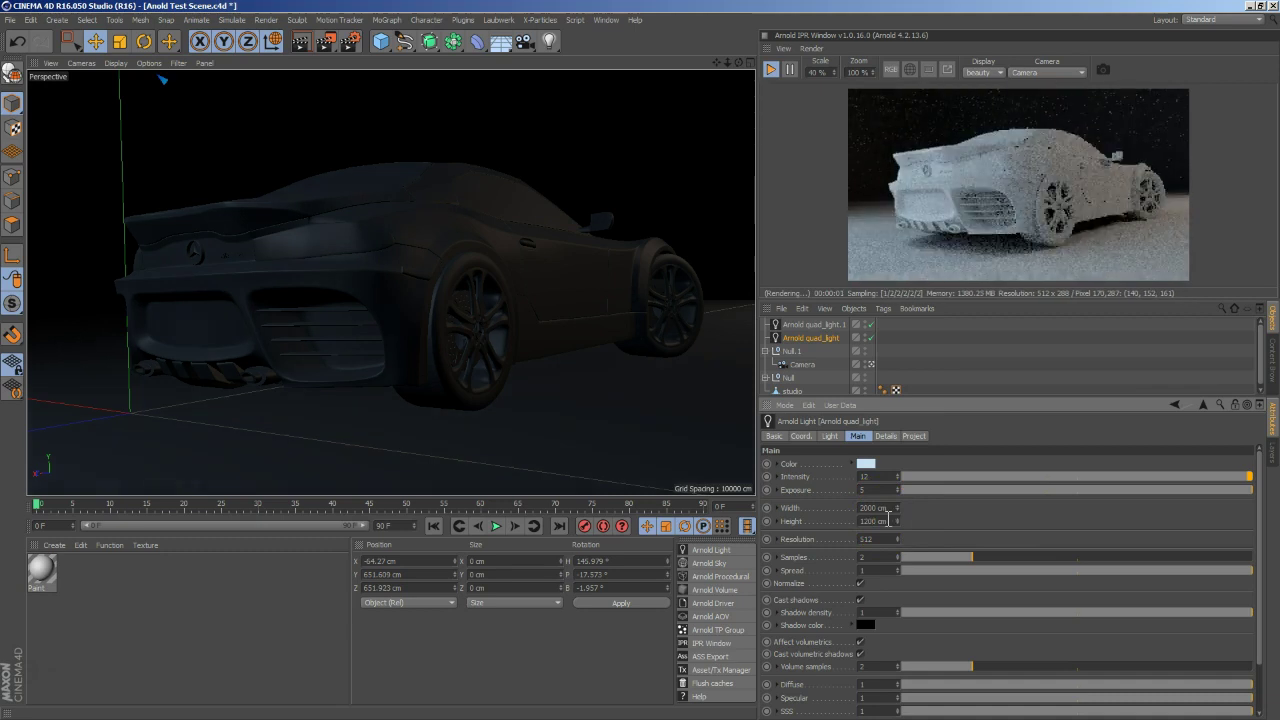
Resize quad_light.1 to 2000 × 1200 cm.
click(822, 326)
click(874, 508)
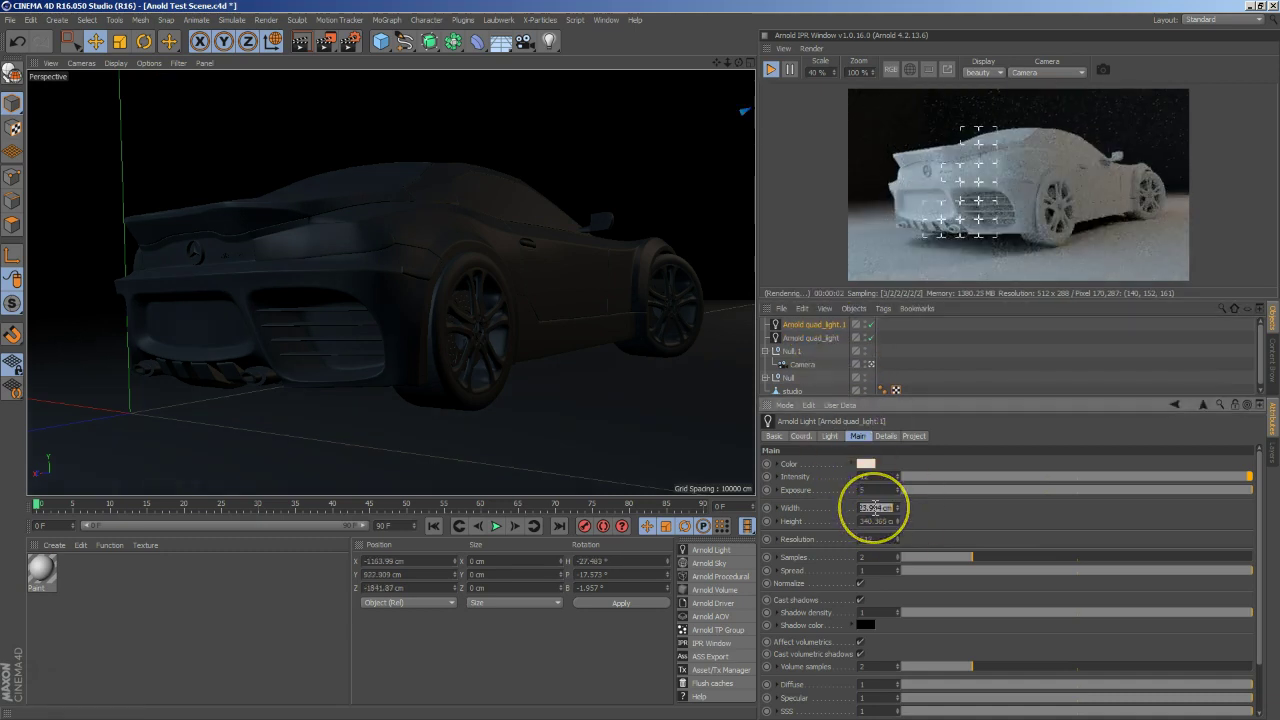
text(2000)
key(Return)
click(879, 520)
text(1200)
key(Return)
click(1121, 317)
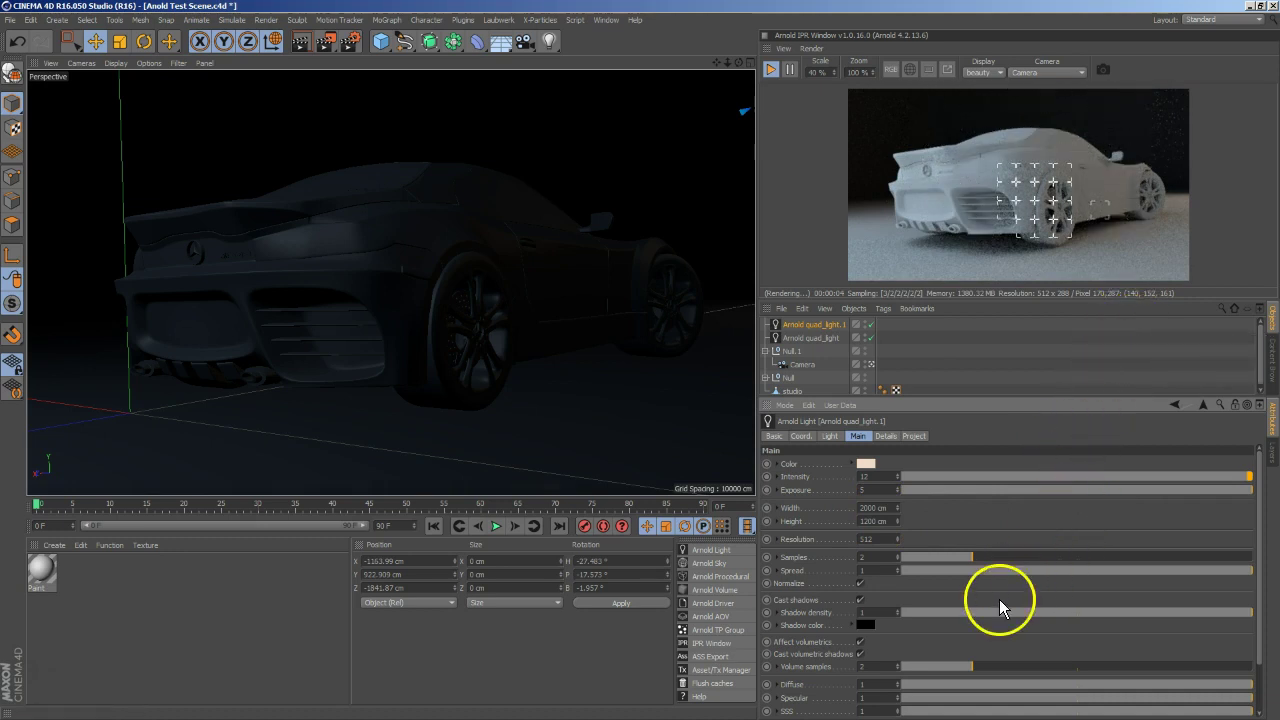
drag(894, 480, 896, 487)
Set quad_light.1 to exposure 6 and intensity 25, after trying exposure 7 and intensity 20.
click(866, 490)
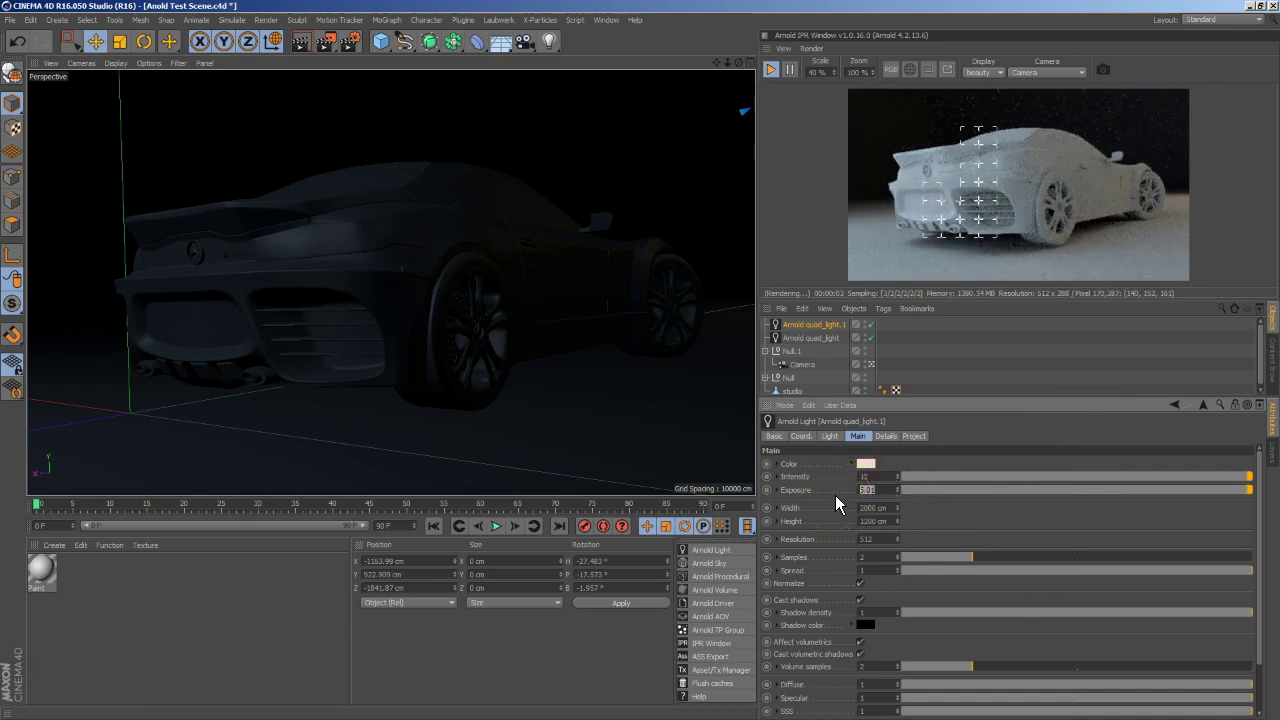
text(7)
key(Return)
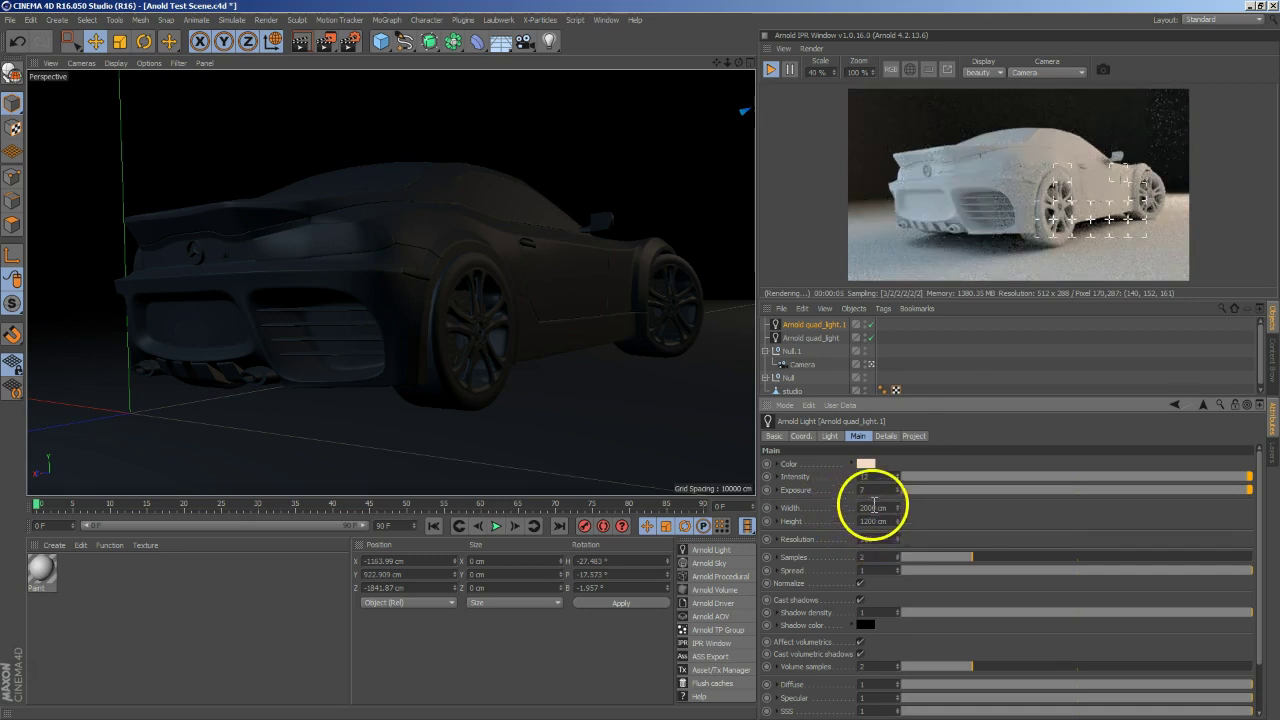
click(882, 477)
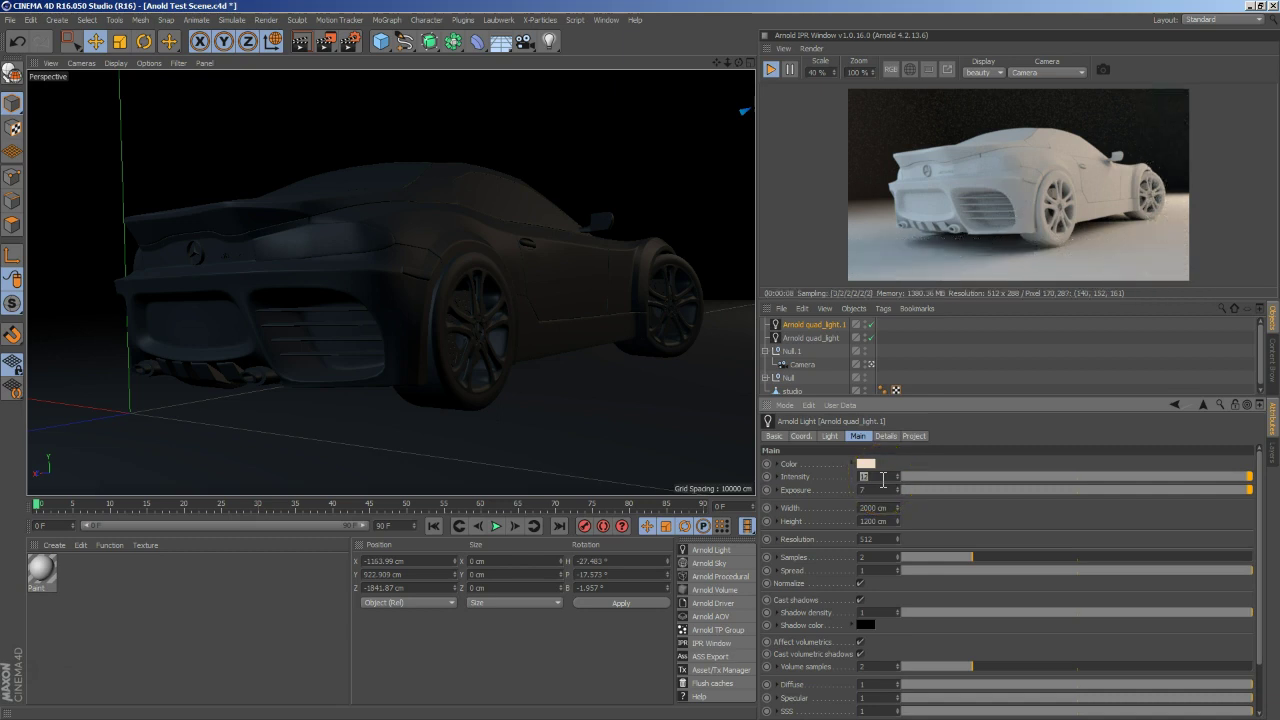
text(20)
key(Return)
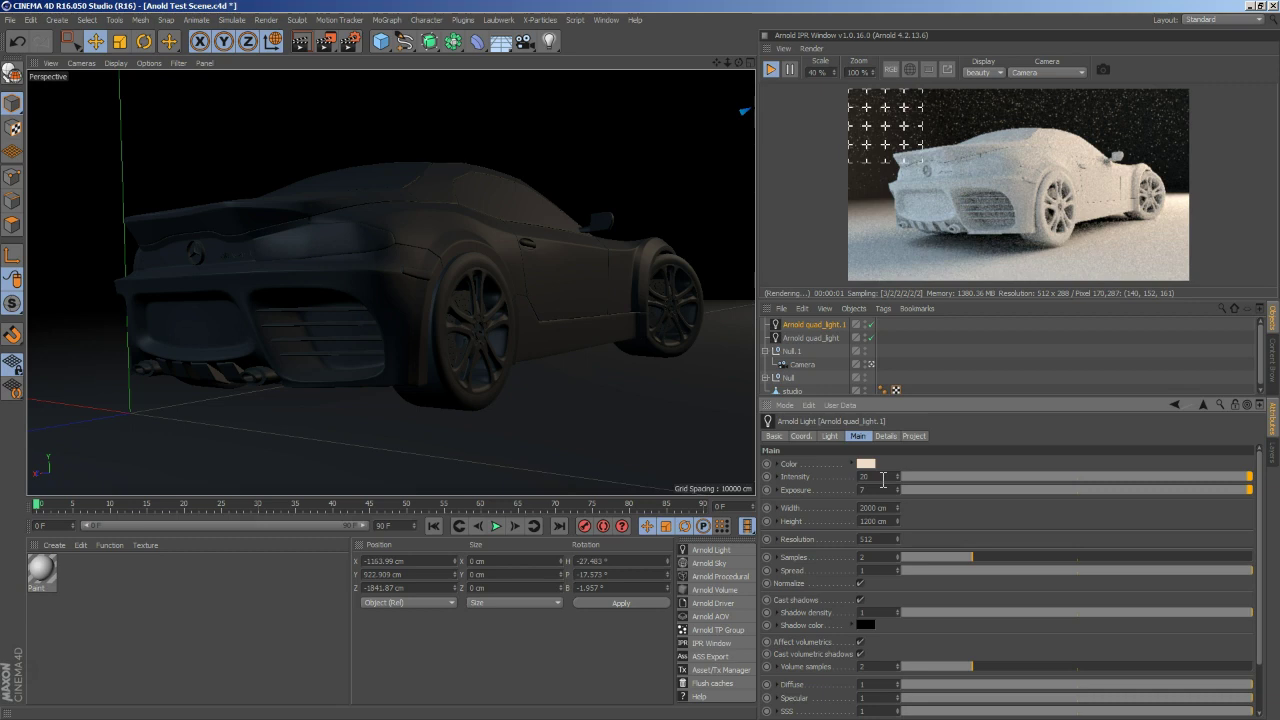
text(25)
key(Return)
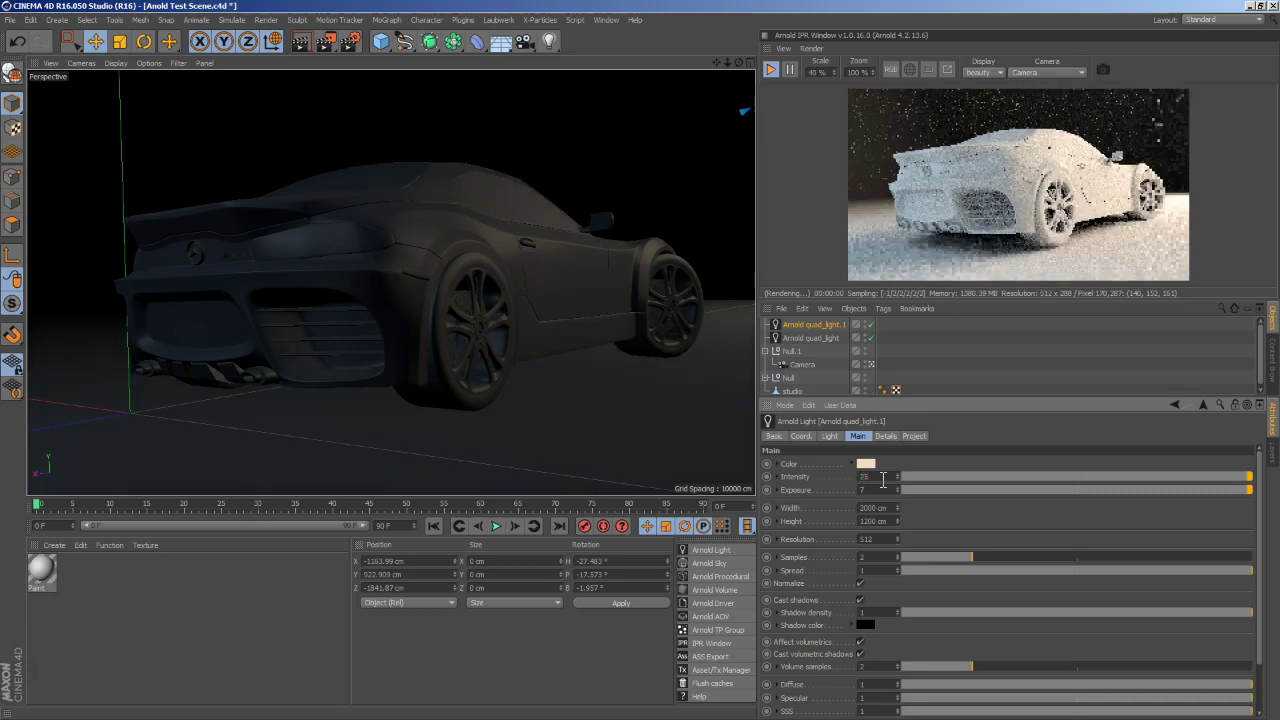
click(878, 490)
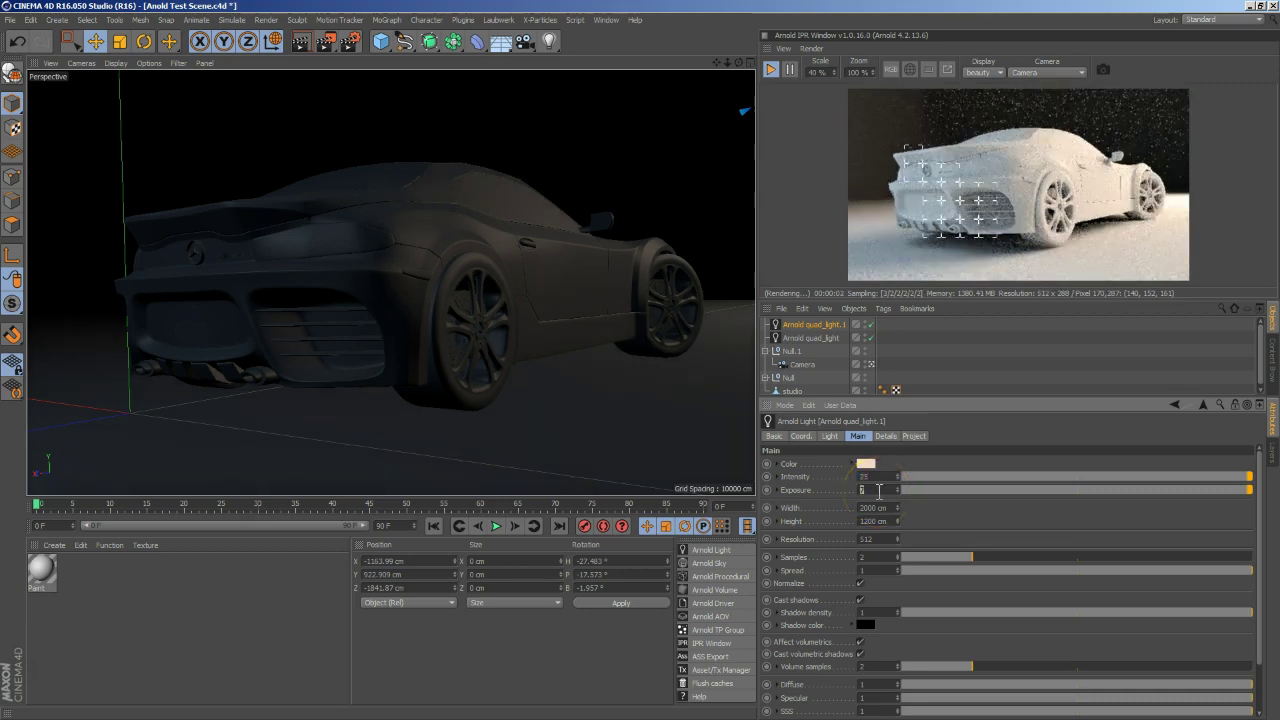
text(6)
key(Return)
click(878, 442)
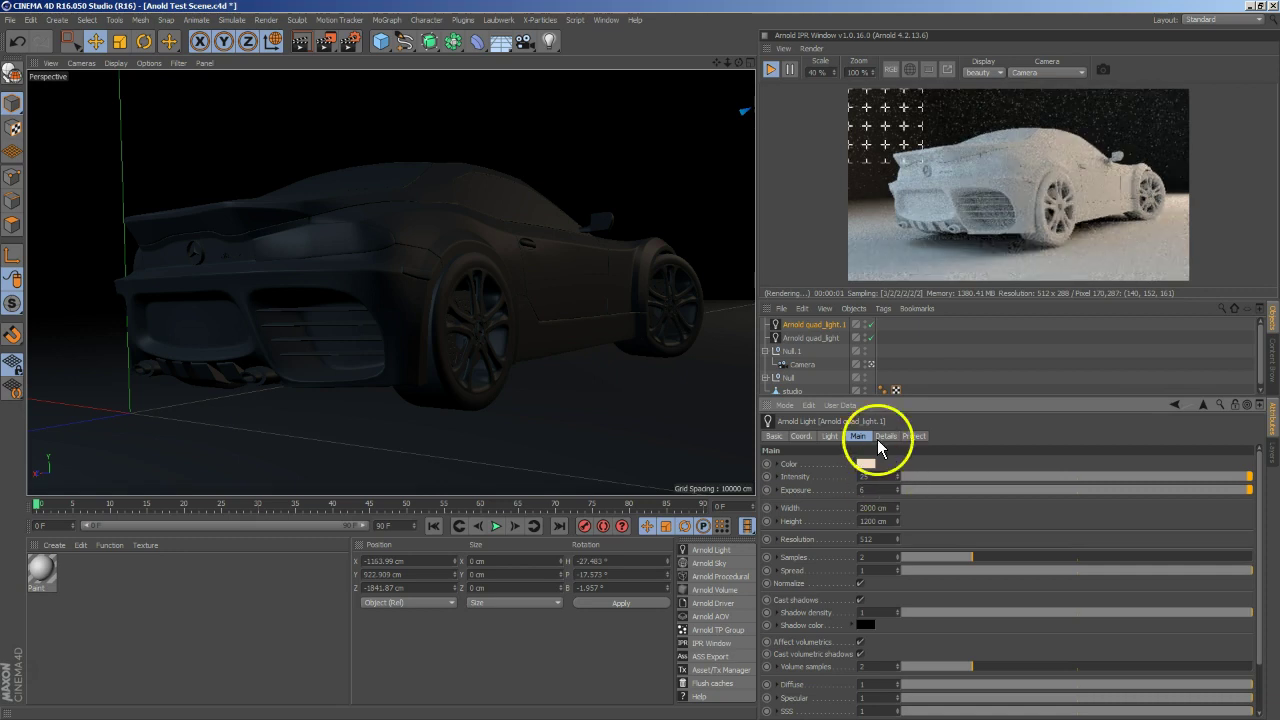
Try intensities 25, 15 and 10 with exposure 6 on the original quad light.
click(829, 342)
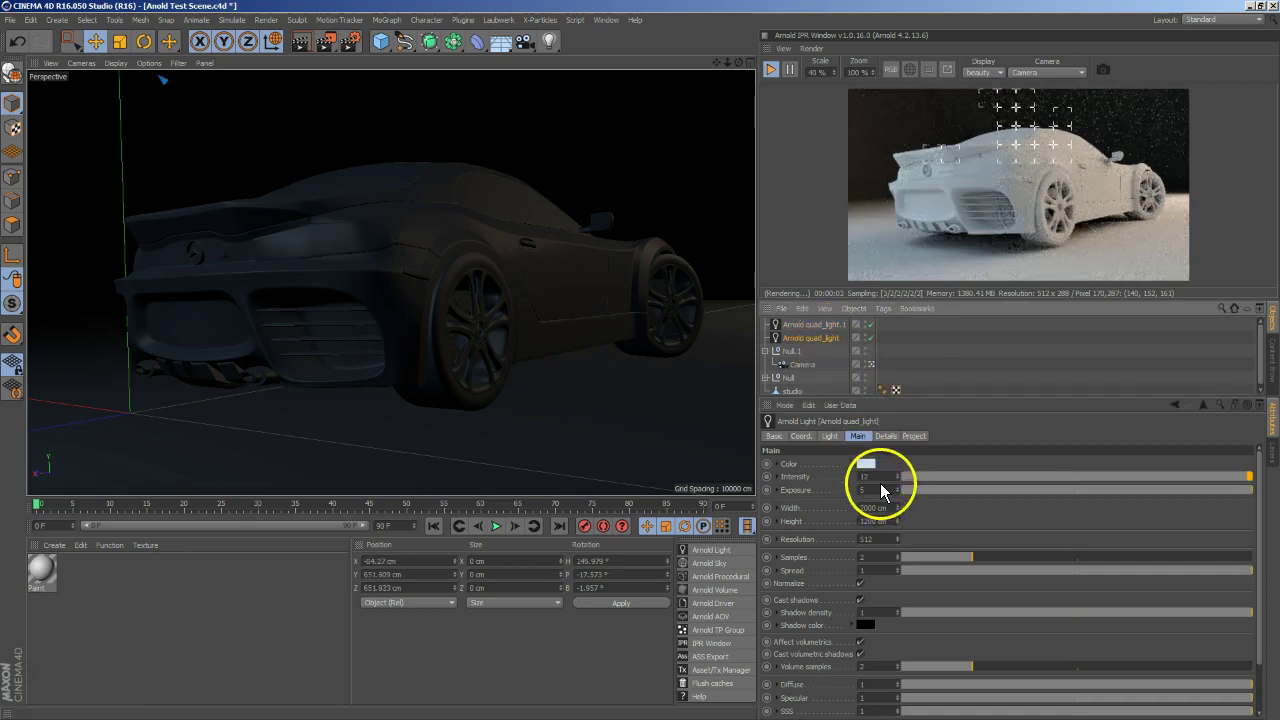
click(829, 337)
double_click(868, 477)
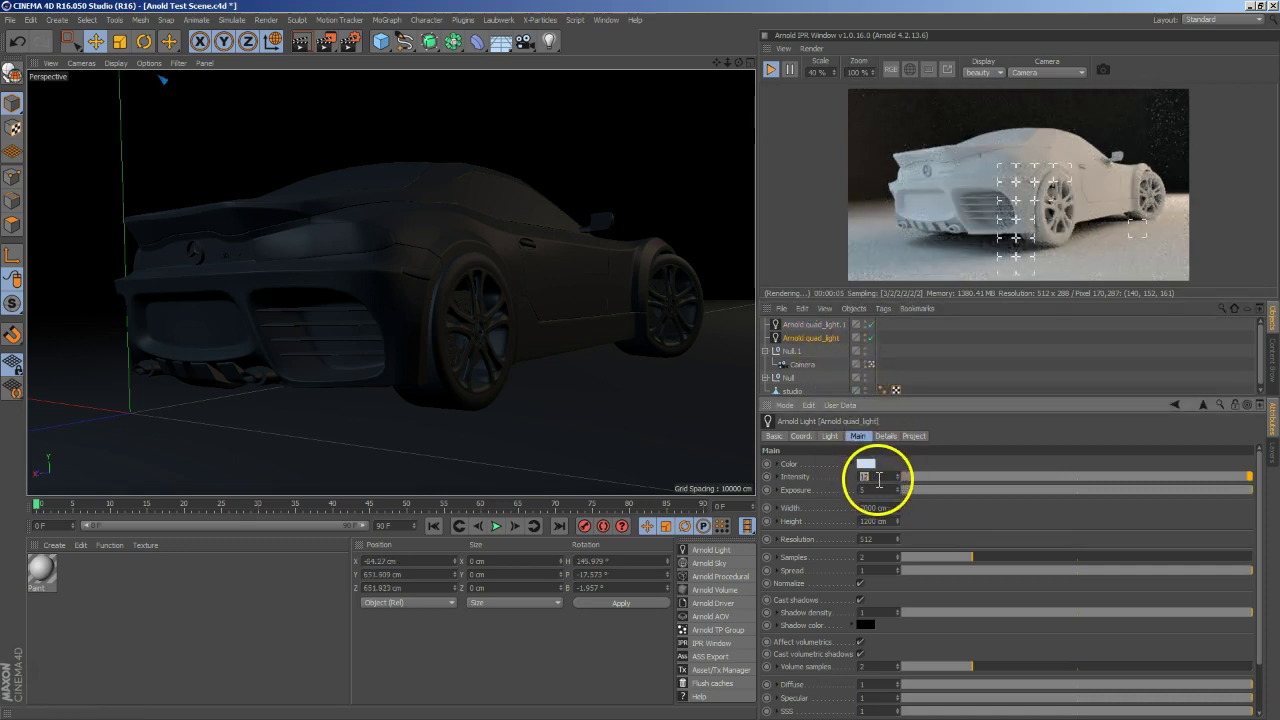
text(25)
key(Return)
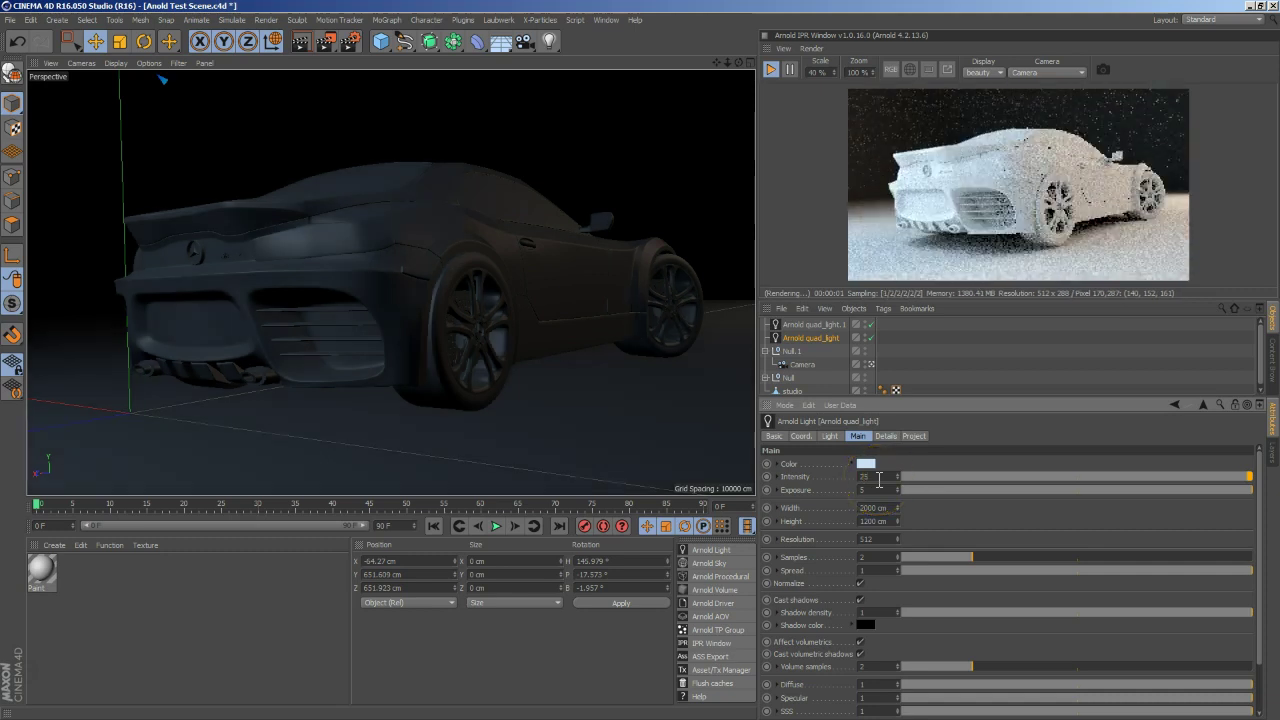
click(880, 490)
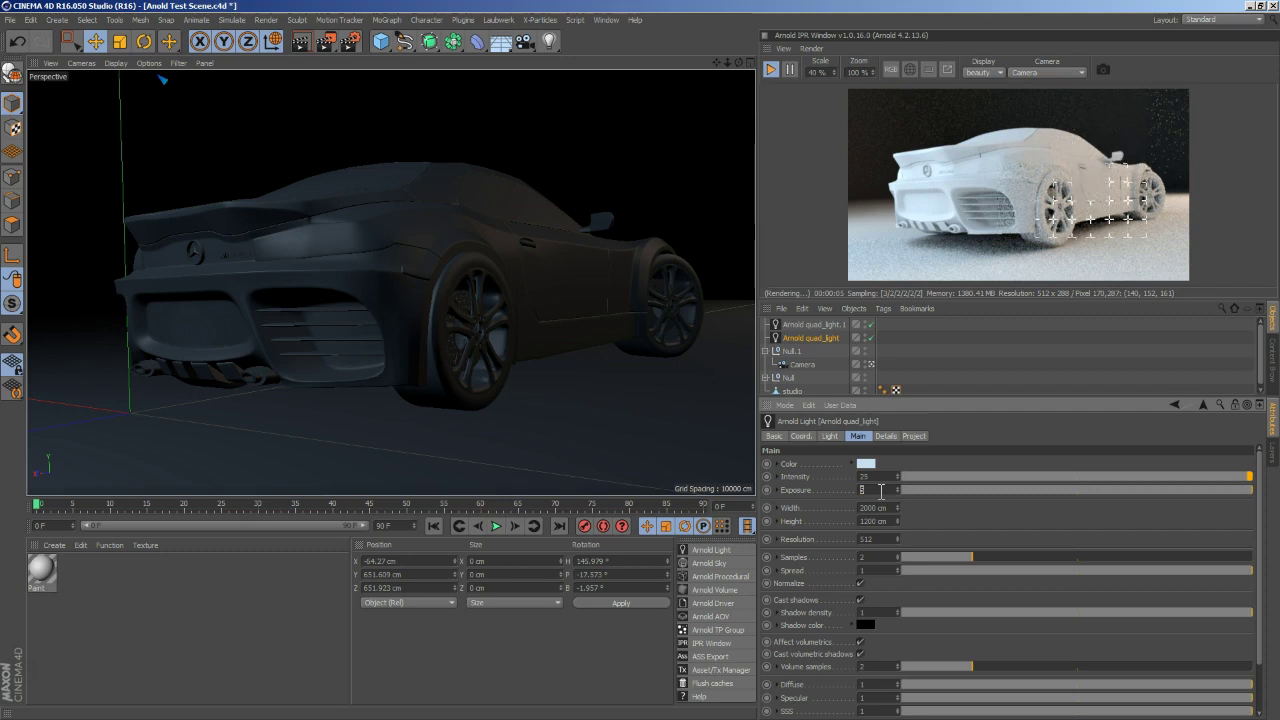
text(6)
key(Return)
click(877, 476)
text(15)
key(Return)
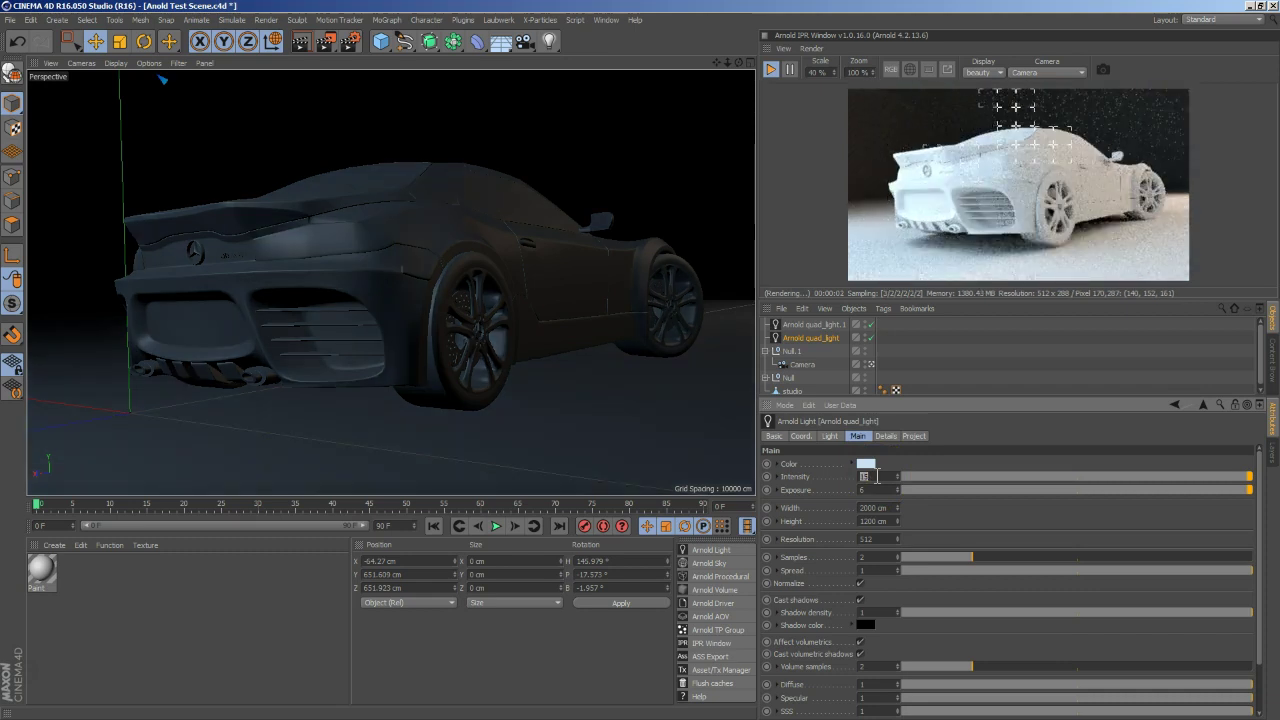
text(0)
key(Return)
Settle the original quad light at exposure 5 and intensity 25.
click(877, 490)
text(3)
key(Return)
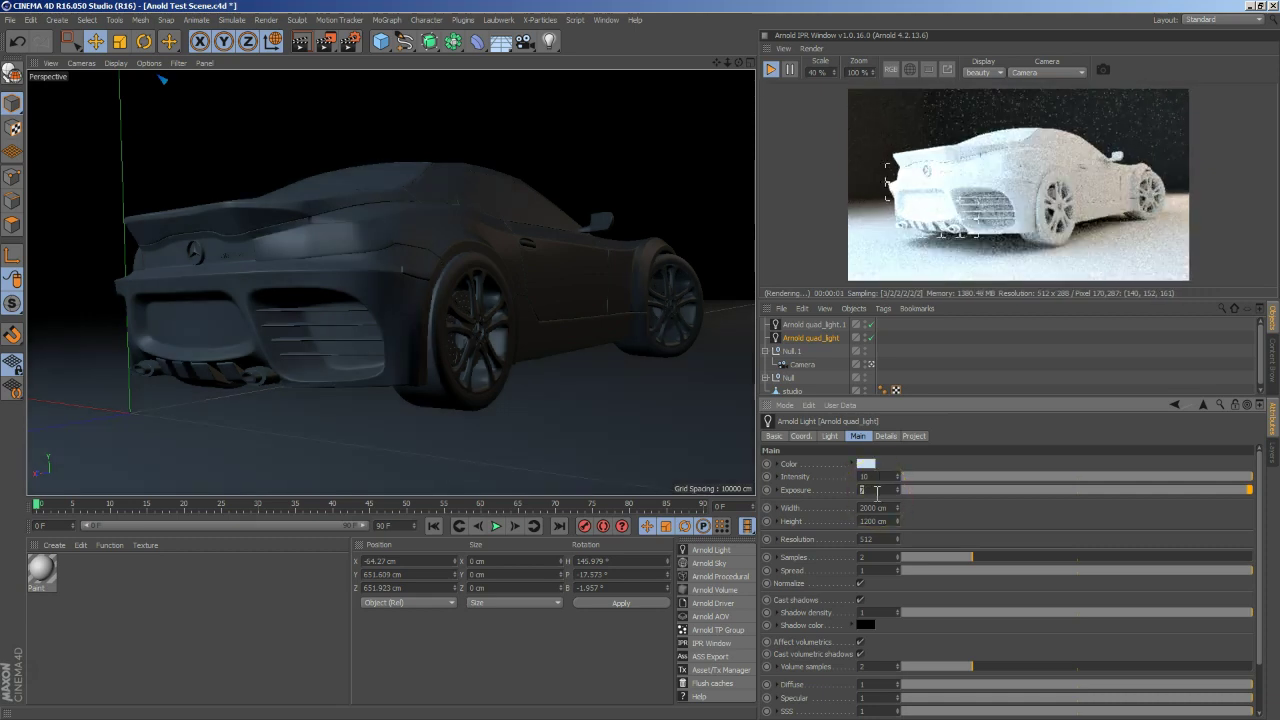
key(Return)
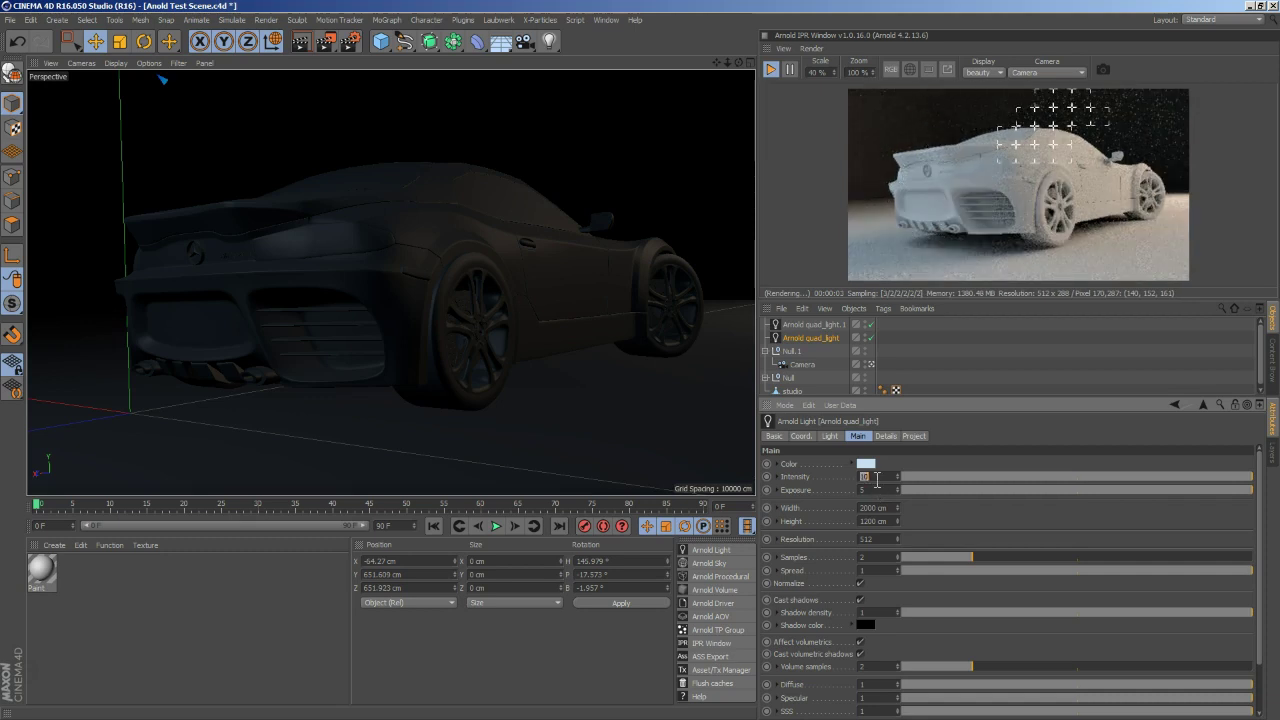
text(15)
key(Return)
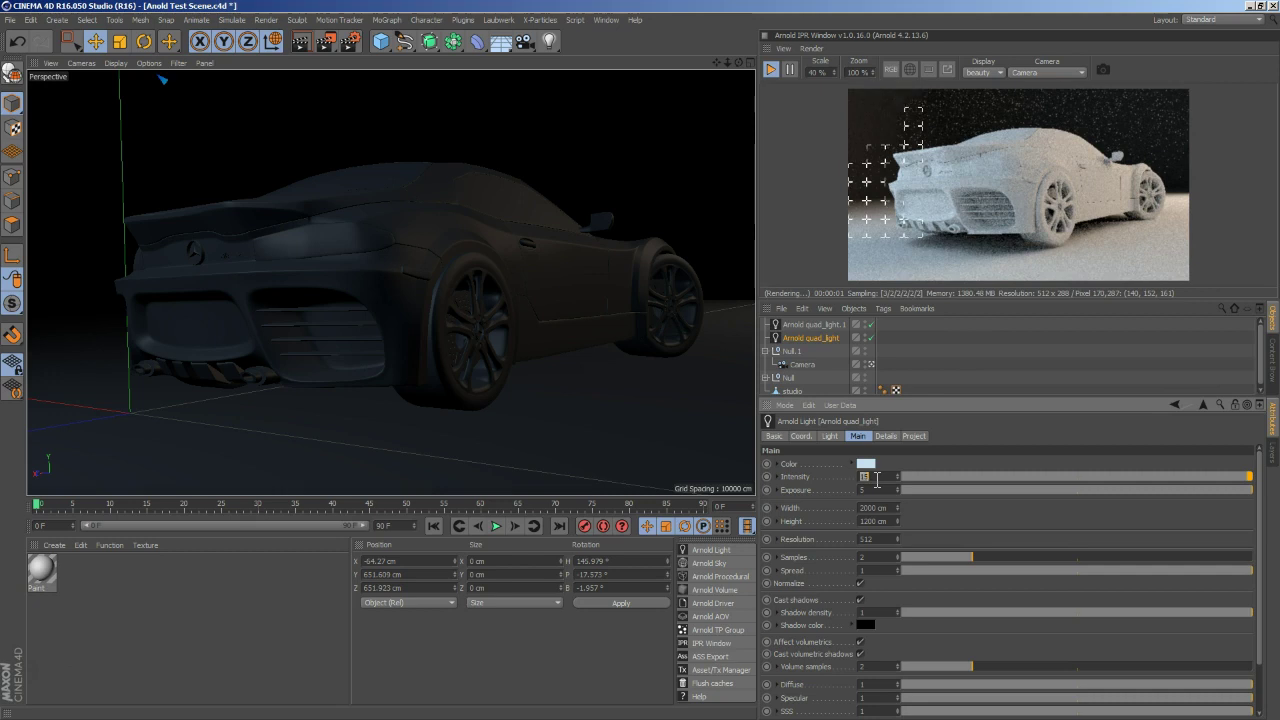
text(30)
key(Return)
click(886, 477)
text(5)
key(Return)
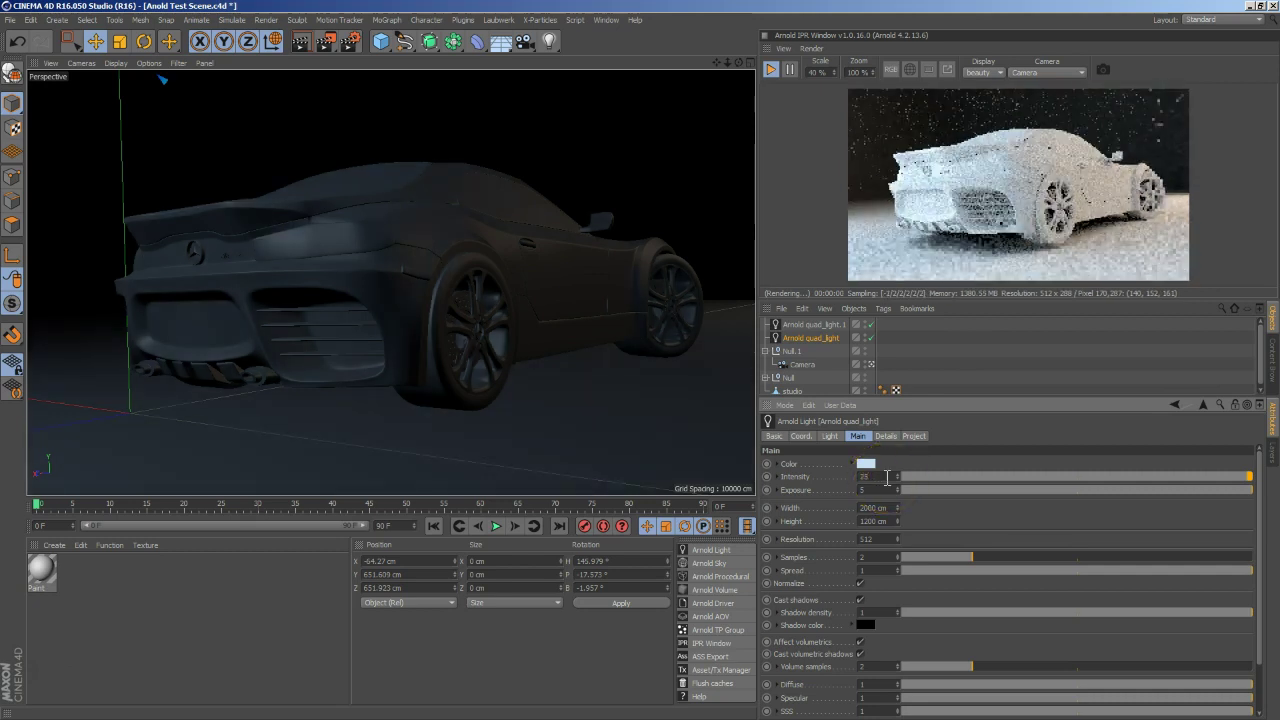
Set quad_light.1's intensity to 35.
click(813, 325)
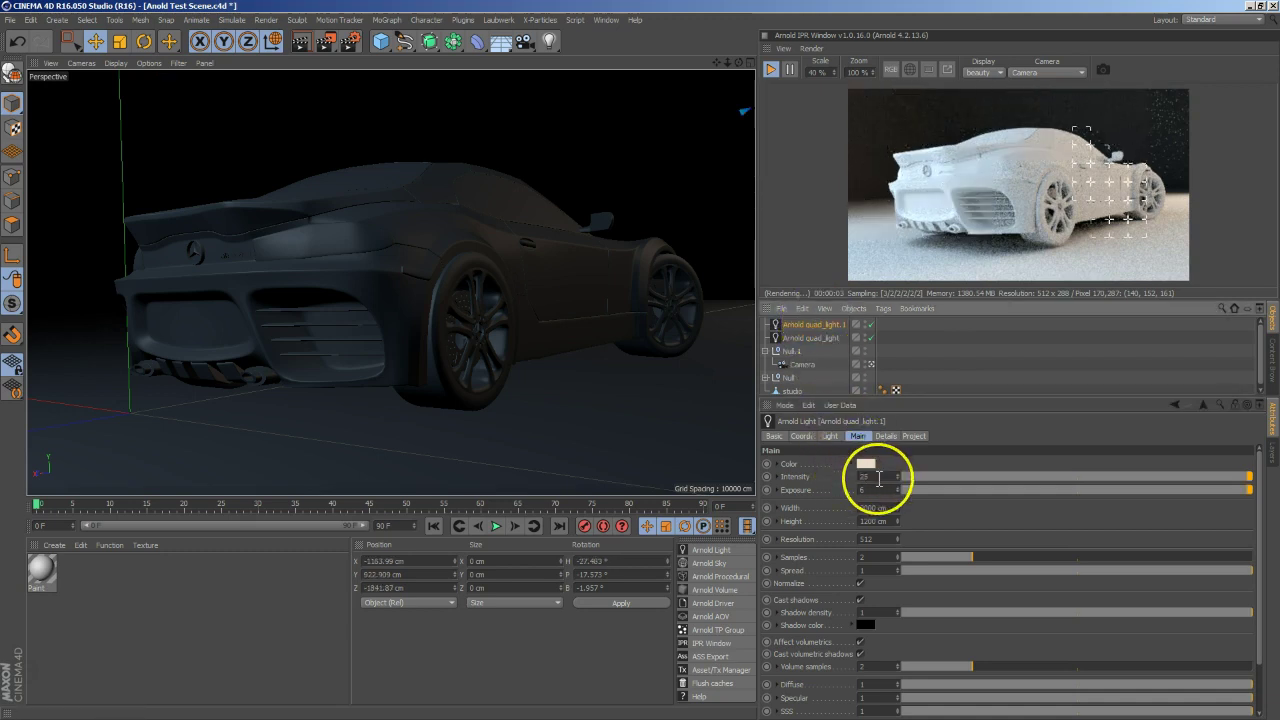
text(35)
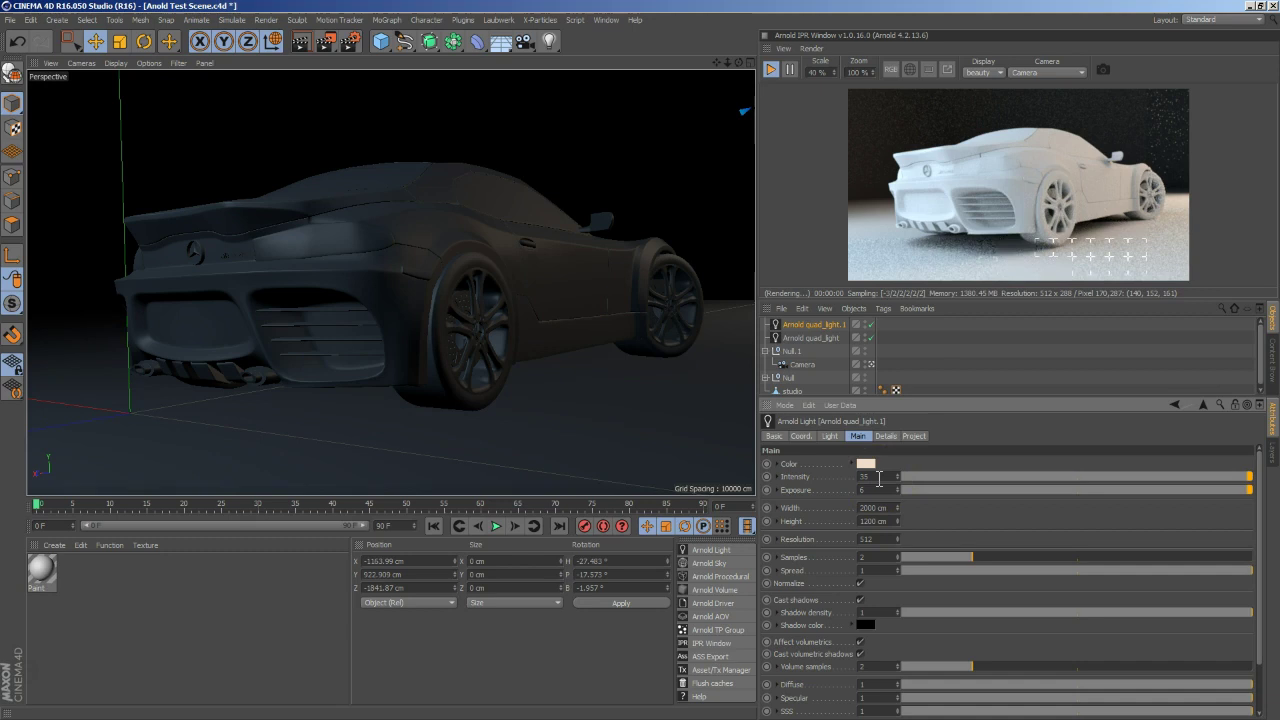
key(Return)
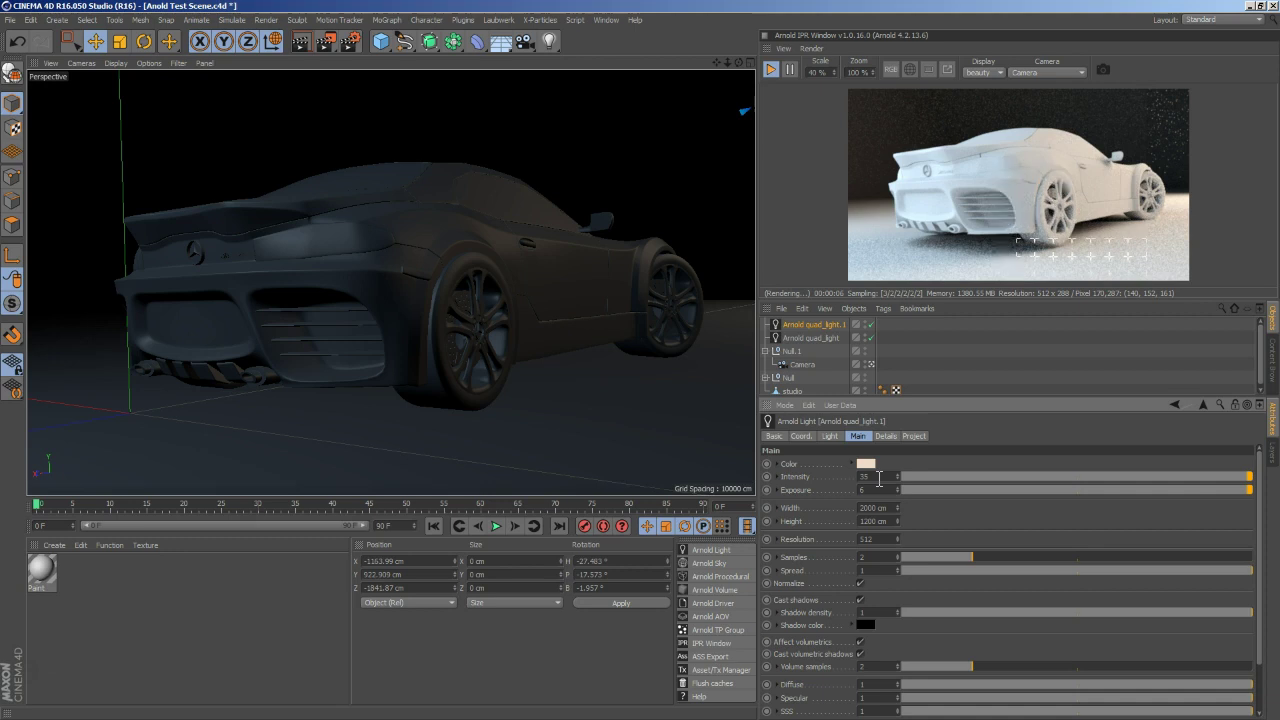
Set the Arnold IPR render scale to 100%.
click(866, 479)
click(917, 567)
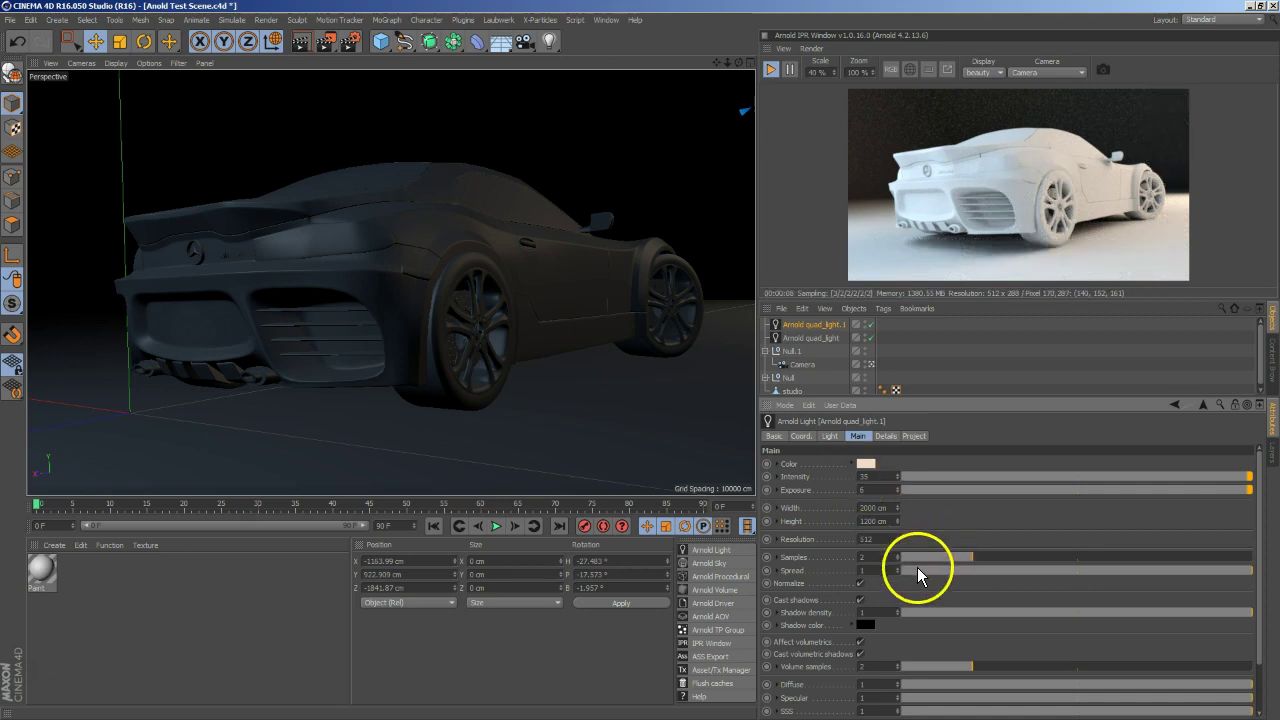
click(818, 72)
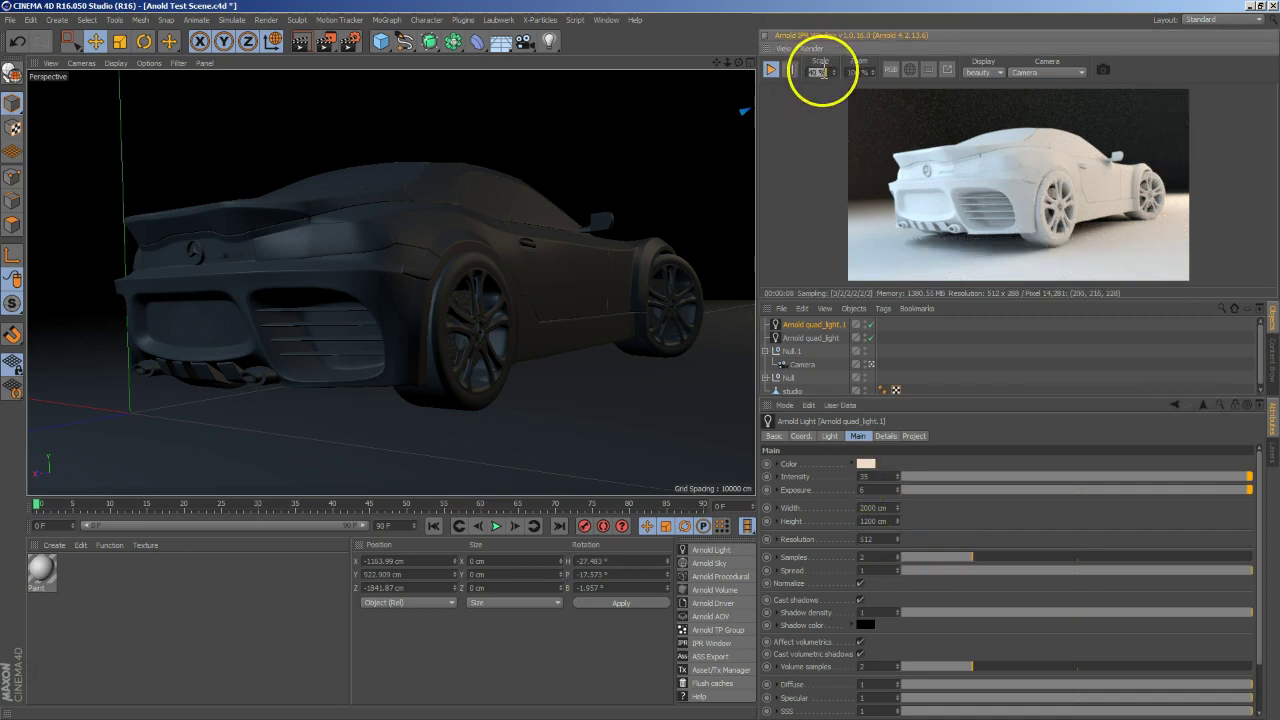
text(100)
key(Return)
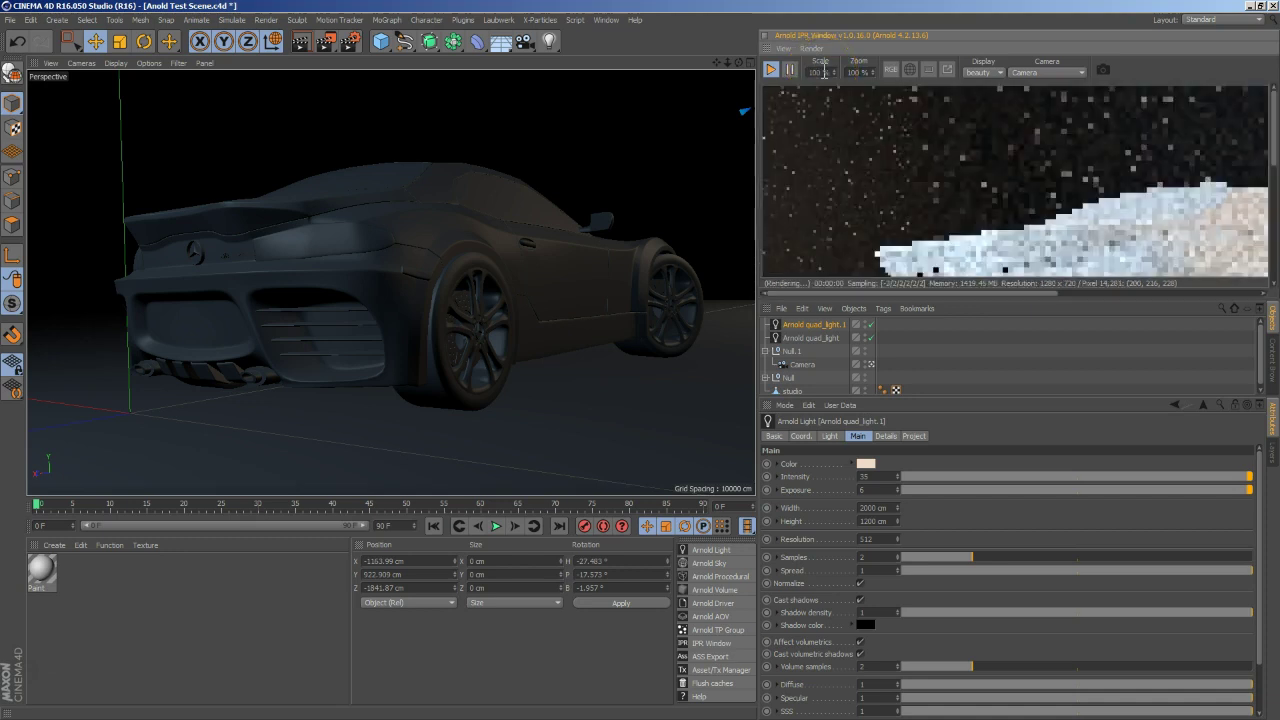
click(816, 74)
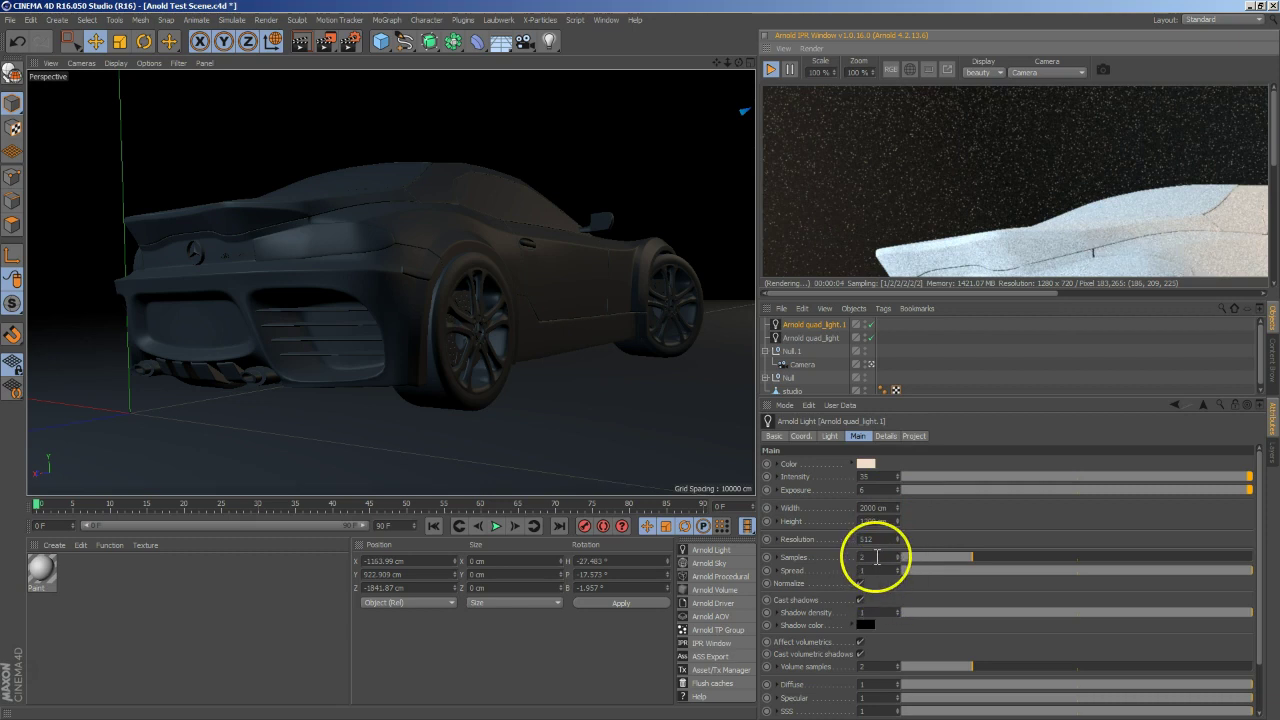
Raise Arnold quad_light's samples to 4 and inspect the car in the render preview.
click(877, 557)
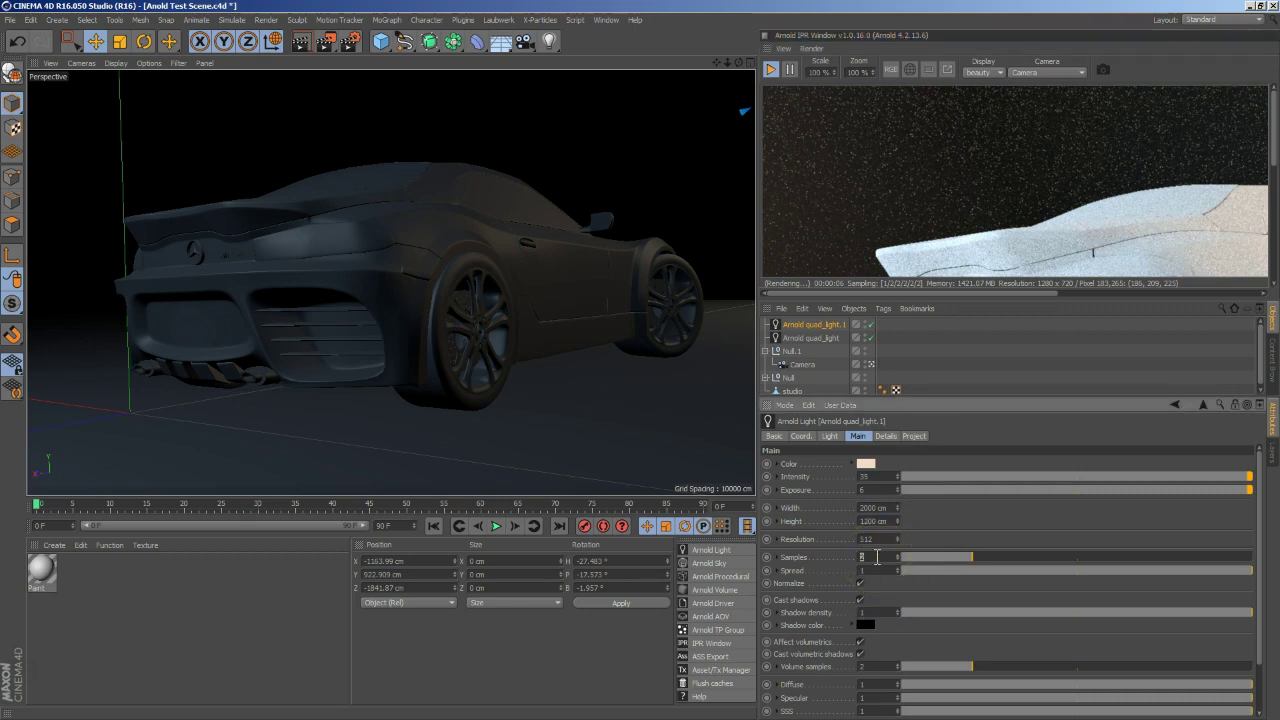
text(4)
click(829, 340)
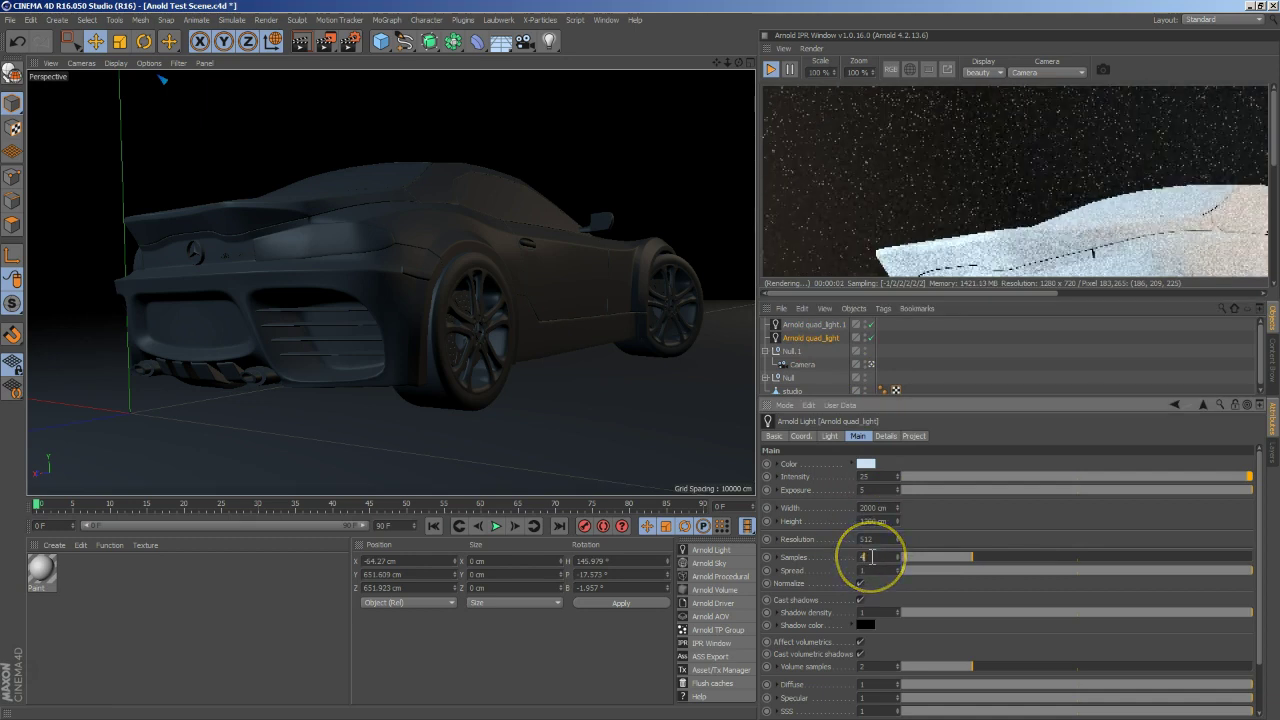
text(4)
key(Return)
mouse_move(1008, 272)
mouse_down()
mouse_move(1027, 222)
mouse_move(1100, 214)
mouse_move(1114, 186)
mouse_move(1094, 157)
mouse_up()
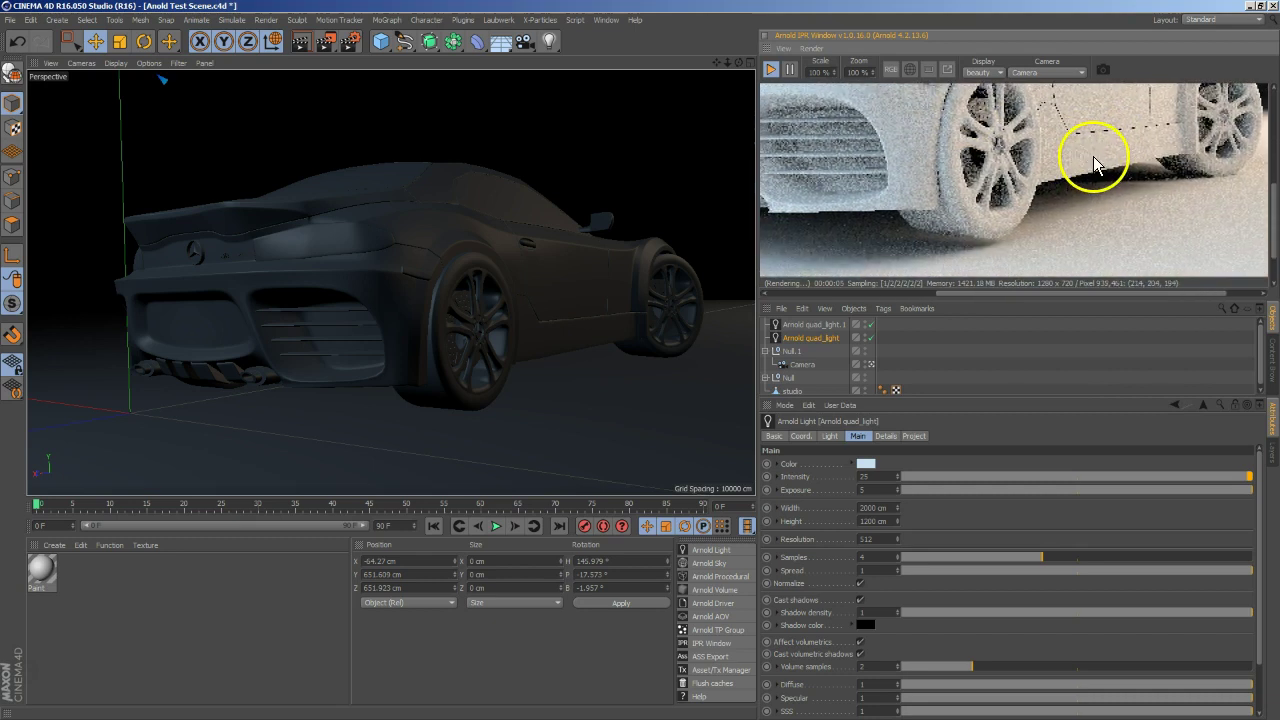
drag(1129, 210, 1051, 245)
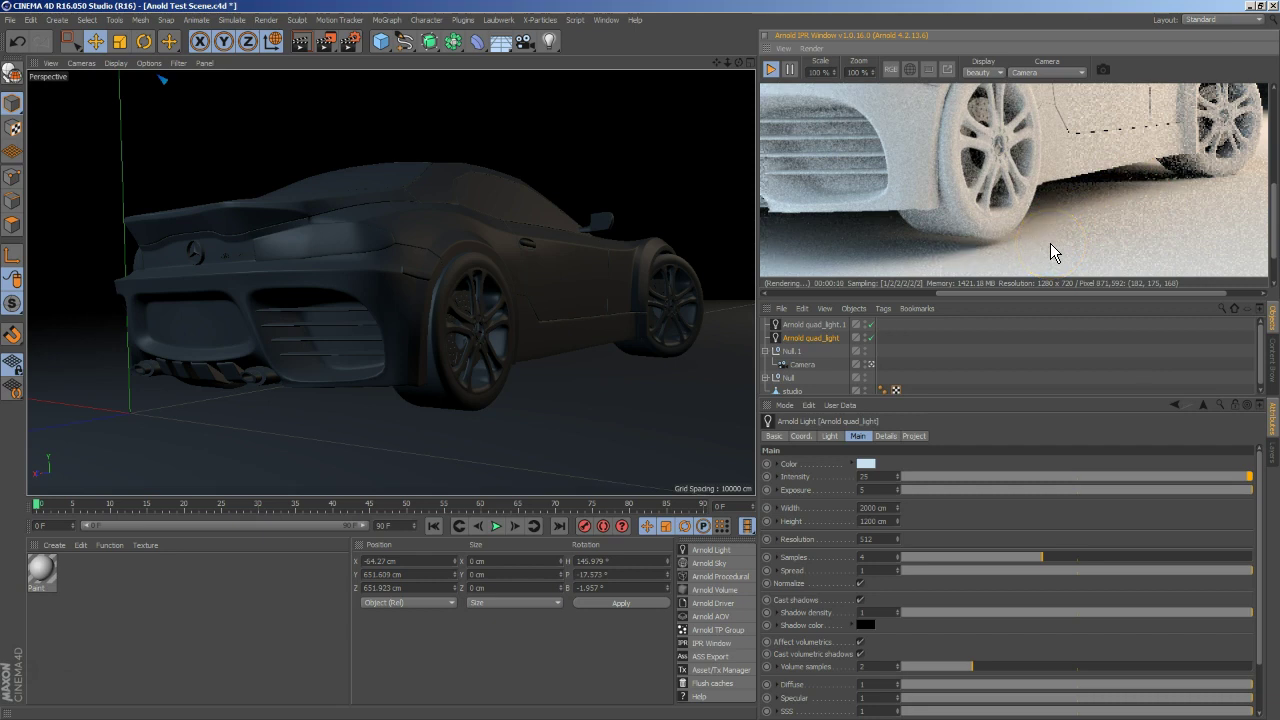
drag(1046, 161, 1047, 219)
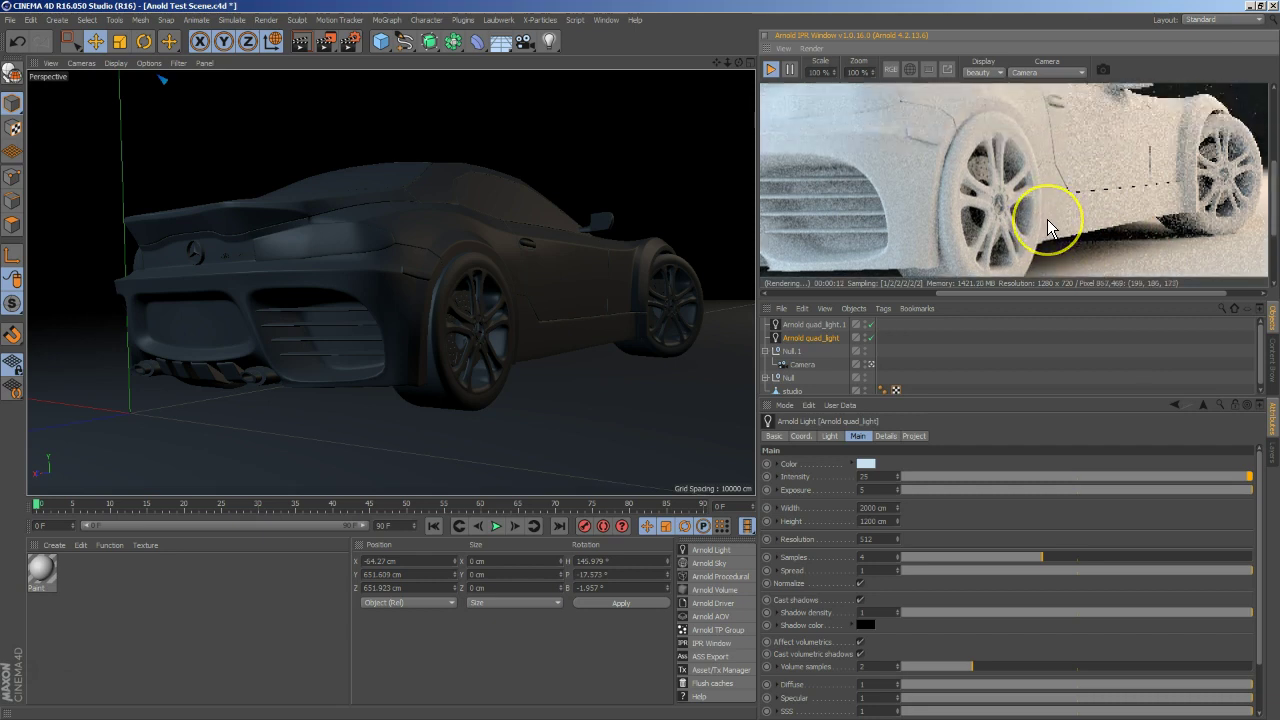
scroll(1047, 219, down, 1)
scroll(1047, 219, down, 1)
scroll(1047, 219, down, 1)
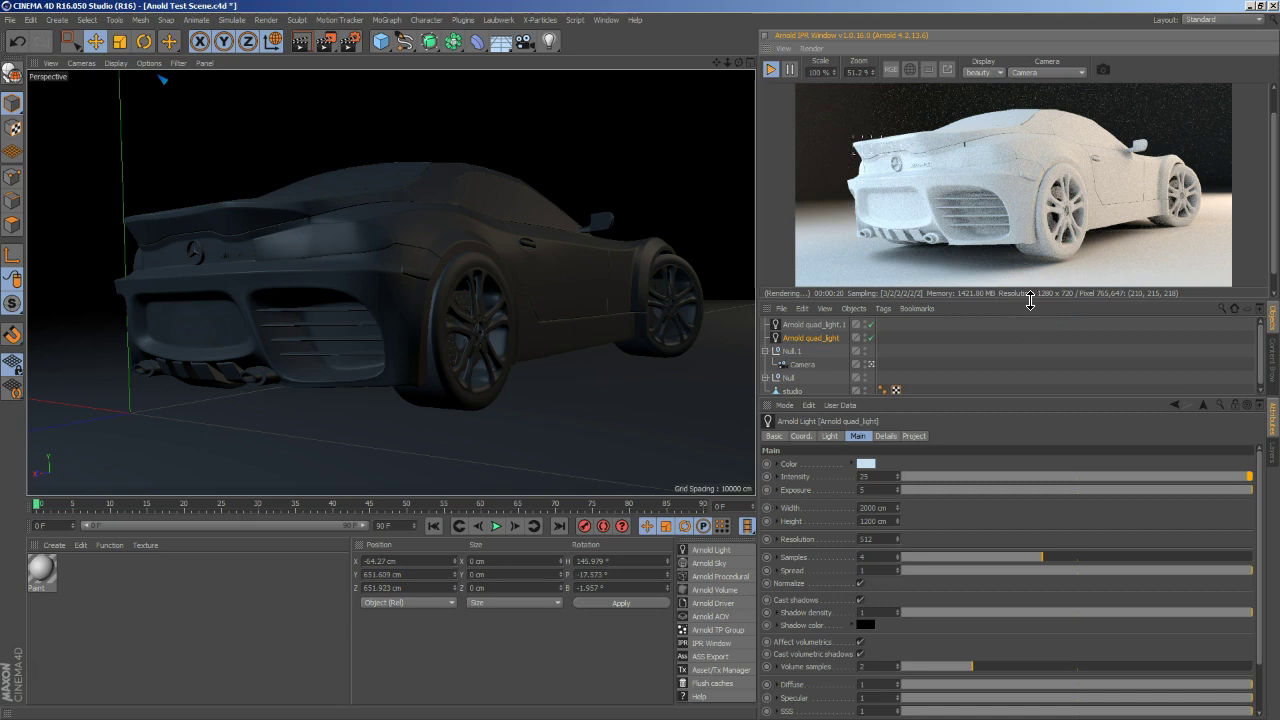
Select the car's rear wheel and orbit the perspective view to face the car's rear squarely.
click(436, 279)
mouse_move(481, 278)
alt+mouse_down()
mouse_move(531, 291)
mouse_move(497, 306)
mouse_move(517, 326)
mouse_move(580, 323)
mouse_move(553, 333)
mouse_move(625, 295)
mouse_move(585, 286)
mouse_move(651, 285)
alt+mouse_up()
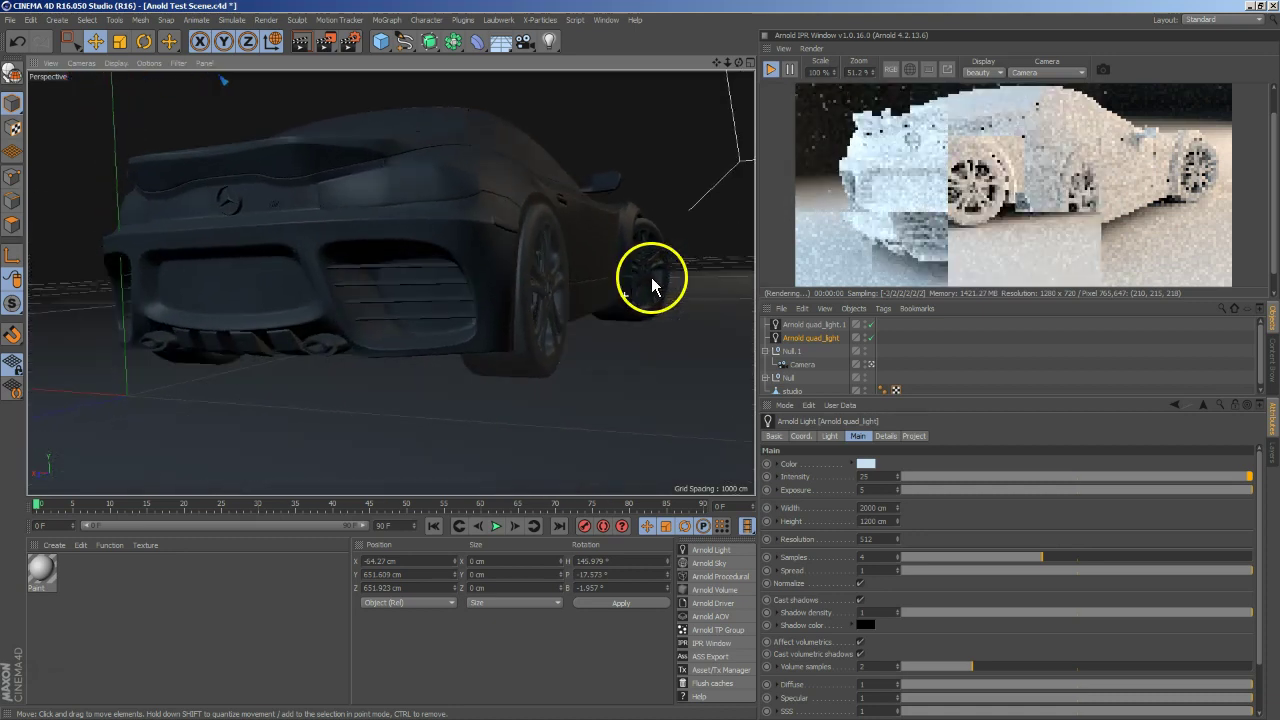